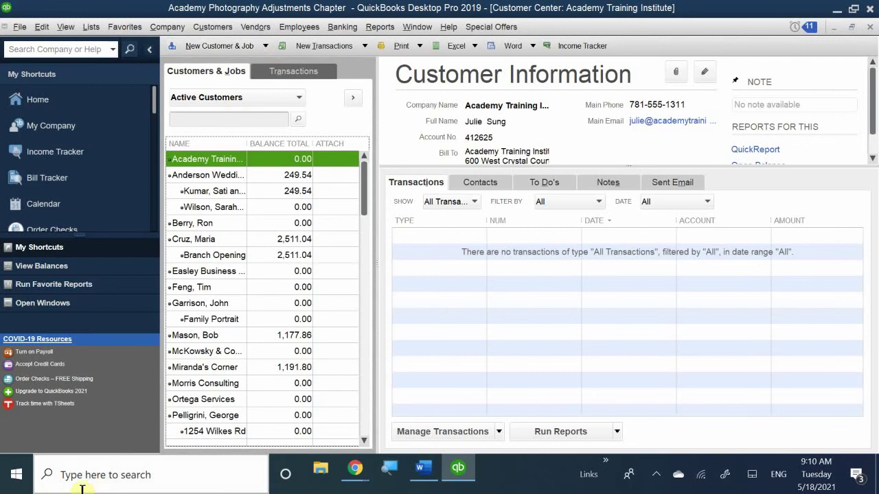
Step: Switch to Word and complete the "How:" bullet under Vendors/Customers/Employees List with "You need to go to each Center to create your Lists"
click(459, 471)
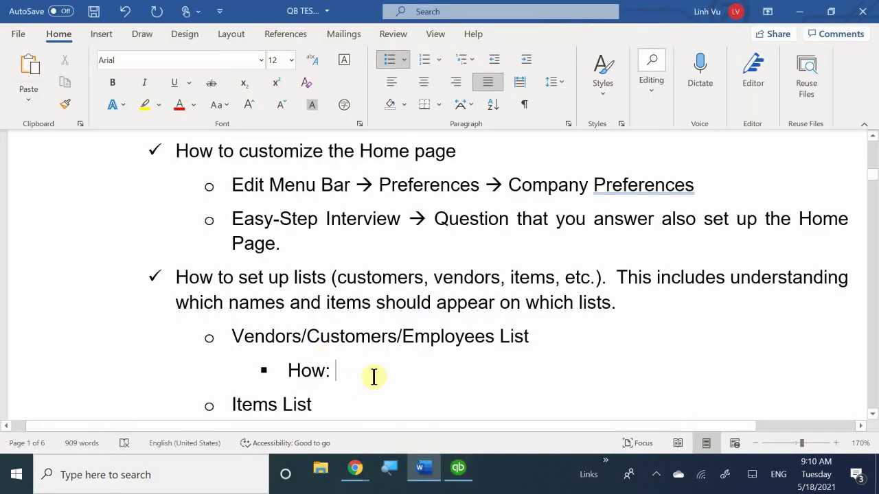
text(You nee)
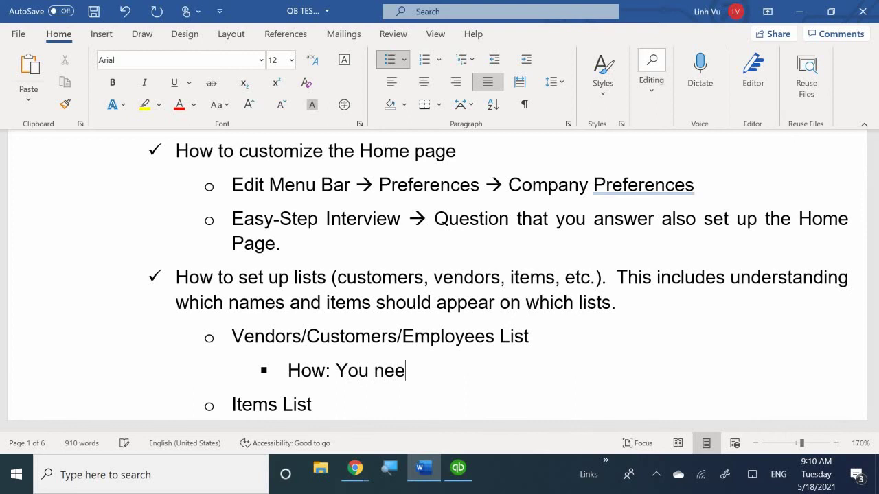
text(d to go to ea)
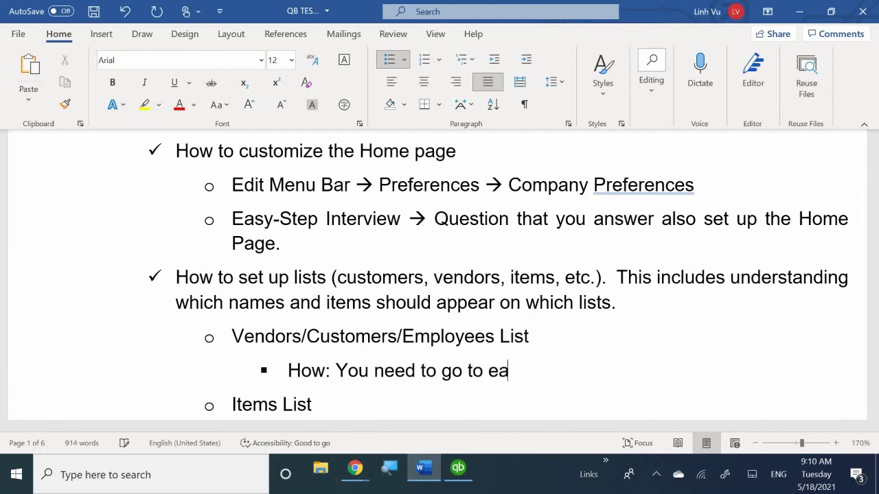
text(ch Cen)
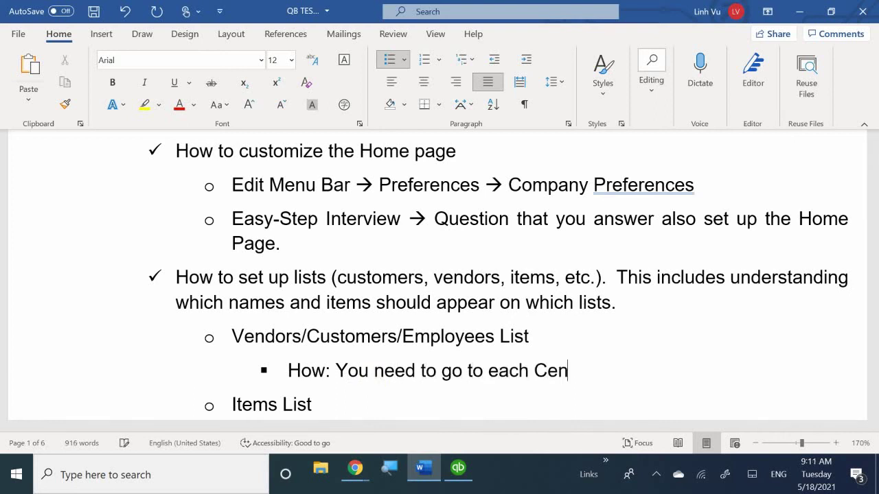
text(ter to c)
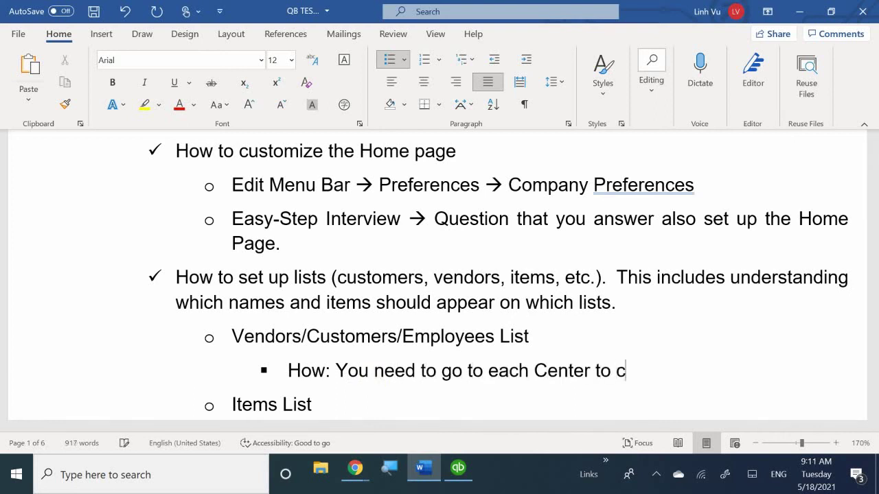
text(reate your Lists)
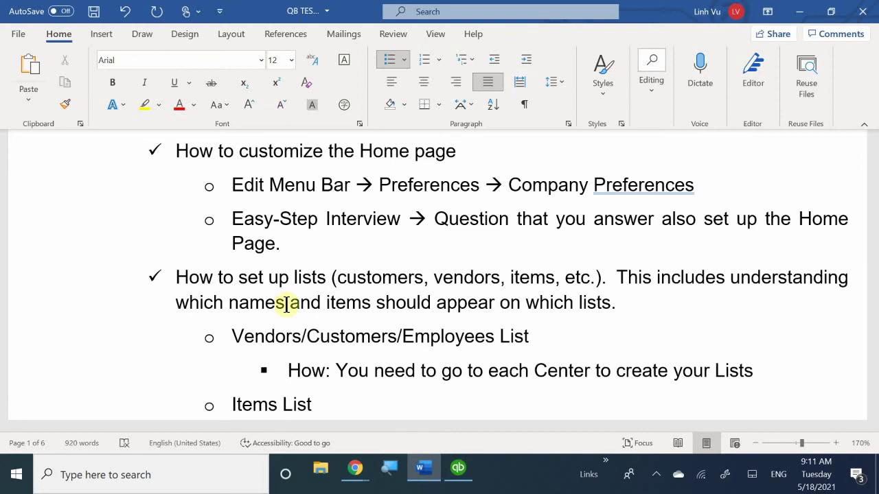
Step: Add a colon directly after the "Items List" bullet text
scroll(264, 314, down, 1)
scroll(263, 315, down, 2)
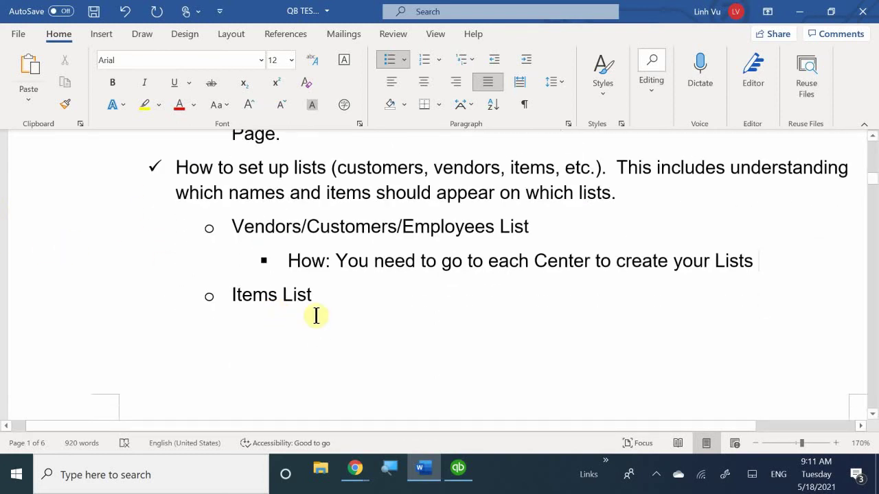
click(346, 302)
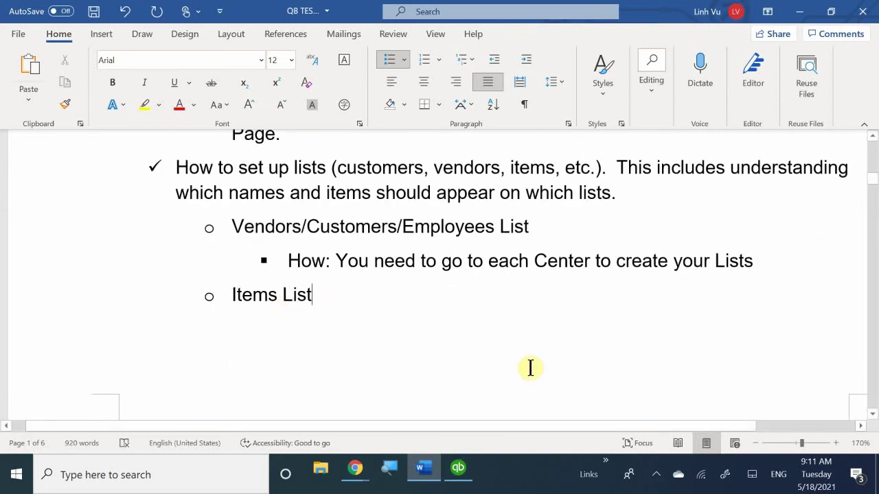
text(:)
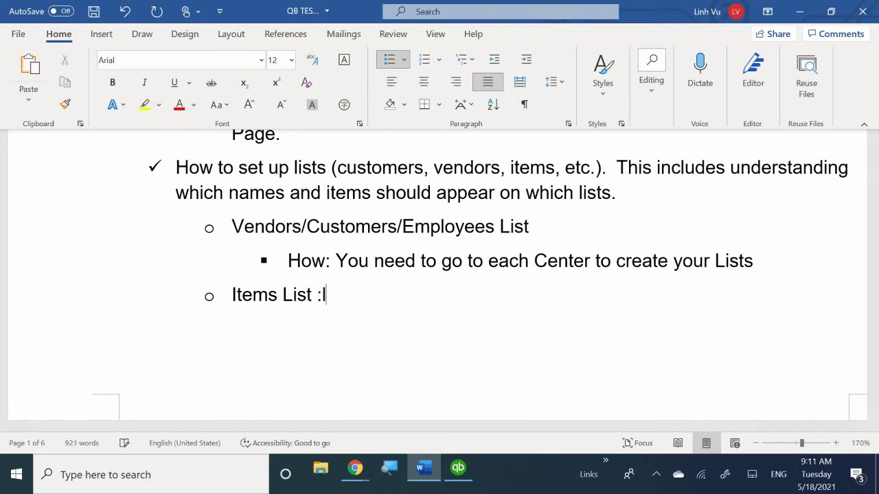
key(BackSpace)
key(BackSpace)
text(:)
Step: Switch to QuickBooks and open the Item List
click(458, 472)
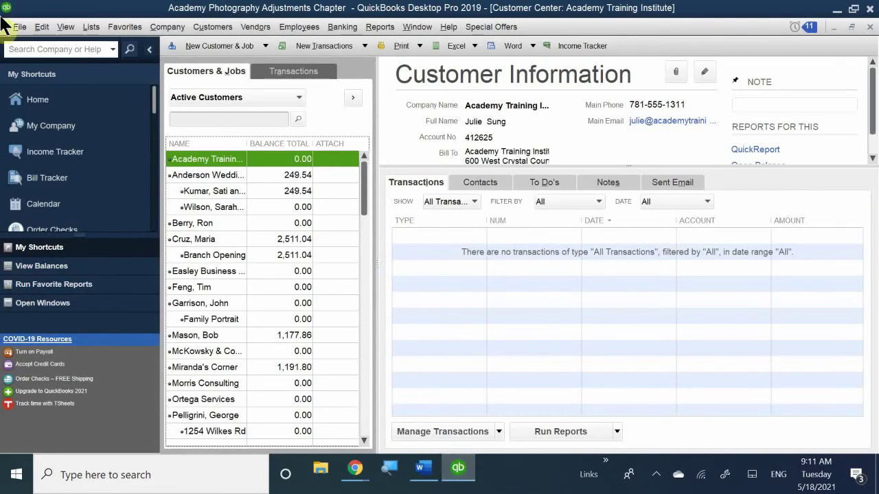
click(81, 27)
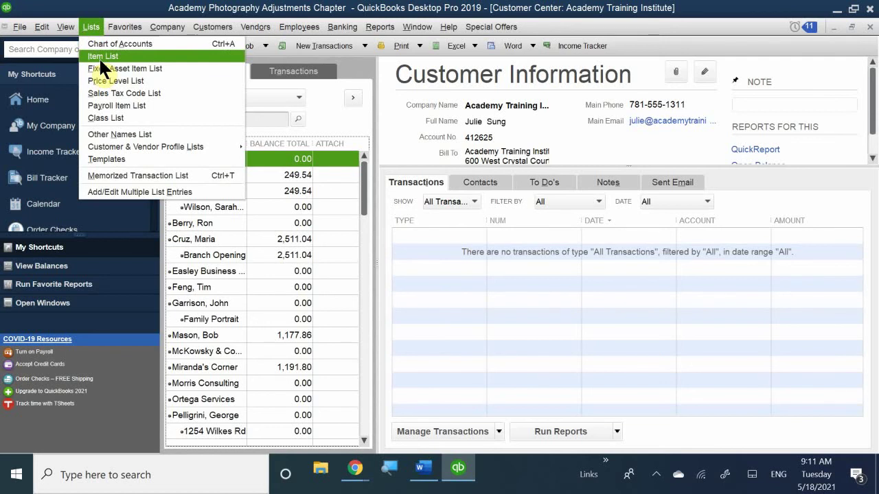
click(99, 57)
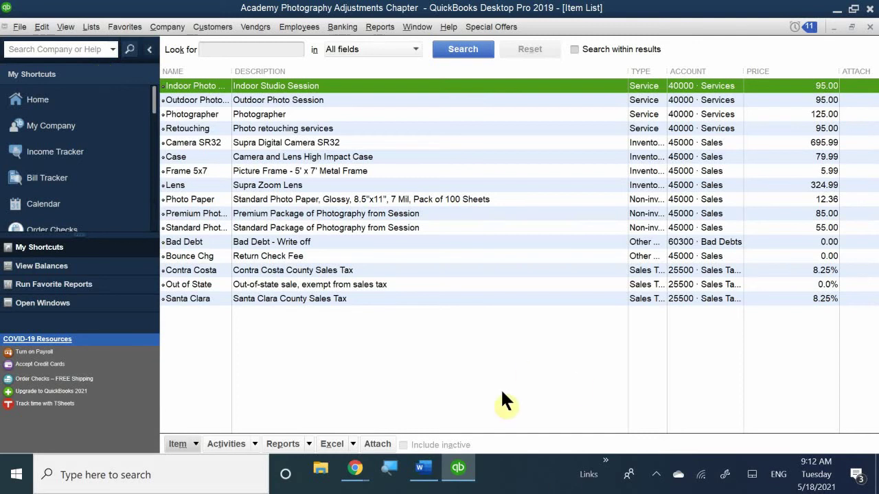
Step: Switch back to Word and complete the Items List bullet with "Breaks down the Sales Process (Records any Sales)"
click(458, 471)
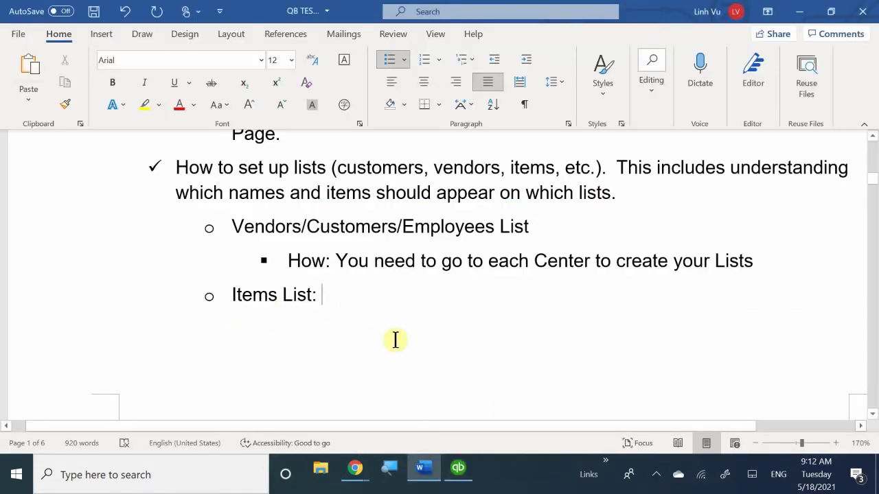
text(Bra)
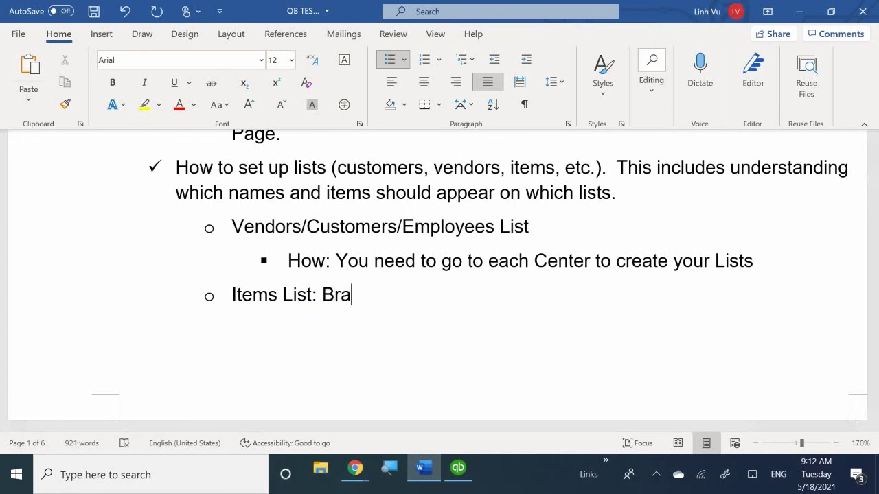
key(BackSpace)
text(eaks do)
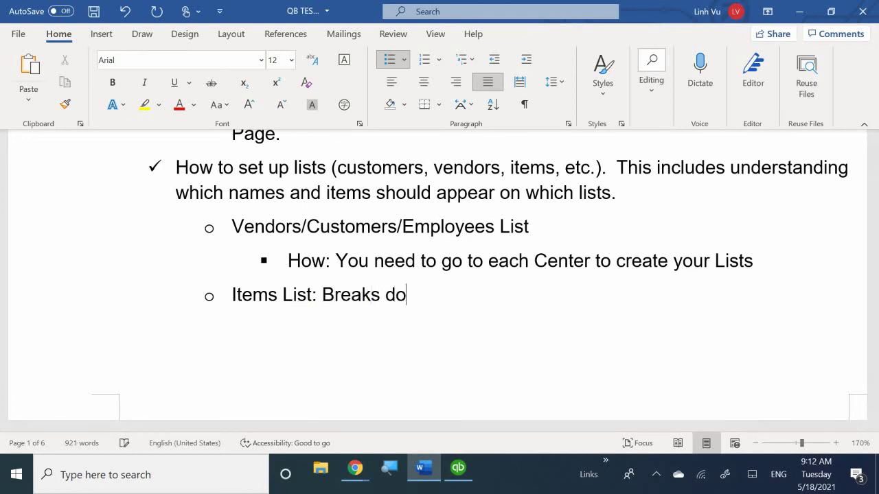
text(wn the Sale)
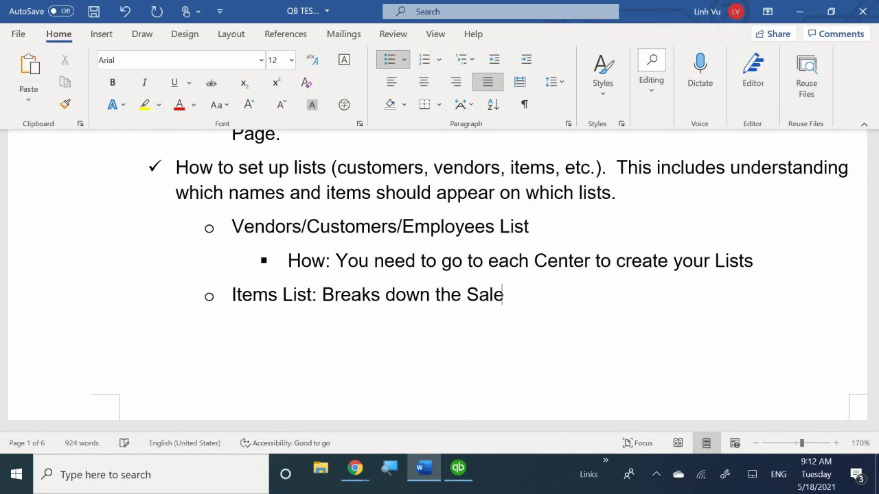
text(s Process ()
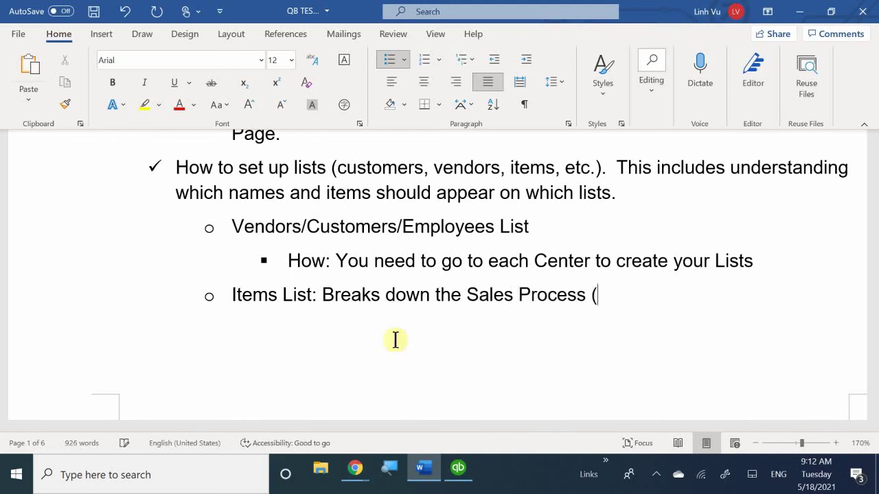
text(Record)
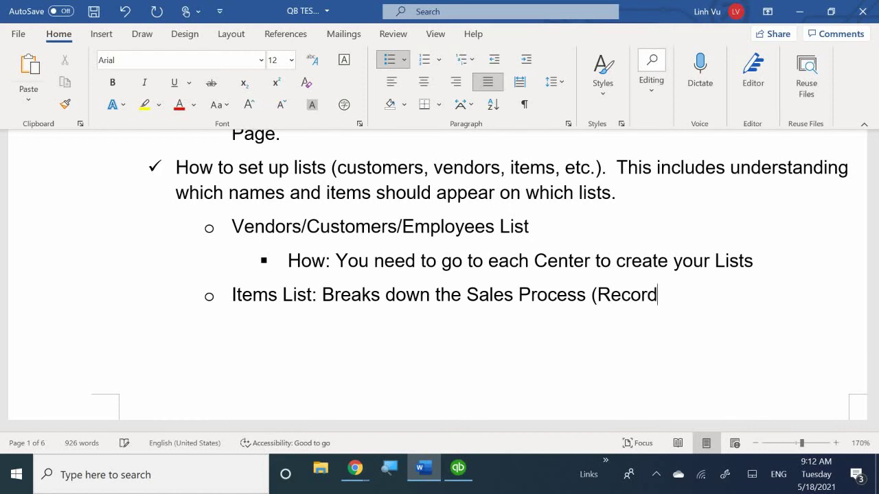
text(s any Sa)
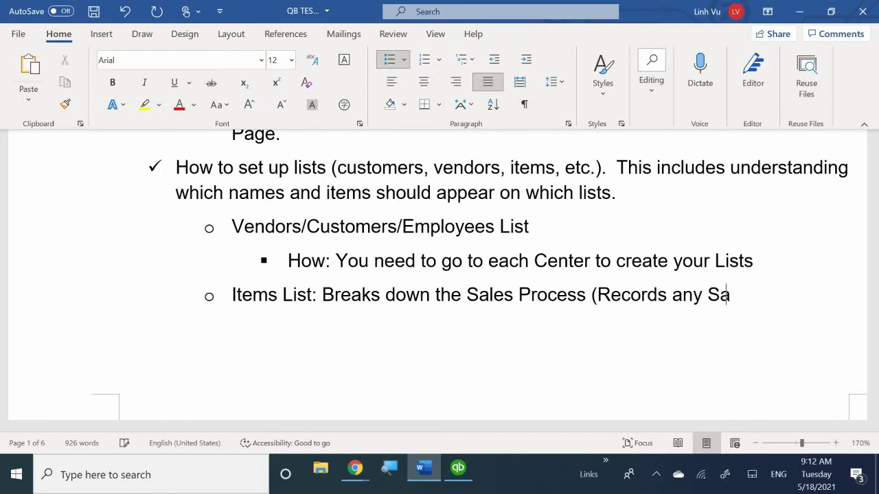
text(les))
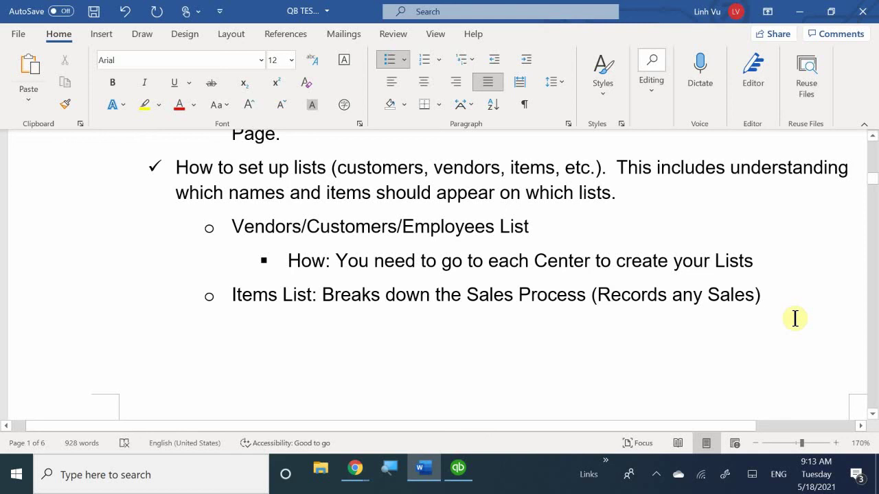
Step: Add a new bullet "Chart of Accounts:" below the Items List bullet
key(Return)
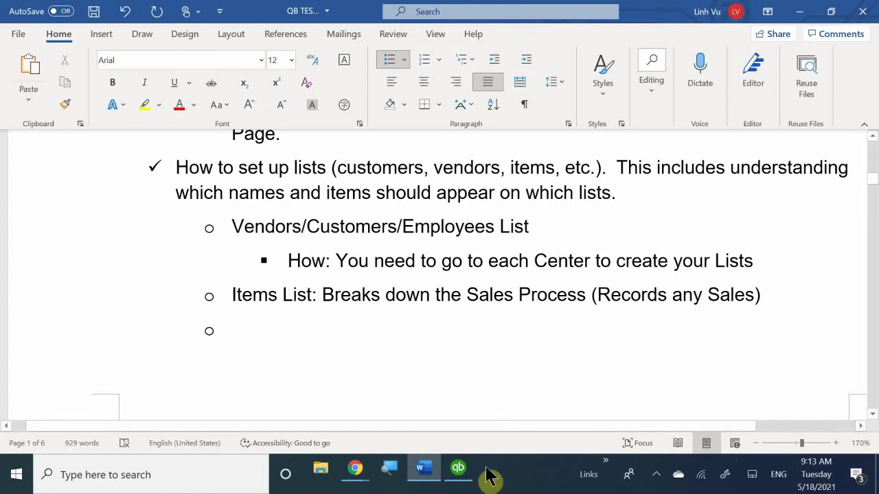
text(Cha)
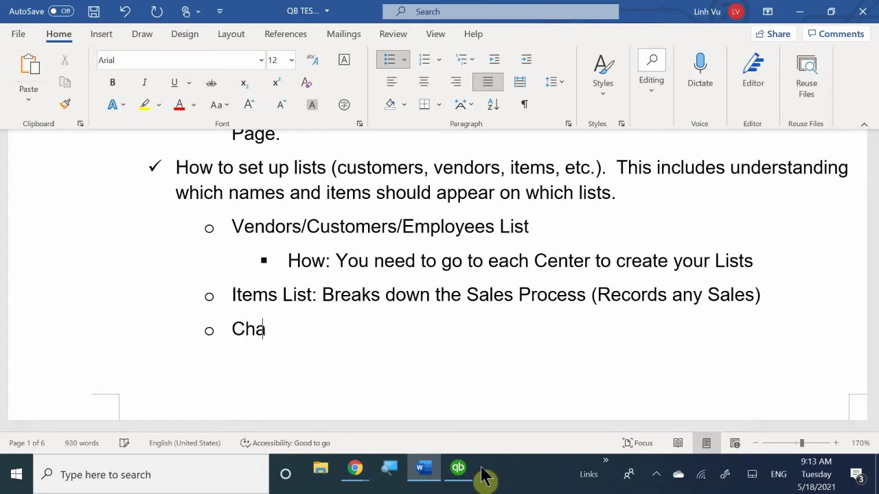
text(rt of Accounts:)
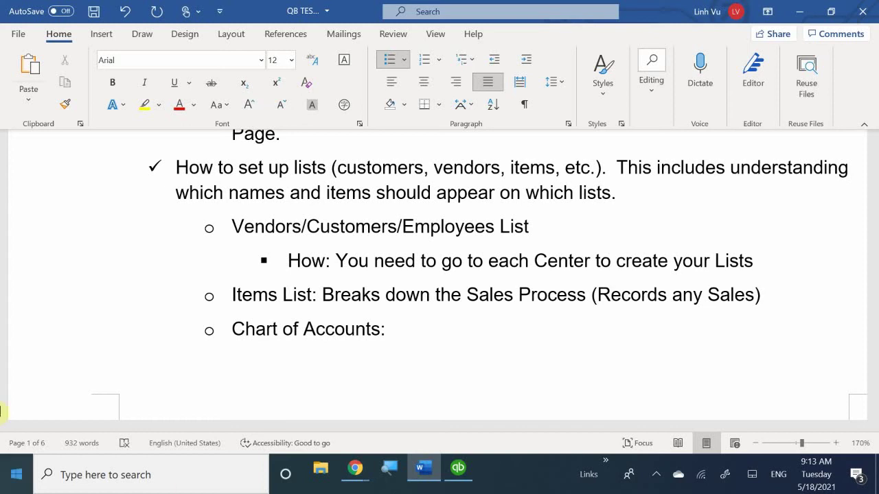
Step: Switch to QuickBooks, close the Item List and Customer Center, and open the Chart of Accounts
click(458, 473)
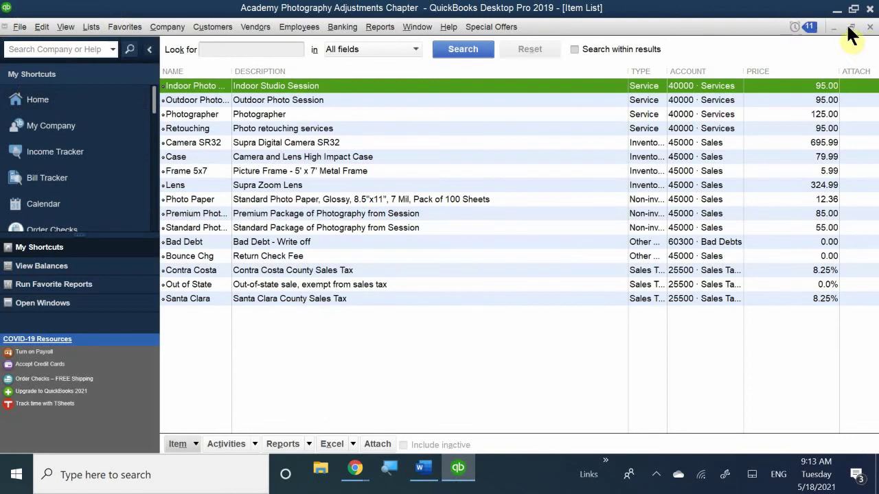
click(870, 27)
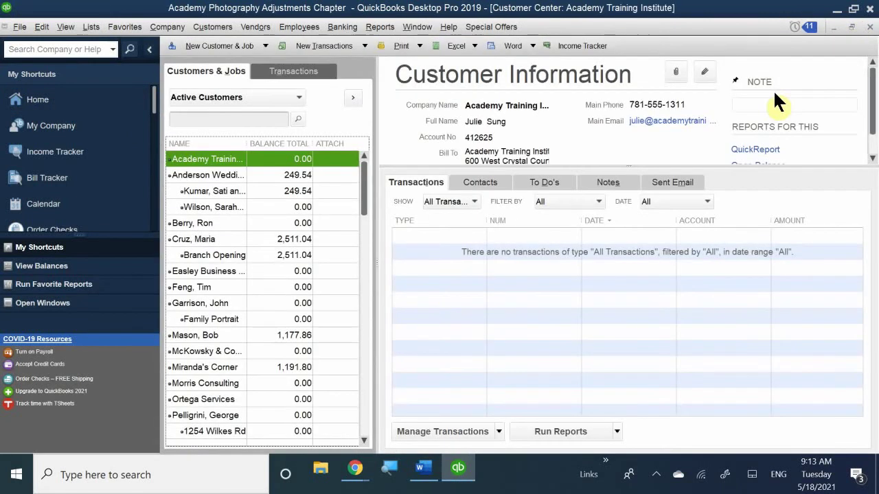
click(869, 27)
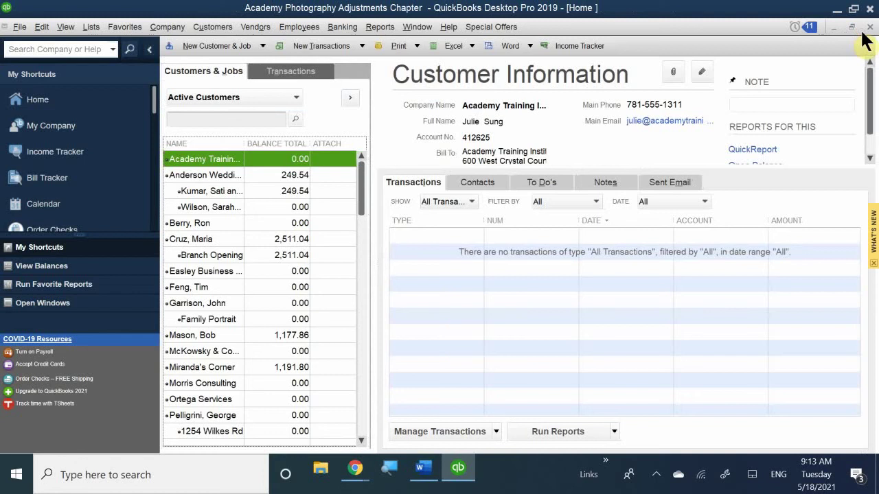
click(735, 99)
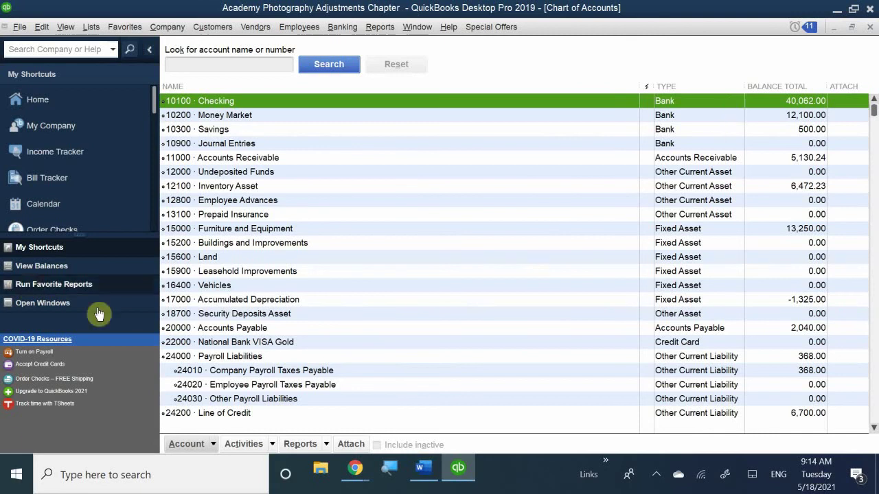
Step: Switch back to Word and continue the Chart of Accounts bullet with "To link your Transactions:"
click(466, 484)
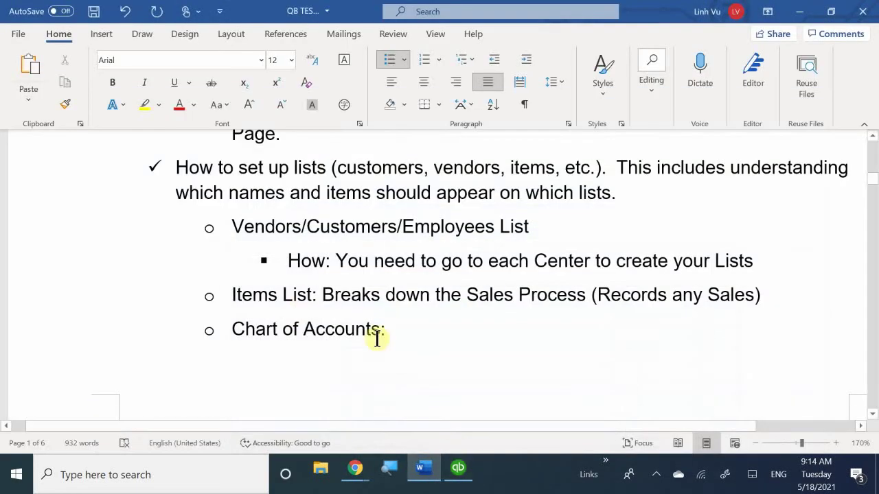
click(416, 327)
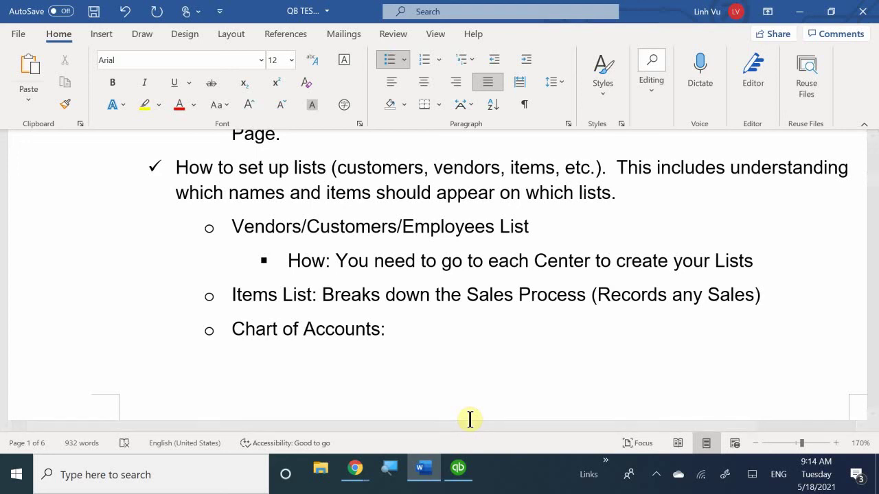
text(H)
key(BackSpace)
key(BackSpace)
text(rto)
key(BackSpace)
key(BackSpace)
key(BackSpace)
key(BackSpace)
text(To li)
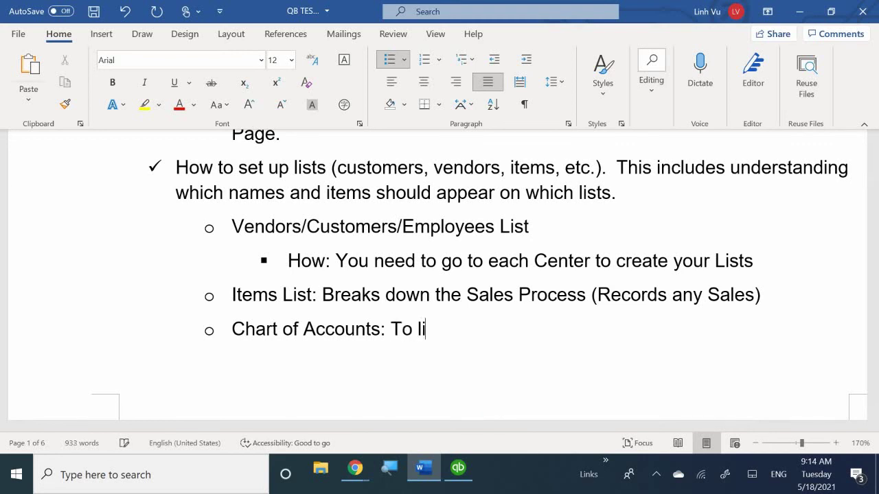
text(nk your T)
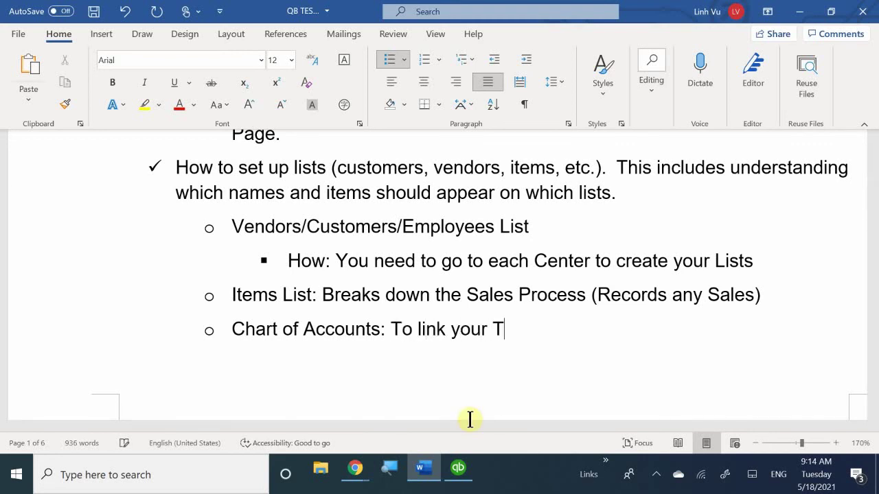
text(ransaction)
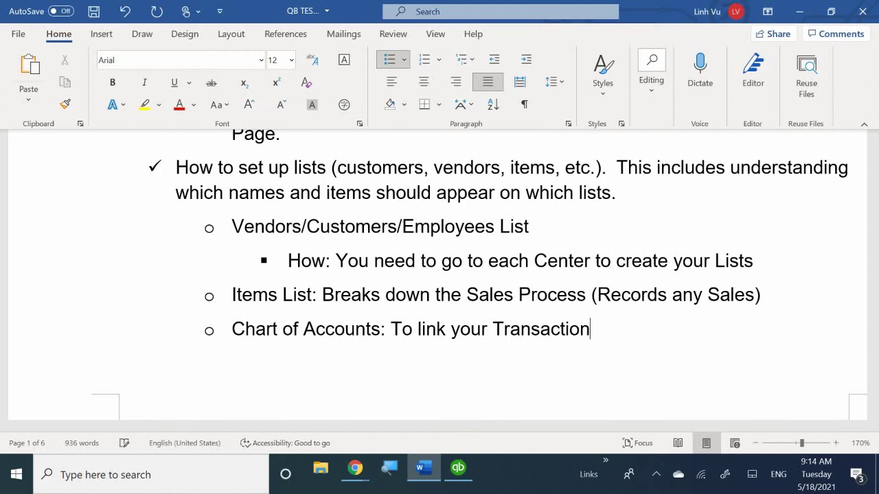
text(s: )
Step: Complete the Chart of Accounts bullet with "Assets/Liab/Equity/Inc/Exp"
text(Assets)
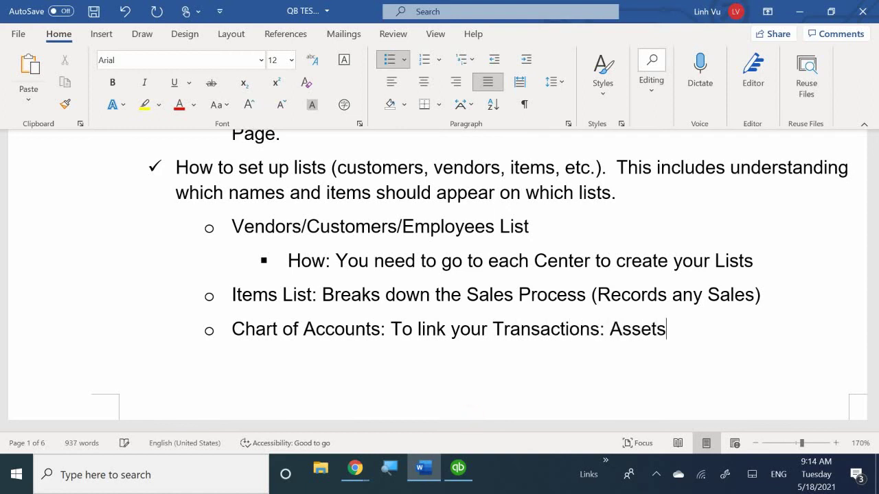
text(/Liavbi)
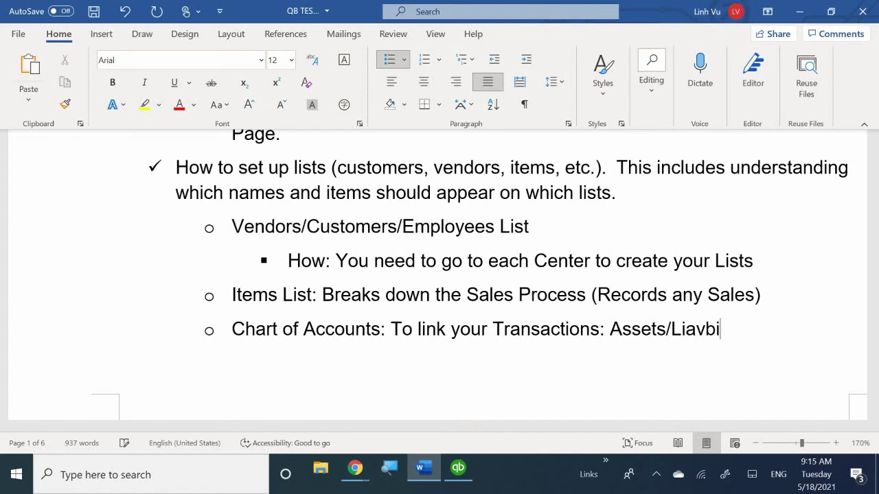
key(BackSpace)
key(BackSpace)
key(BackSpace)
key(BackSpace)
text(i)
key(BackSpace)
text(ab/Equ)
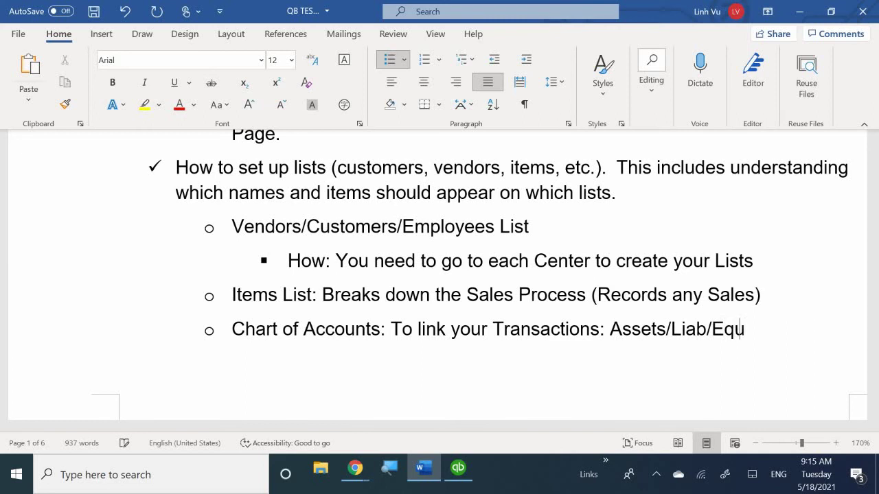
text(ity/Rev)
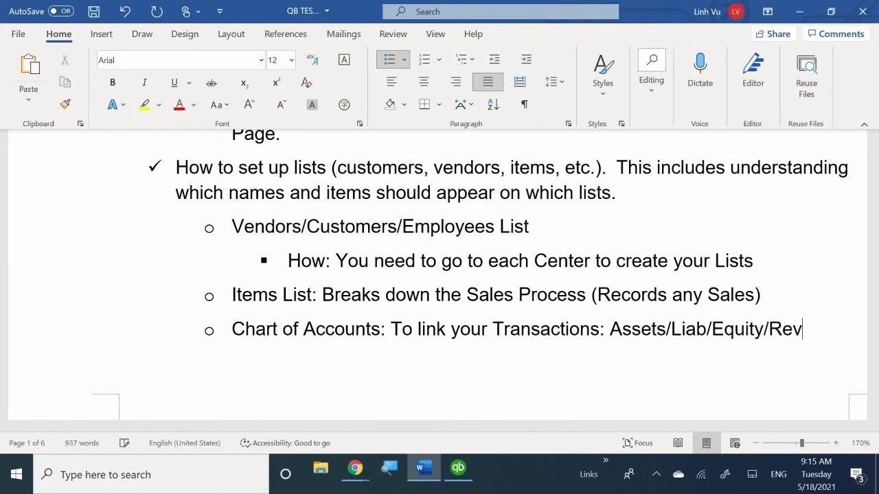
key(BackSpace)
key(BackSpace)
key(BackSpace)
text(Inc)
key(BackSpace)
text(c/Exp)
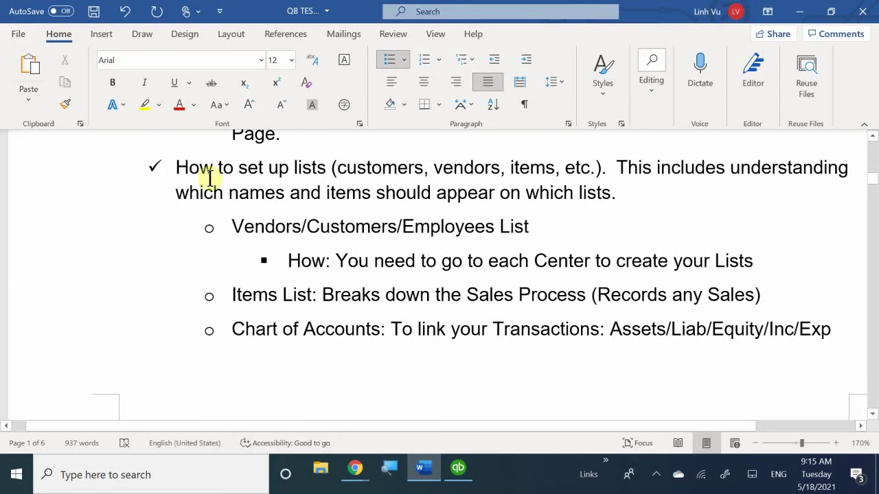
Step: Review the notes on customizing the Home page and setting up lists, and the start of the next exam section
scroll(215, 243, up, 3)
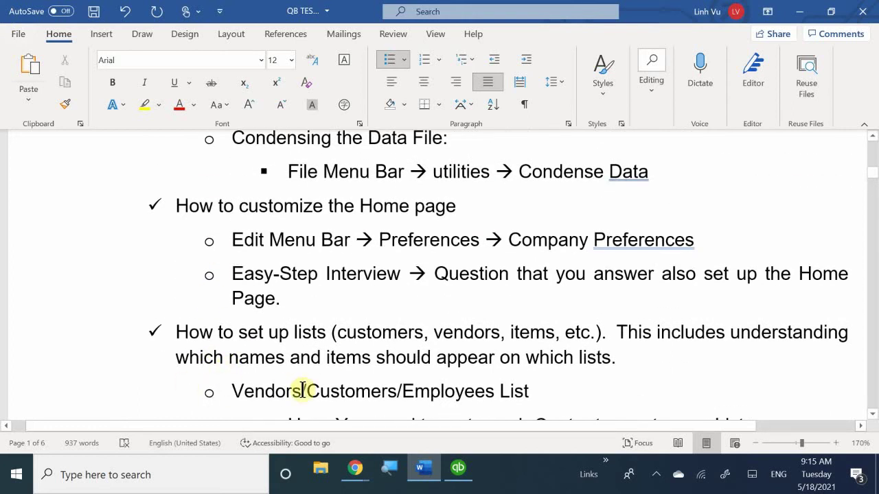
scroll(302, 391, down, 4)
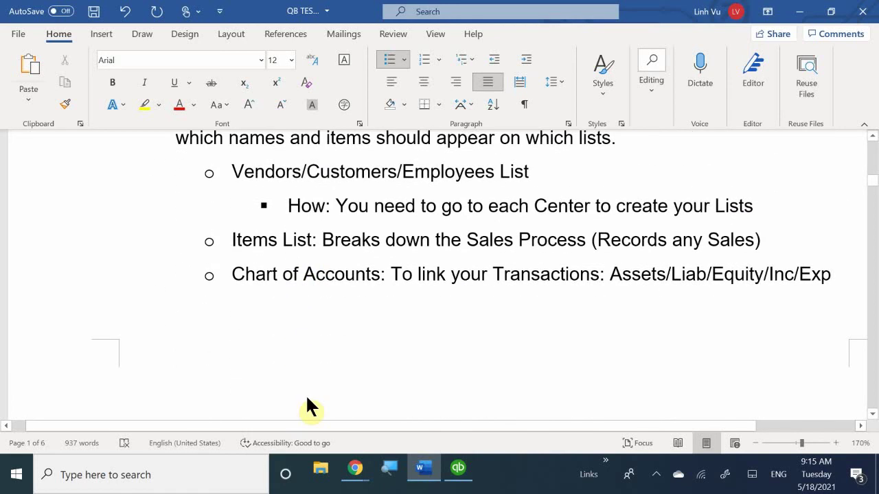
scroll(307, 396, down, 4)
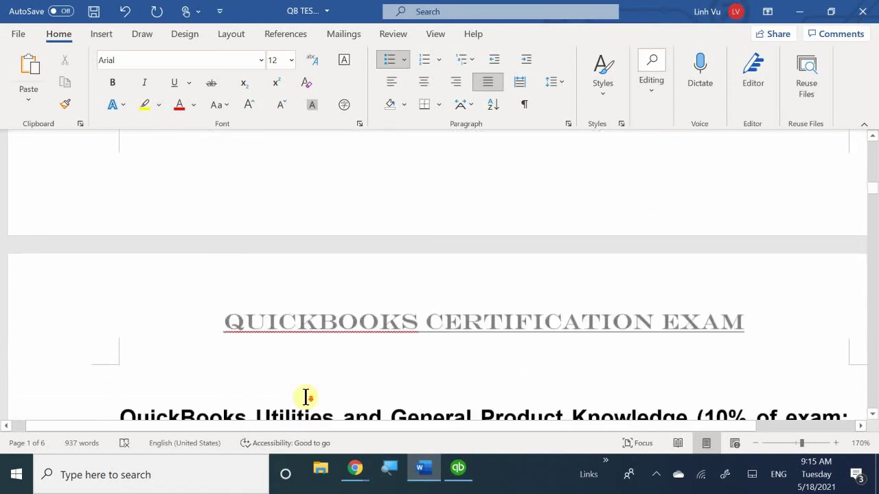
scroll(306, 396, up, 5)
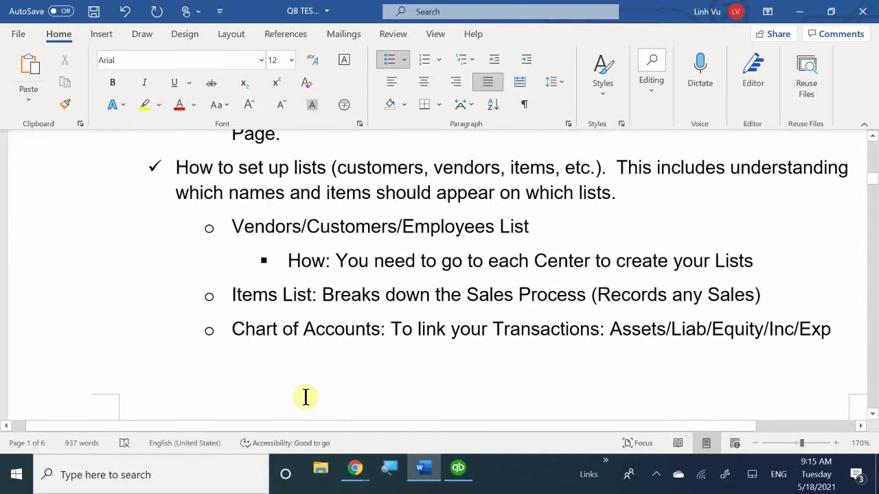
scroll(305, 397, up, 1)
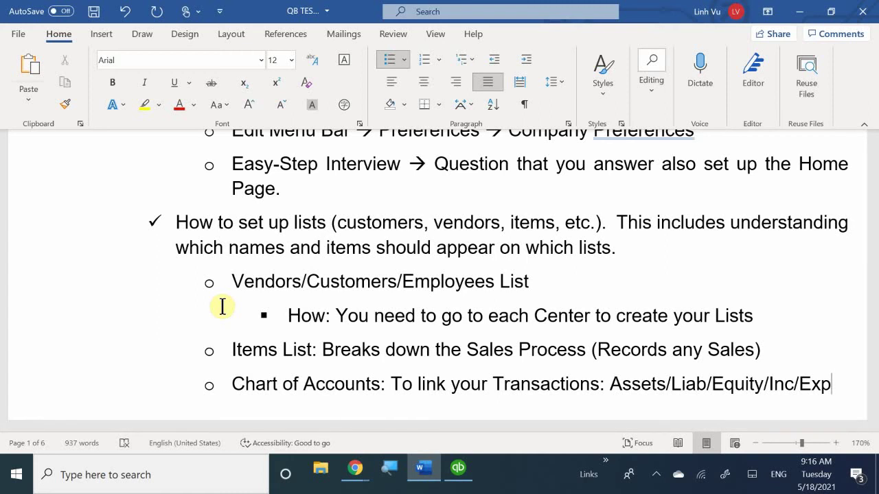
scroll(222, 307, down, 6)
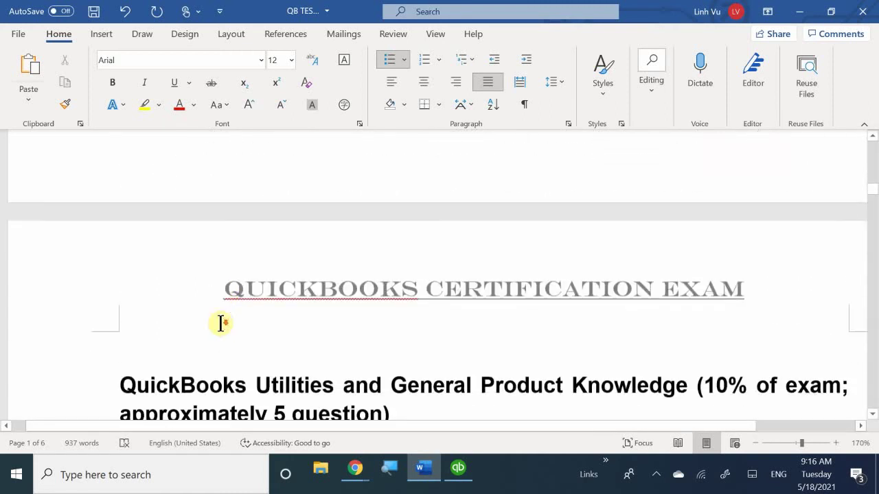
scroll(221, 323, up, 8)
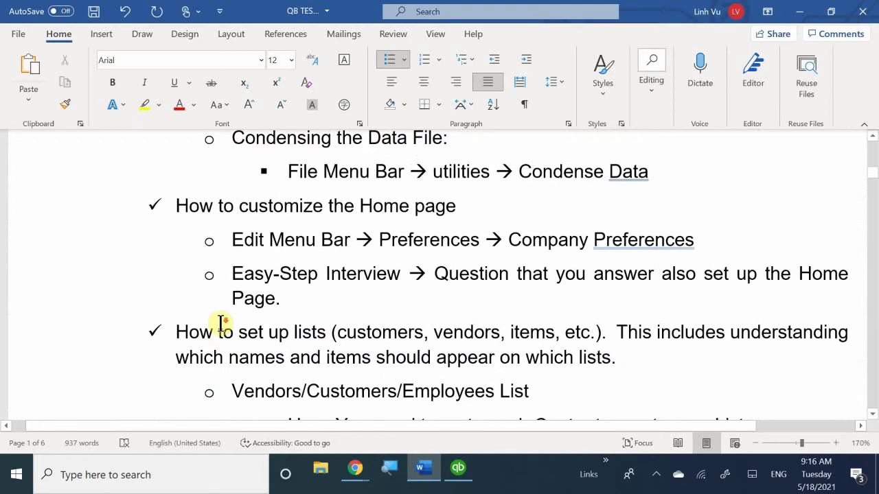
Step: Start a sub-bullet reading "Home P" under "How to navigate or move around QuickBooks" in the Utilities and General Product Knowledge section
scroll(222, 326, down, 4)
scroll(220, 325, down, 6)
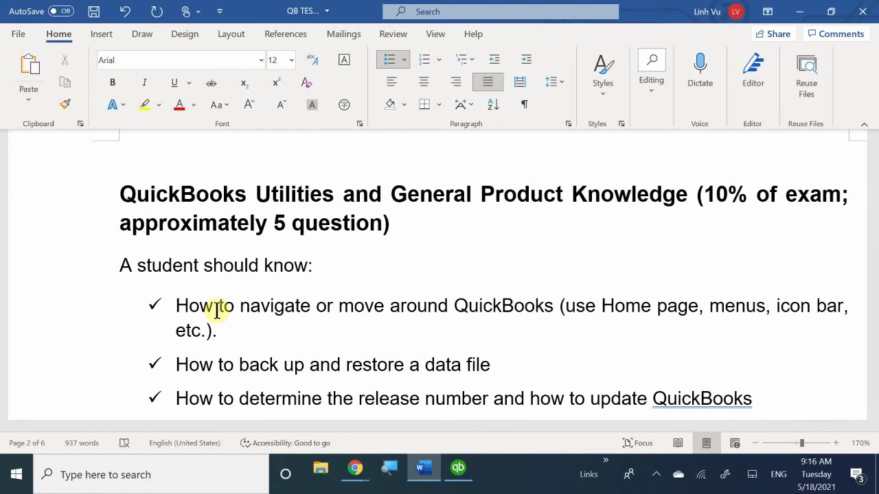
click(261, 327)
key(Return)
key(Tab)
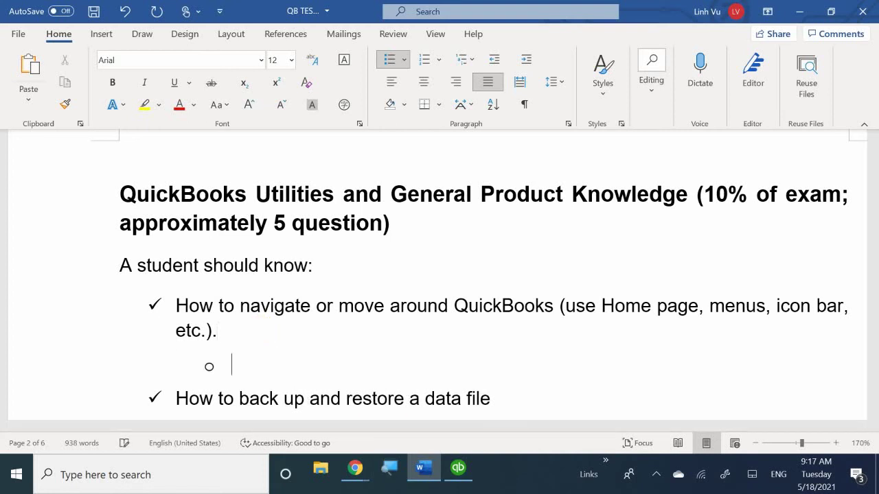
text(H)
key(BackSpace)
text(Hp)
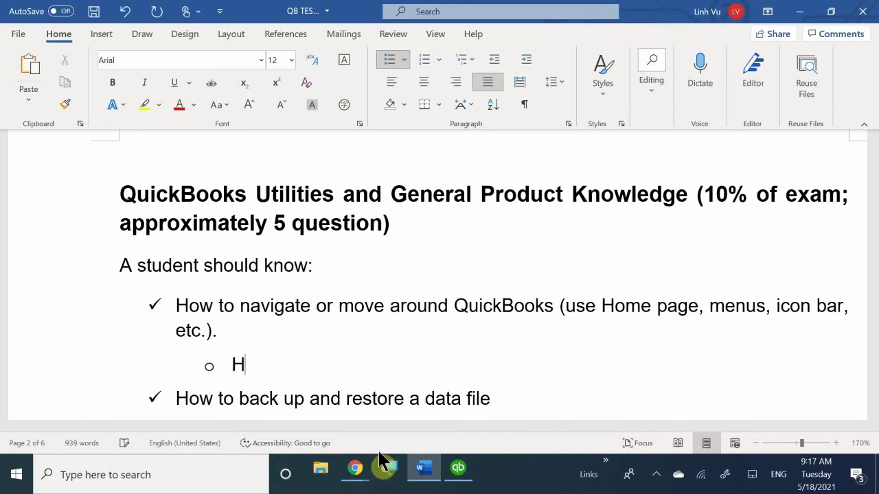
key(BackSpace)
text(ome {ag)
key(BackSpace)
key(BackSpace)
key(BackSpace)
text(O)
key(BackSpace)
text(P)
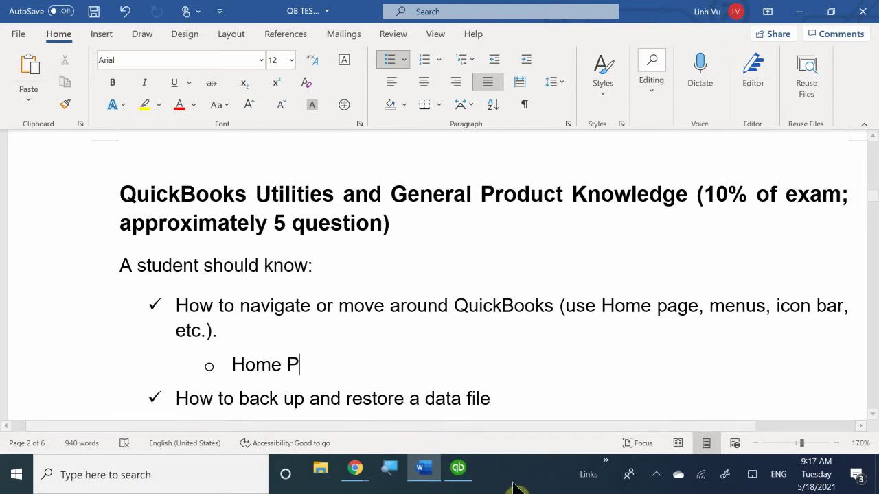
Step: Switch to QuickBooks and close the Chart of Accounts to return to the Home page
click(457, 473)
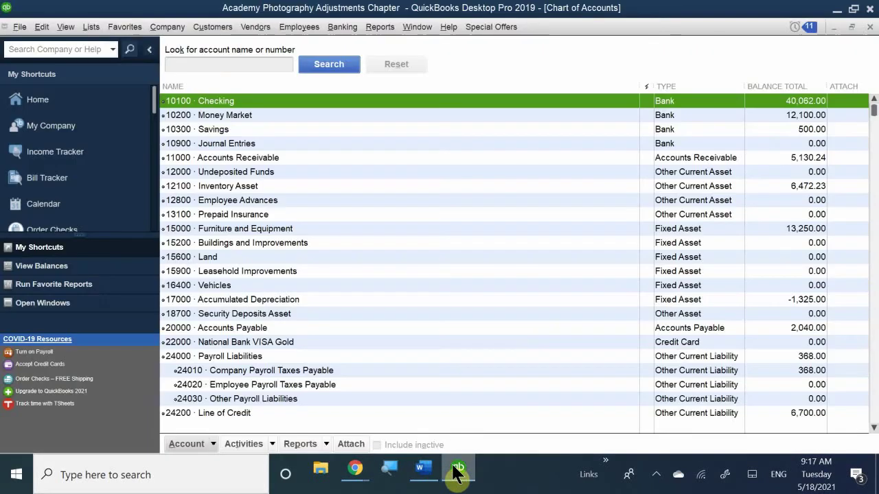
click(870, 26)
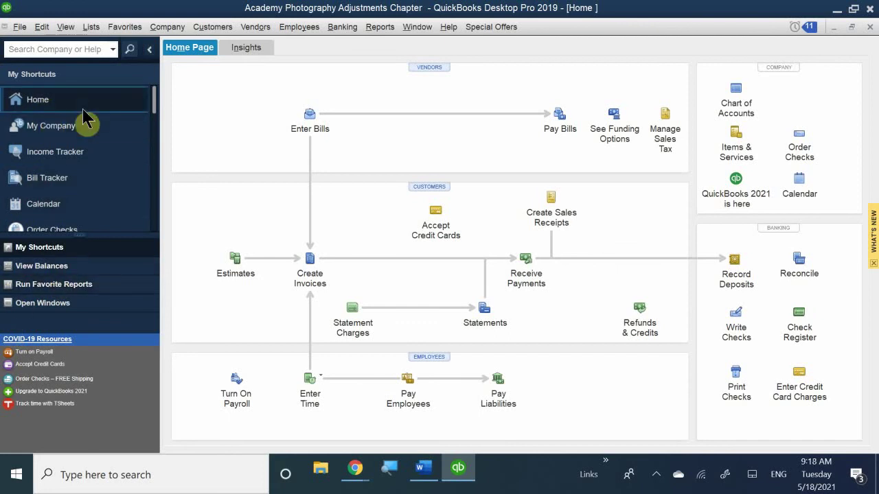
Step: Switch back to Word, complete the sub-bullet as "Home Page" and start a new one below it
click(458, 470)
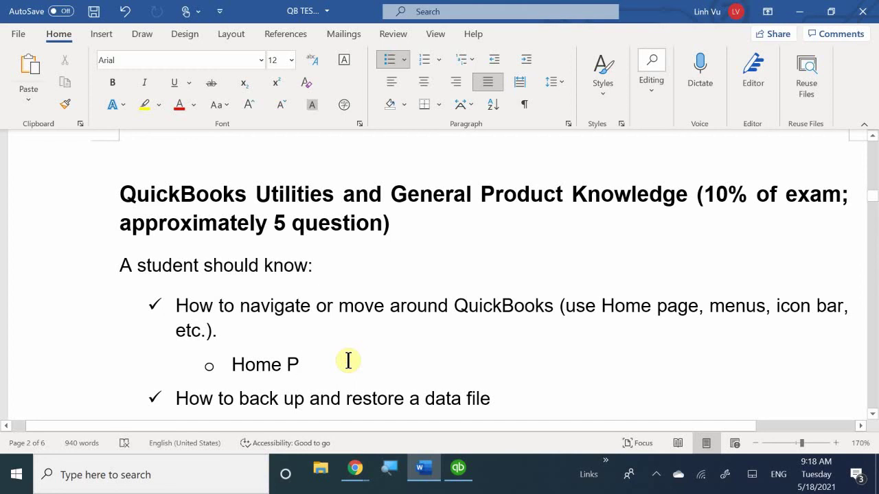
text(age)
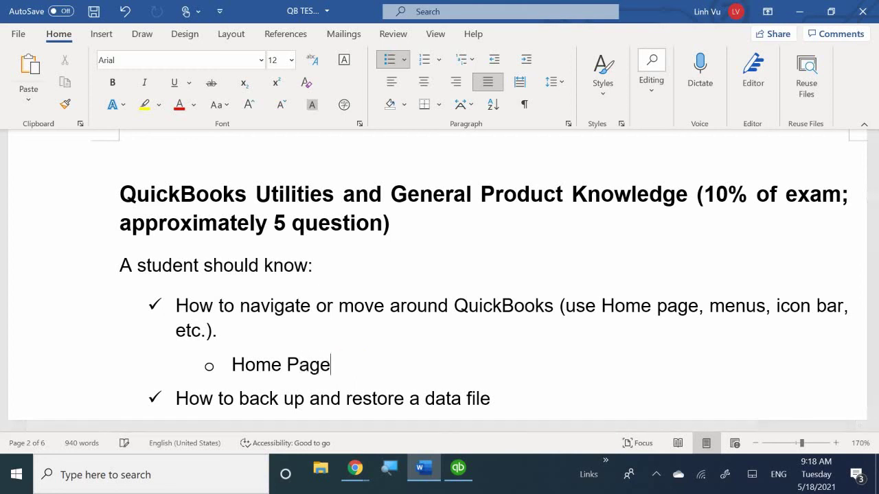
key(BackSpace)
key(Return)
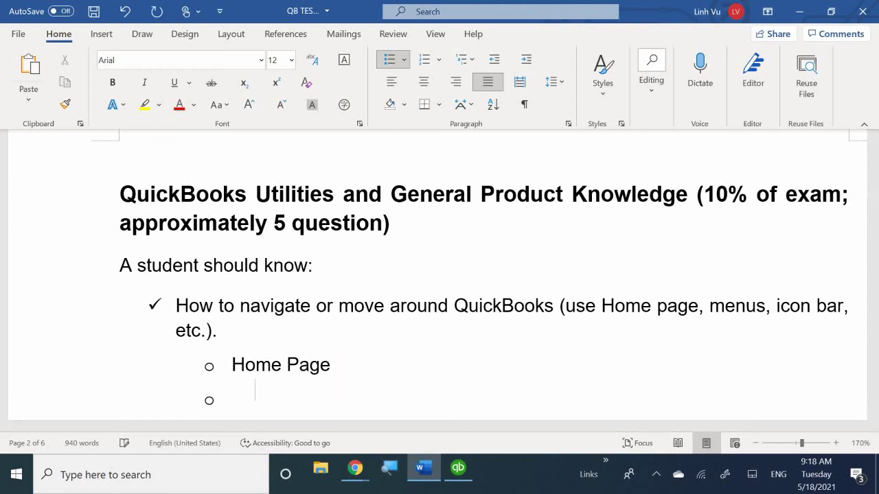
Step: Add the sub-bullets "Menu Bar" and "Icon Bar" below "Home Page"
text(Meny)
key(BackSpace)
key(BackSpace)
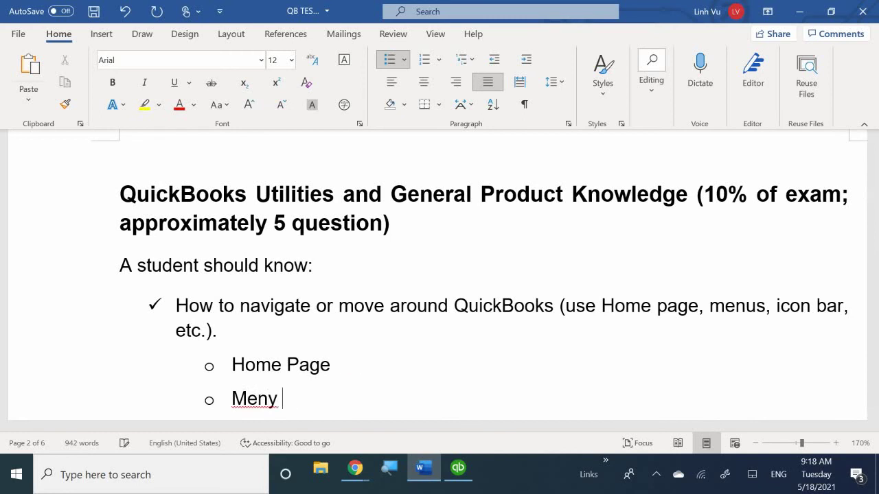
text(u Bar)
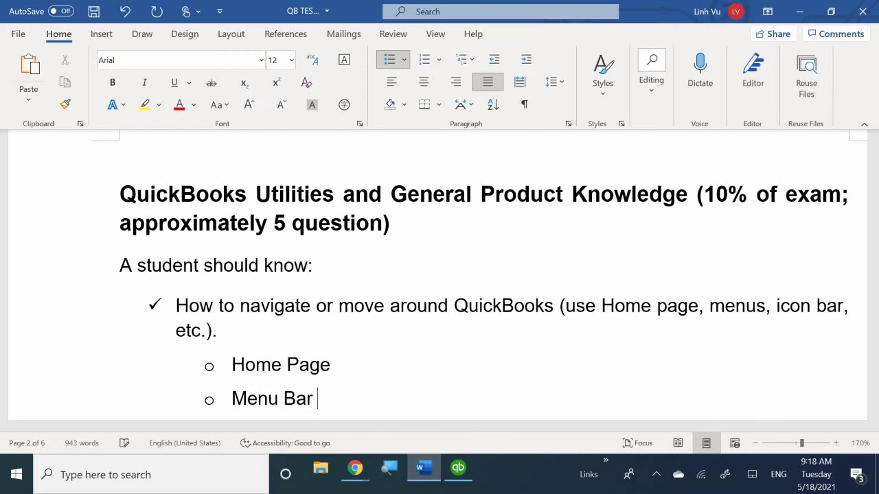
key(Return)
text(I)
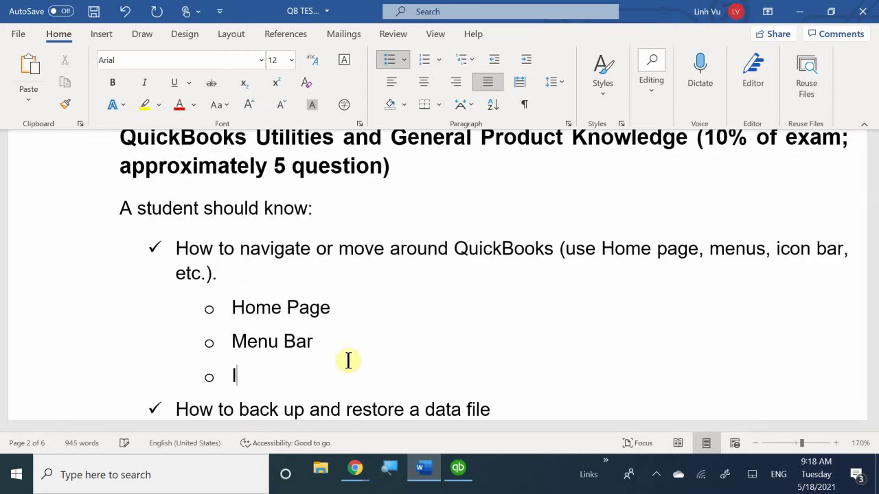
text(con Bar)
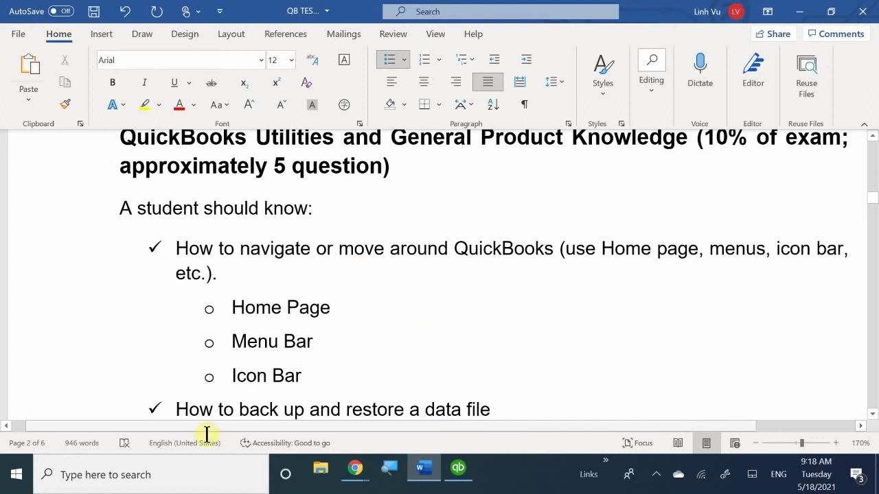
Step: Switch to QuickBooks and examine the menu bar commands for vendors, employees and customers
click(458, 472)
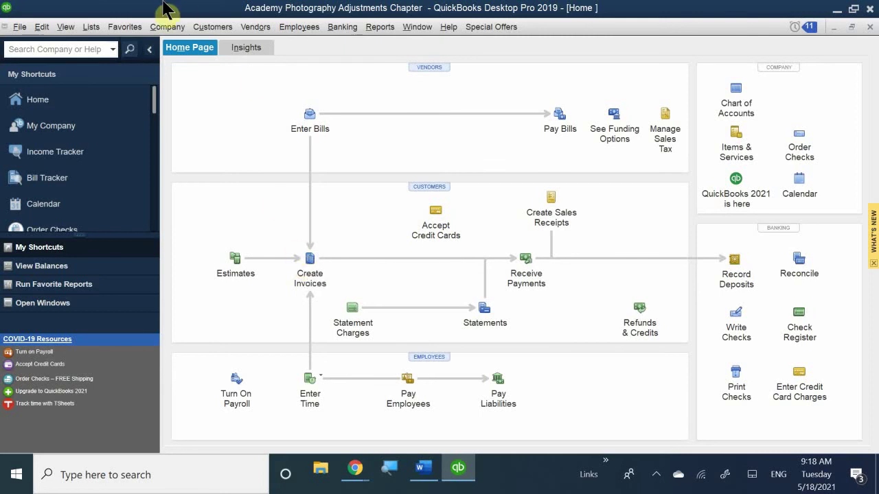
click(242, 29)
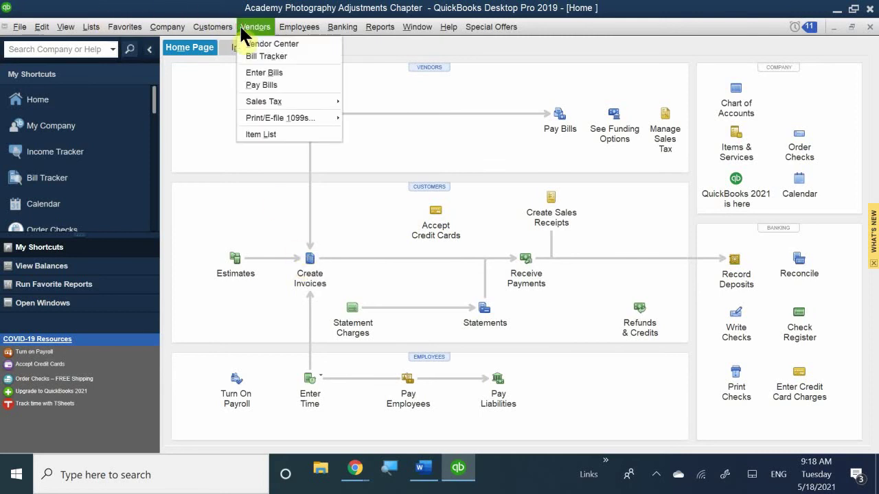
mouse_move(282, 26)
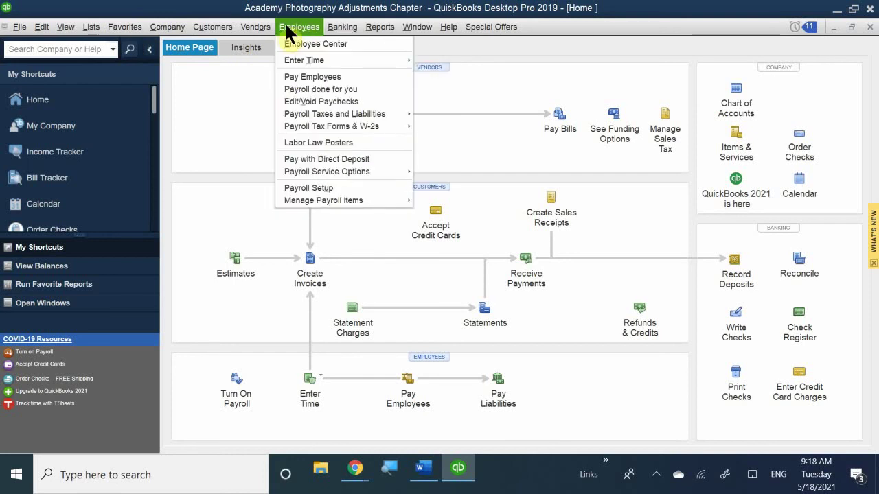
mouse_move(219, 25)
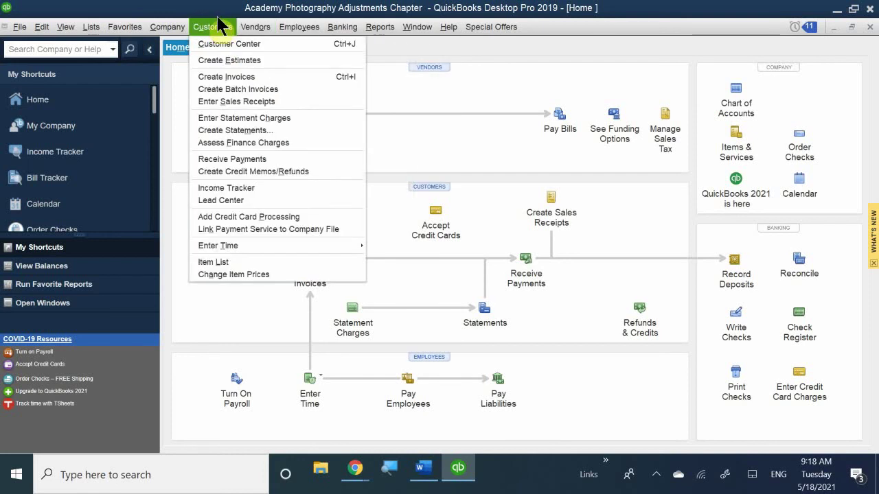
mouse_move(318, 30)
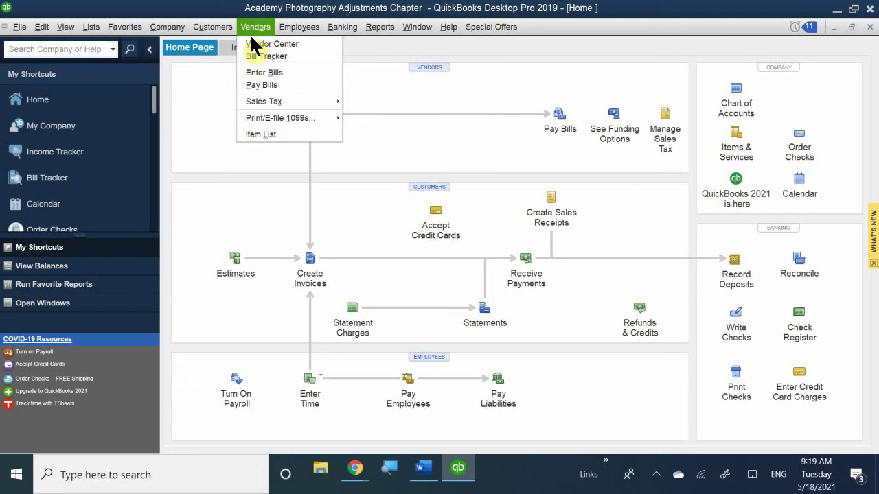
mouse_move(4, 27)
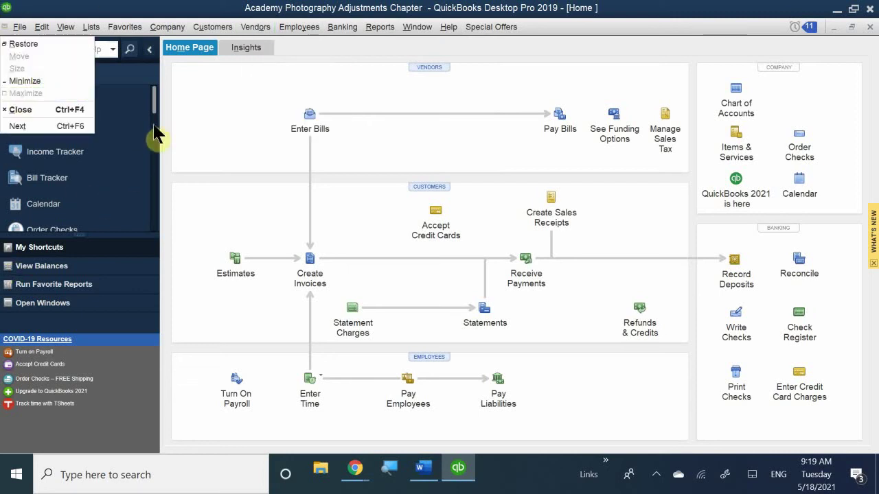
click(203, 98)
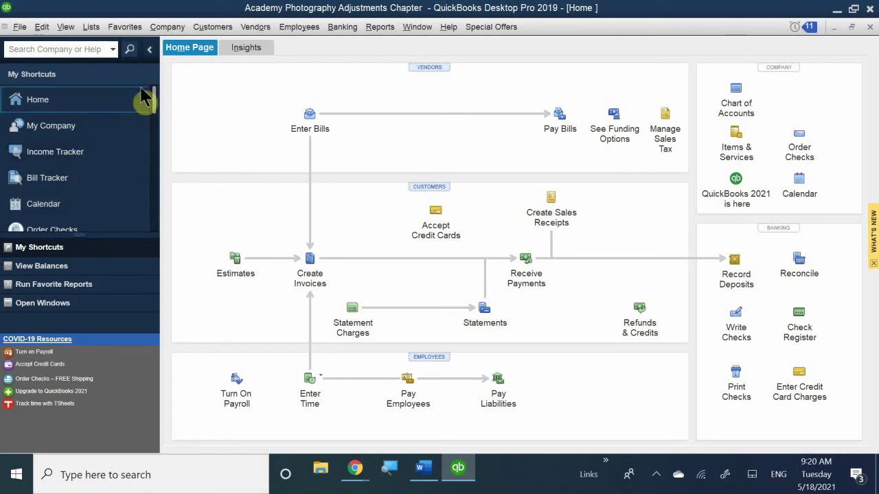
Step: Look through the shortcuts in the QuickBooks icon bar, from Home down to QuickBooks 2021
scroll(65, 151, down, 3)
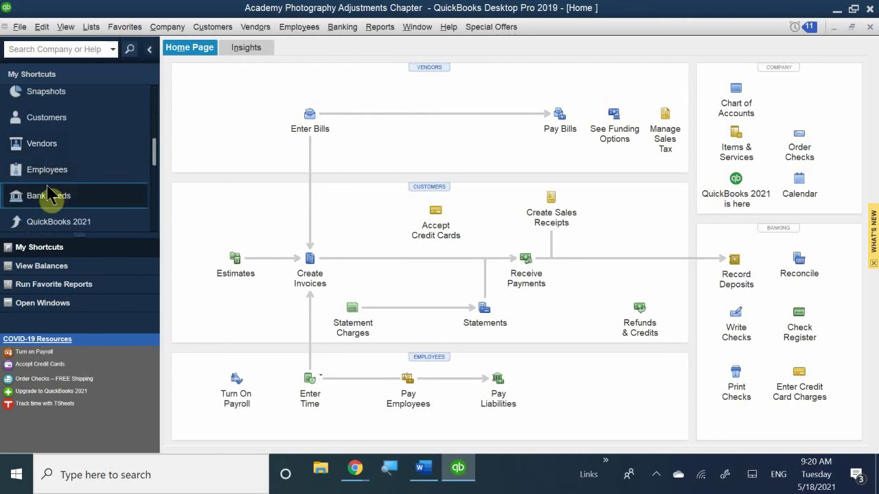
scroll(66, 148, up, 1)
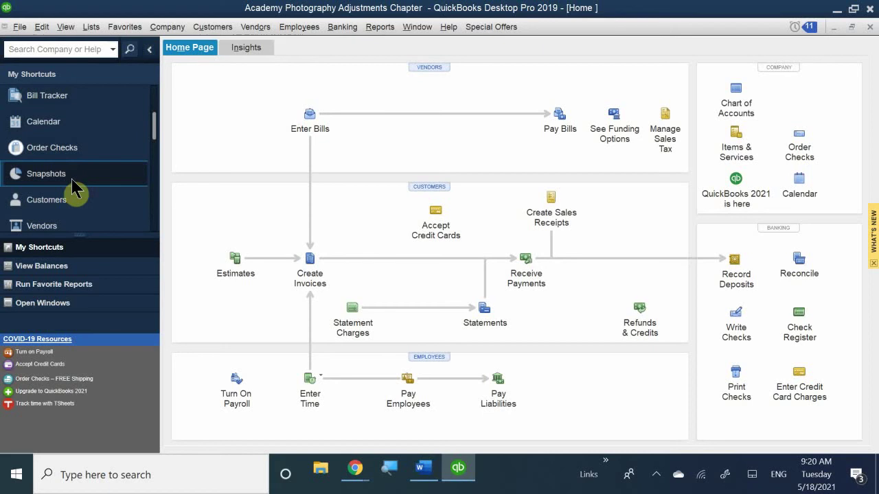
scroll(48, 184, up, 2)
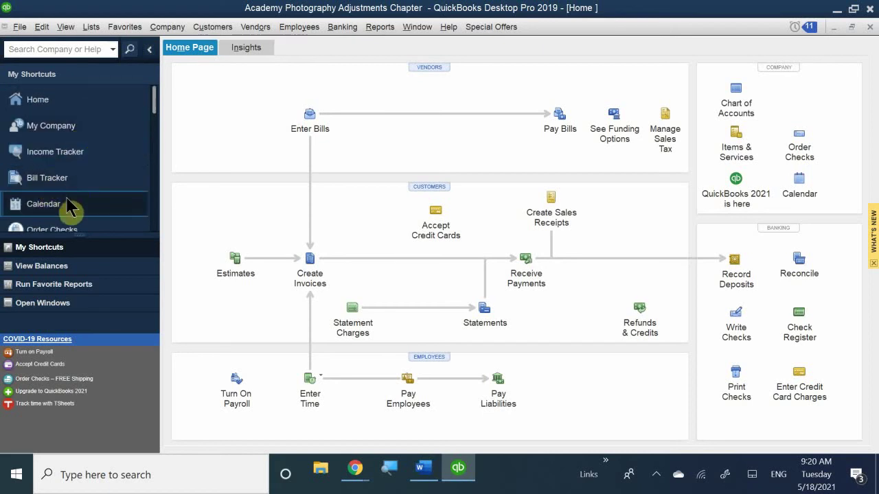
Step: Open the Income Tracker and look through the remaining icon bar shortcuts down to Reminders
click(57, 154)
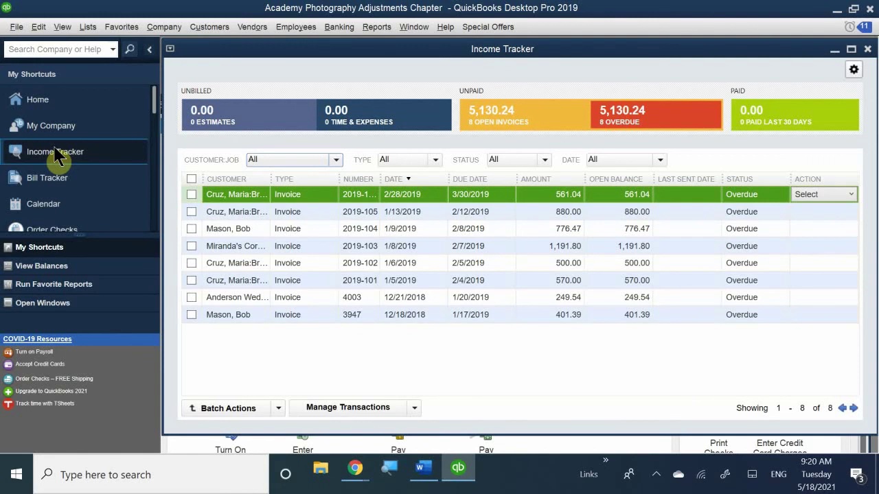
scroll(59, 156, down, 1)
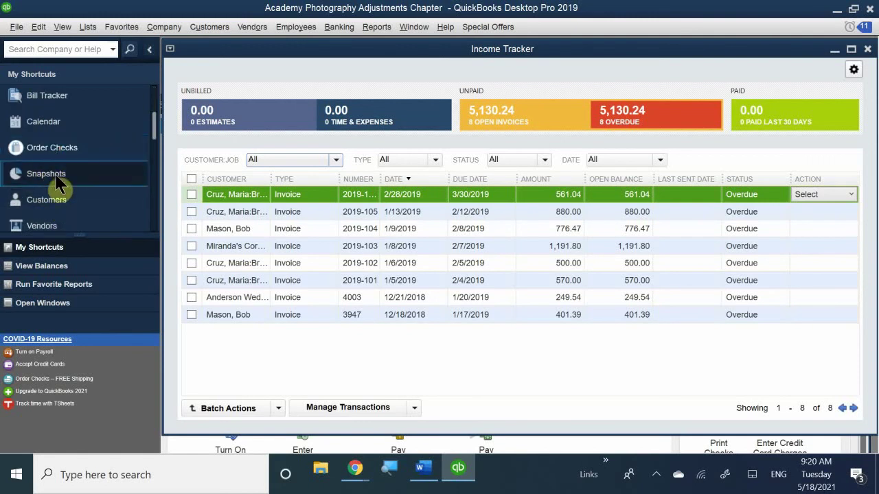
scroll(93, 196, down, 1)
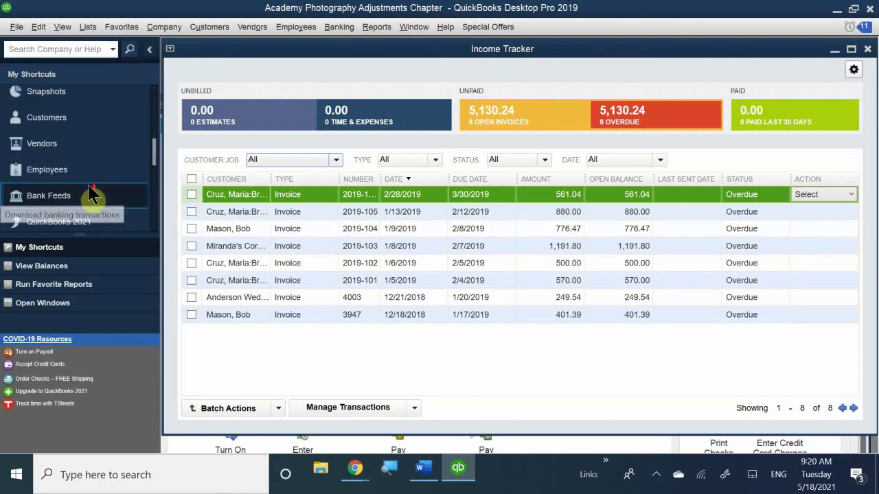
scroll(93, 196, down, 1)
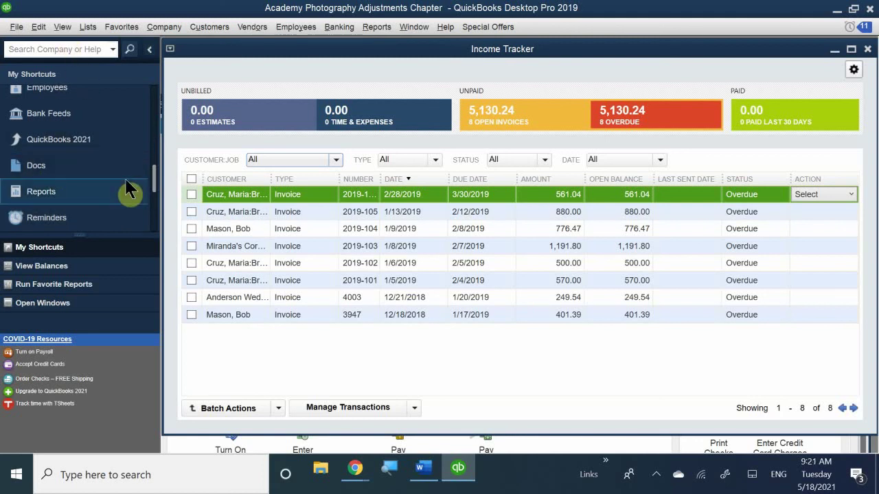
Step: Switch to Word and extend the "Home Page" sub-bullet with "– Graphic Depiction of a Flow of a Transaction and"
click(459, 473)
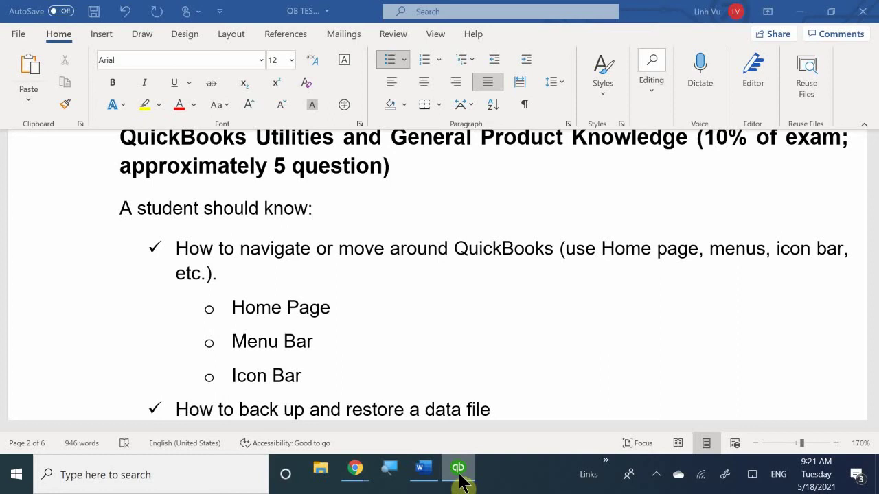
click(374, 316)
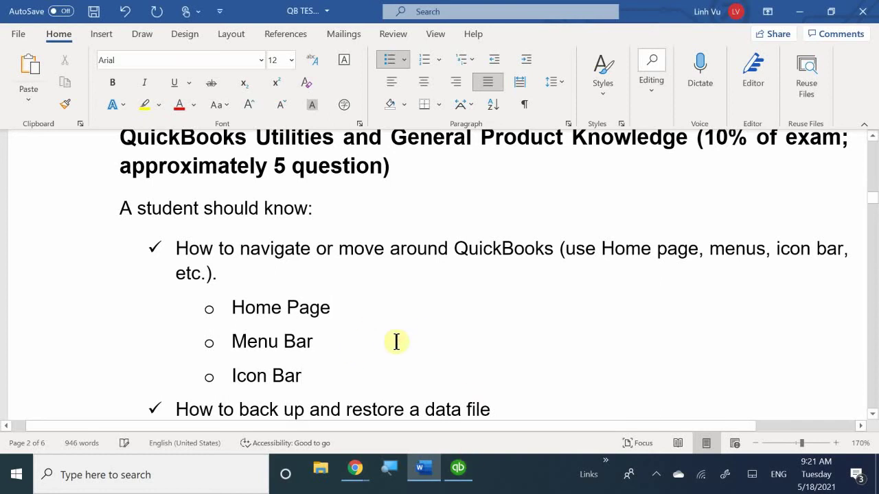
text(- )
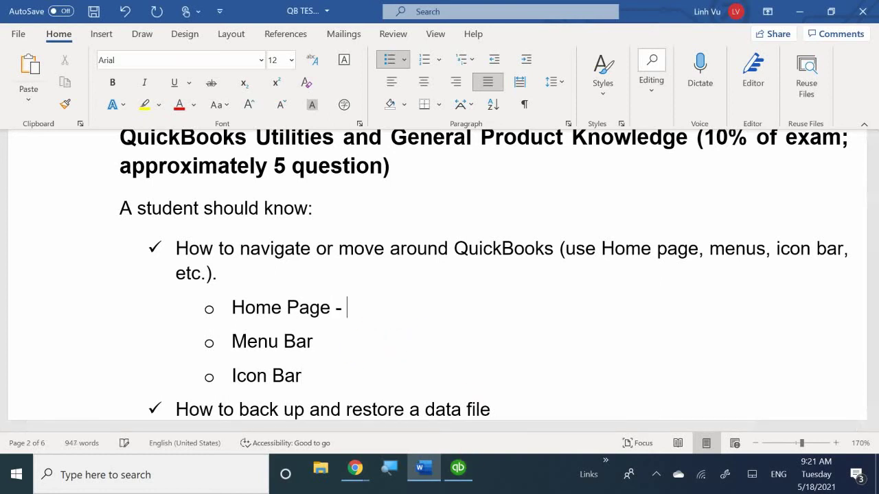
text(Graph)
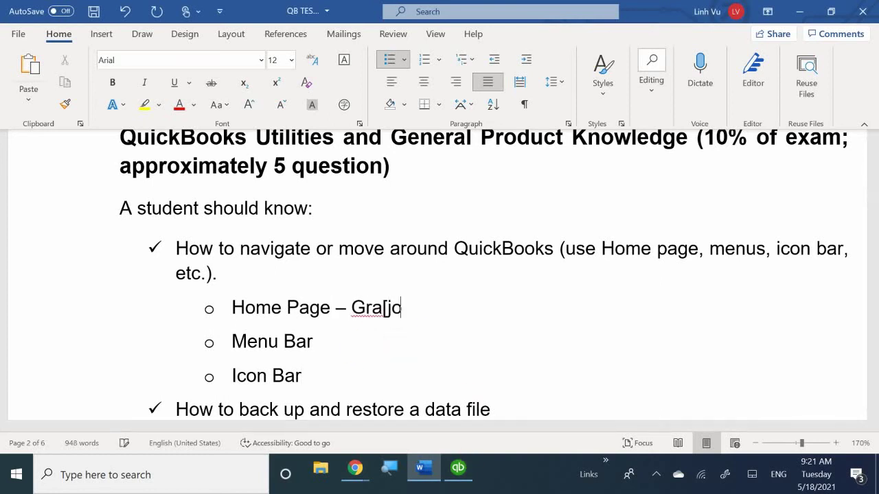
key(BackSpace)
key(BackSpace)
text(phioc)
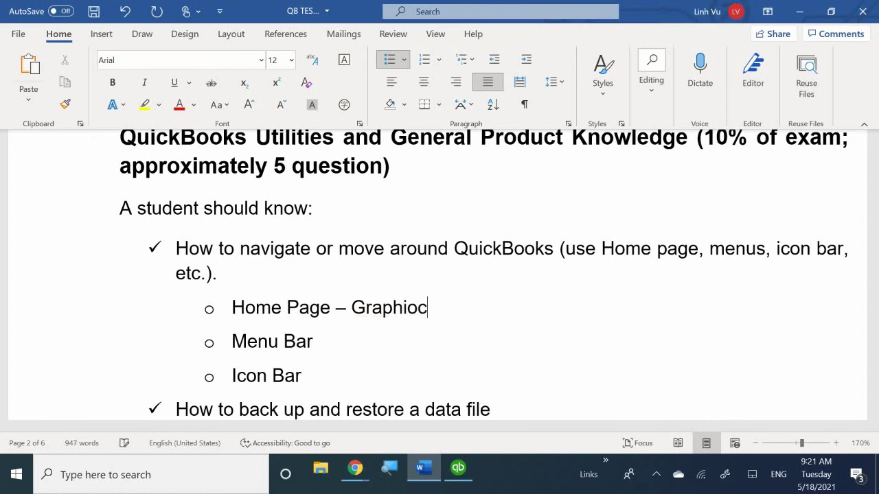
key(BackSpace)
key(BackSpace)
text(c Depi)
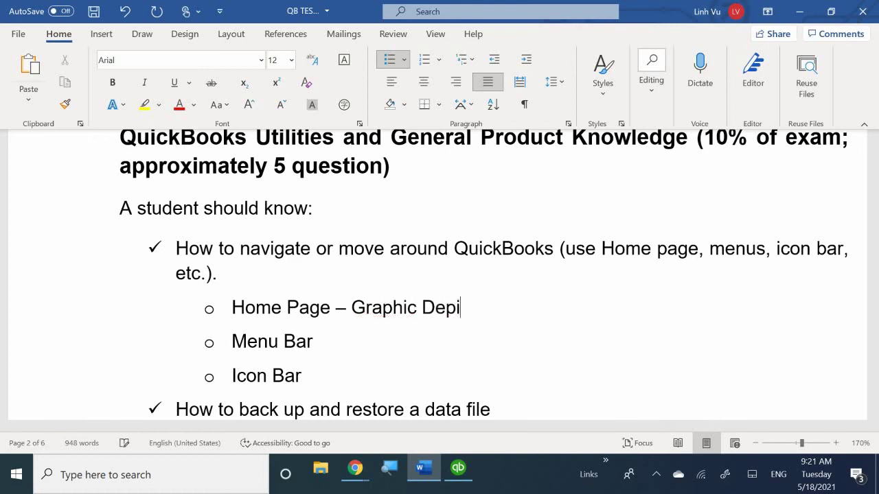
text(ction of a Flow)
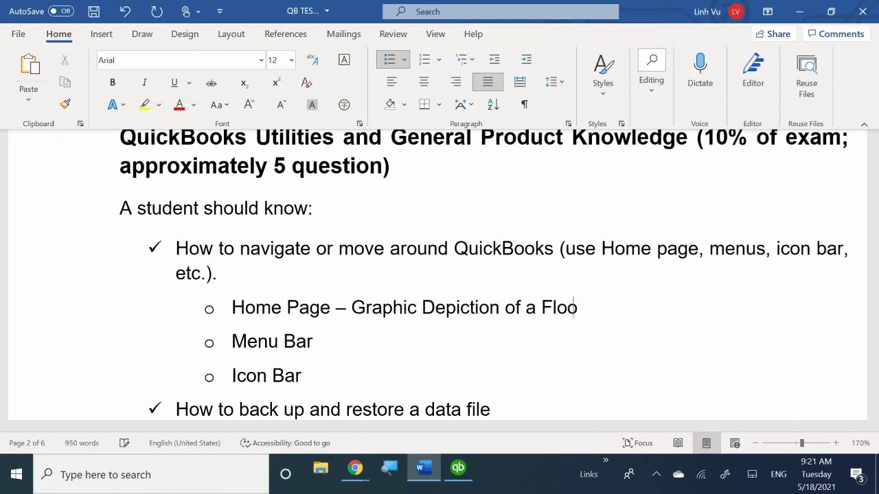
text( of a Transa)
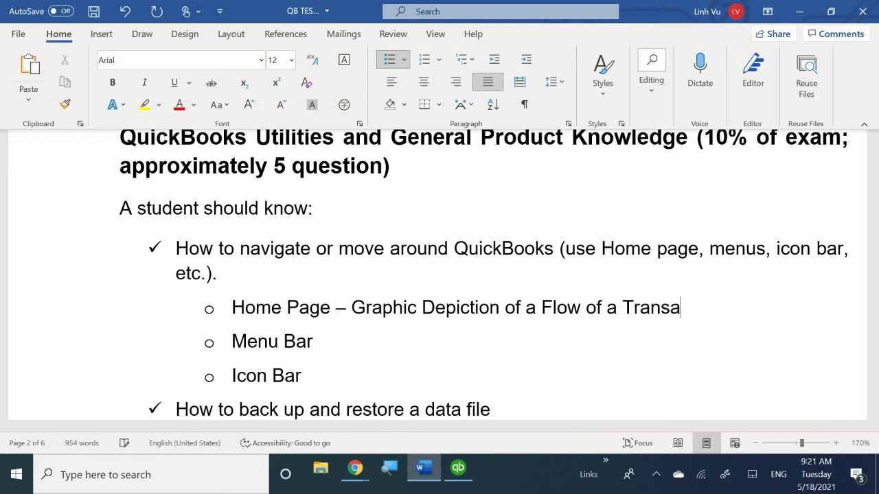
text(ction and)
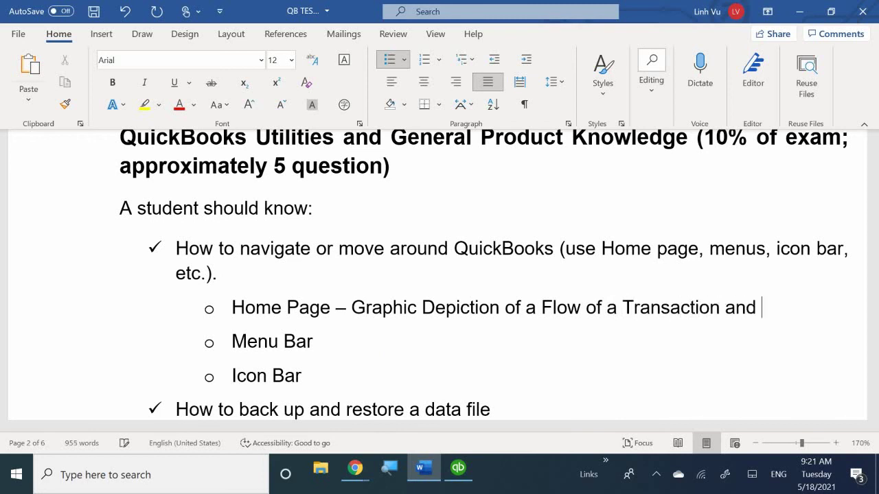
Step: Complete the "Home Page" description with "click on the icons and they will enter a transaction"
text( click o)
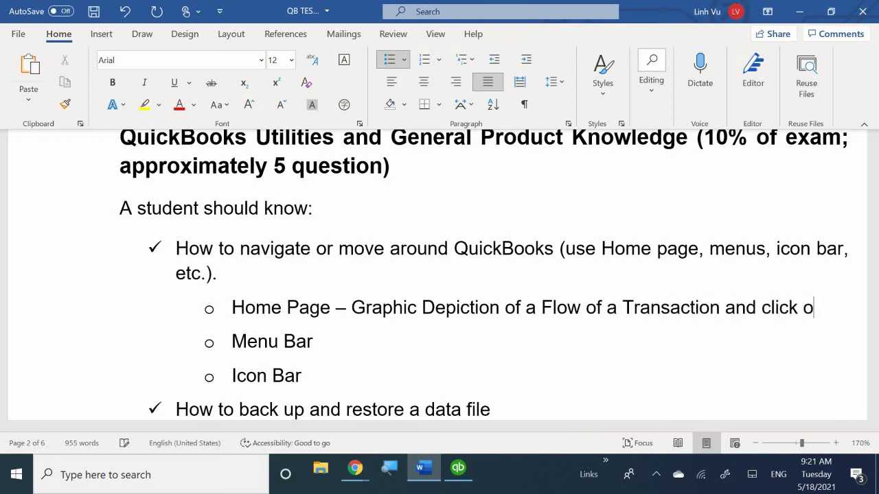
text(n the icons )
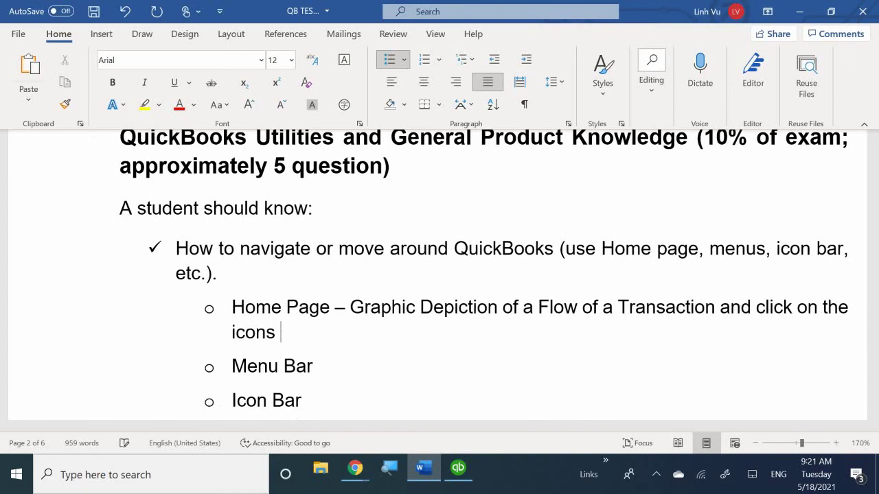
text(and they wil)
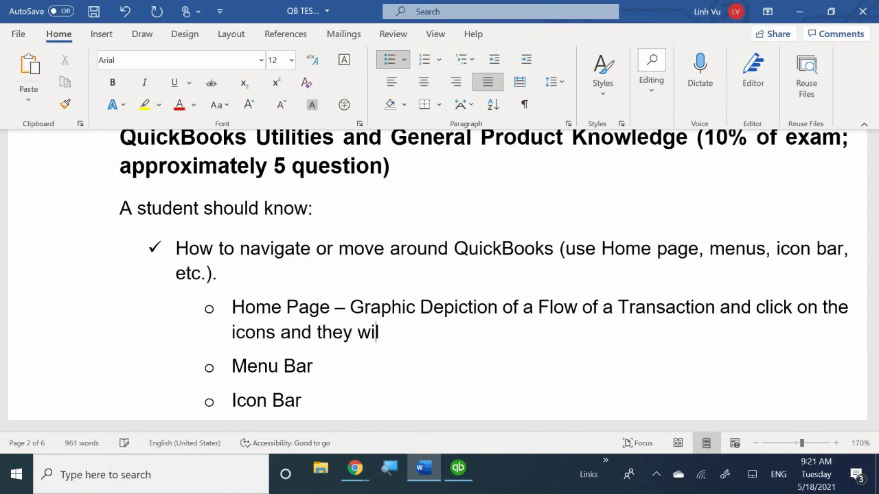
text(l enter a )
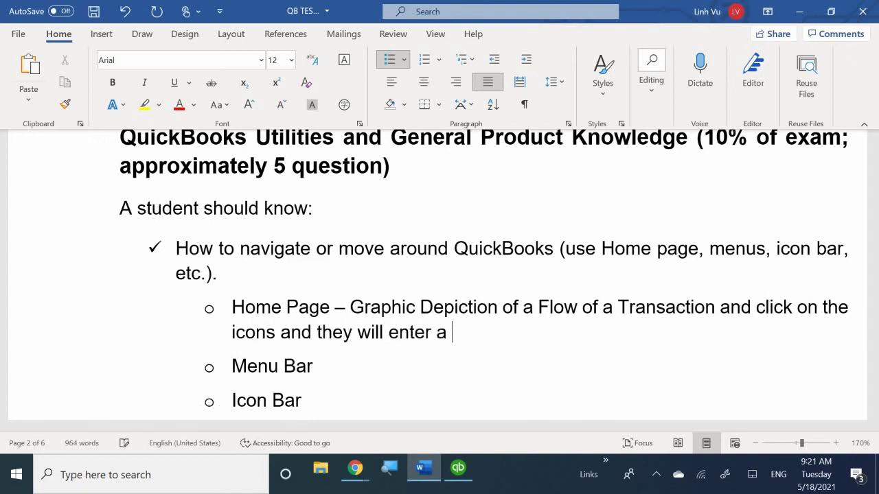
text(transaction)
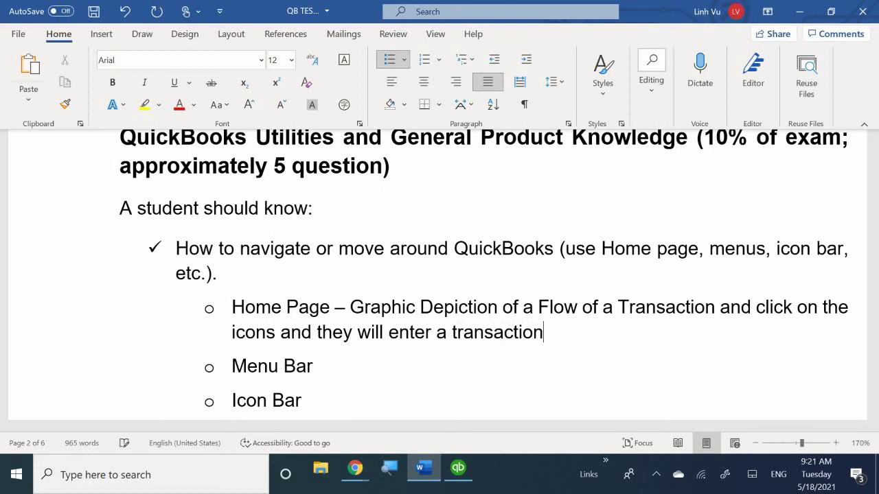
Step: Extend the "Menu Bar" sub-bullet with "– gives you a list of all the transactions"
click(317, 366)
text(- gives you a)
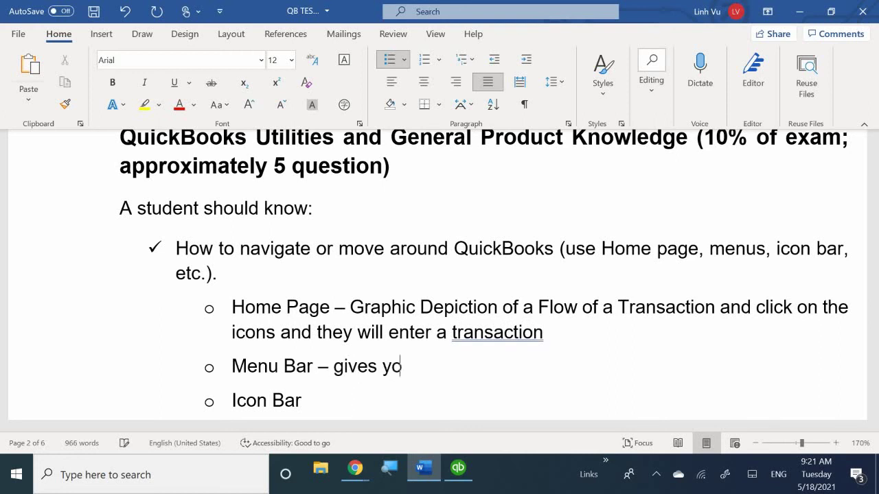
text( list of all)
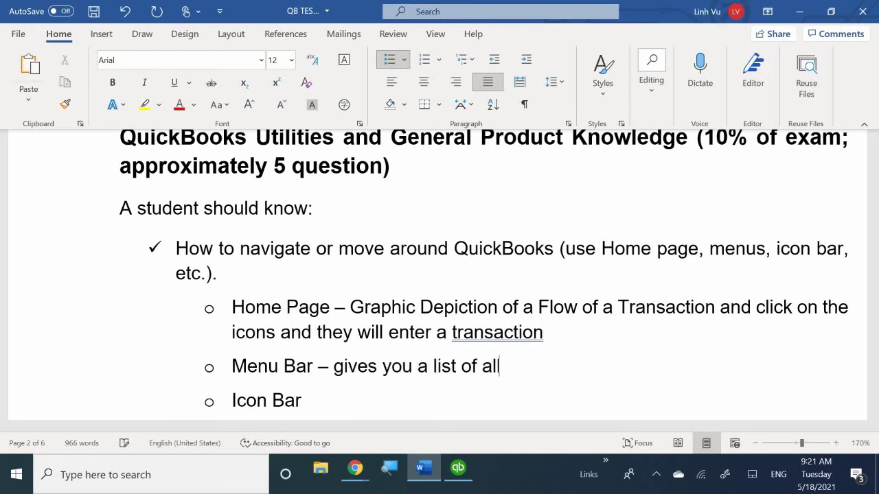
text( the transa)
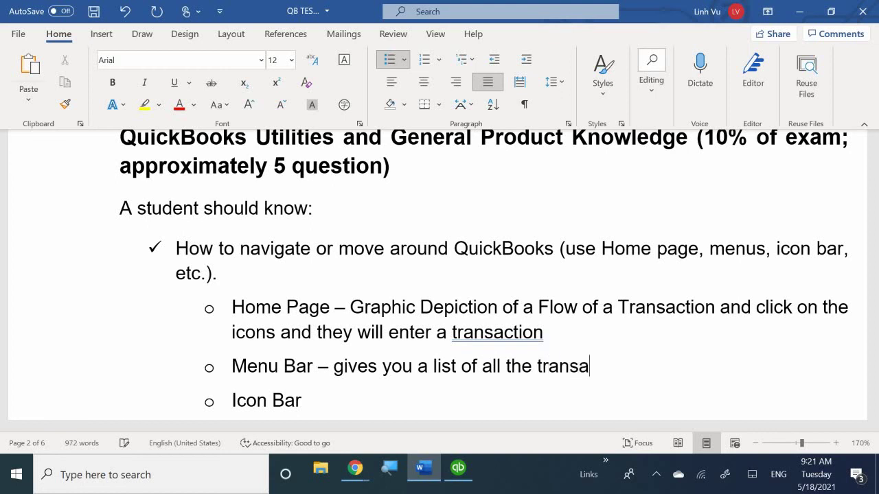
text(ctions)
Step: Add "– Takes you" after "Icon Bar" in its sub-bullet
click(302, 400)
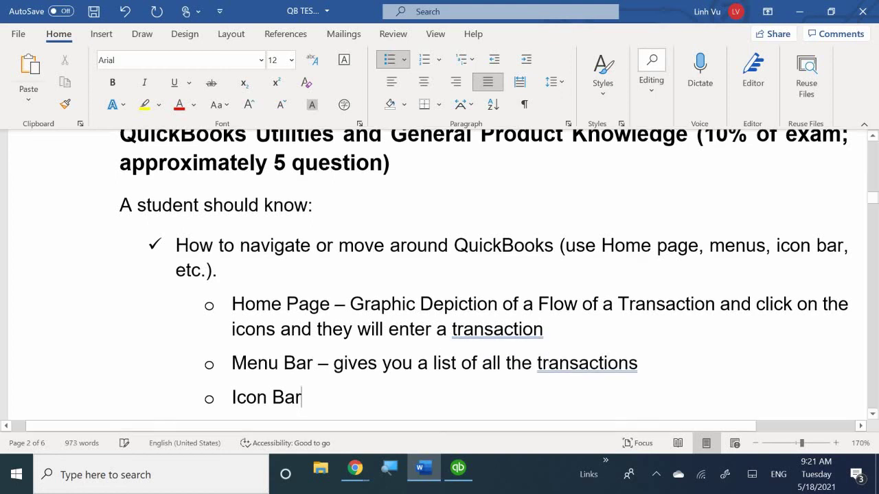
text(=)
key(BackSpace)
key(BackSpace)
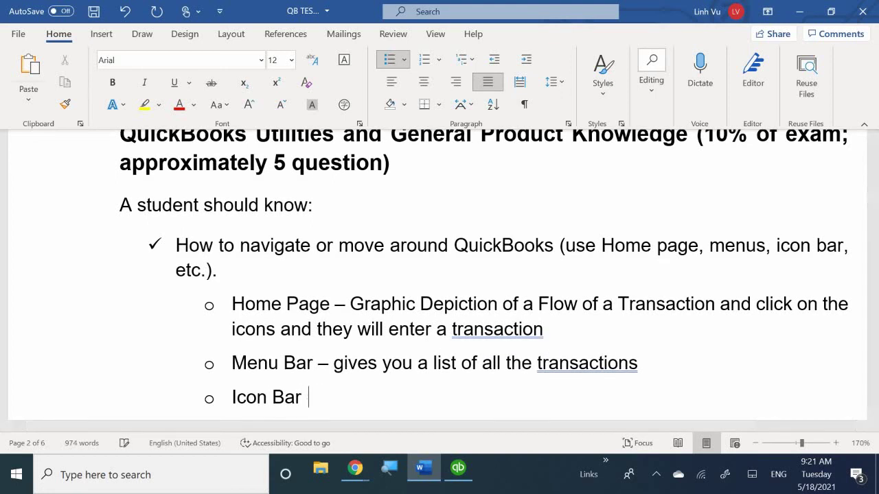
text(=)
key(BackSpace)
key(BackSpace)
text(- Tales)
key(BackSpace)
key(BackSpace)
key(BackSpace)
key(BackSpace)
text(kes you t)
key(BackSpace)
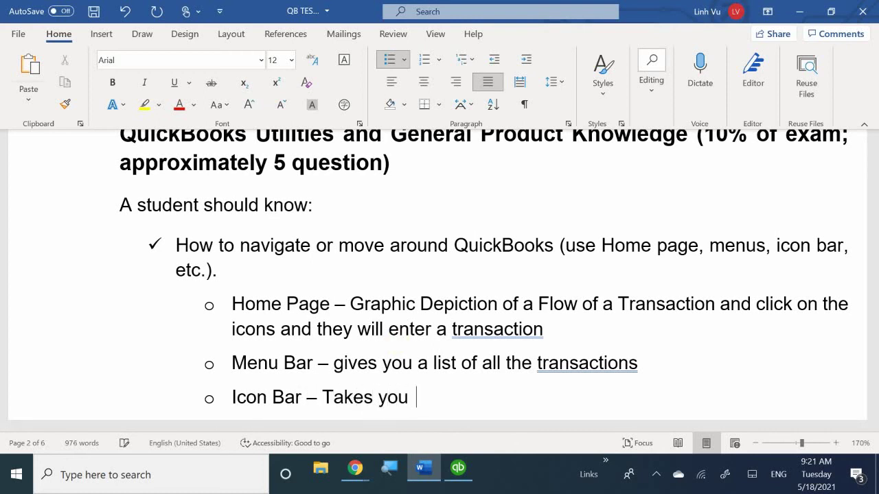
Step: Replace "Takes you" in the "Icon Bar" sub-bullet with "is a short cut that takes you to a center to"
key(BackSpace)
key(BackSpace)
key(BackSpace)
key(BackSpace)
key(BackSpace)
key(BackSpace)
key(BackSpace)
key(BackSpace)
key(BackSpace)
key(BackSpace)
key(BackSpace)
text(is a)
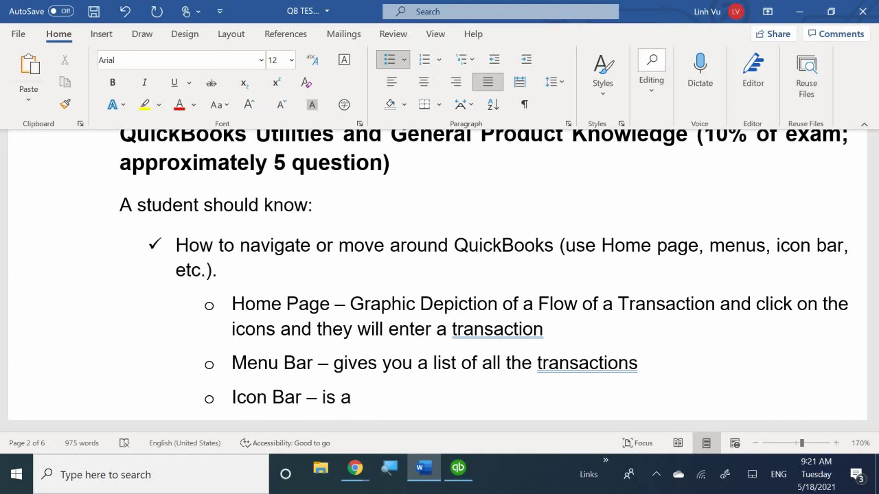
text( short cut )
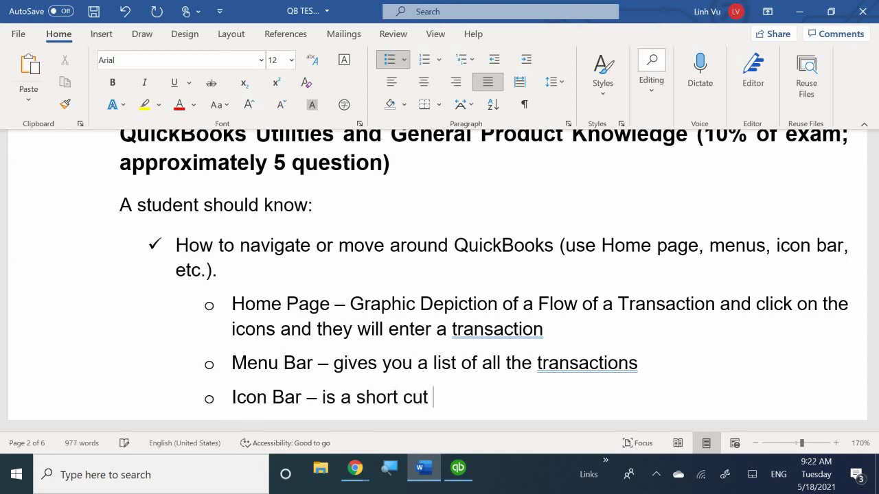
text(that takes )
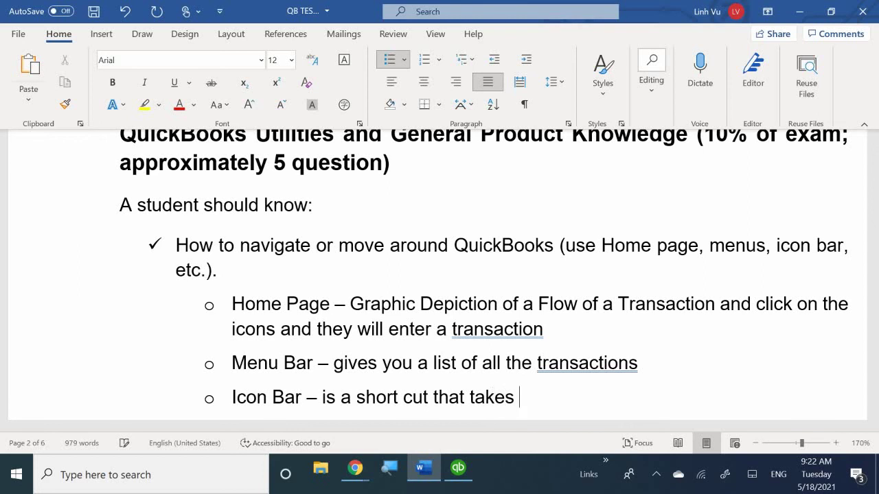
text(you to a cen)
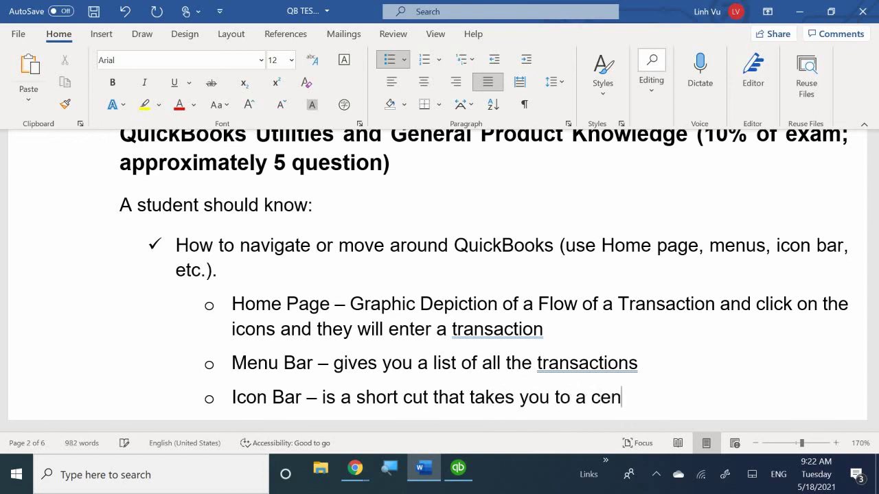
text(ter to pre)
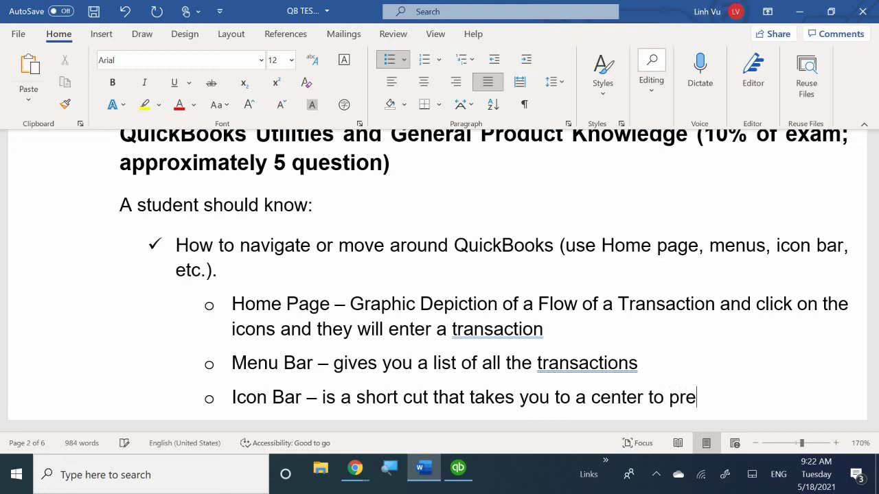
Step: Finish the "Icon Bar" description with "perform a Transaction"
key(BackSpace)
key(BackSpace)
text(erformance)
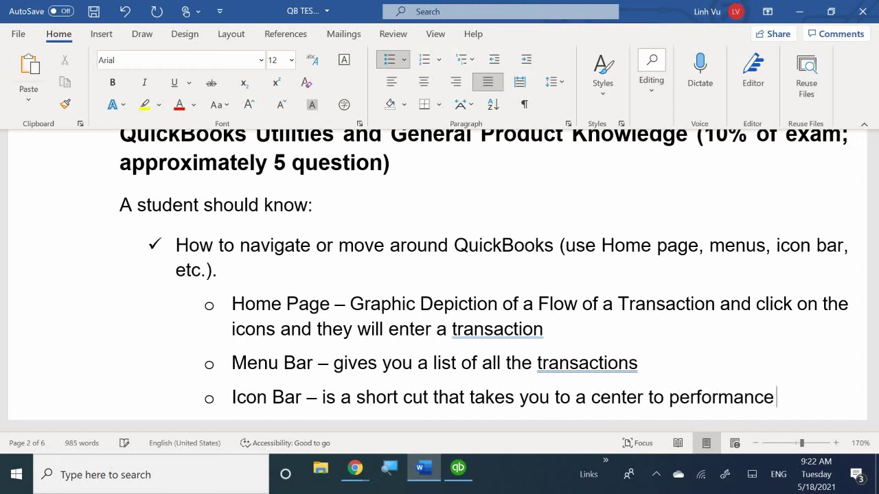
key(BackSpace)
key(BackSpace)
key(BackSpace)
key(BackSpace)
text(a )
text(Tra)
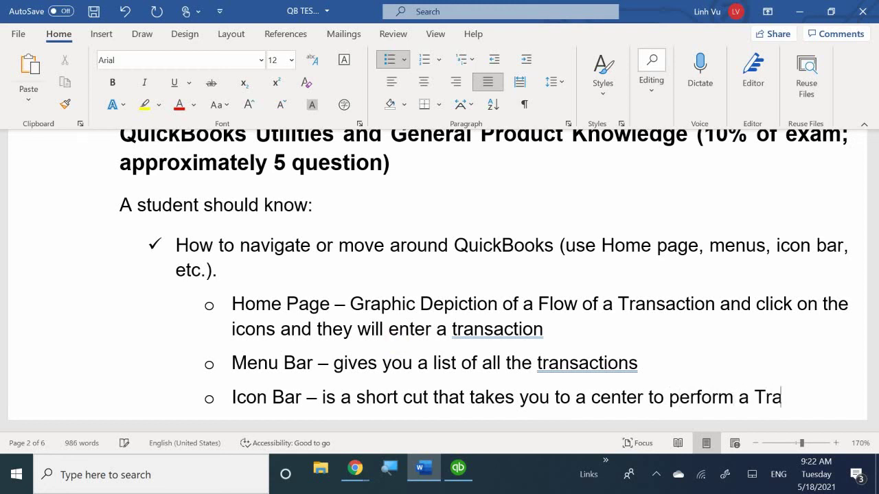
text(nsaction)
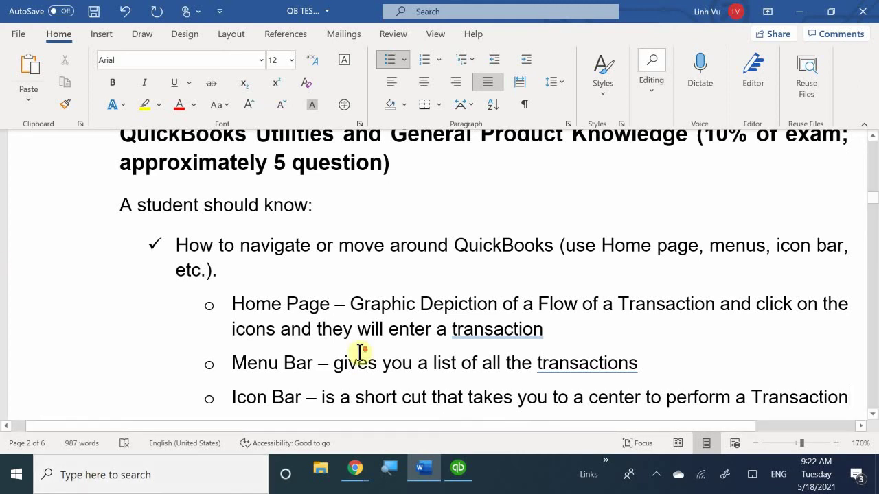
Step: Add a sub-bullet "How to back Up:" under "How to back up and restore a data file"
scroll(359, 352, down, 3)
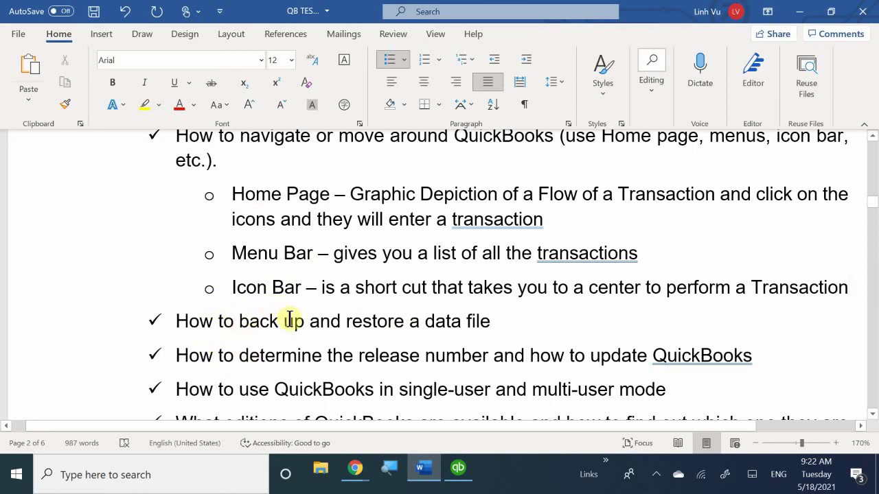
click(504, 317)
key(Return)
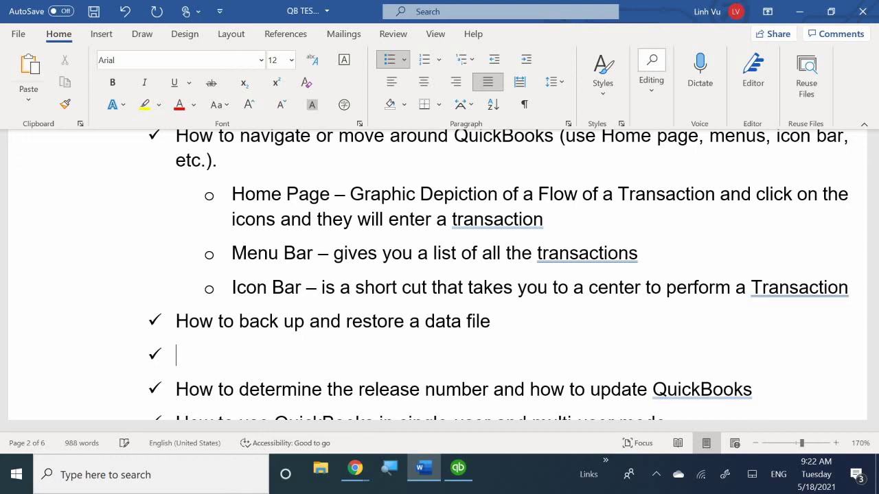
key(Tab)
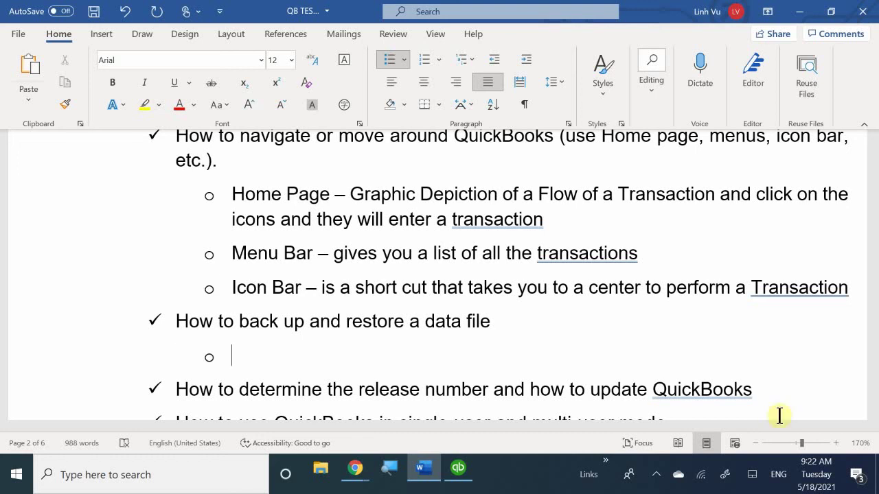
text(How to ba)
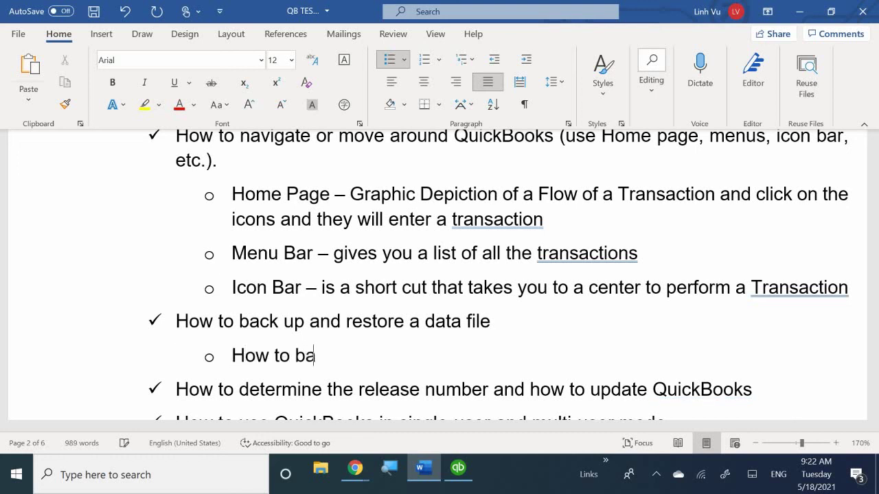
text(ck Up:)
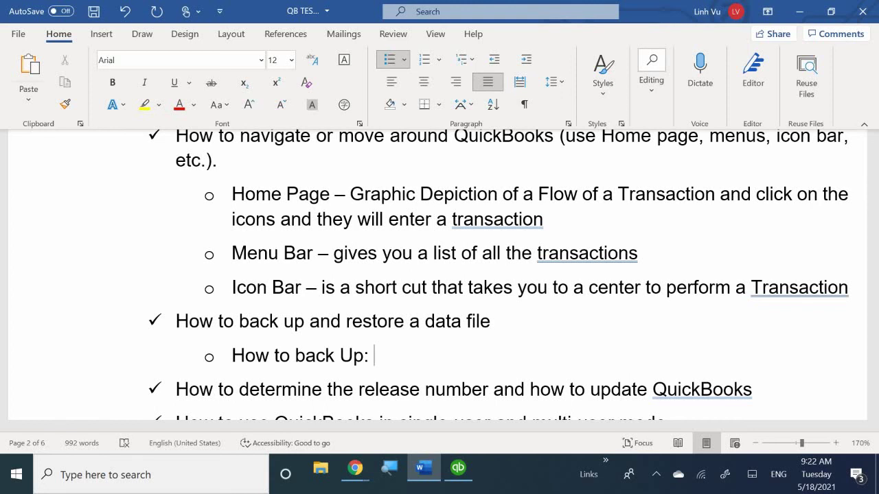
click(654, 475)
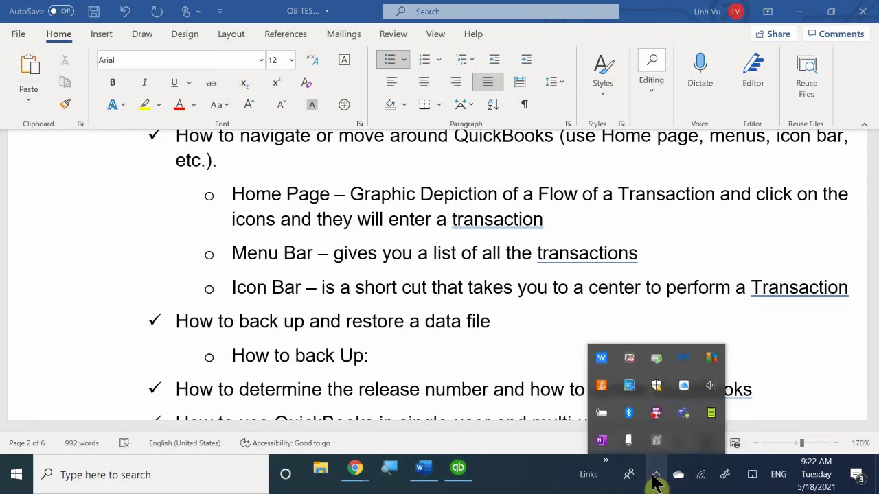
click(654, 479)
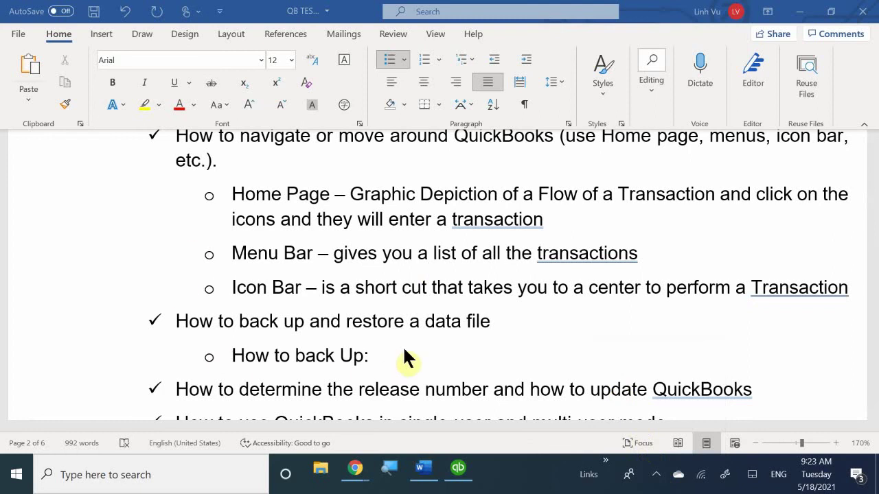
Step: Switch to QuickBooks to look up the Back Up Company options, and return to the Word notes
click(458, 471)
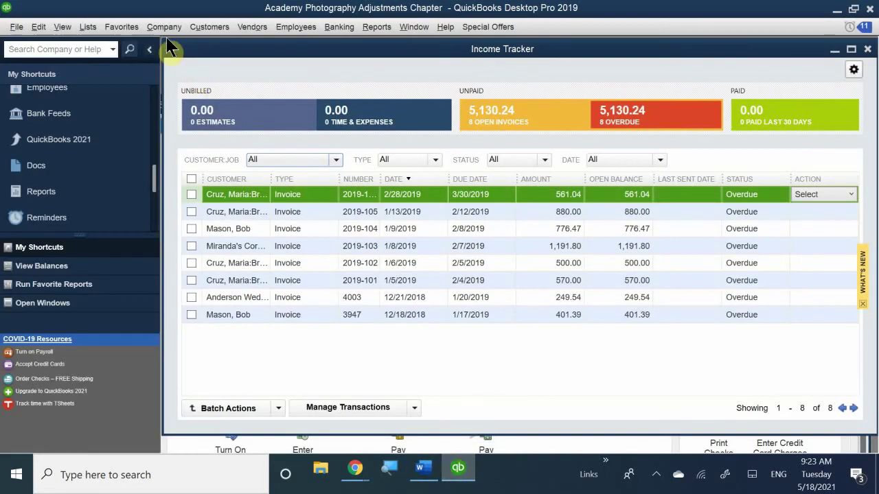
click(33, 31)
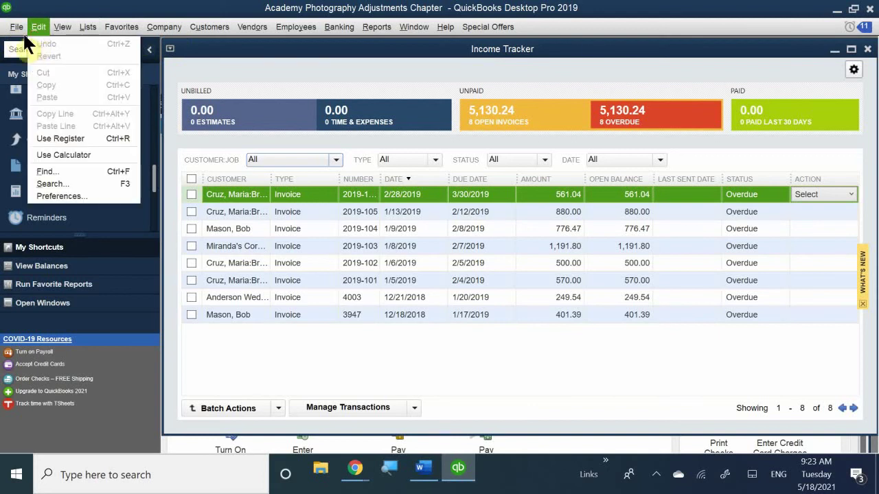
mouse_move(16, 27)
mouse_move(11, 82)
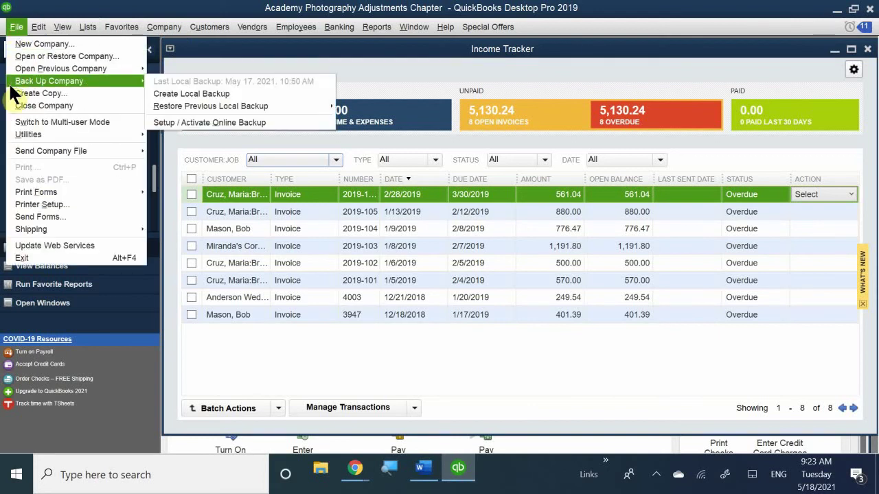
click(458, 470)
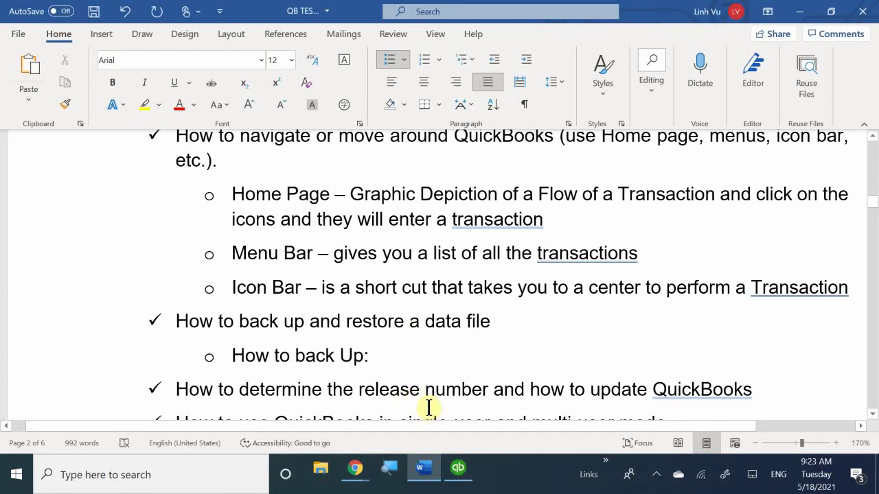
text(Fi)
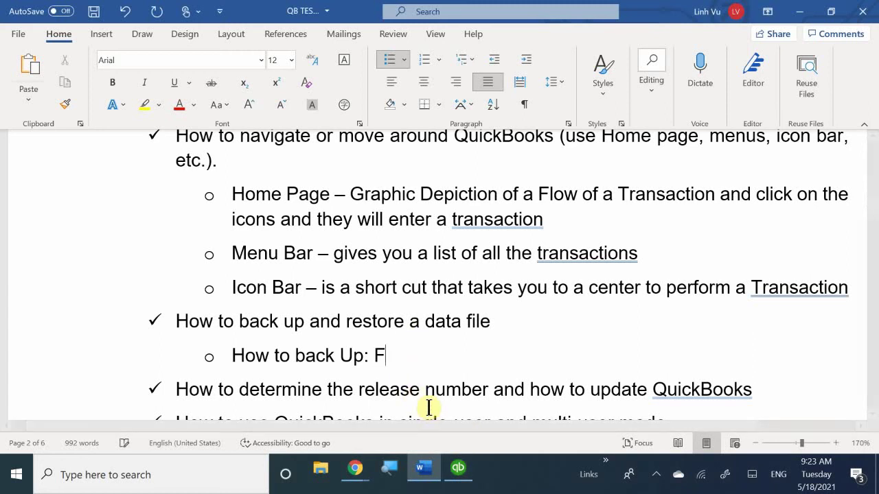
key(BackSpace)
key(BackSpace)
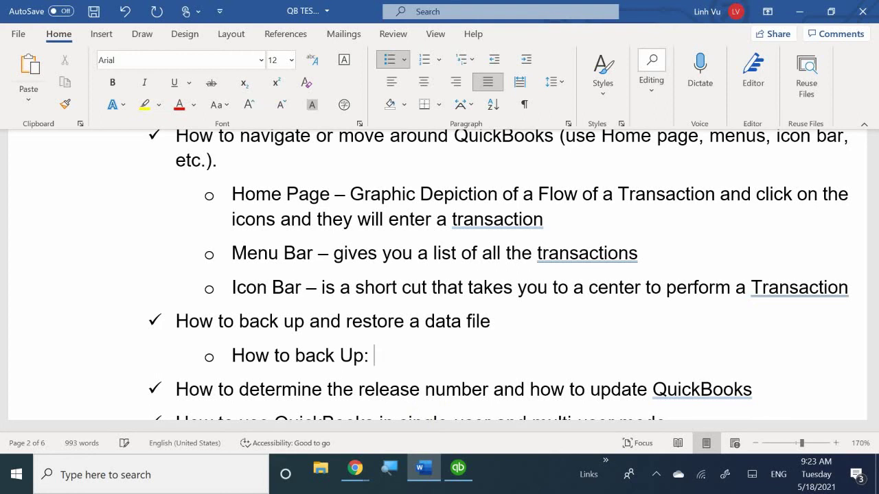
Step: Add a nested bullet reading "Menu Bar →" under "How to back Up:"
key(Return)
key(Tab)
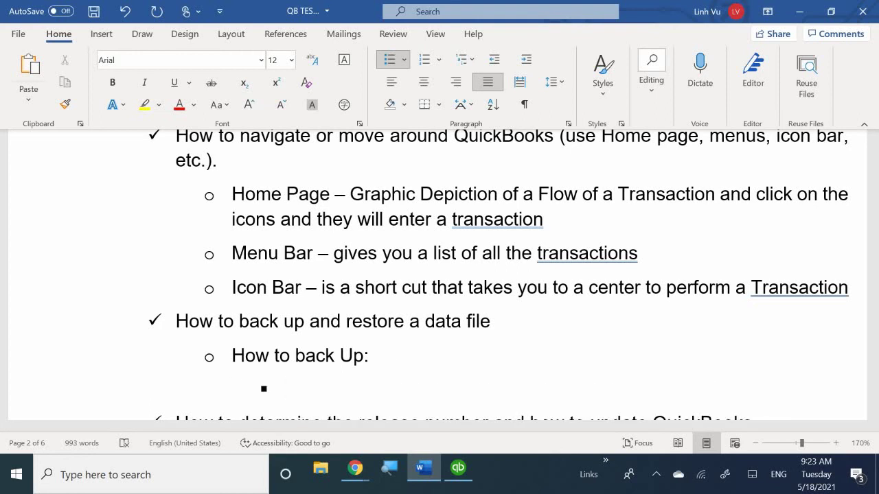
text(F)
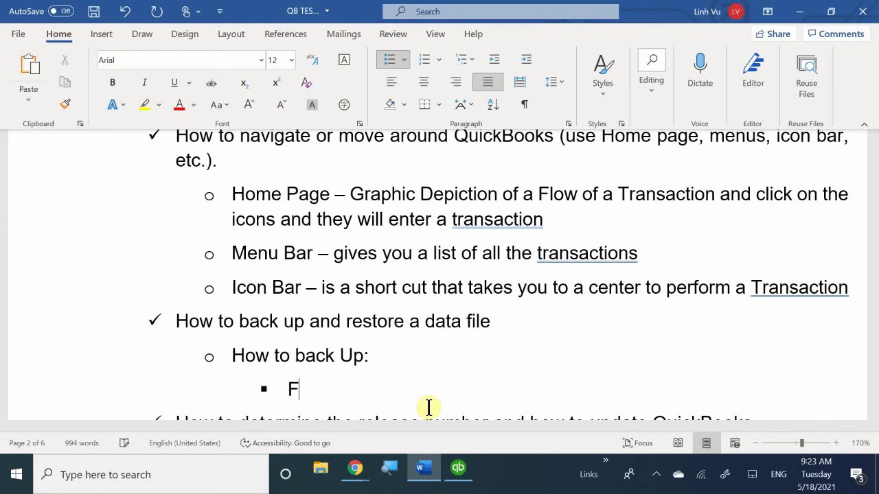
key(BackSpace)
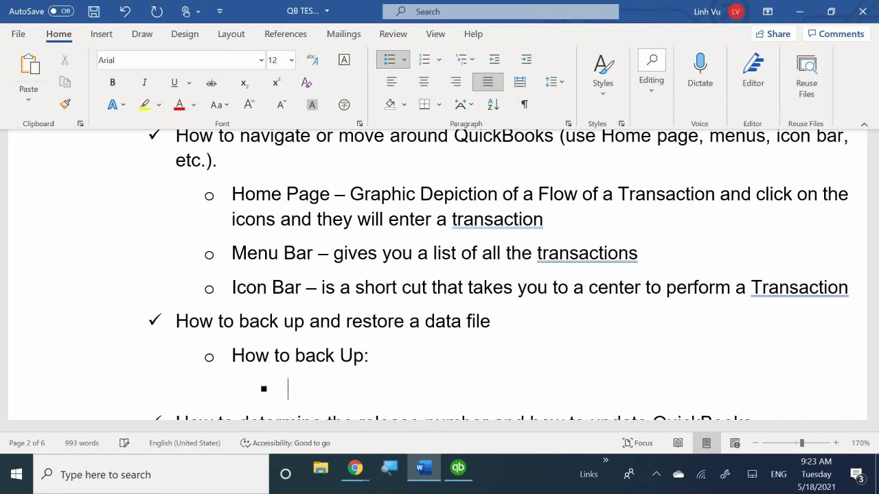
text(<)
key(BackSpace)
text(Meny)
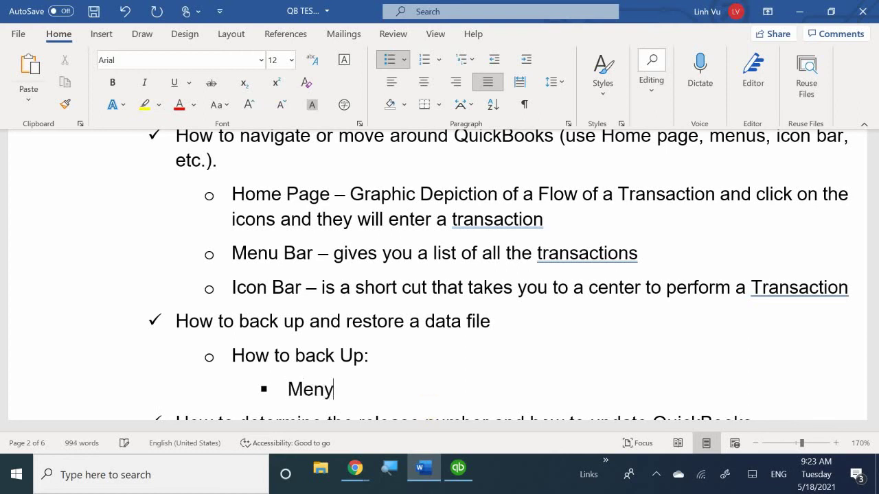
key(BackSpace)
text(u )
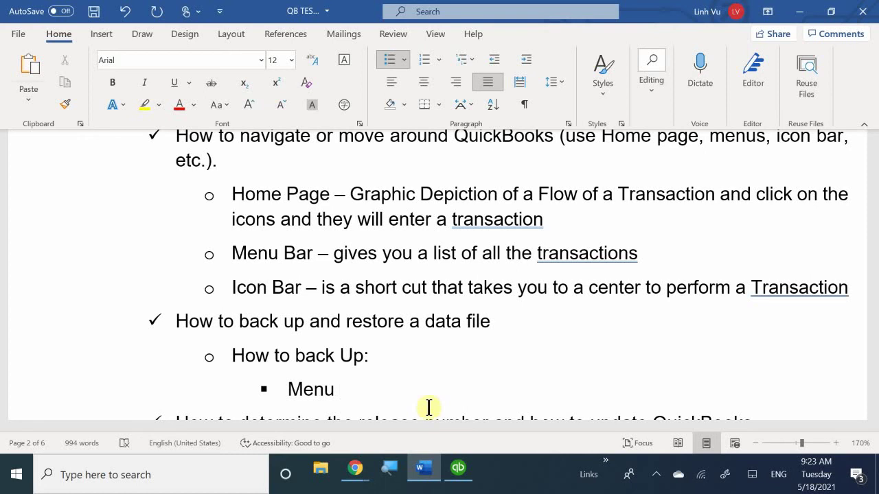
text(Bar)
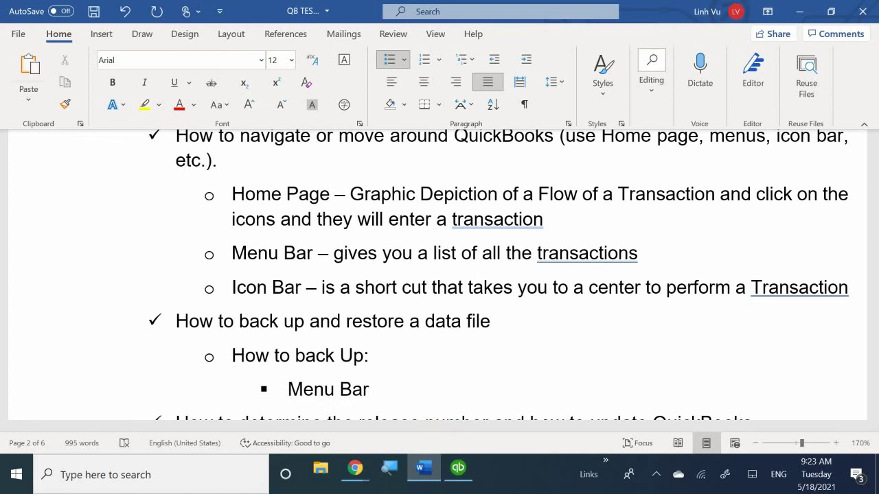
key(BackSpace)
text(-->)
Step: Insert "File" before "Menu Bar →" in the nested backup bullet
key(Left)
key(Left)
key(Left)
key(Left)
key(Left)
key(Left)
key(Left)
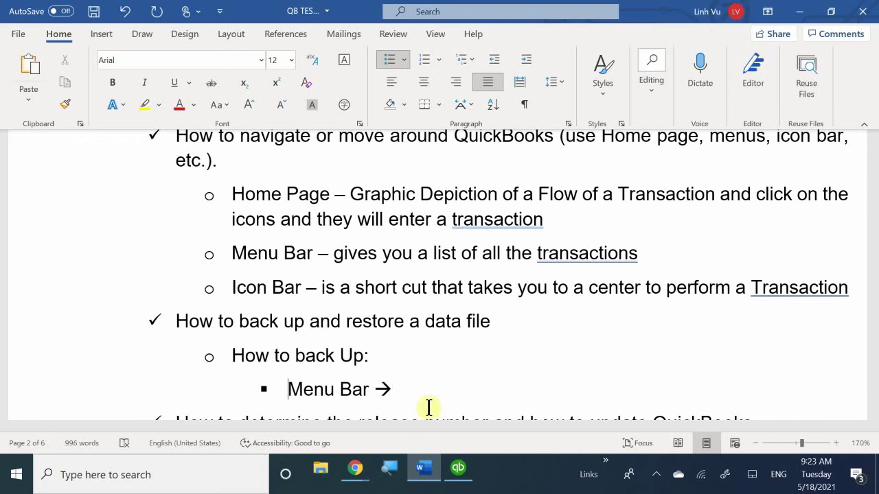
text(File)
Step: Complete the "File Menu Bar →" bullet with "Back up Company" after the arrow
key(Right)
key(Right)
key(Right)
key(Right)
key(Right)
key(Right)
key(Right)
key(Right)
key(Right)
key(Right)
key(Right)
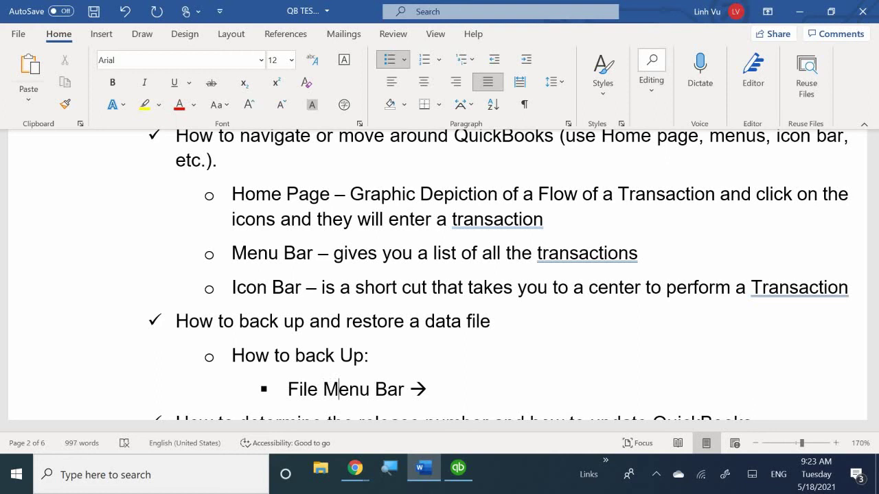
text(B)
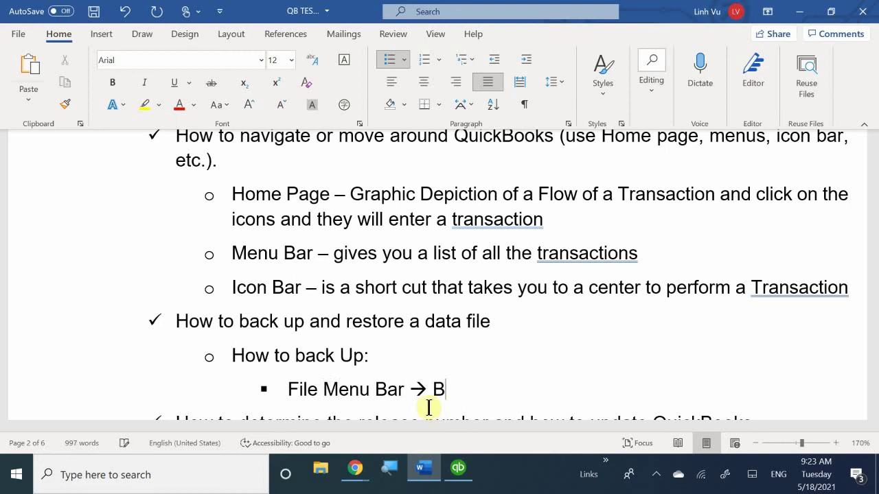
text(ack up Company)
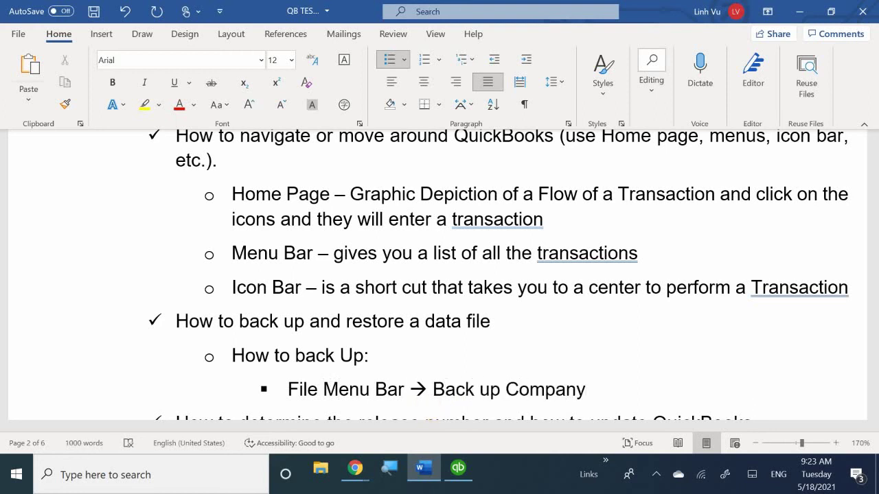
Step: Add a sub-bullet "How to Restore:" at the same level as "How to back Up:"
key(Return)
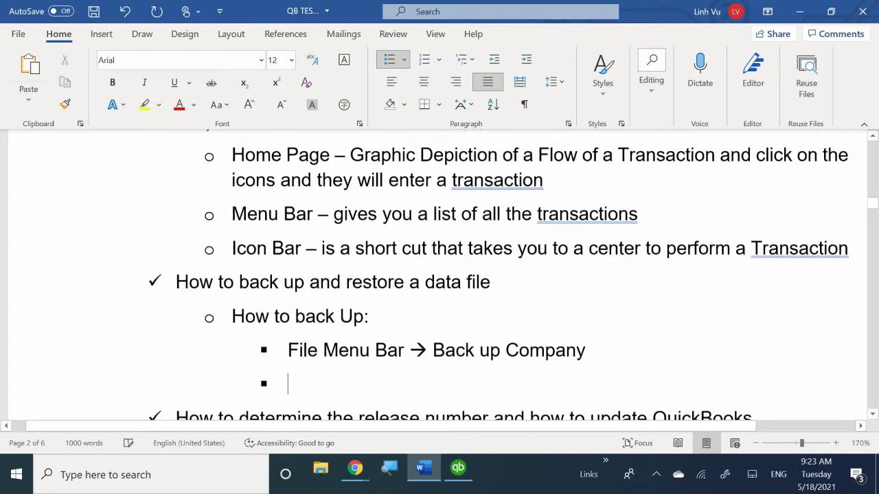
key(shift+Tab)
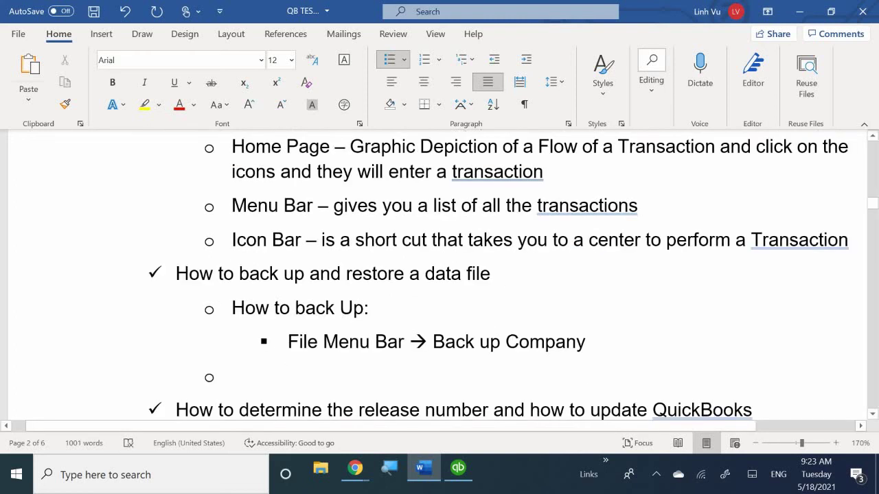
text(Hpw)
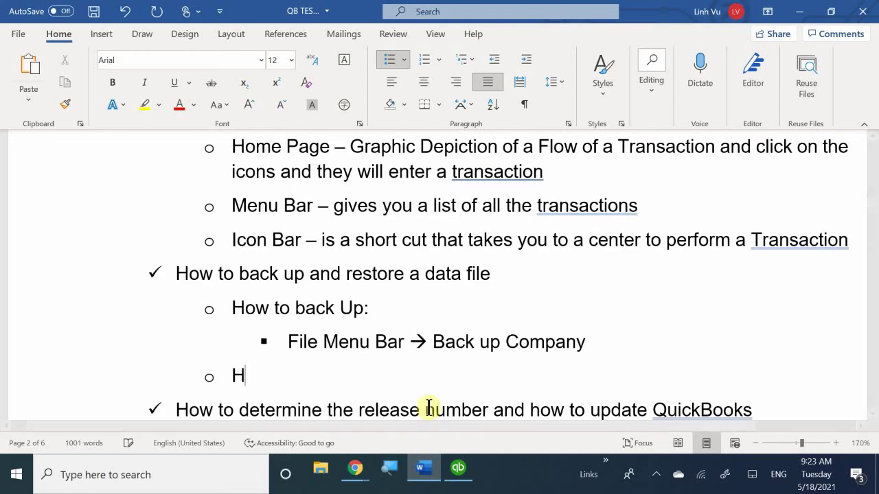
key(BackSpace)
key(BackSpace)
text(ow)
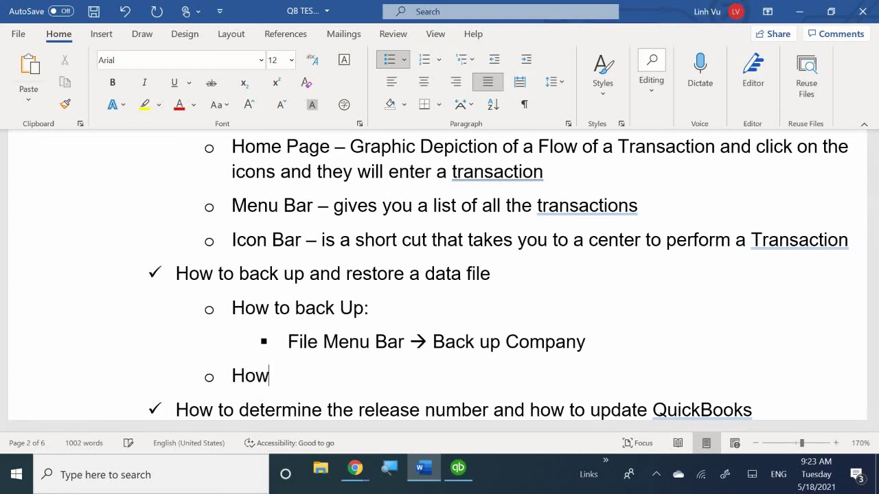
text( to Restor)
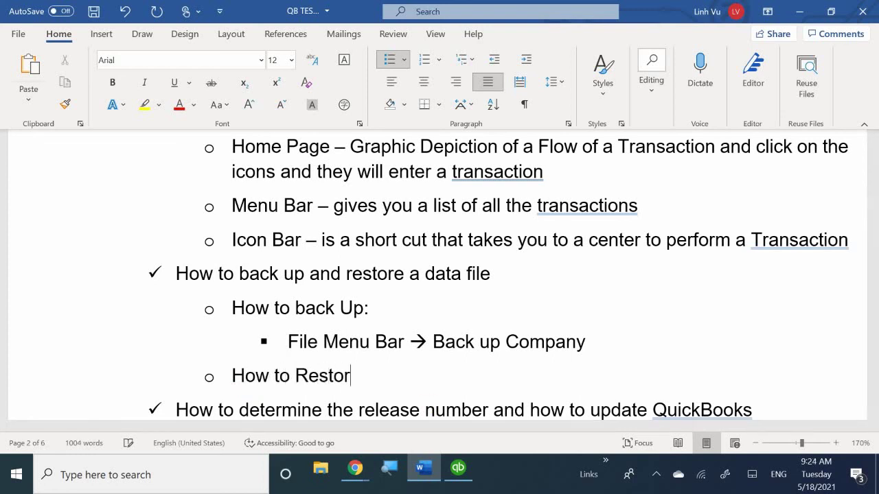
text(e:)
Step: Switch to QuickBooks to look up the command for restoring a company file, and return to the Word notes
click(458, 470)
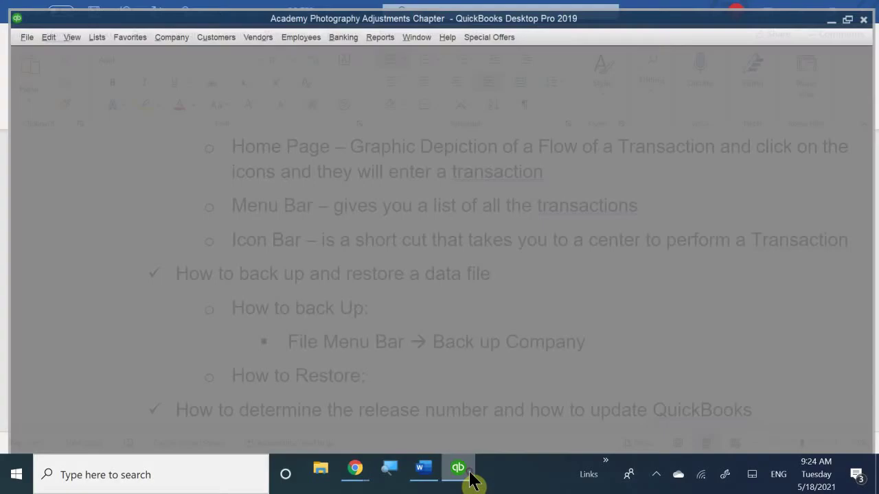
click(17, 27)
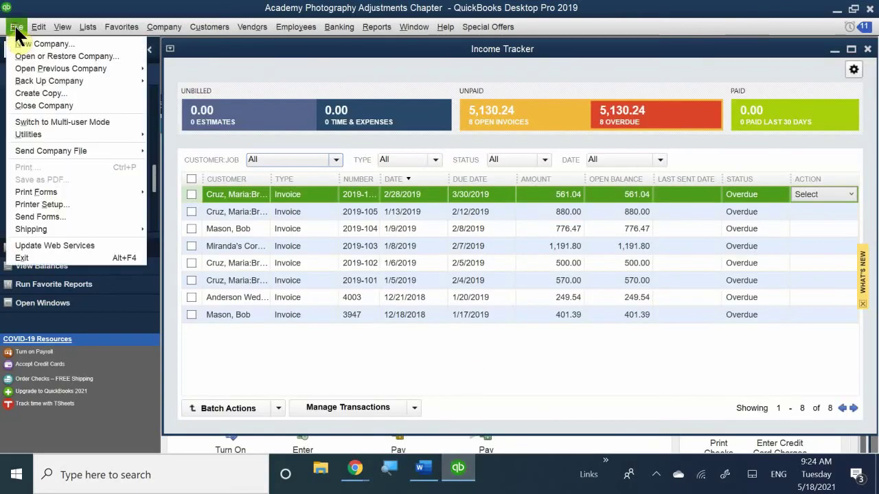
mouse_move(12, 69)
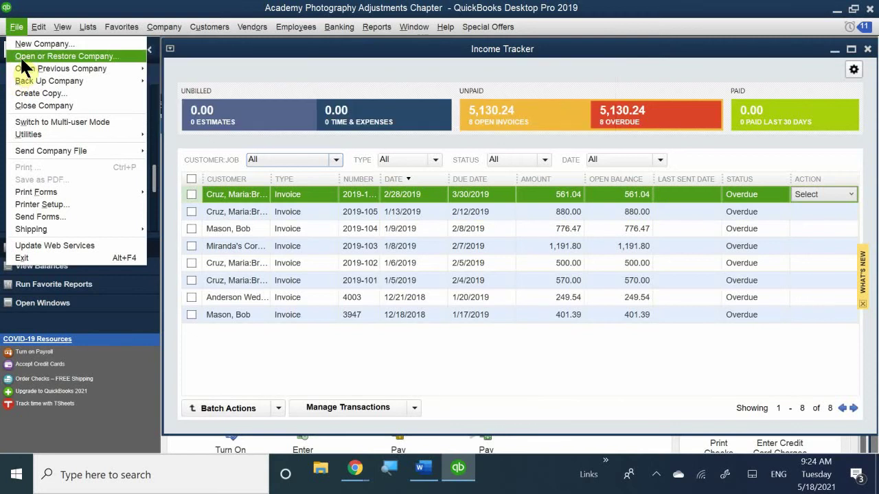
key(Escape)
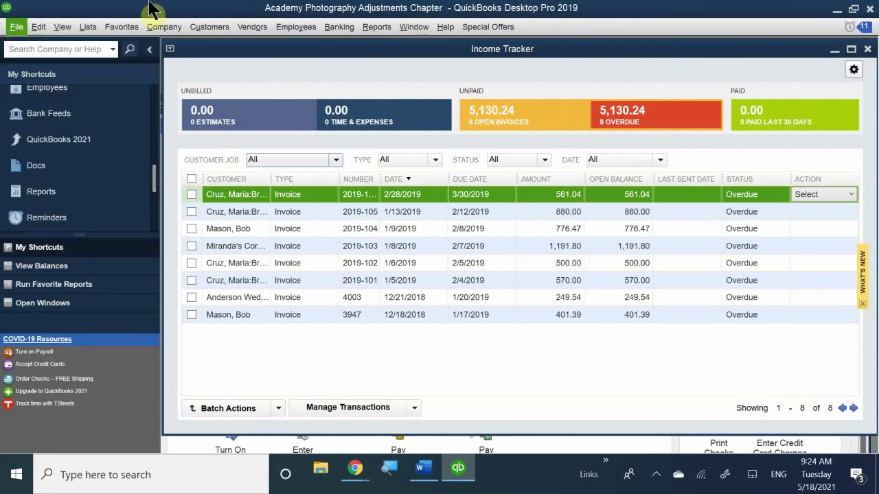
click(164, 26)
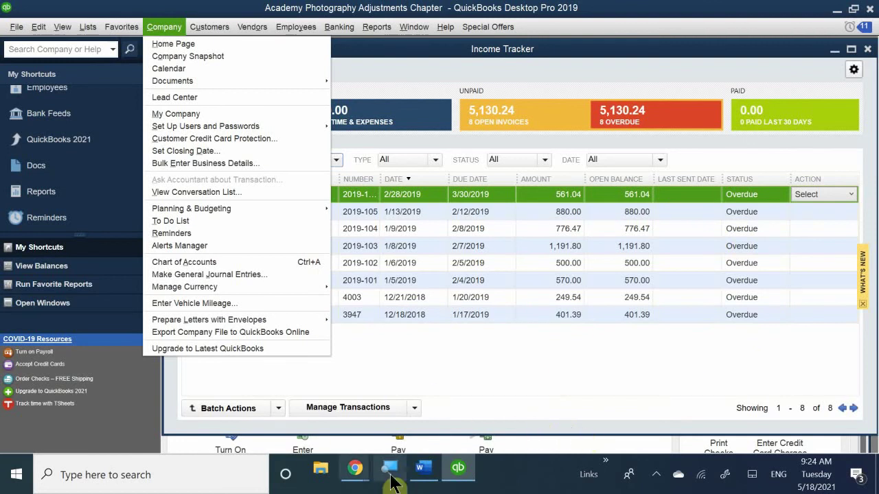
click(456, 469)
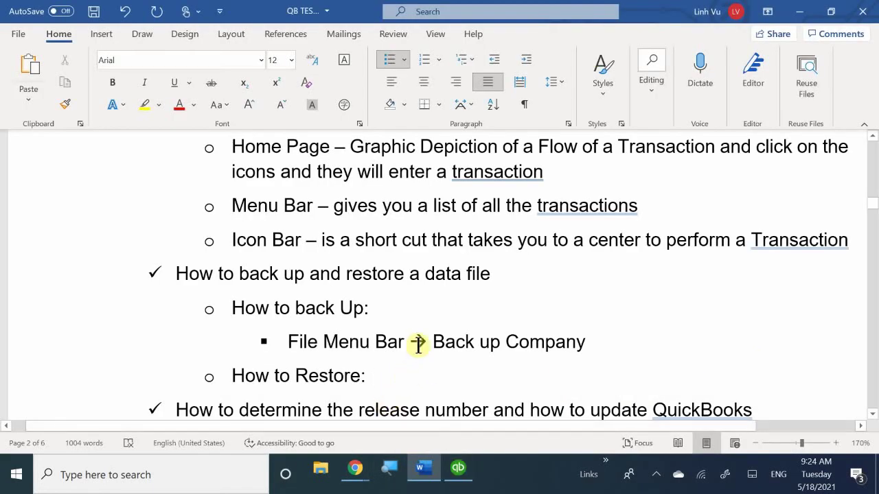
Step: Add a nested bullet "File Menu Bar → Open or Restore Company File" under "How to Restore:"
key(Return)
key(Tab)
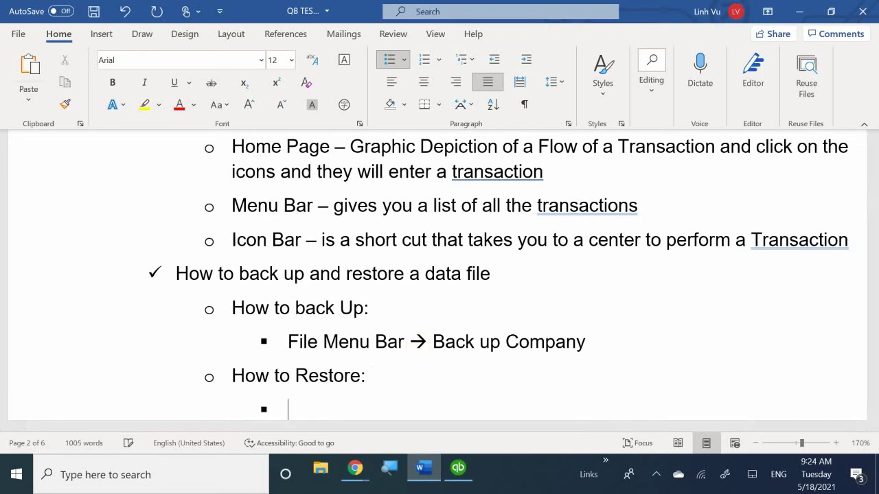
text(Files Ma)
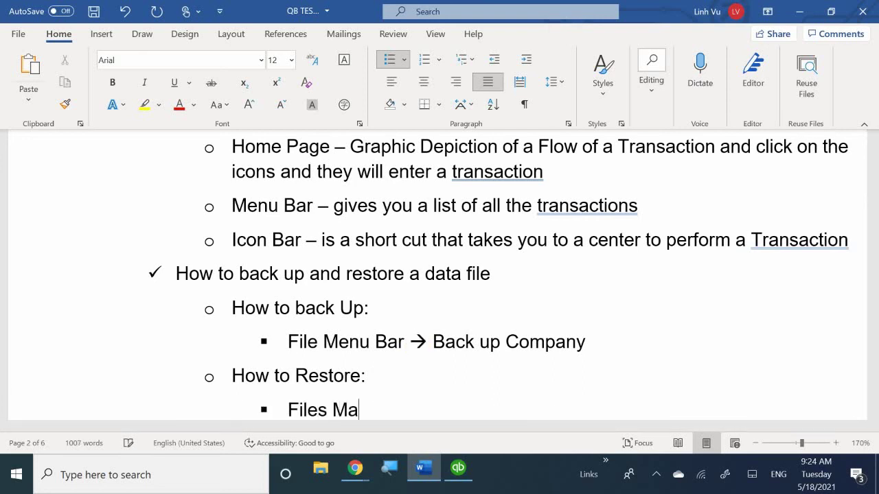
key(BackSpace)
key(BackSpace)
key(BackSpace)
key(BackSpace)
key(BackSpace)
text(e Meny)
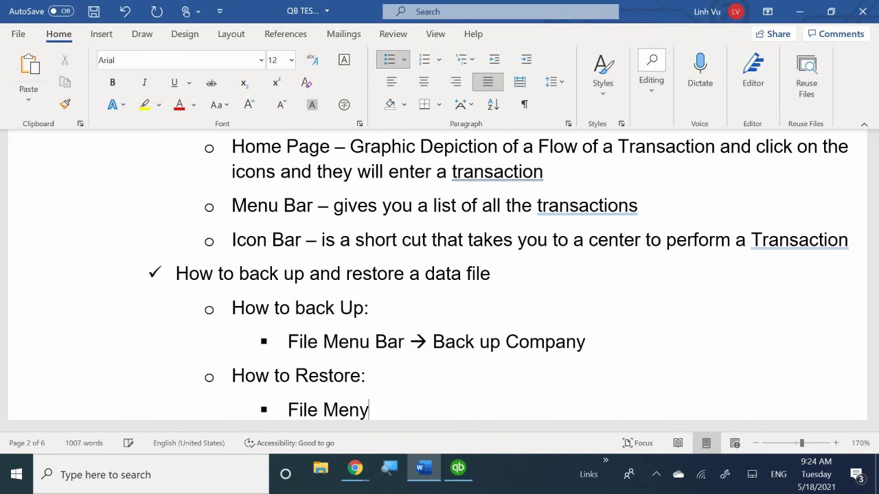
key(BackSpace)
text(u Bar --)
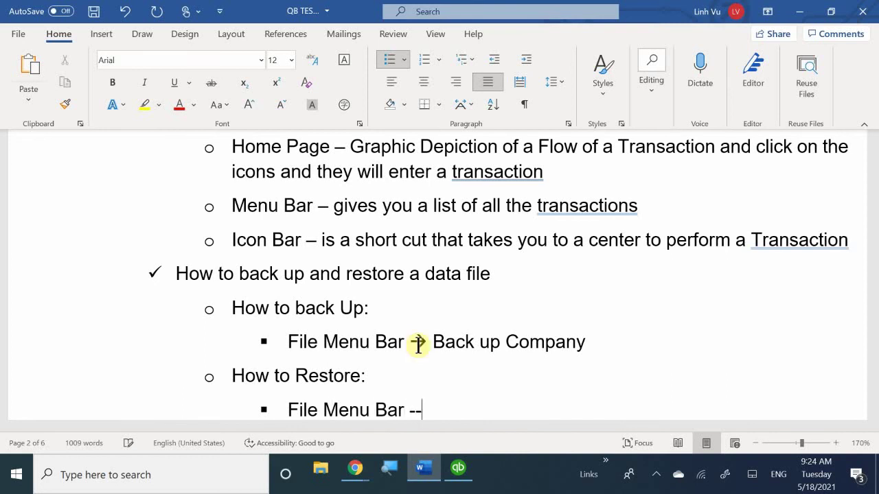
text(> Open )
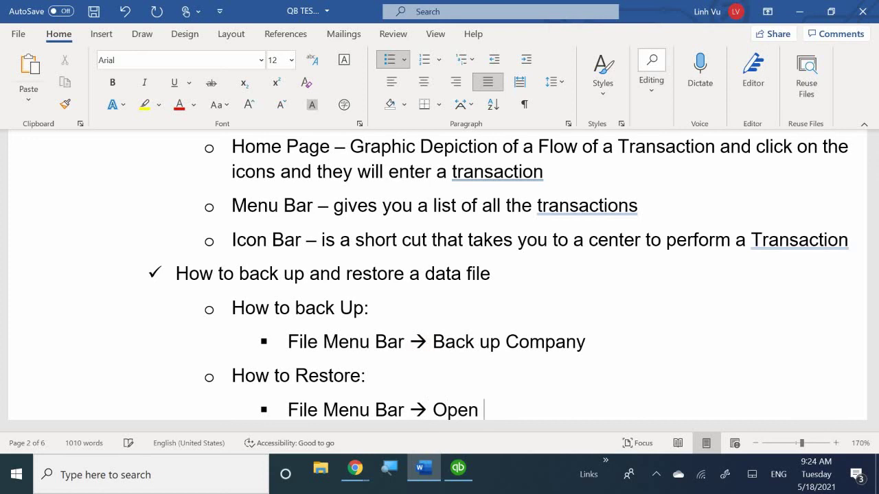
text(or Restore C)
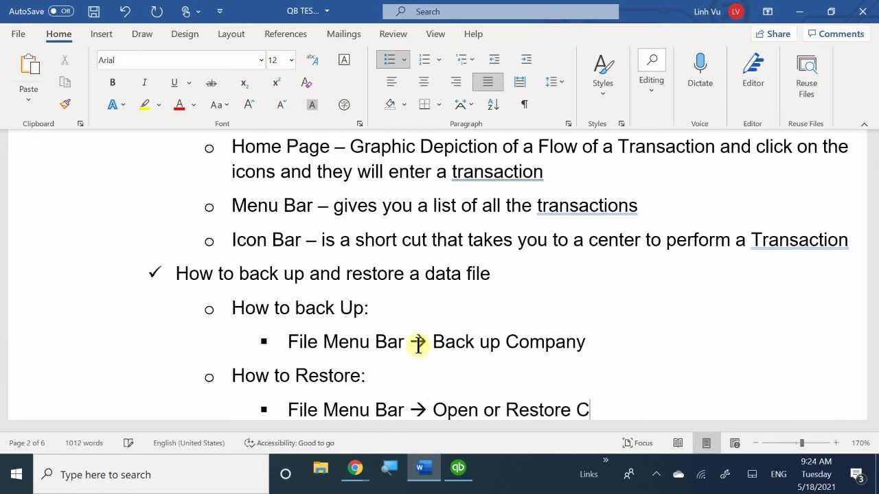
text(ompany File)
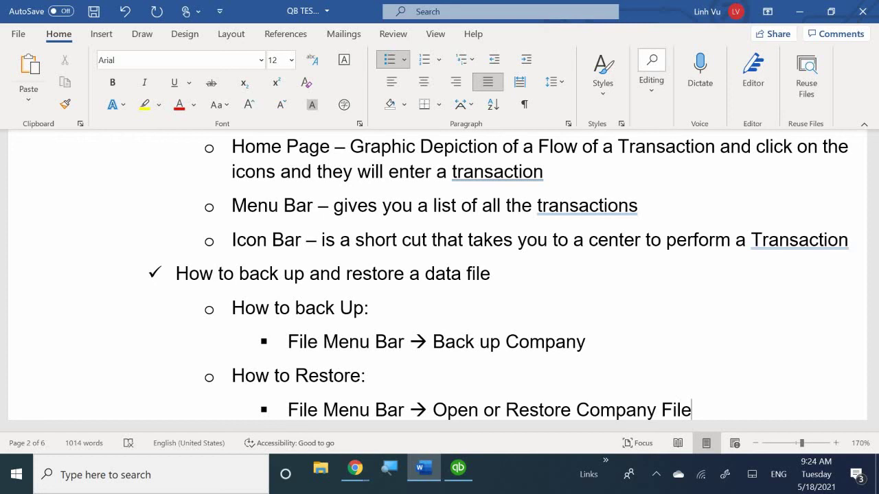
scroll(278, 306, down, 1)
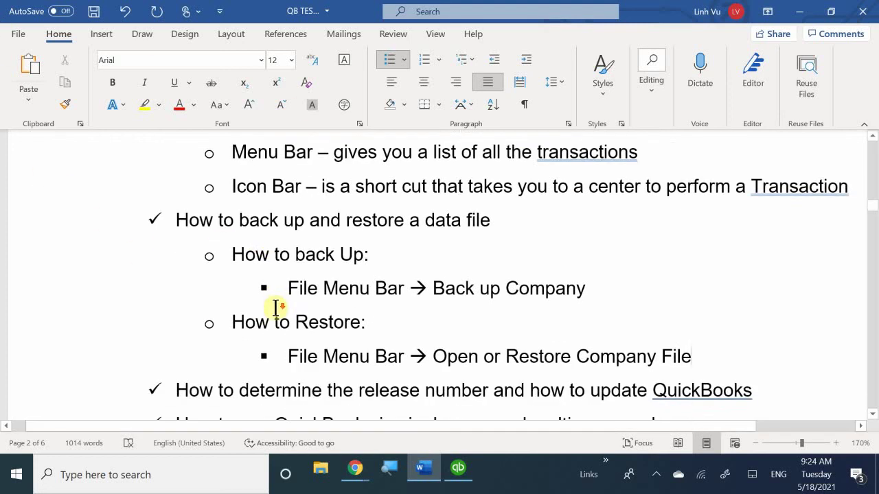
scroll(481, 278, up, 1)
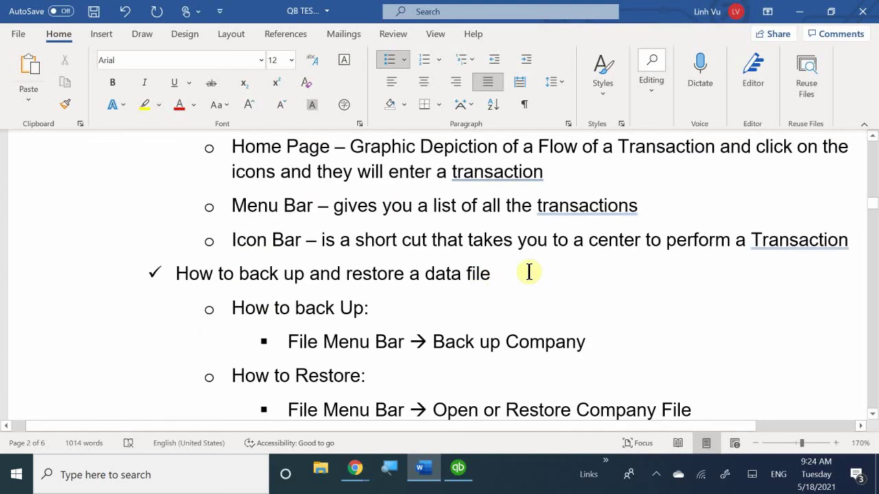
click(536, 274)
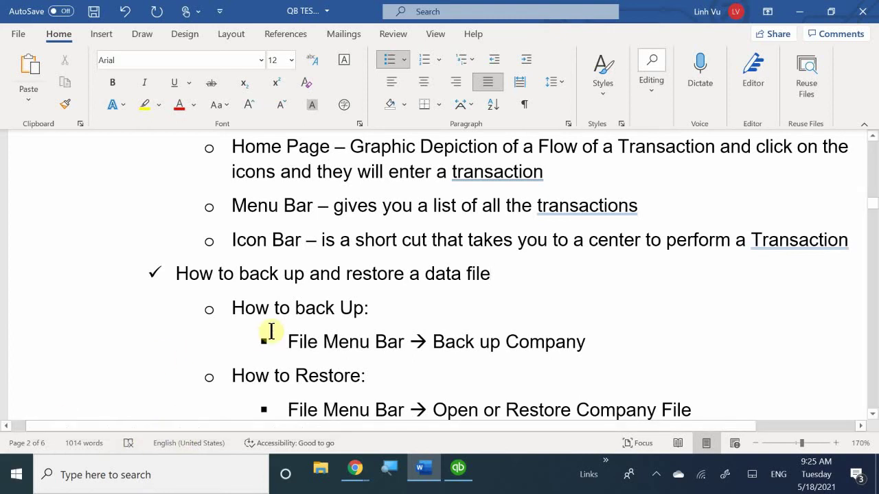
Step: Add a sub-bullet "Release Number:" under "How to determine the release number and how to update QuickBooks"
scroll(272, 332, down, 1)
scroll(272, 332, down, 1)
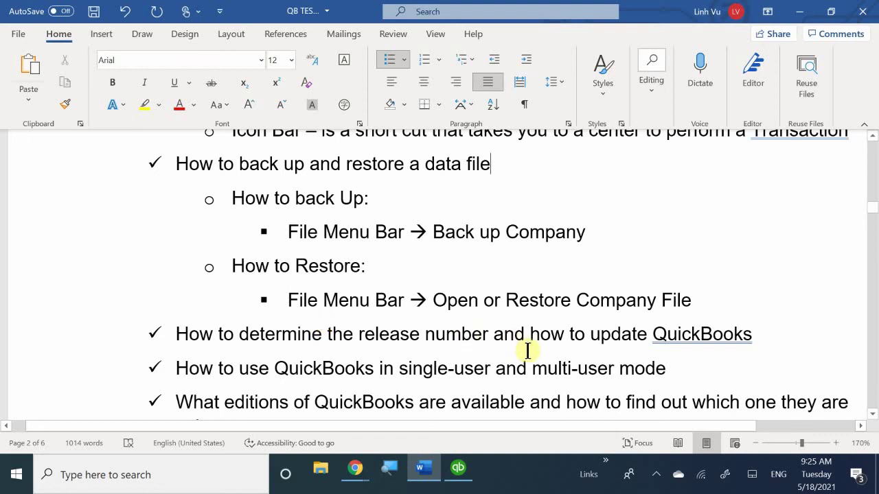
click(775, 337)
key(Return)
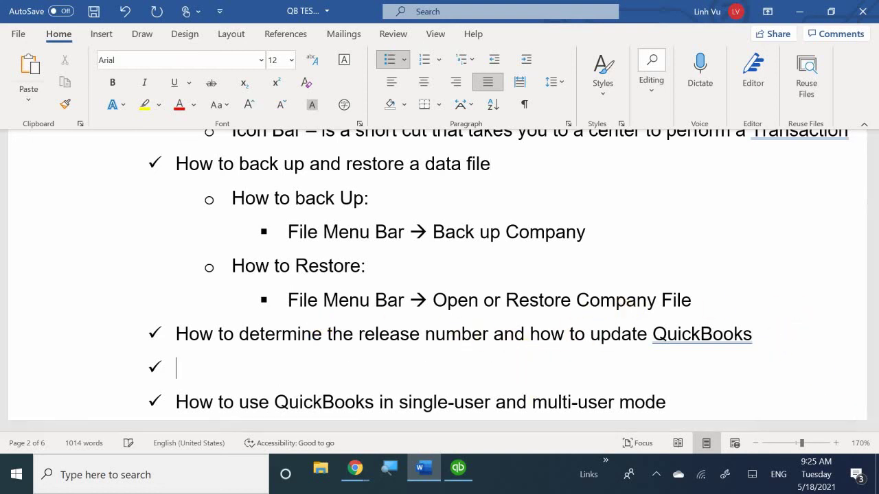
key(Tab)
text(Relea)
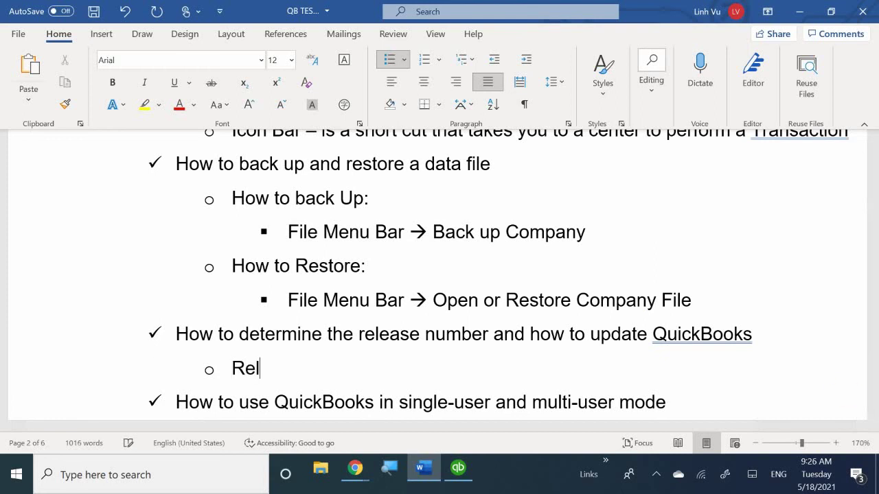
key(BackSpace)
text(ease Number:)
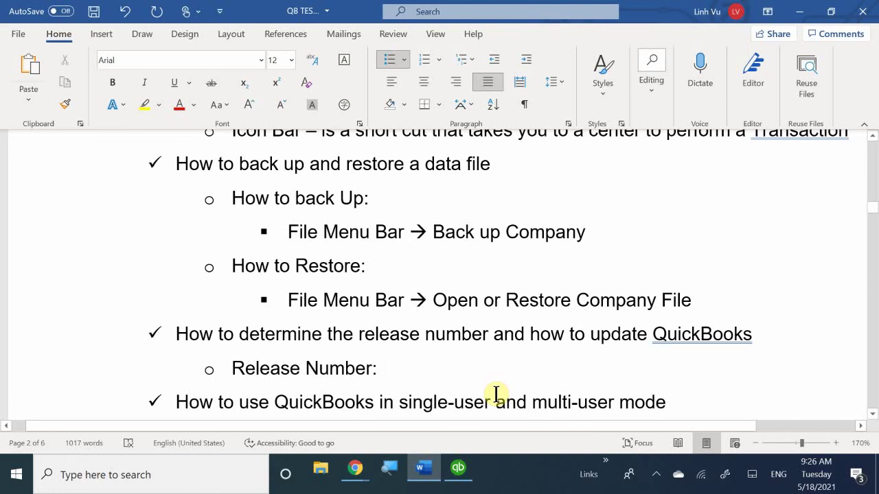
Step: Switch to QuickBooks, close the Income Tracker and maximize the Home window, and return to the Word notes
click(458, 472)
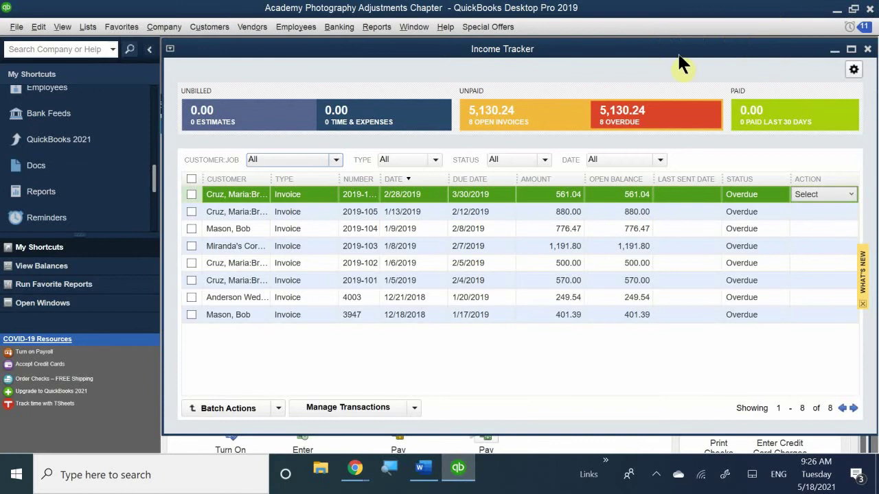
drag(678, 57, 499, 170)
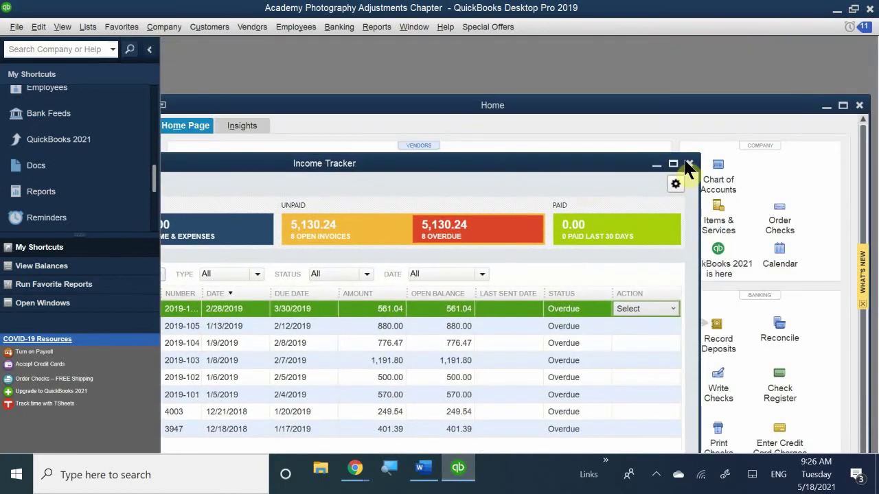
click(689, 164)
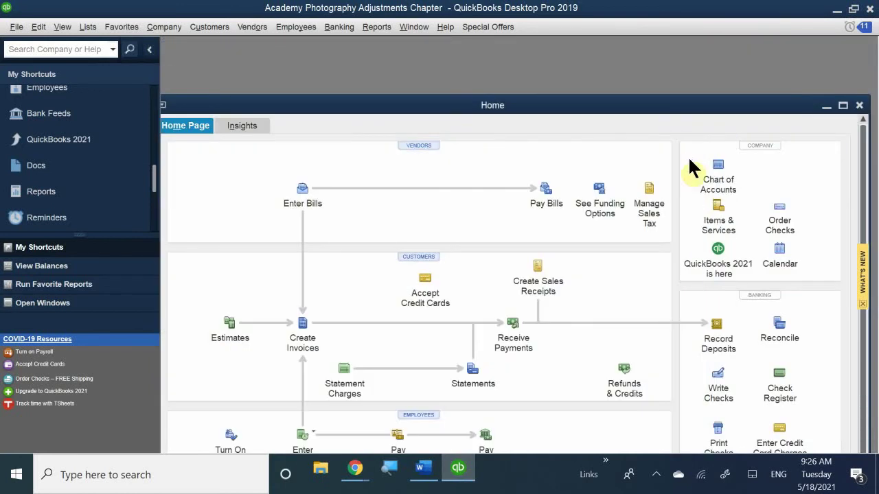
double_click(651, 107)
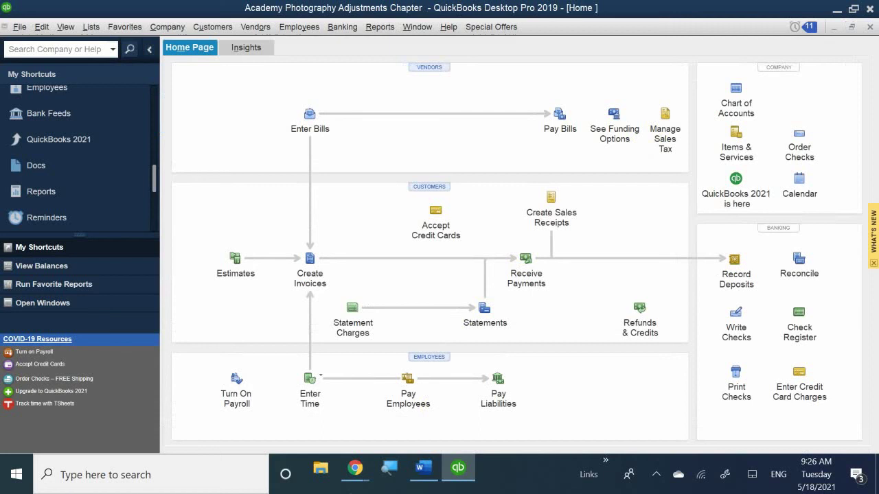
mouse_move(459, 470)
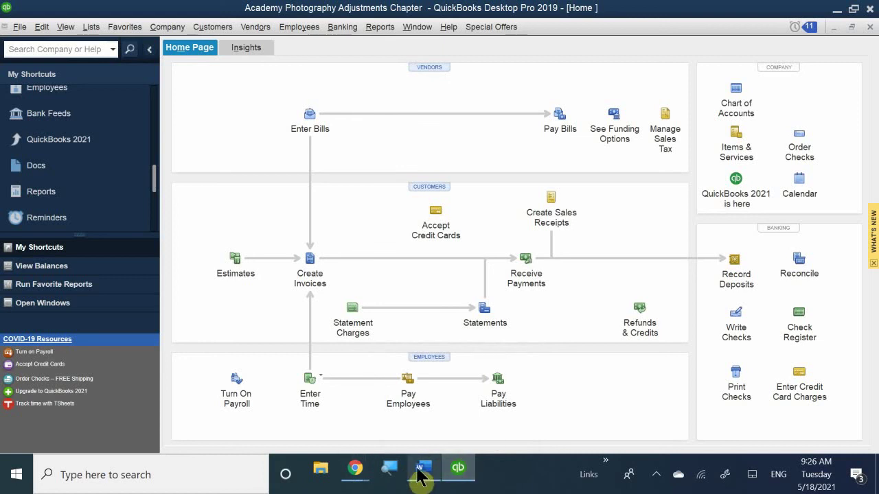
mouse_move(422, 474)
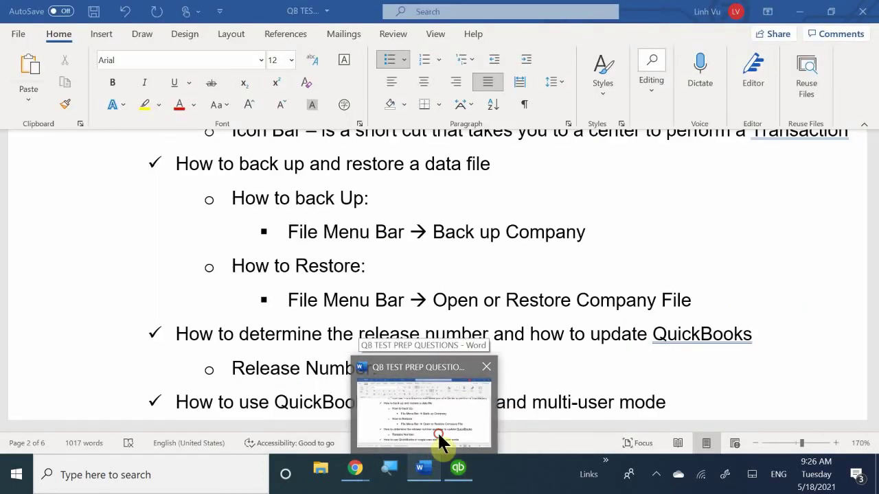
click(437, 431)
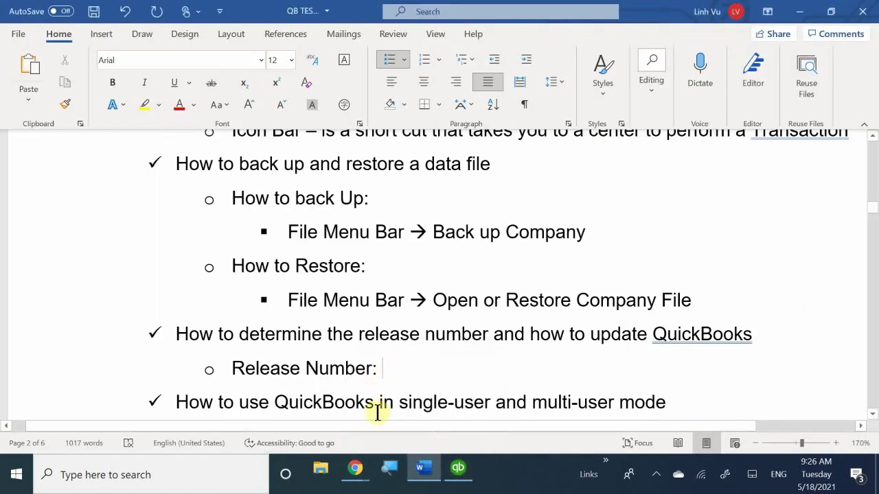
Step: Add two nested bullets, "How:" and "Update:", under "Release Number:"
key(Return)
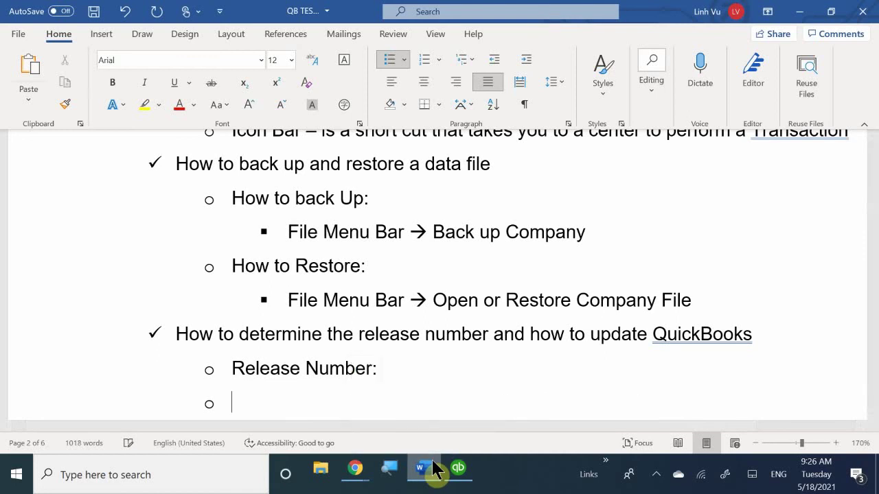
key(Tab)
text(How:)
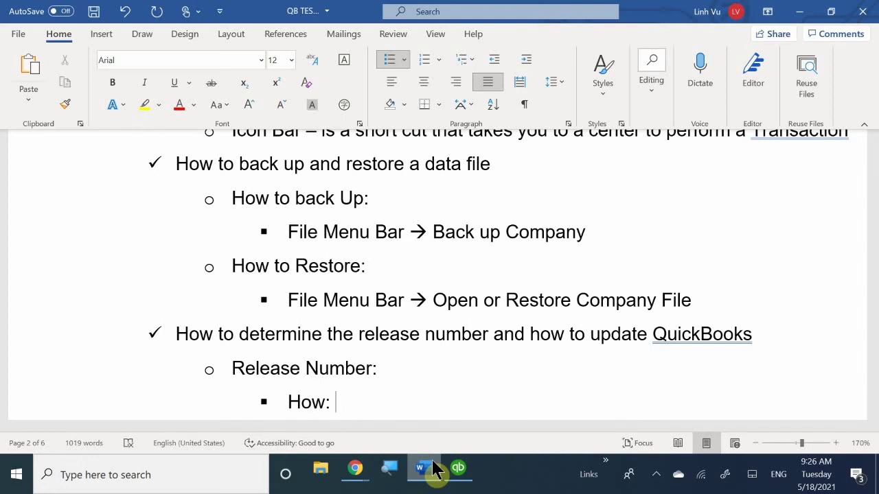
key(Return)
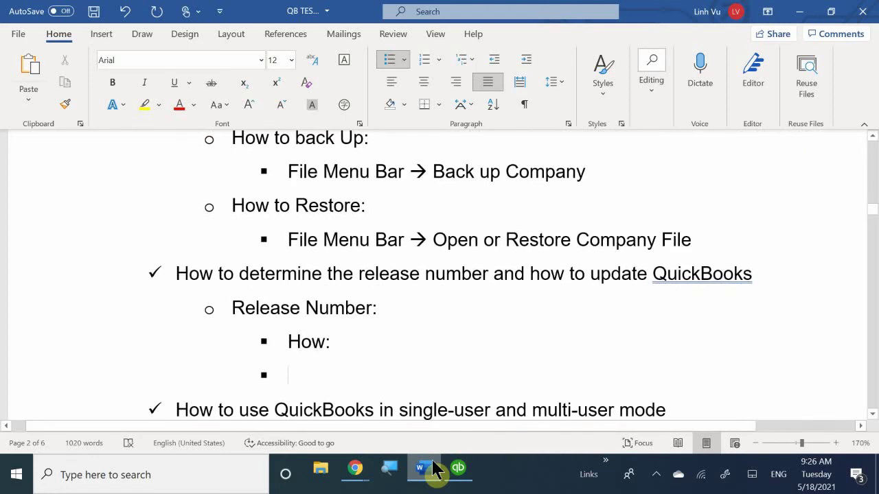
text(Update)
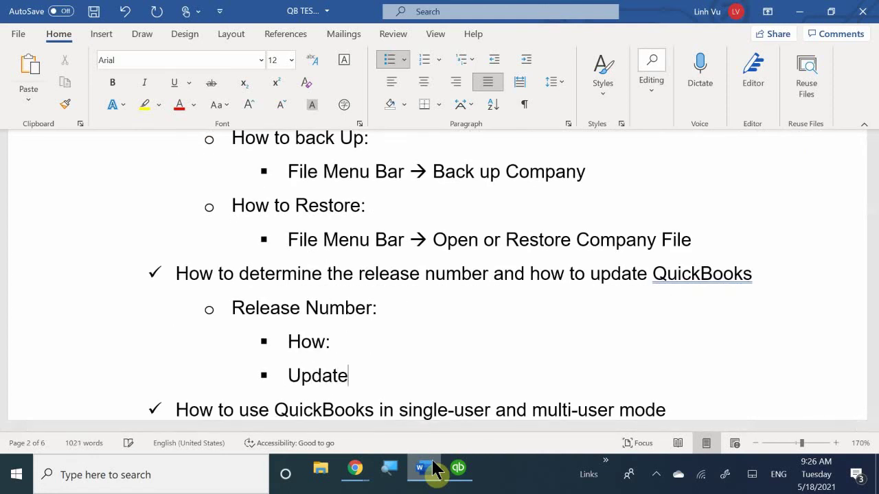
text(:)
Step: Begin the definition after "Release Number:" with "When Quickbooks has an issue or a bug"
key(Up)
key(BackSpace)
key(Right)
key(Right)
key(Right)
text(When)
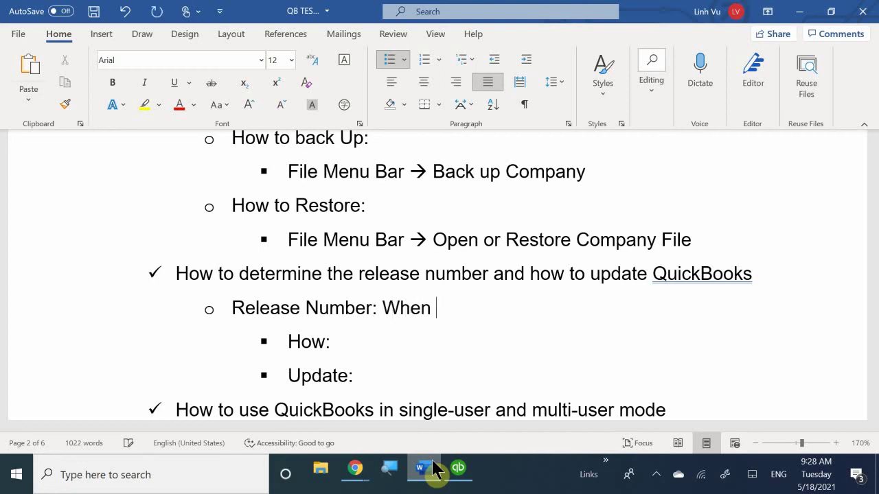
text( Quick)
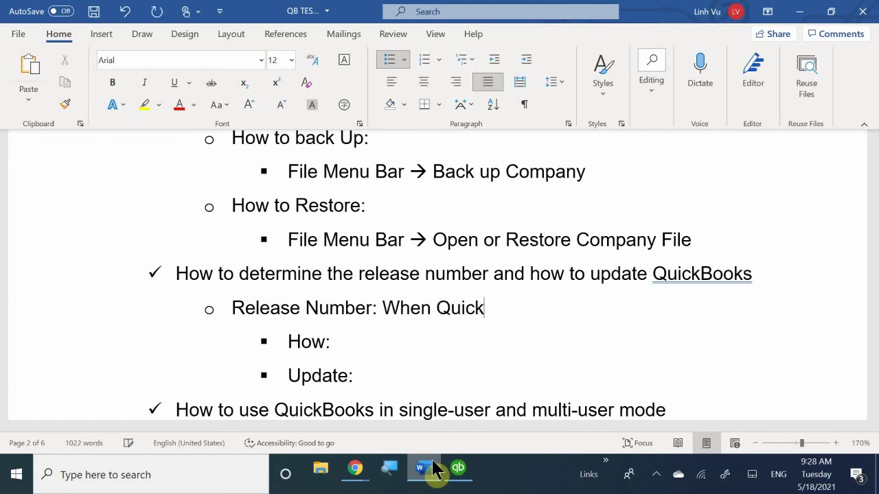
text(books has)
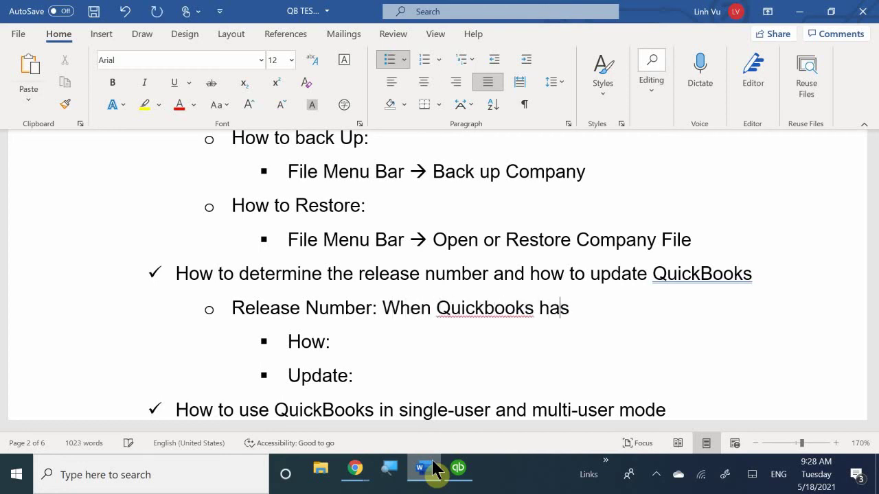
text( an issue ort a)
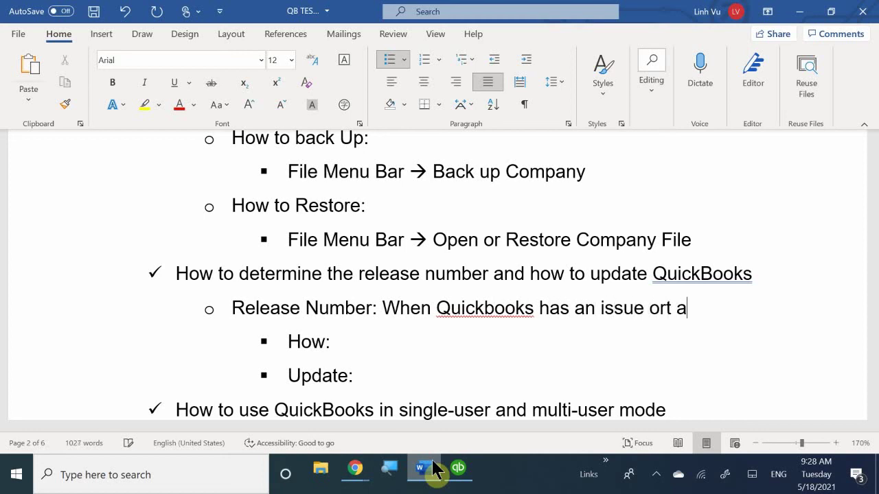
key(BackSpace)
key(BackSpace)
key(BackSpace)
text(a buig)
key(BackSpace)
key(BackSpace)
text(g)
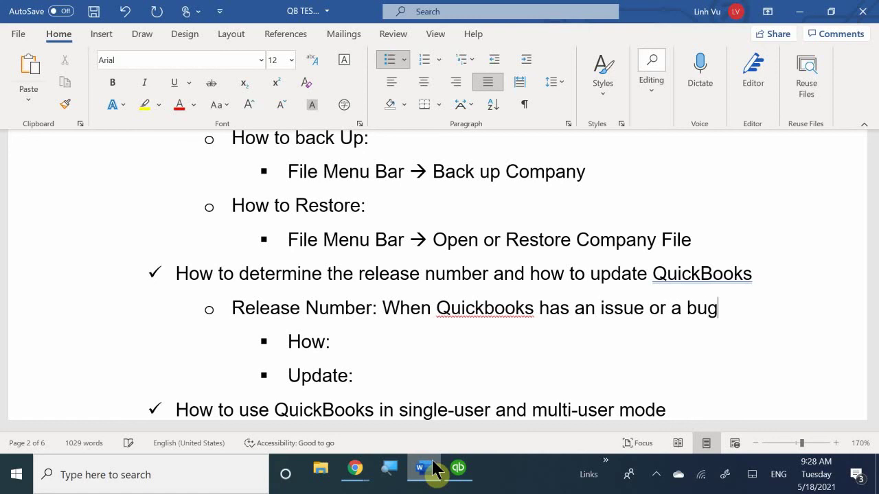
Step: Continue the "Release Number:" definition with ", a release number is a patch that you"
text(, a release num)
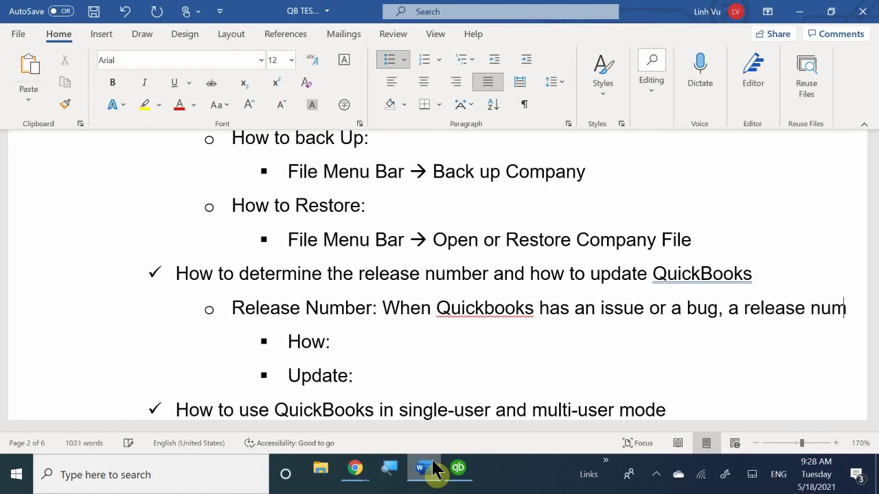
text(ber is a [ata)
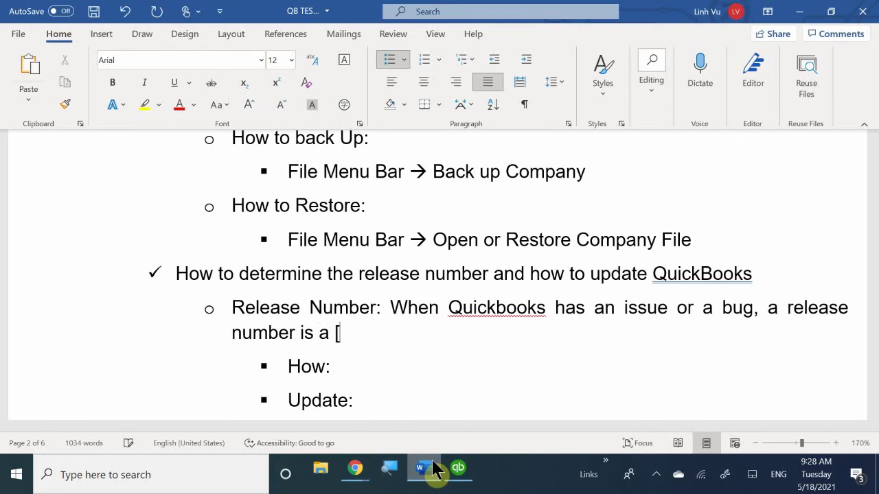
key(BackSpace)
key(BackSpace)
key(BackSpace)
key(BackSpace)
text(patch y)
key(BackSpace)
text(that you d)
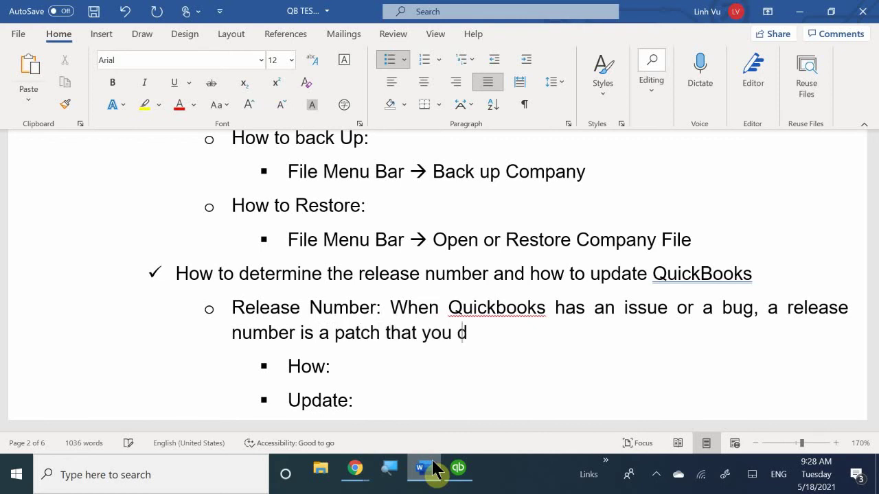
Step: Complete the "Release Number:" definition with "download to fix the issue." and move on to the bullet below
text(ownload to )
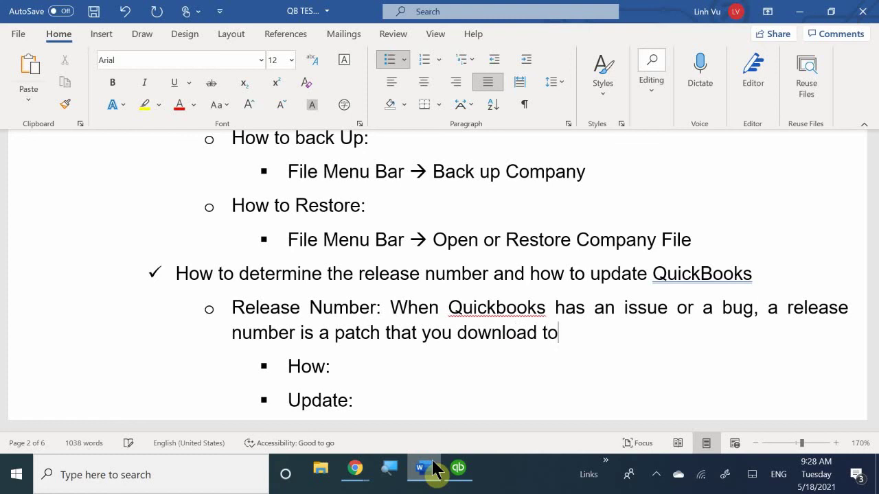
text(fix the )
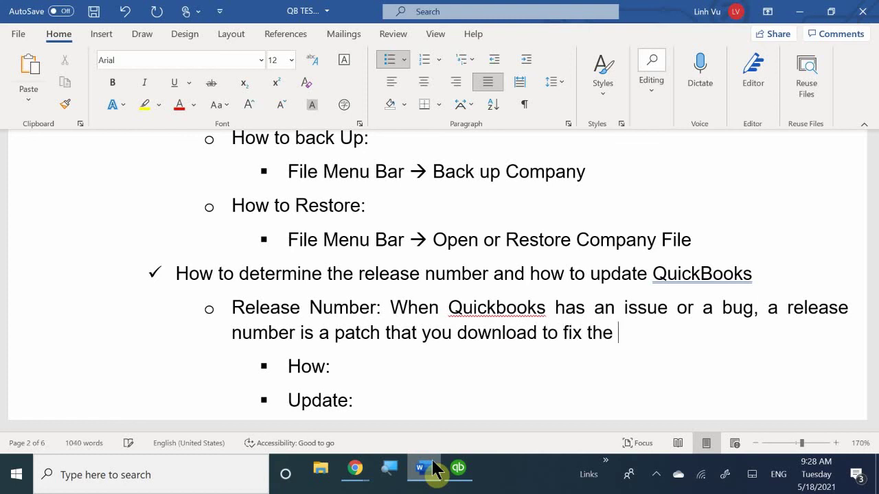
text(ussues)
key(BackSpace)
key(BackSpace)
key(BackSpace)
key(BackSpace)
key(BackSpace)
key(BackSpace)
text(issue.)
key(Down)
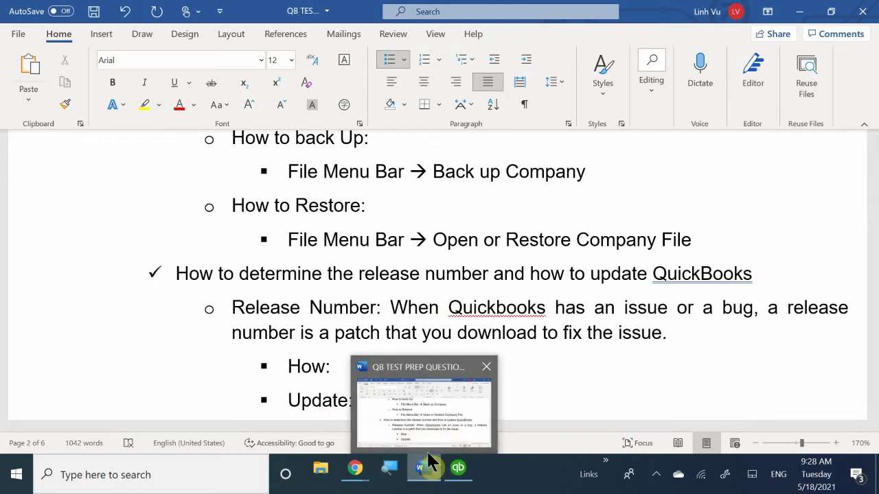
Step: Switch to QuickBooks, display the Product Information window, and reposition it to examine the release number
mouse_move(457, 473)
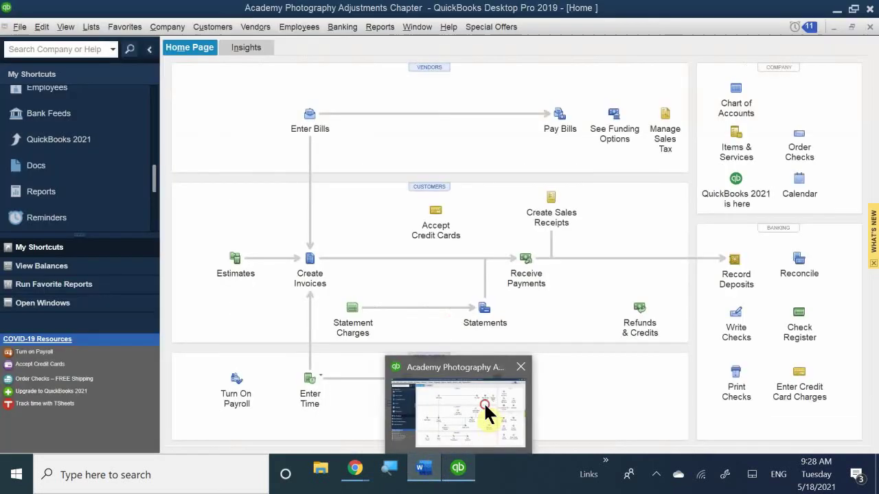
click(486, 408)
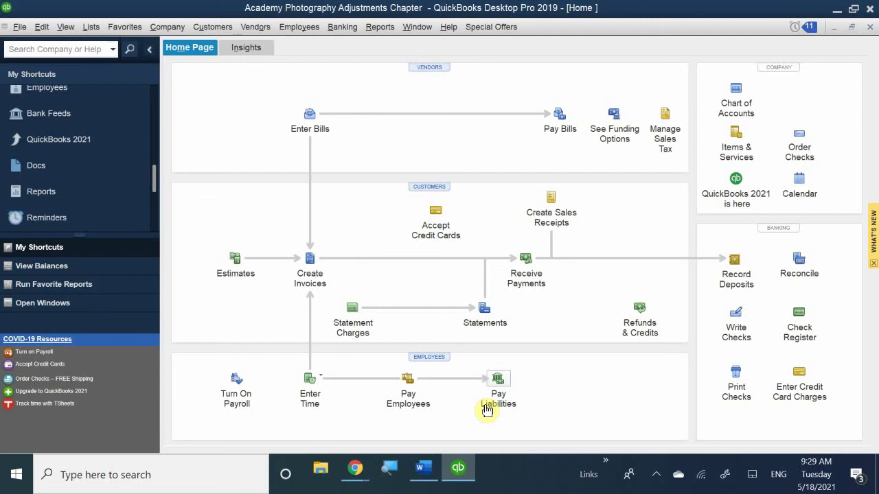
key(F2)
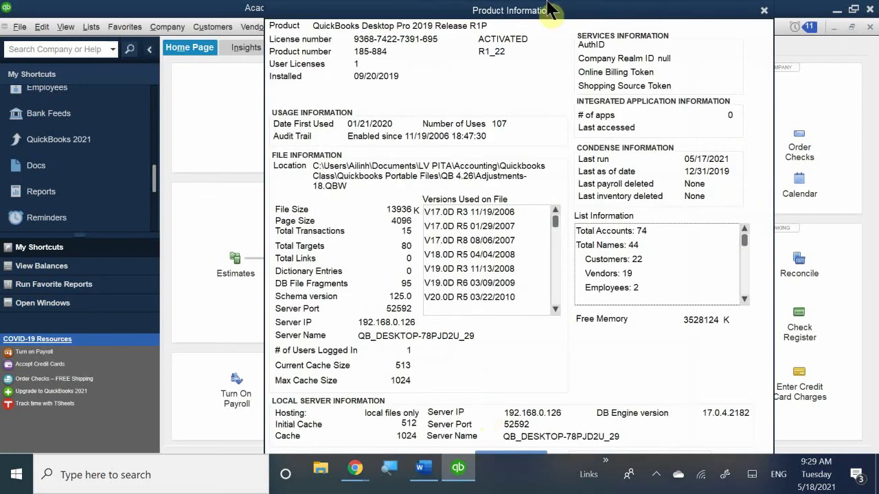
drag(415, 17, 418, 203)
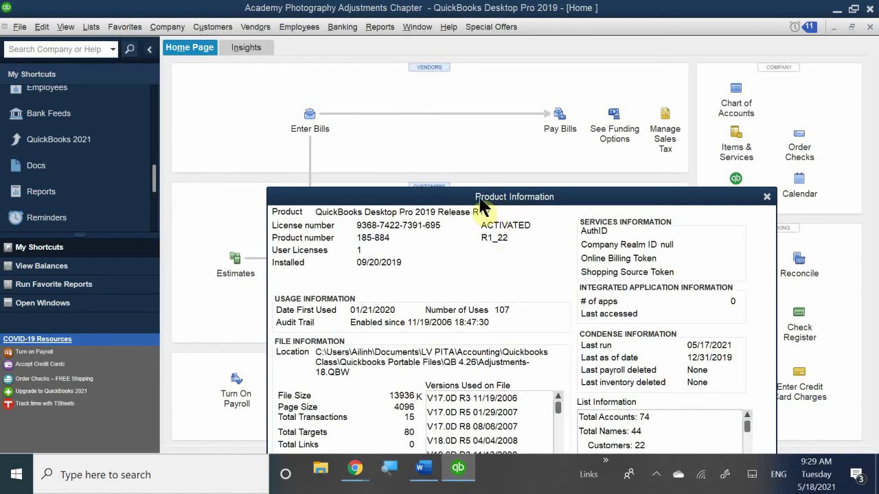
drag(479, 196, 420, 23)
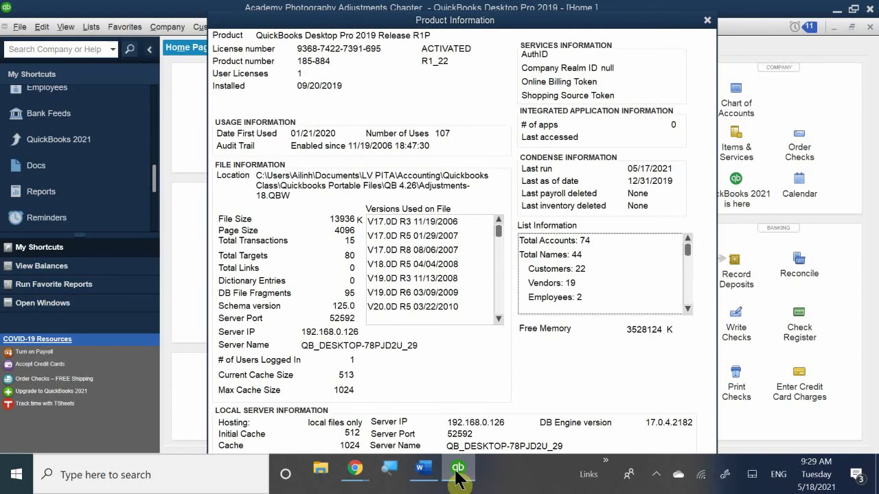
Step: Return to the Word notes and reword the "How:" bullet as "How to see your release number"
click(422, 475)
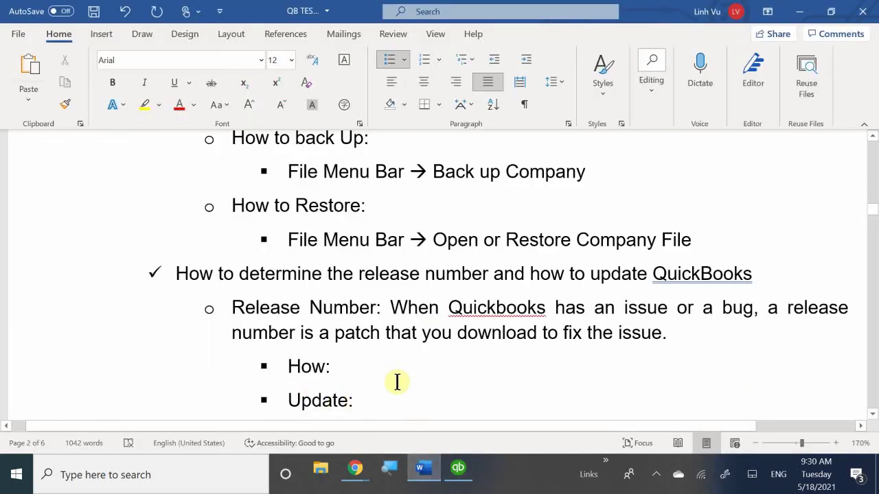
key(BackSpace)
text(to )
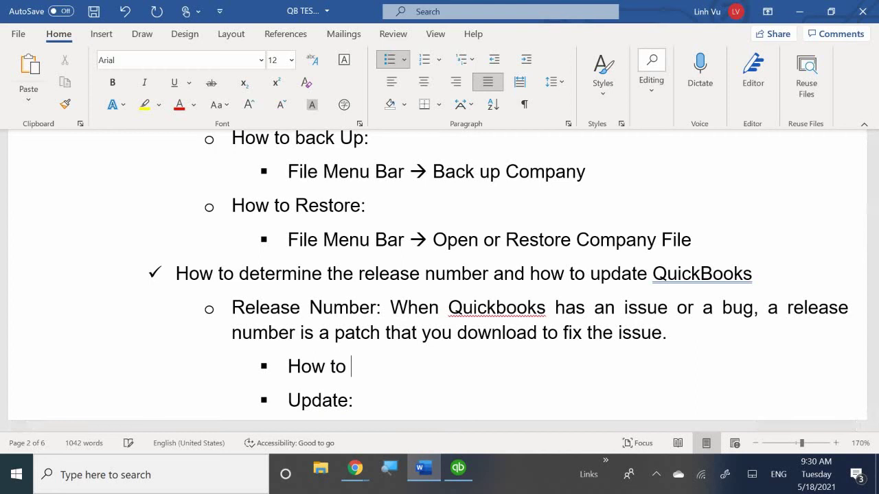
text(see your )
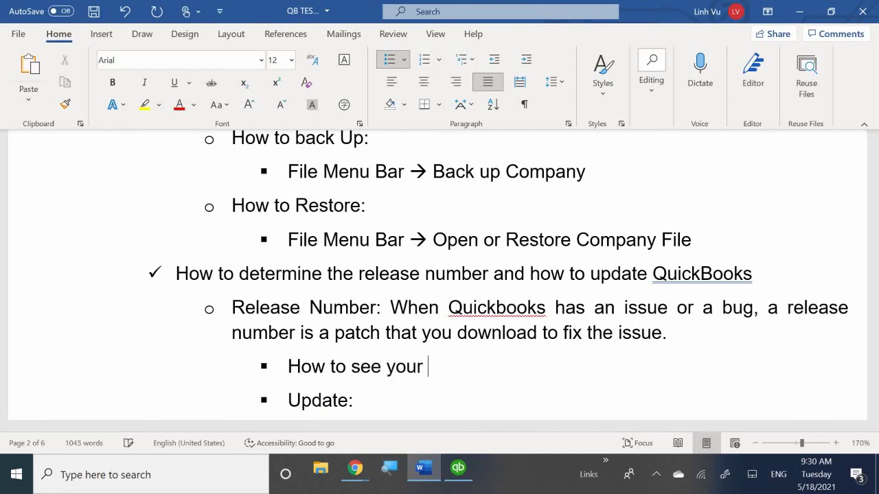
text(relase)
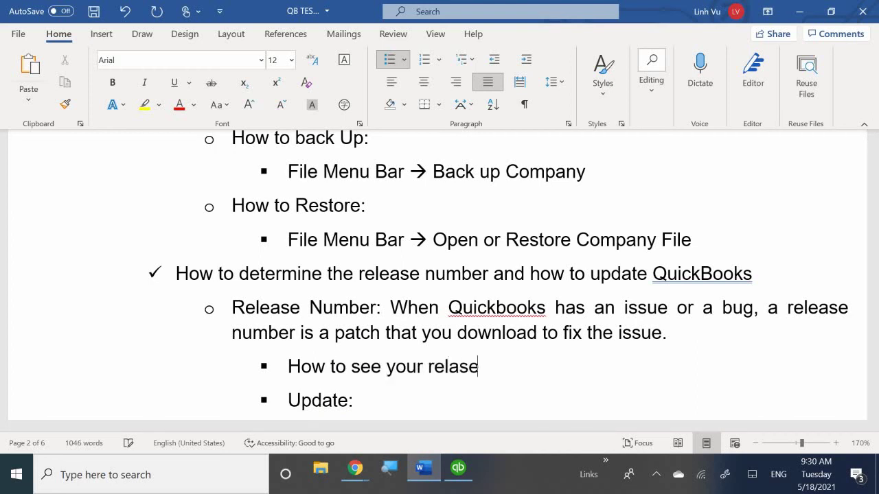
key(BackSpace)
key(BackSpace)
key(BackSpace)
text(ease number)
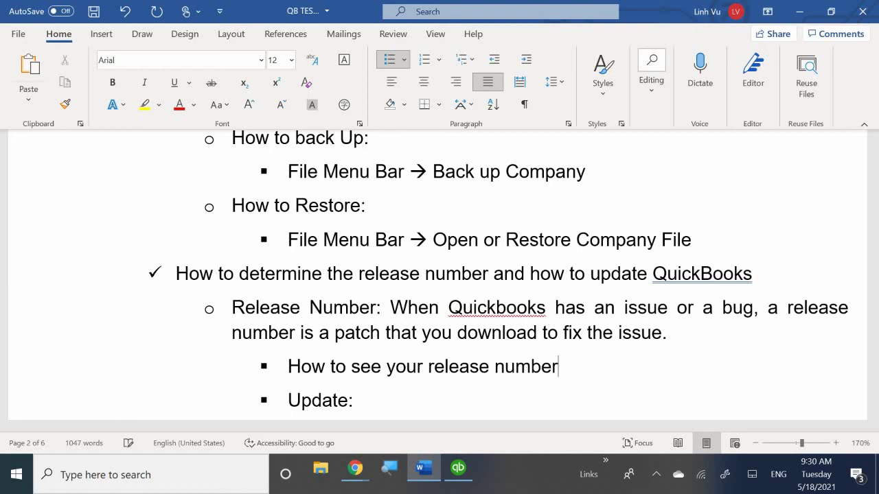
Step: Append ": F2 Key" to the "How to see your release number" bullet
text(: G+F)
key(BackSpace)
key(BackSpace)
key(BackSpace)
text(F)
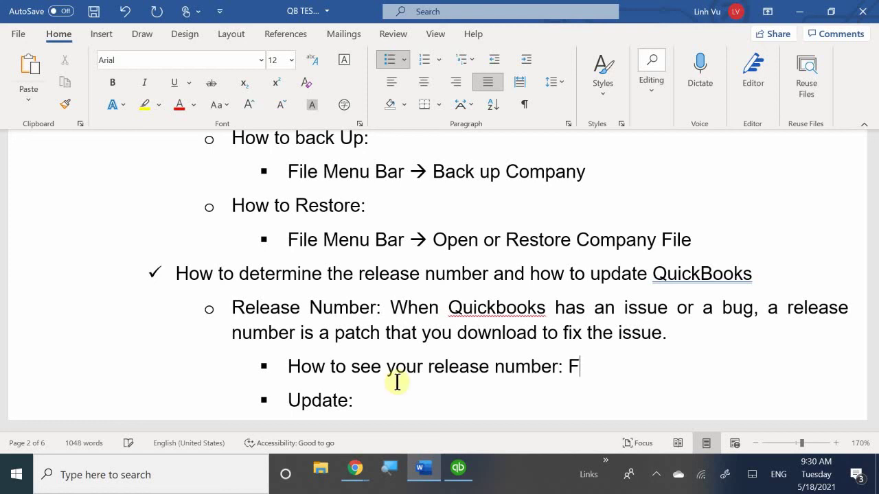
text(2 Key)
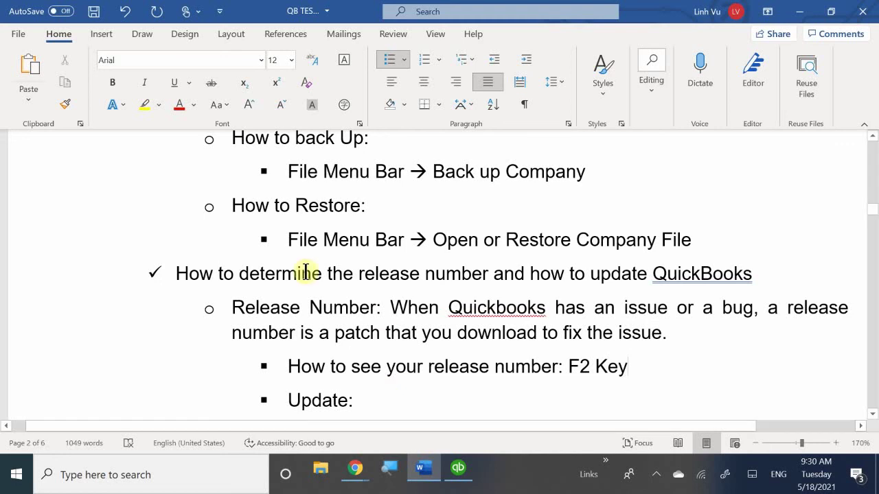
Step: Place the text cursor at the end of the "Update:" bullet
scroll(331, 354, down, 1)
scroll(330, 355, down, 1)
click(373, 349)
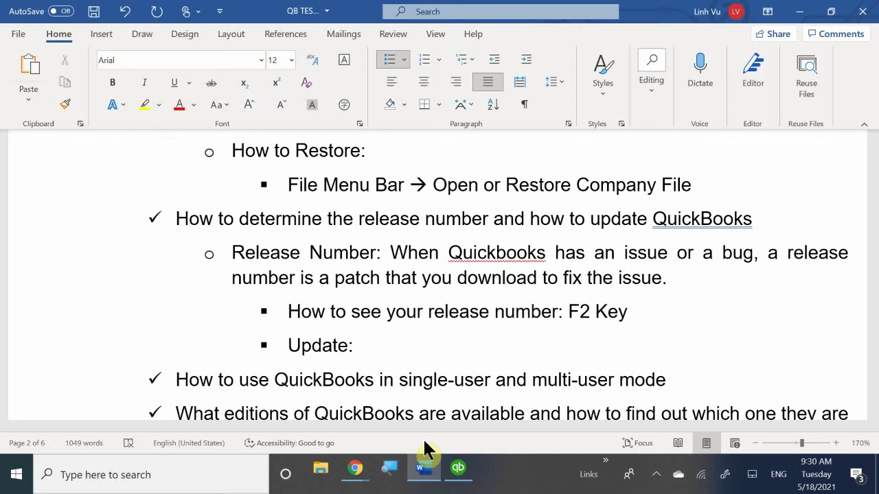
Step: Switch to QuickBooks, close the Product Information window, and locate the Update QuickBooks Desktop command
click(458, 471)
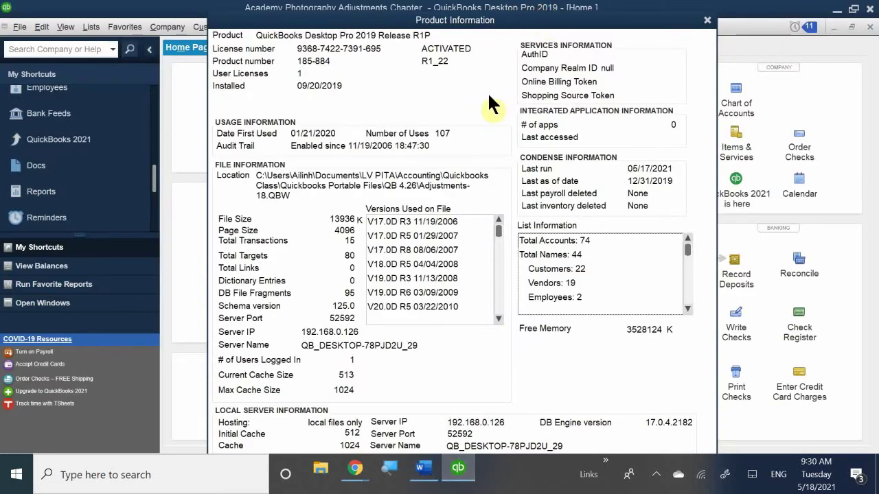
click(494, 26)
drag(494, 26, 420, 134)
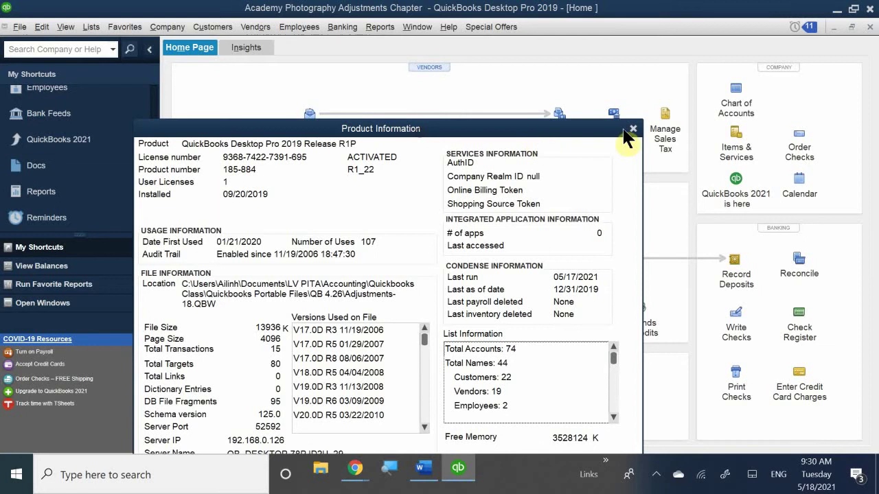
click(632, 131)
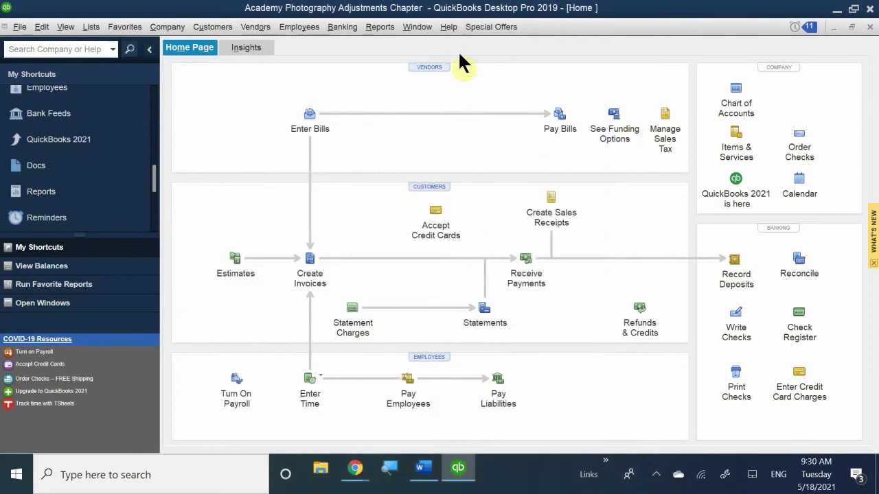
click(450, 28)
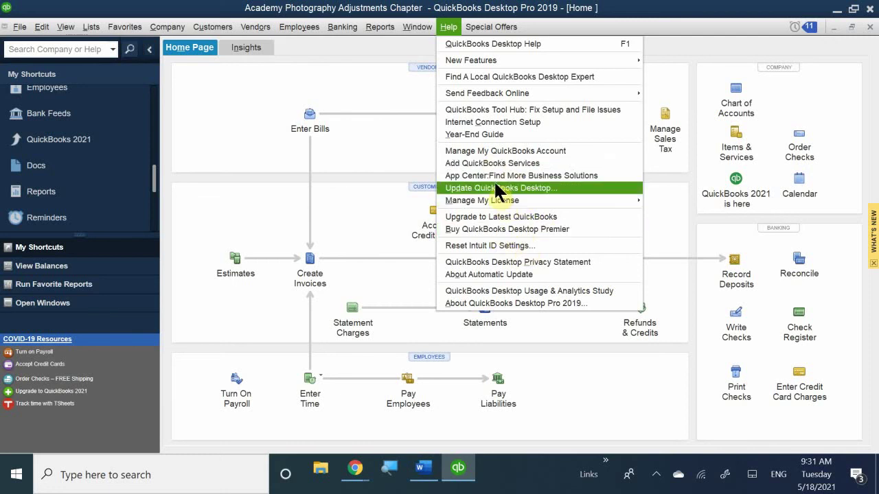
Step: Return to the Word notes and enter "Help Menu Bar → Update Quickbooks" after "Update:"
click(457, 471)
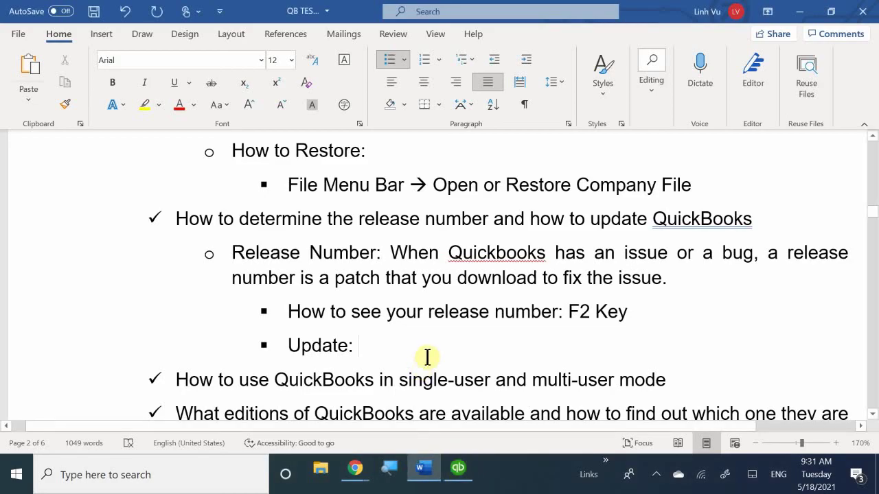
text(F)
key(BackSpace)
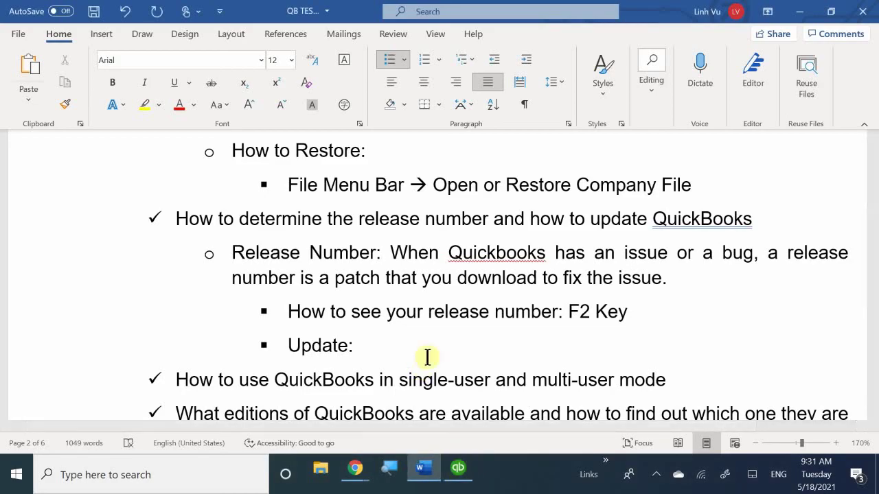
text(Help Me)
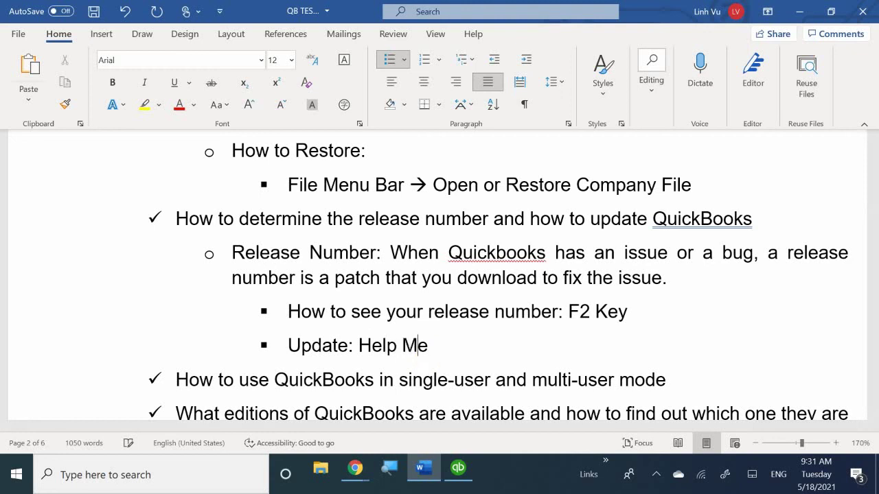
text(nu Bar --> U)
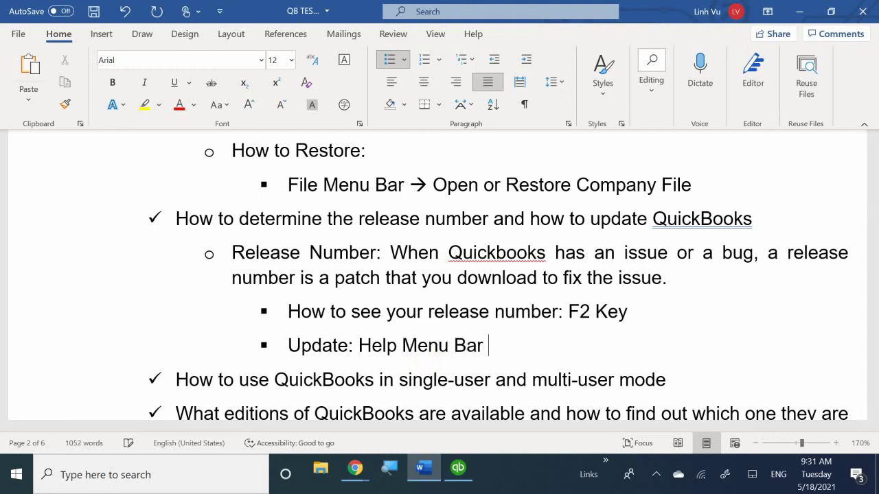
text(pdate Q)
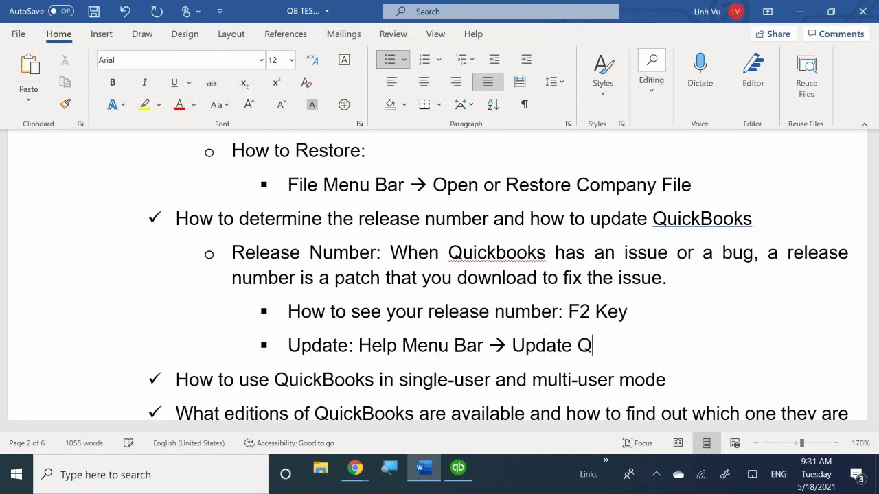
key(BackSpace)
text(Quickbooks)
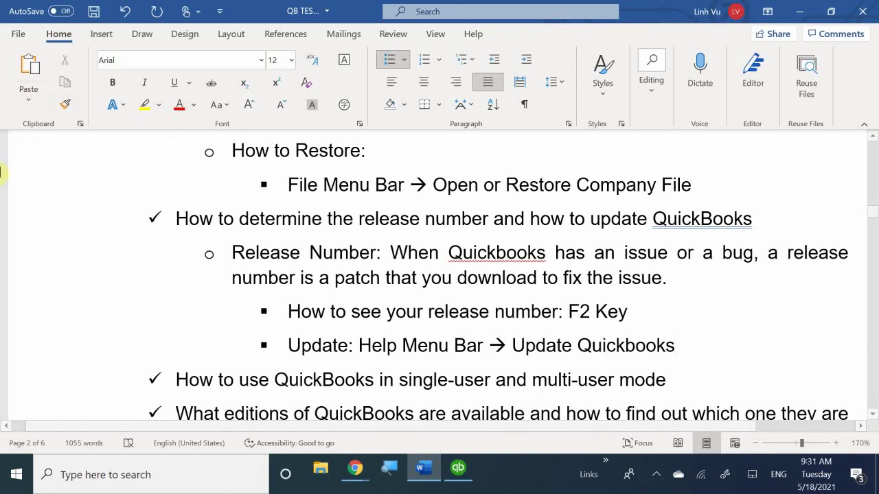
Step: Add an empty sub-bullet under "How to use QuickBooks in single-user and multi-user mode"
scroll(296, 331, down, 2)
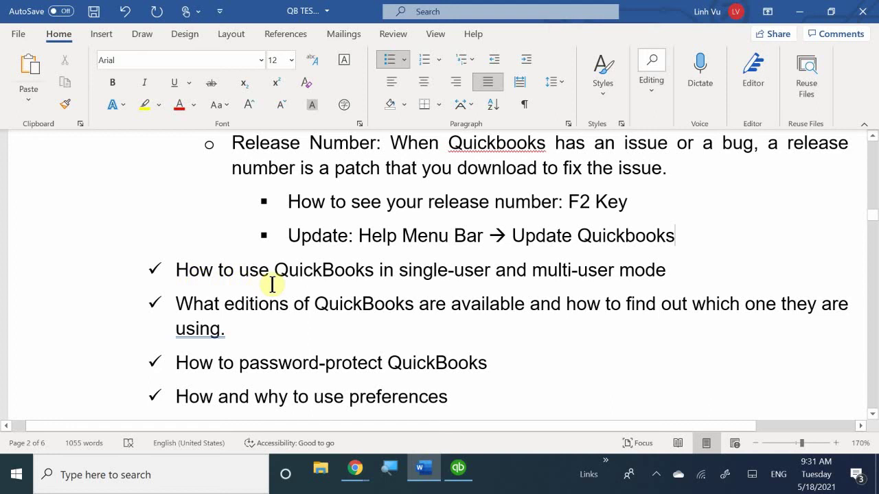
click(692, 269)
key(Return)
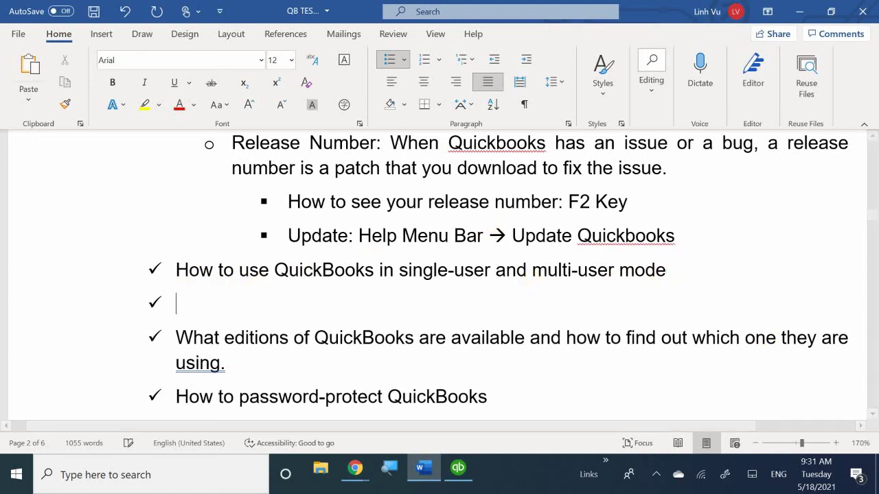
key(Tab)
Step: Switch to QuickBooks, locate the Switch to Multi-user Mode command, and return to the empty sub-bullet in Word
click(458, 471)
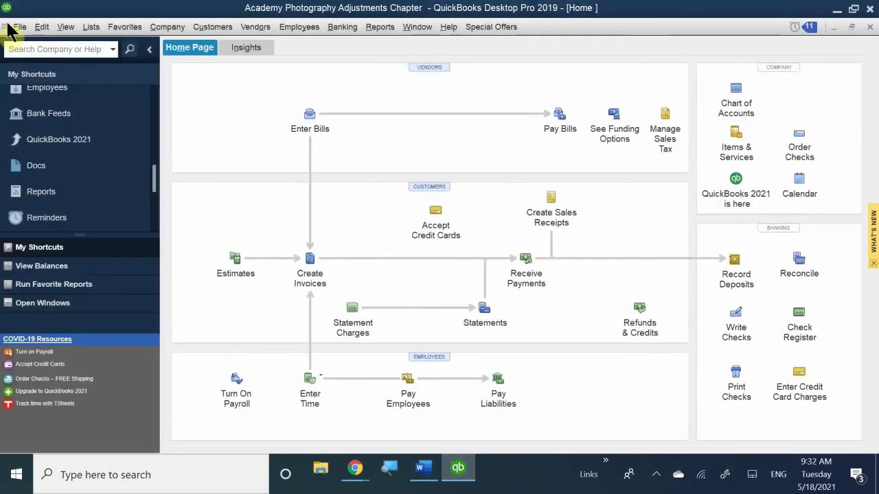
click(18, 27)
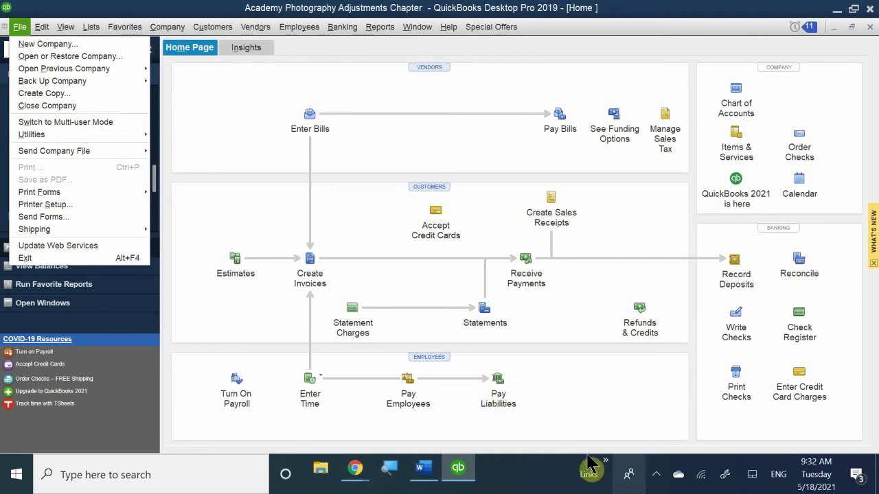
click(456, 469)
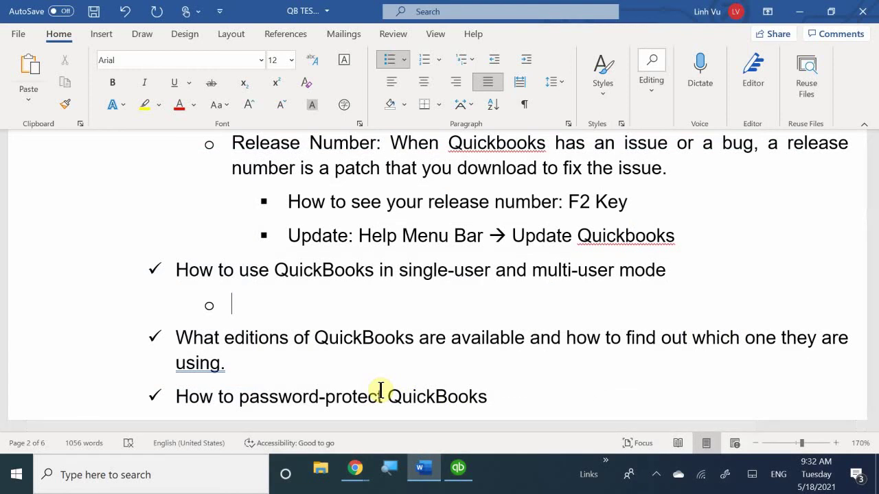
text(M)
key(BackSpace)
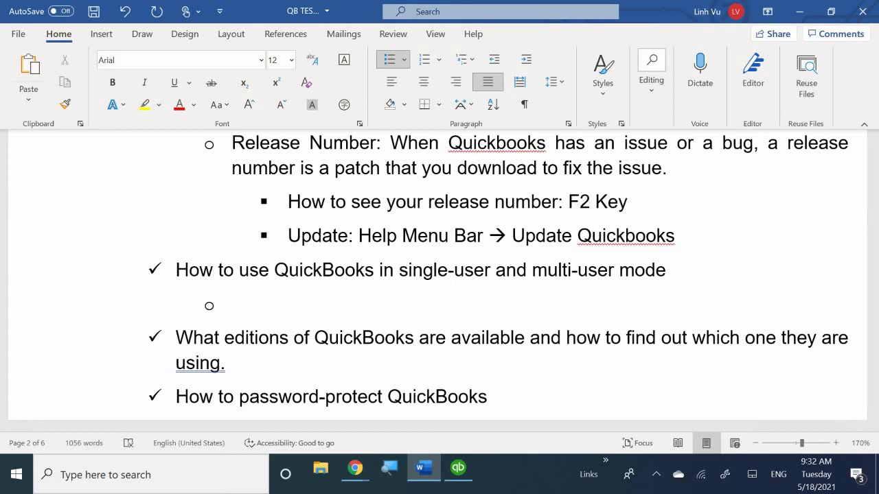
Step: Enter "File Menu Bar →" in the empty sub-bullet under the single-user and multi-user mode topic
text(M)
key(BackSpace)
text(M)
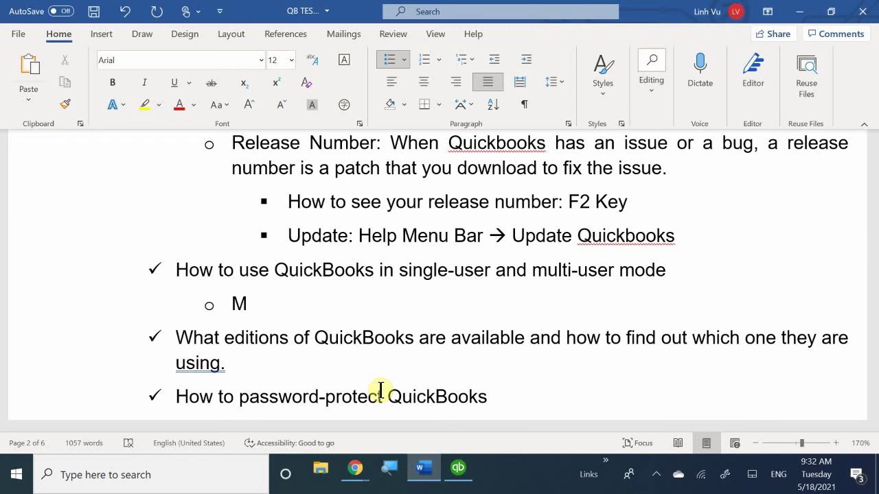
key(BackSpace)
text(fi)
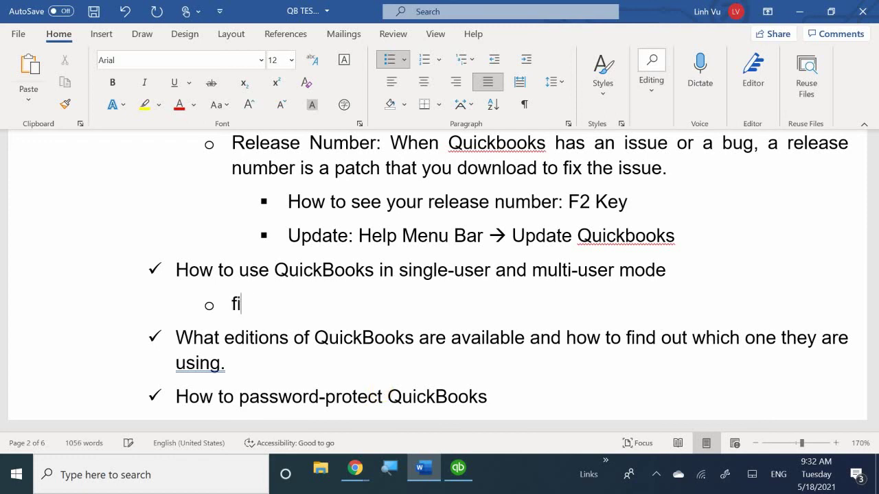
key(BackSpace)
key(BackSpace)
text(Fuke)
key(BackSpace)
key(BackSpace)
key(BackSpace)
text(iles )
text(Me)
key(BackSpace)
key(BackSpace)
key(BackSpace)
key(BackSpace)
text(Meny)
key(BackSpace)
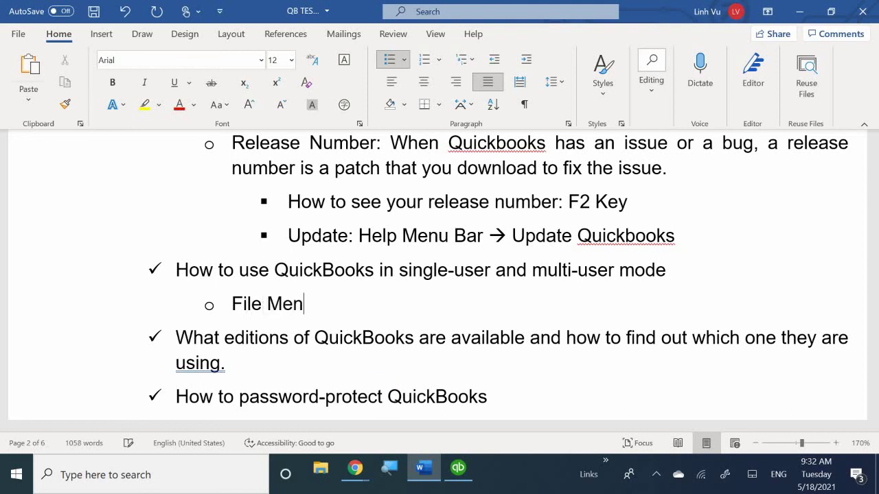
text(y)
key(BackSpace)
text(u B)
text(ar -->)
Step: Complete the "File Menu Bar →" note with "Switch to Multi user mode"
text( W)
key(BackSpace)
text(S)
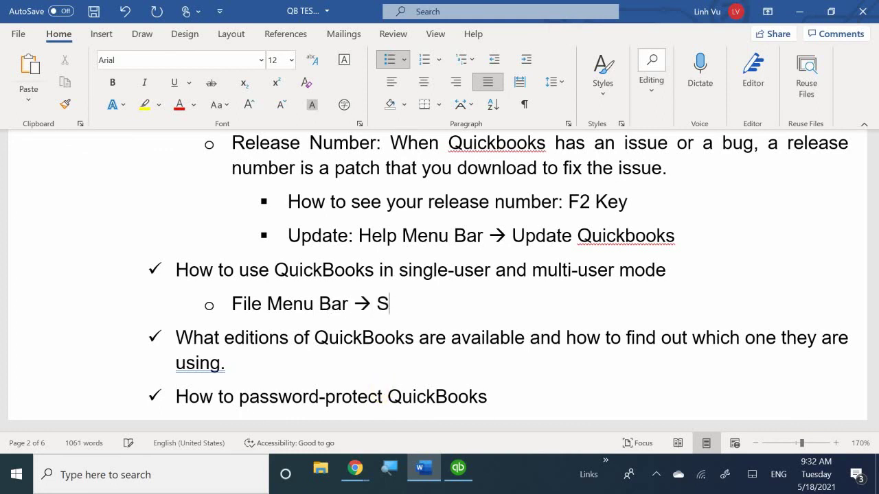
text(we)
key(BackSpace)
text(wer)
key(BackSpace)
key(BackSpace)
text(itch to Multui)
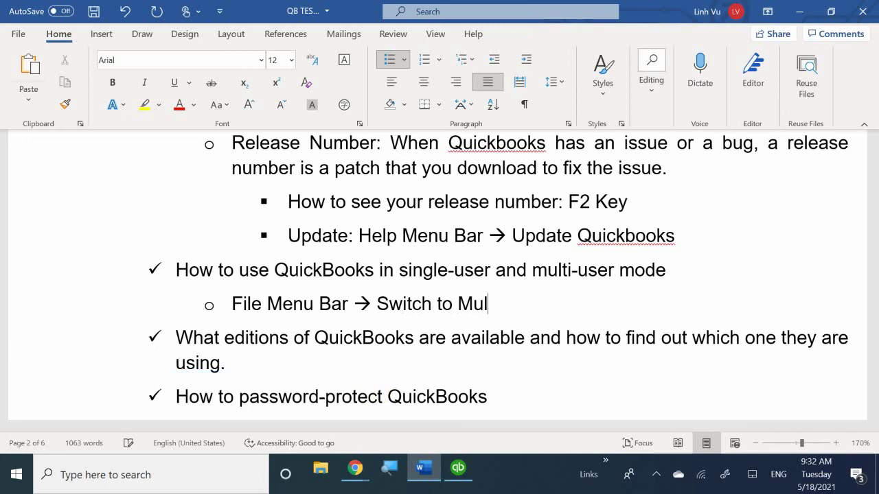
key(BackSpace)
key(BackSpace)
text(i)
text( use)
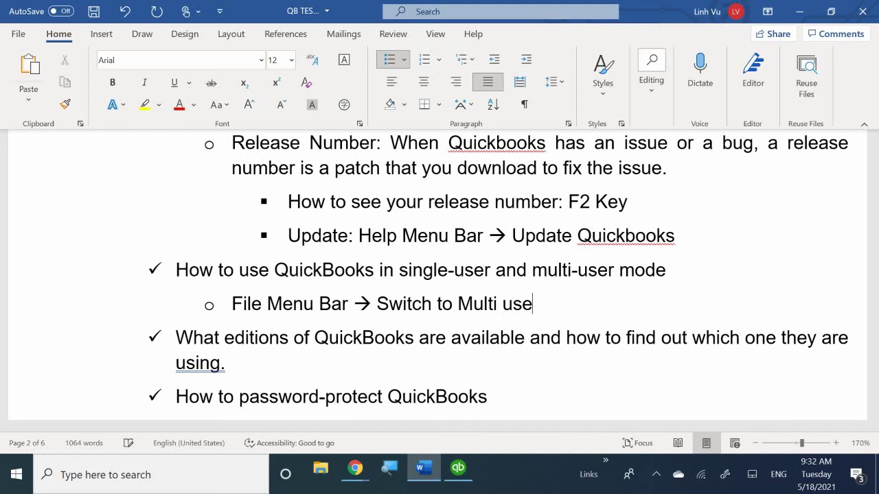
text(r mode)
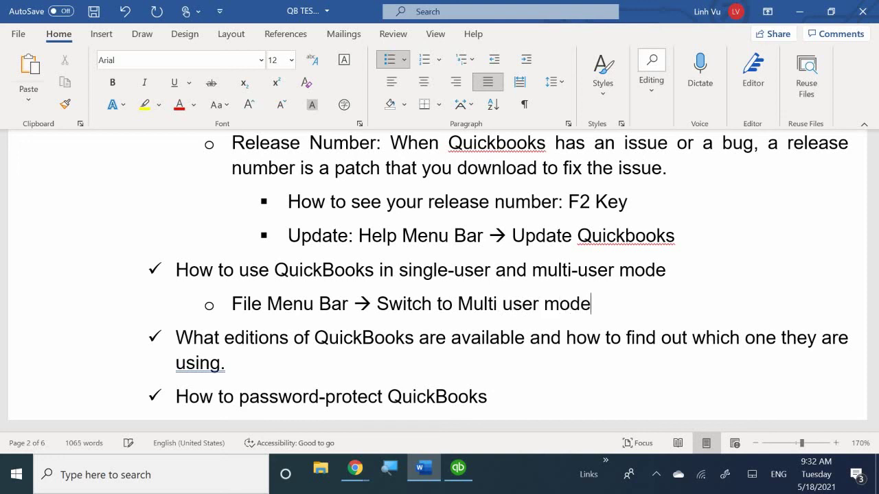
Step: Add a sub-bullet below it reading "Single User Mode: Only one person has access to to file"
key(Return)
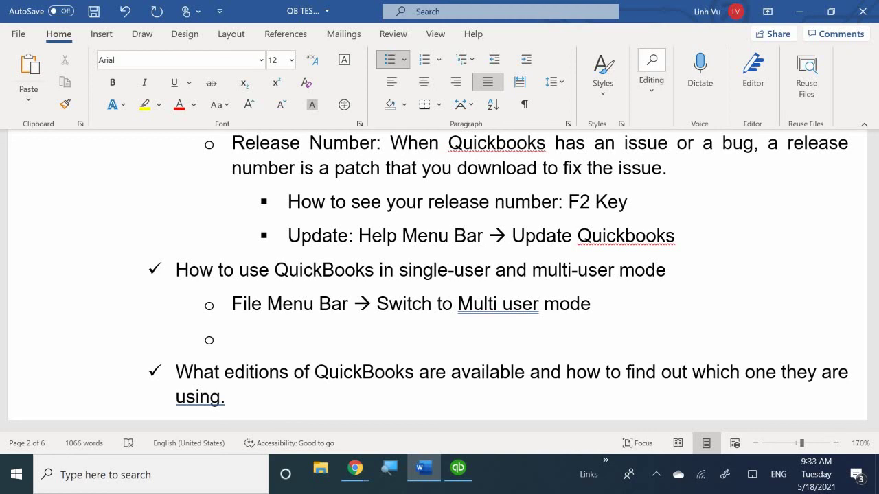
text(Single)
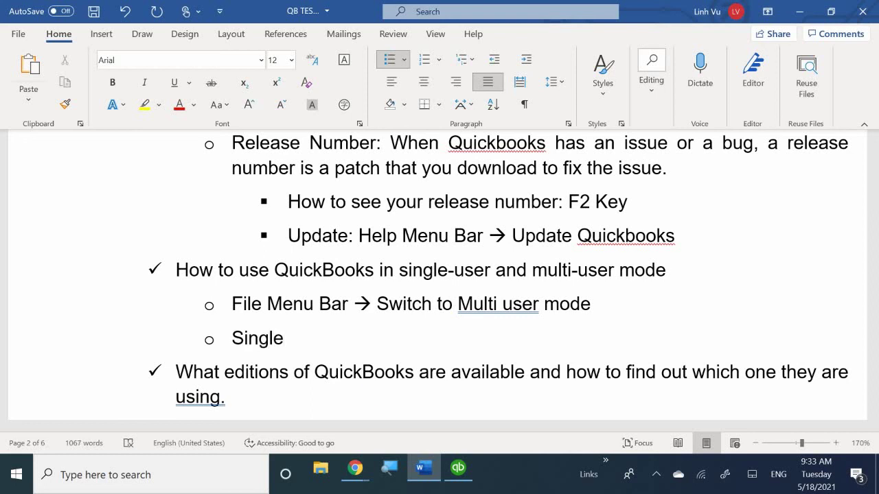
text( Uws)
key(BackSpace)
key(BackSpace)
text(swer)
key(BackSpace)
key(BackSpace)
key(BackSpace)
text(er ModeL)
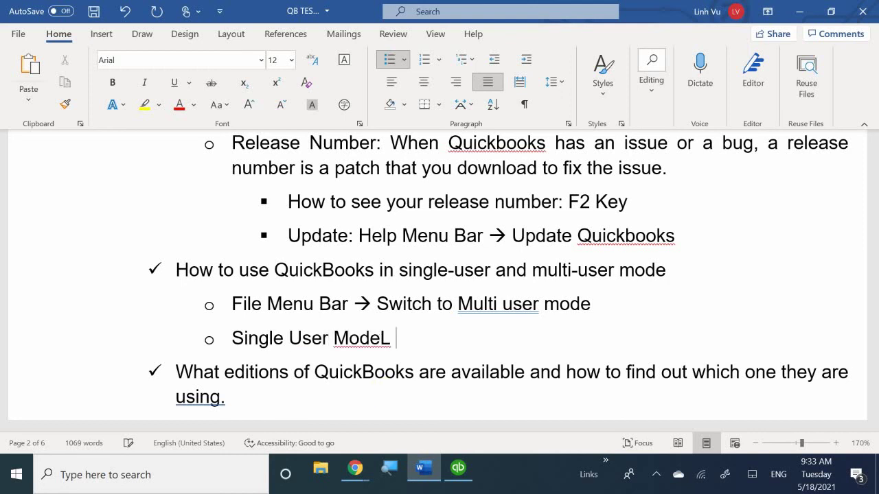
key(BackSpace)
key(BackSpace)
text(: On)
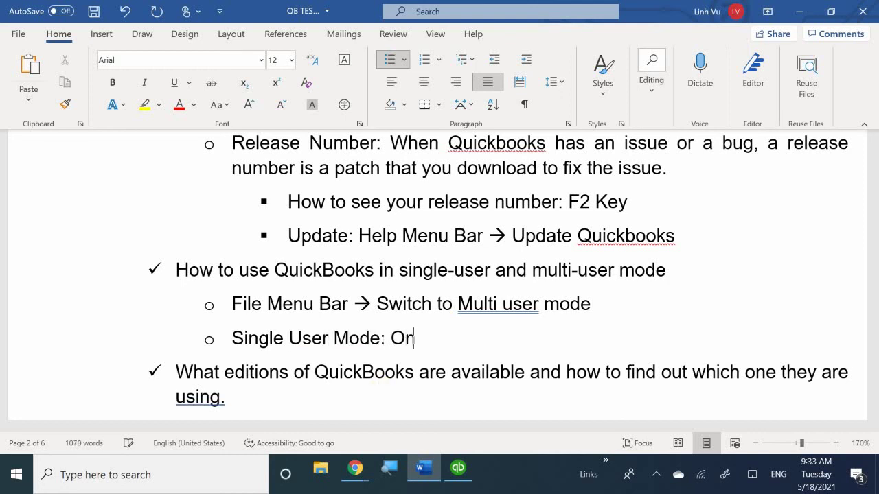
text(ly one pers)
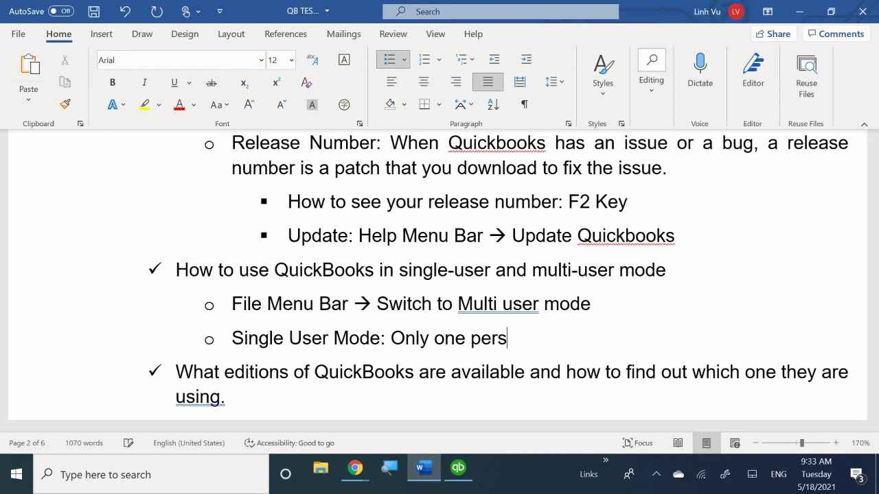
text(on has ac)
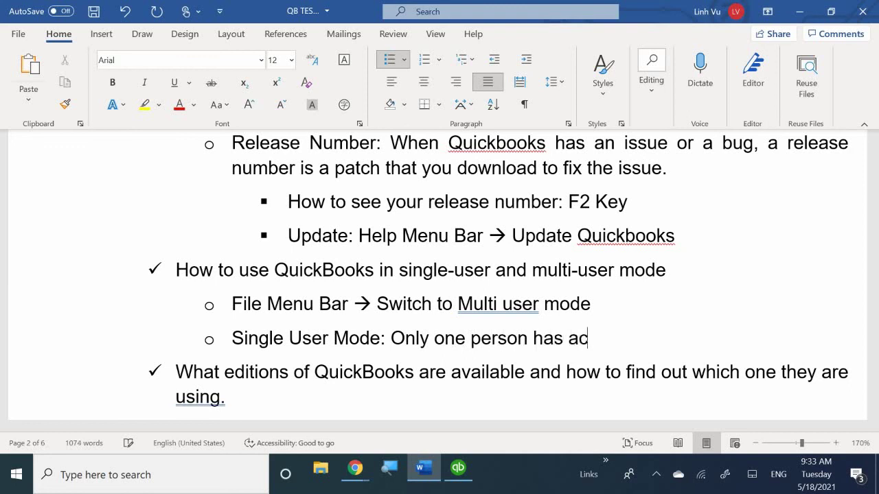
text(cess to to fil)
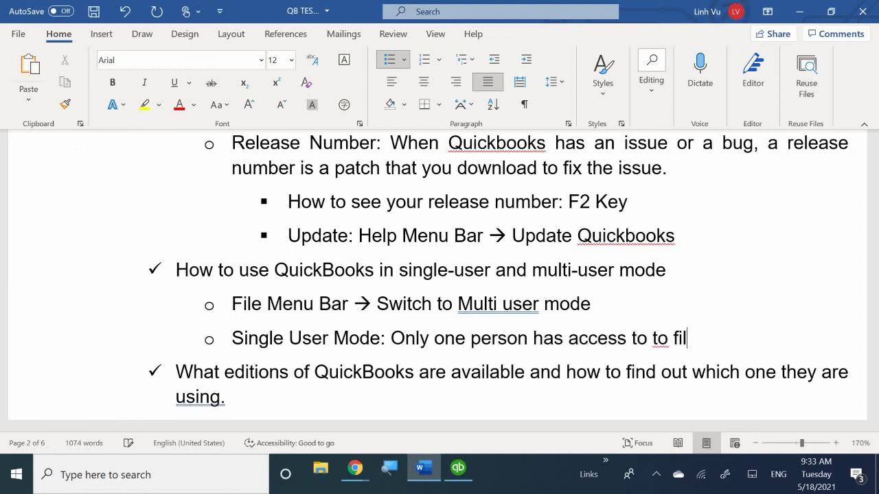
text(e)
Step: Start another sub-bullet at the same level with the text "Multi User Mode"
key(Return)
text(Mu)
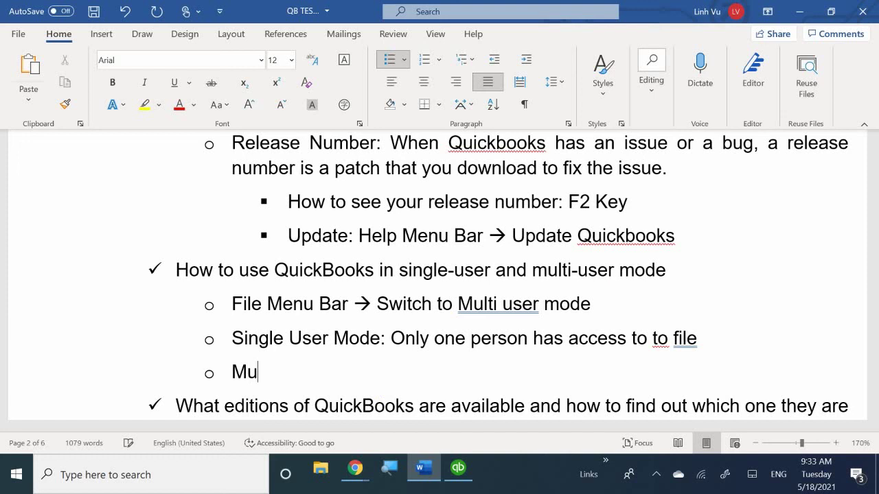
text(lti User Mode)
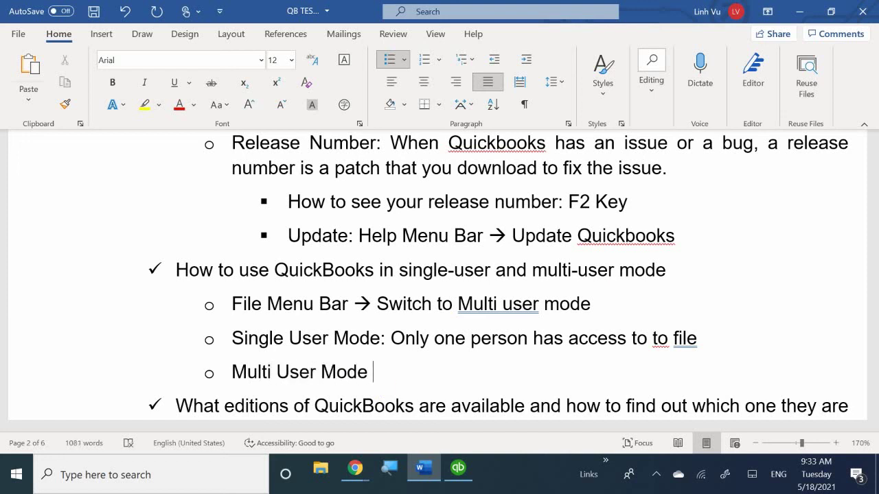
Step: Extend the Multi User Mode sub-bullet with ": More than one user can access the file at ONE time"
key(BackSpace)
text(: Many)
key(BackSpace)
key(BackSpace)
key(BackSpace)
key(BackSpace)
text(More )
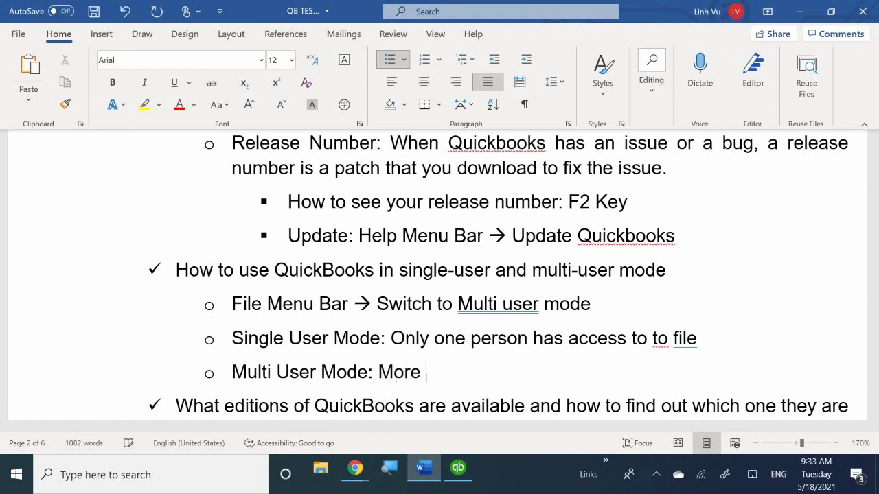
text(that o)
key(BackSpace)
key(BackSpace)
key(BackSpace)
text(bn)
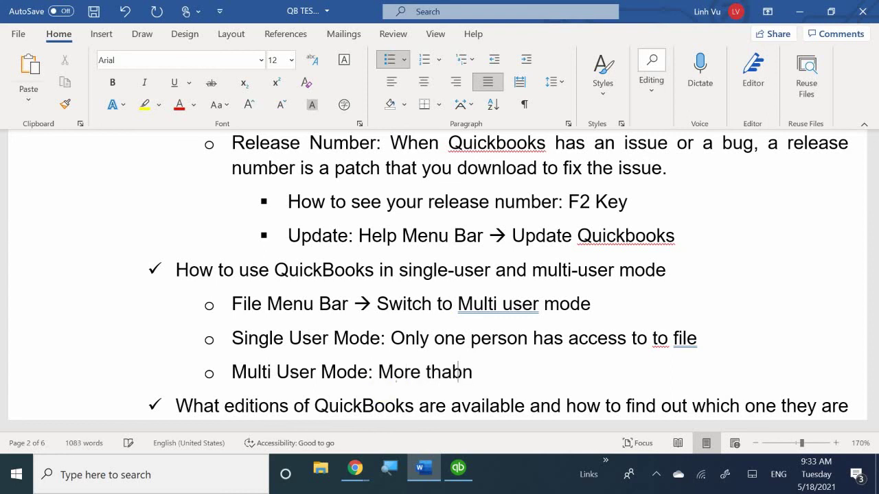
key(BackSpace)
key(BackSpace)
key(BackSpace)
text(n one u)
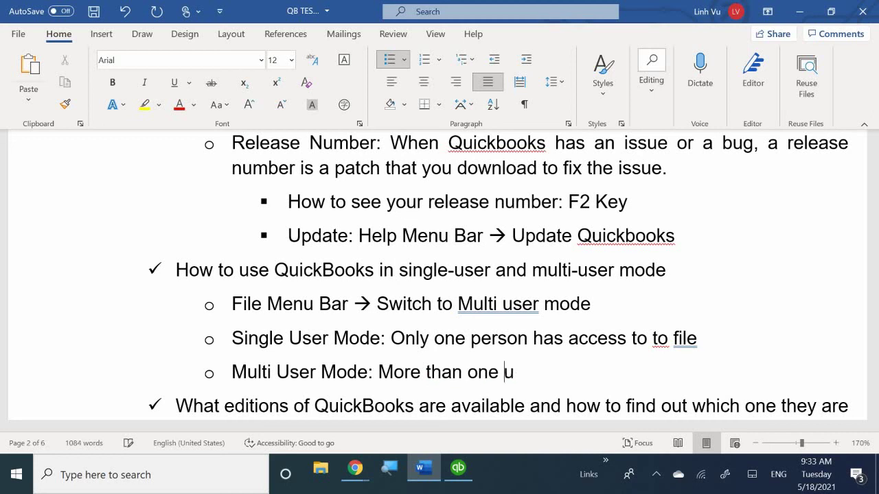
text(ser can ac)
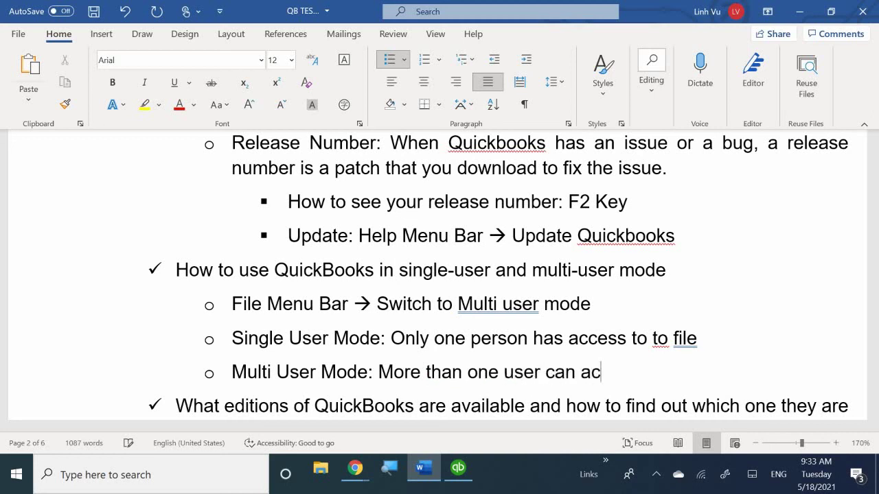
text(cess the co)
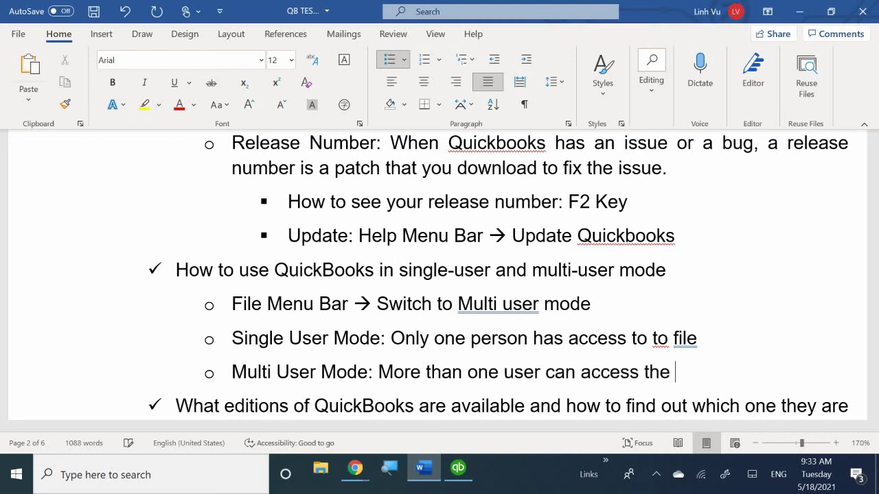
key(BackSpace)
key(BackSpace)
text(file at )
text(ON)
key(BackSpace)
key(BackSpace)
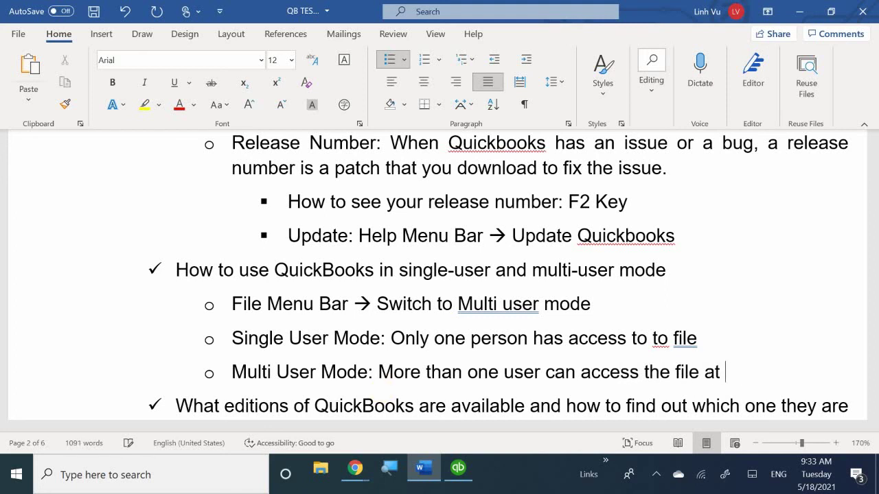
text(ONE time)
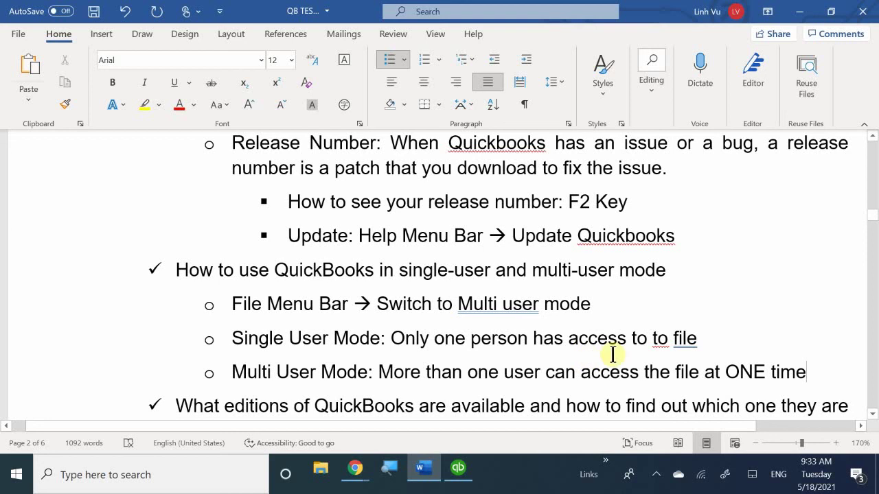
Step: Replace the repeated "to" before "file" in the Single User Mode note with "the"
click(668, 339)
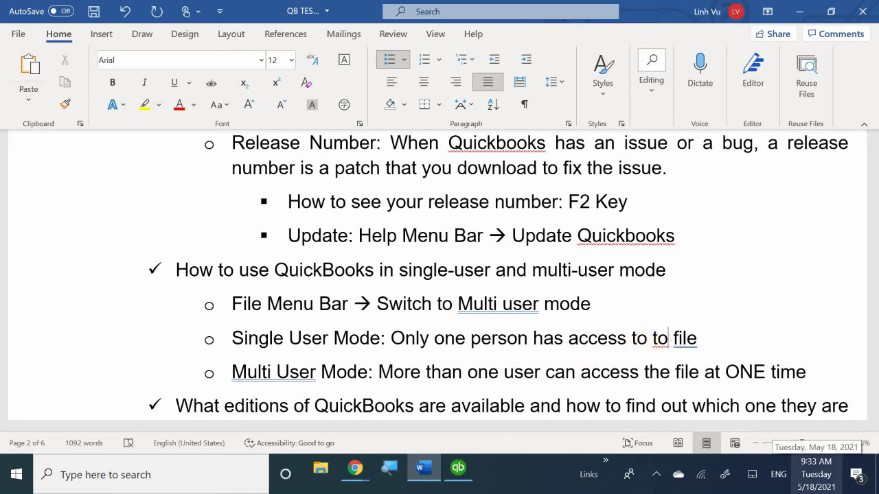
key(BackSpace)
key(BackSpace)
text(the)
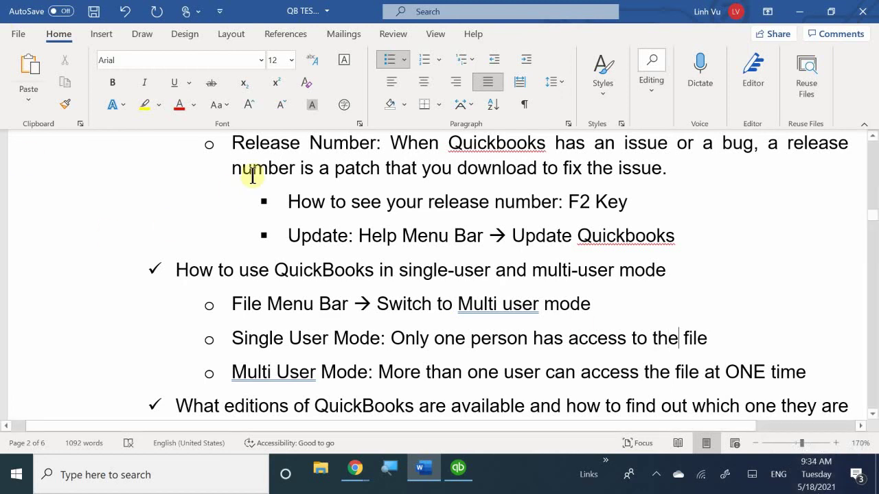
Step: Add an empty sub-bullet under the topic on which editions of QuickBooks are available
scroll(330, 292, down, 2)
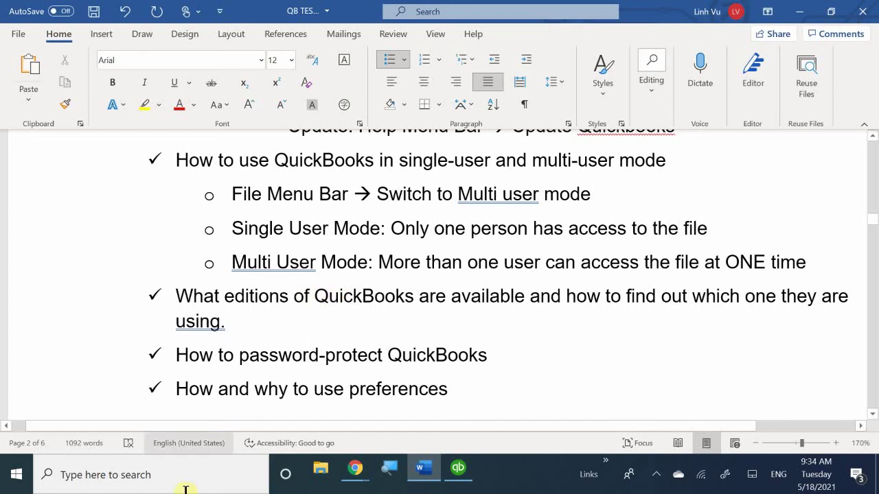
click(243, 323)
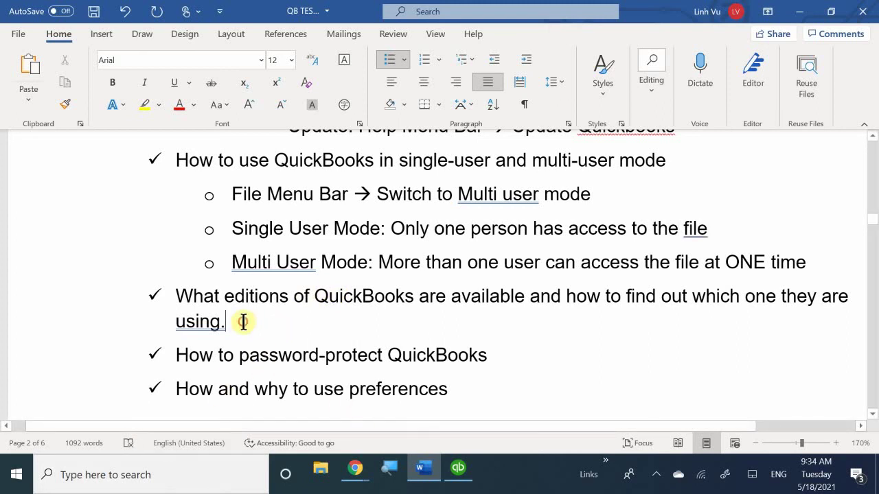
key(Return)
key(Tab)
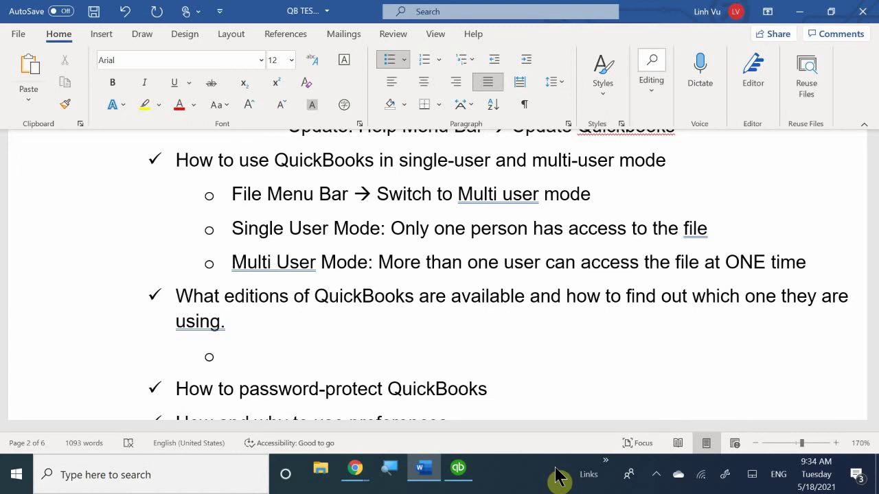
Step: Enter "Quickbooks Pro, Premiere, Enterprise" in the sub-bullet under the editions topic
text(Quickbooks )
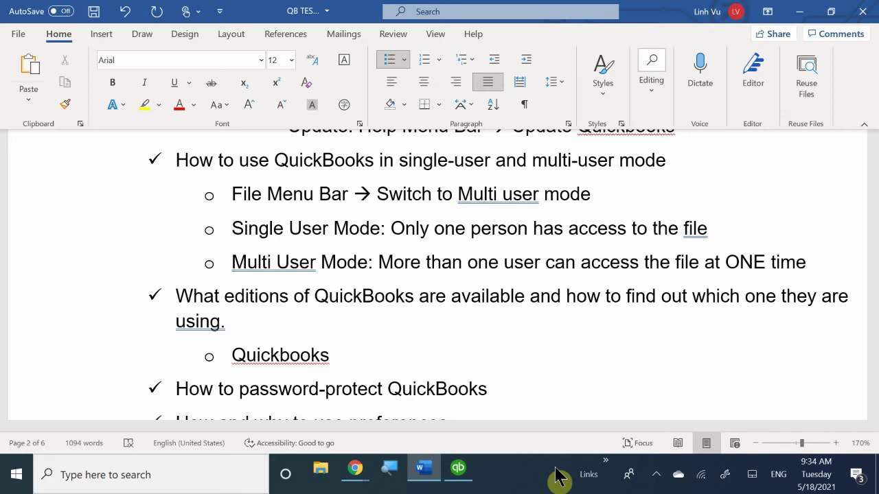
text({r)
key(BackSpace)
key(BackSpace)
text(Pro, Per)
key(BackSpace)
key(BackSpace)
text(remier,)
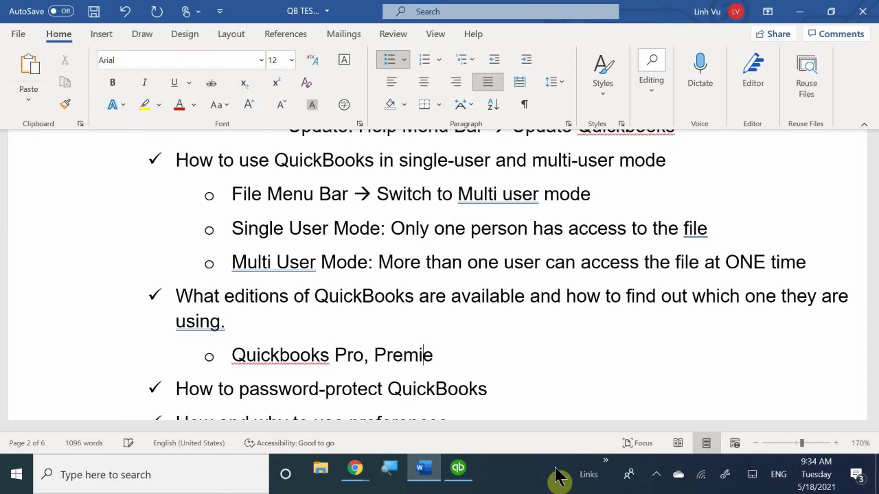
key(BackSpace)
key(BackSpace)
text(e)
key(BackSpace)
text(,)
text(Enterprise)
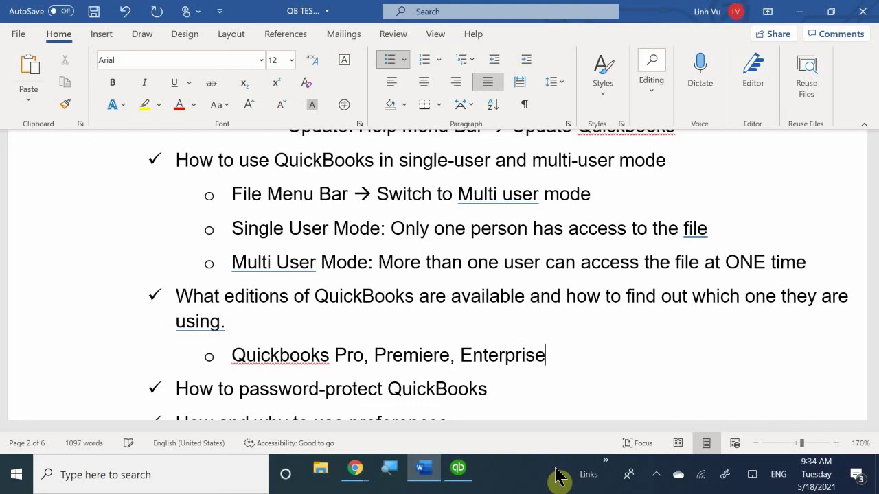
Step: Append ", Accountant, Online" to the list of editions and add an empty sub-bullet below it
text(, Accpim)
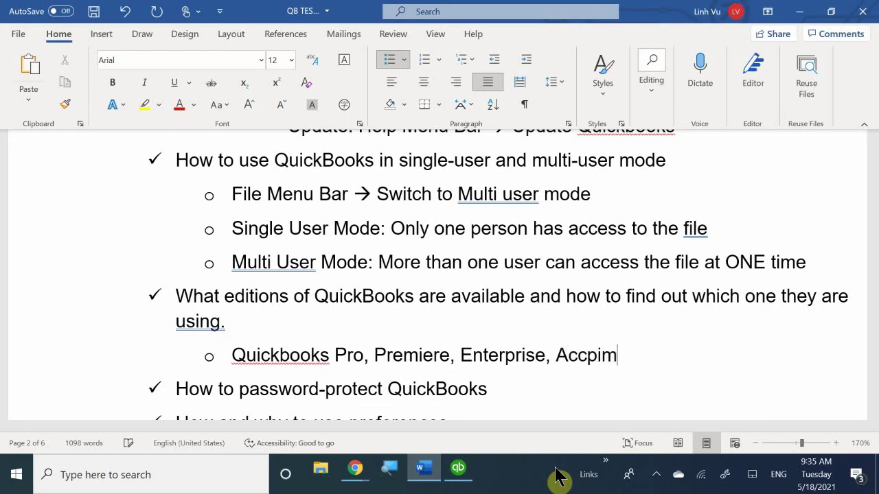
key(BackSpace)
key(BackSpace)
key(BackSpace)
text(ountant,)
key(BackSpace)
text(,)
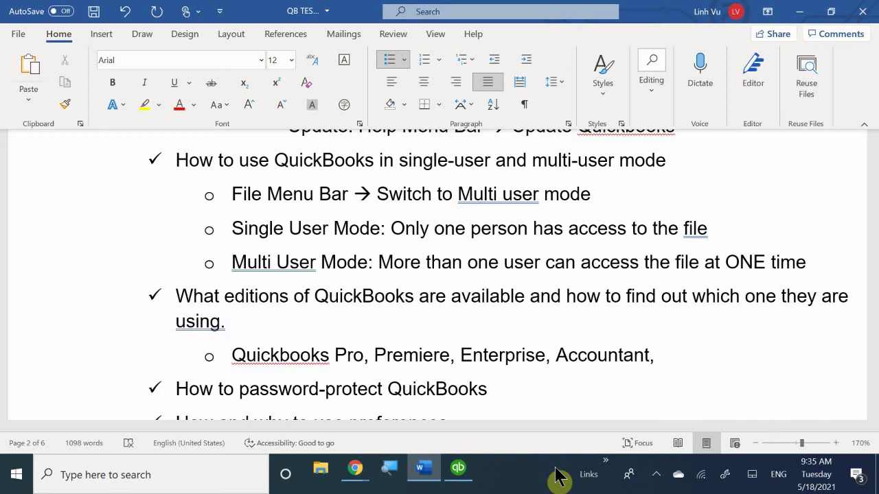
text(Pm)
key(BackSpace)
key(BackSpace)
text(Online)
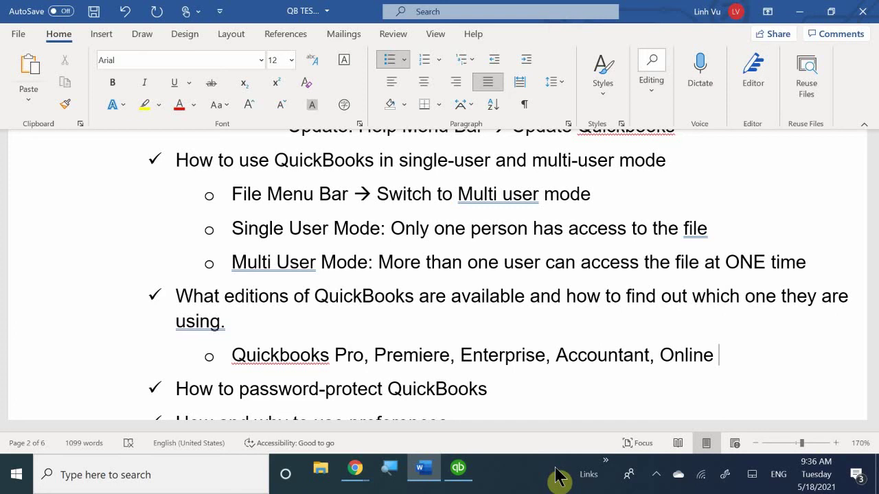
key(Return)
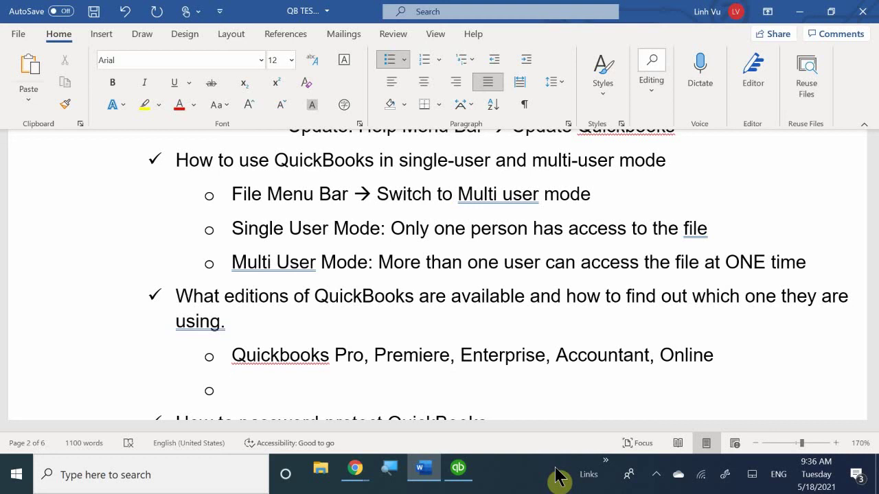
Step: Enter "How to see which version we are using:" in the empty sub-bullet under the QuickBooks editions topic
text(How to se)
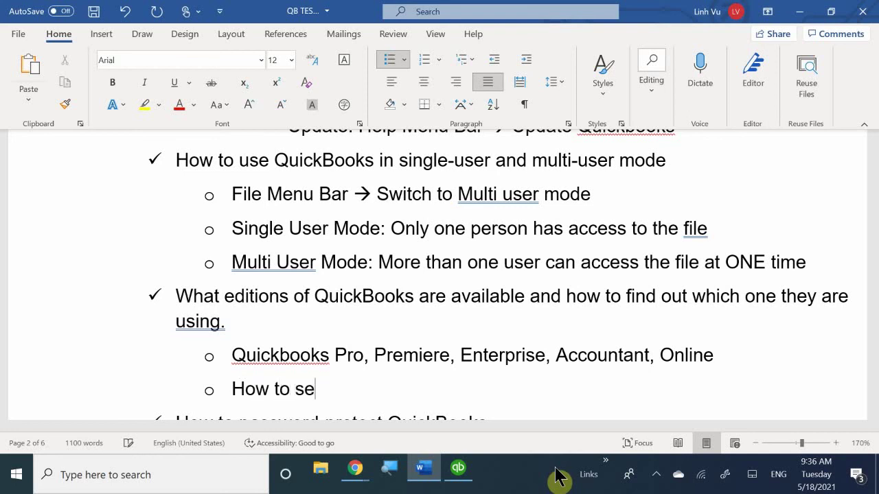
text(e which v)
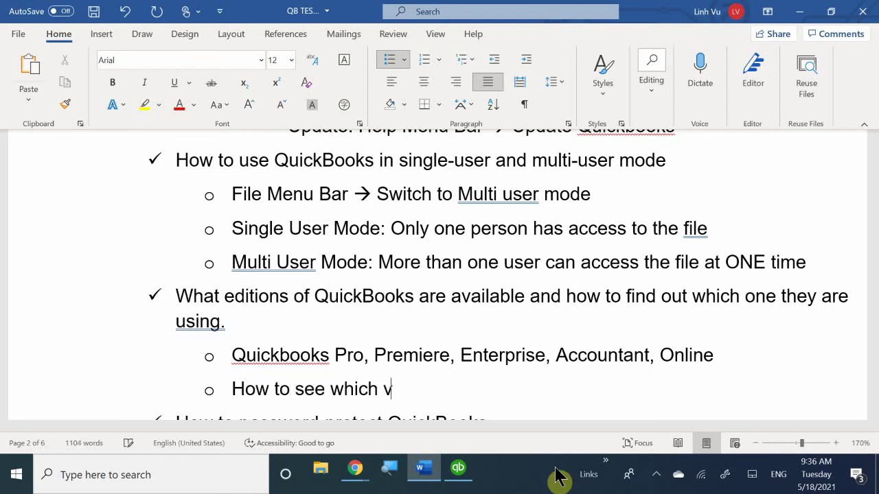
text(ersion we a)
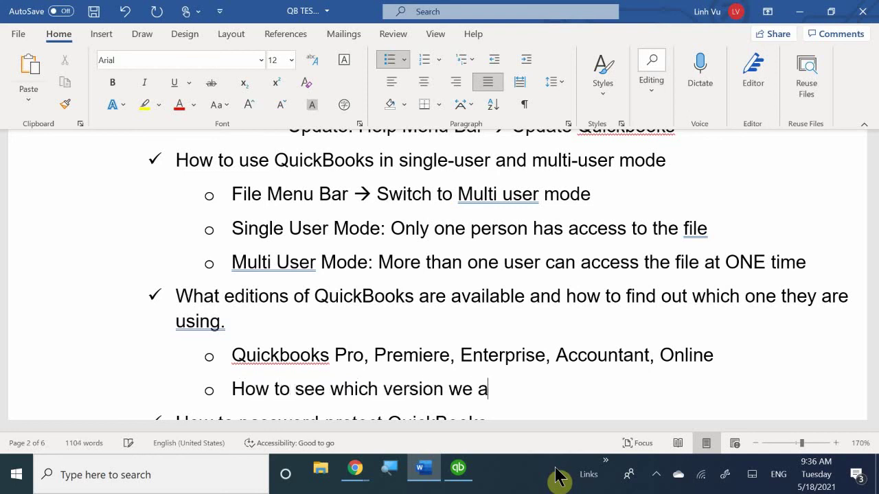
text(re using:)
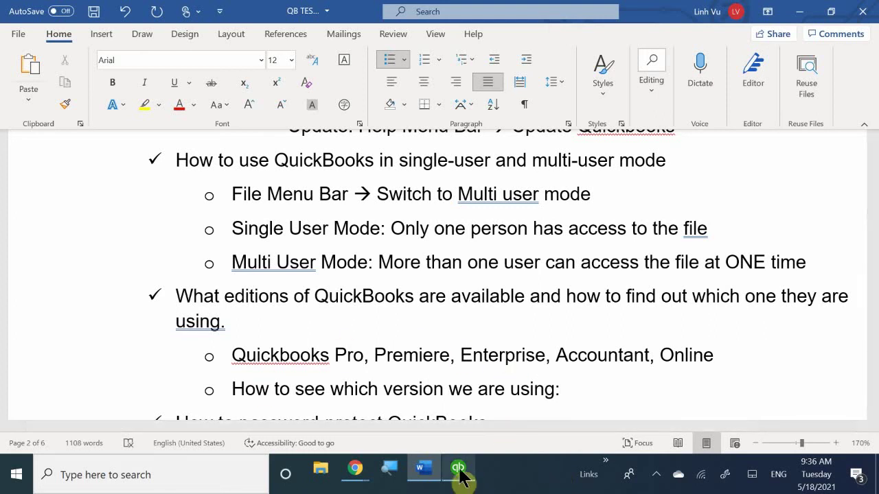
Step: Switch to QuickBooks, view the Product Information window for the installed edition, close it and return to the Word document
mouse_move(459, 473)
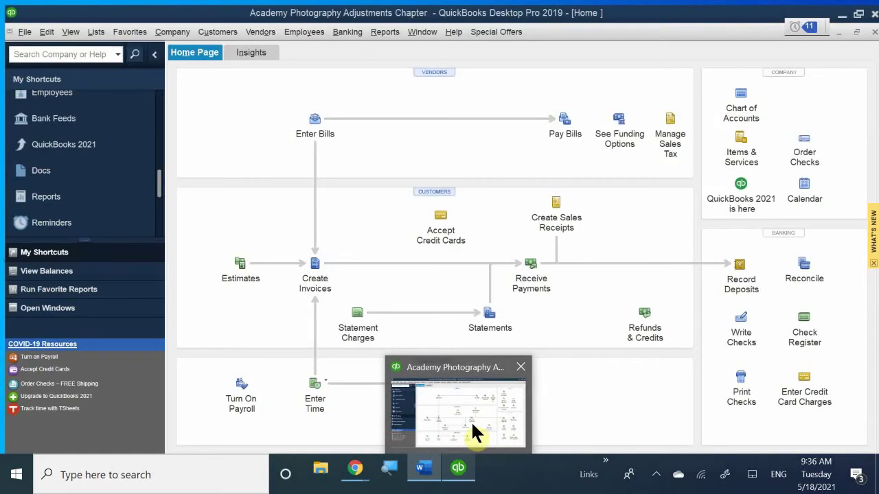
click(472, 430)
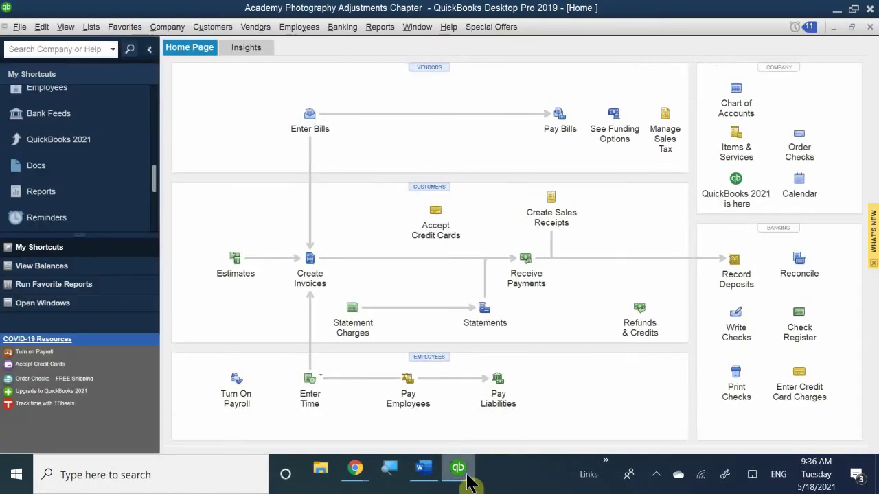
mouse_move(459, 473)
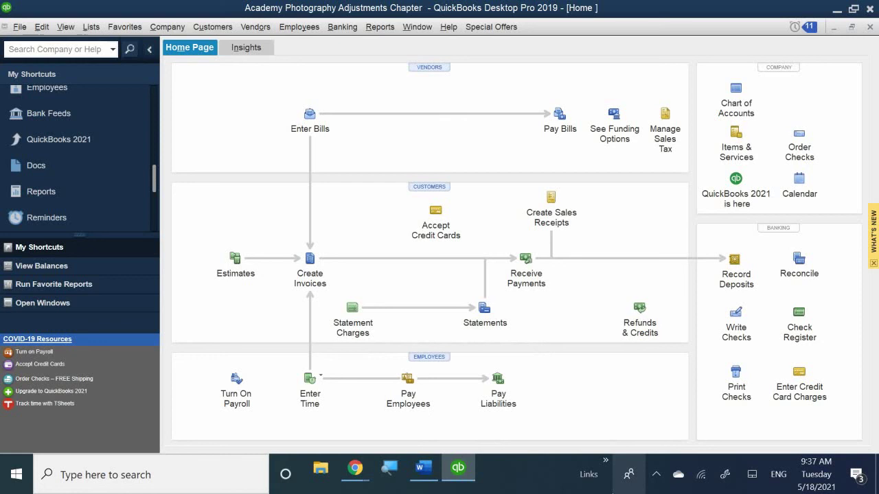
key(F2)
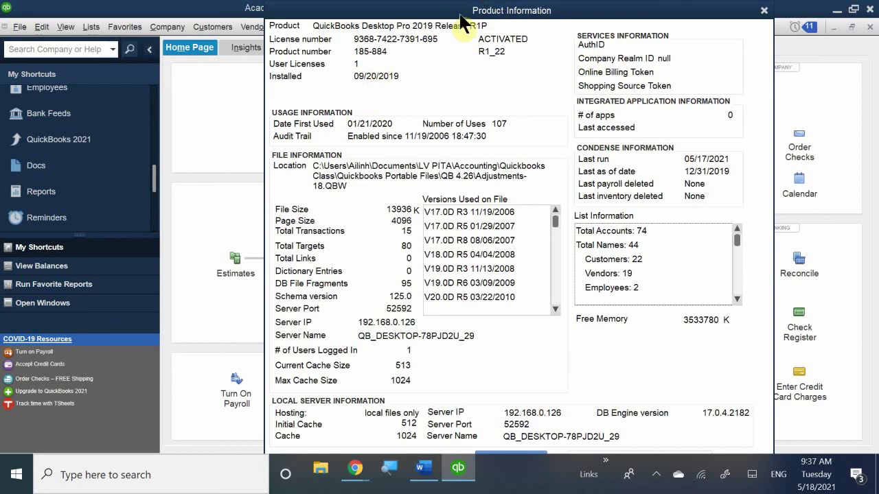
drag(463, 26, 429, 88)
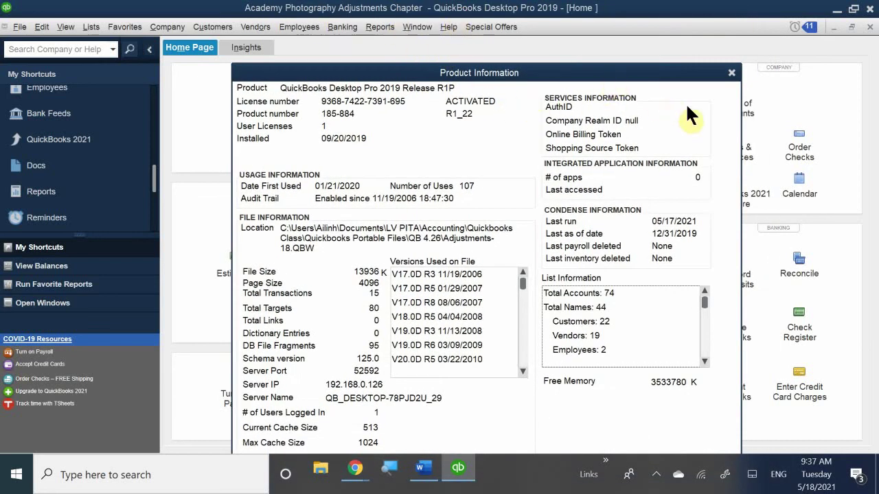
click(731, 73)
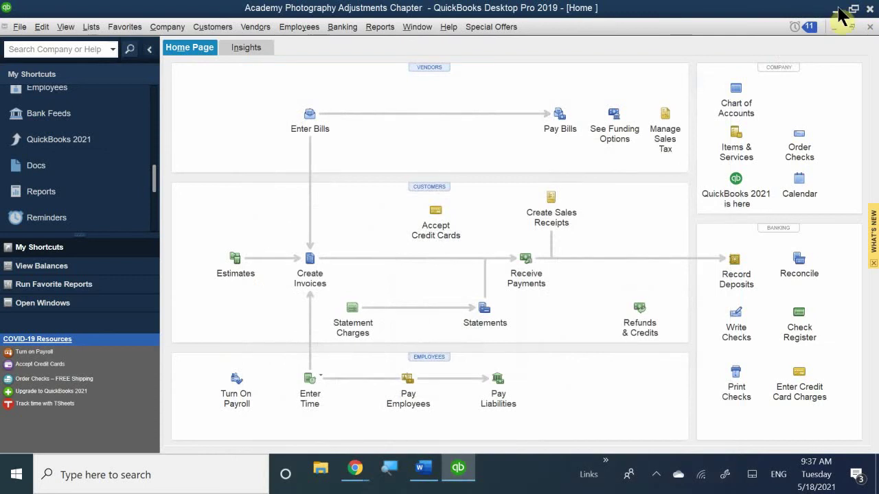
click(838, 10)
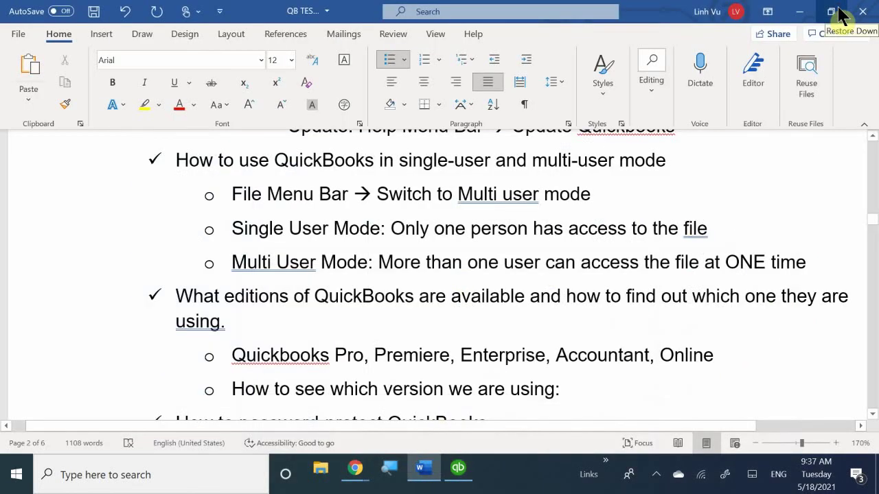
Step: Switch to QuickBooks again to check the edition in its title bar, and go back to the Word document
click(803, 14)
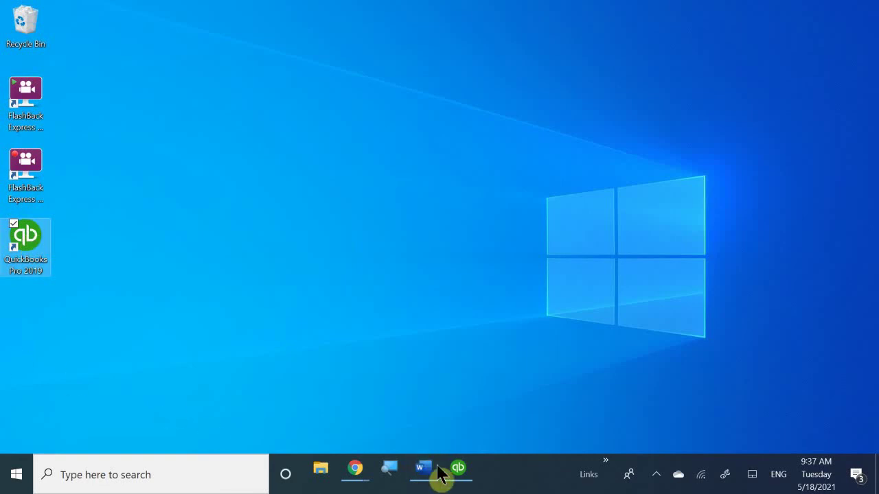
click(458, 473)
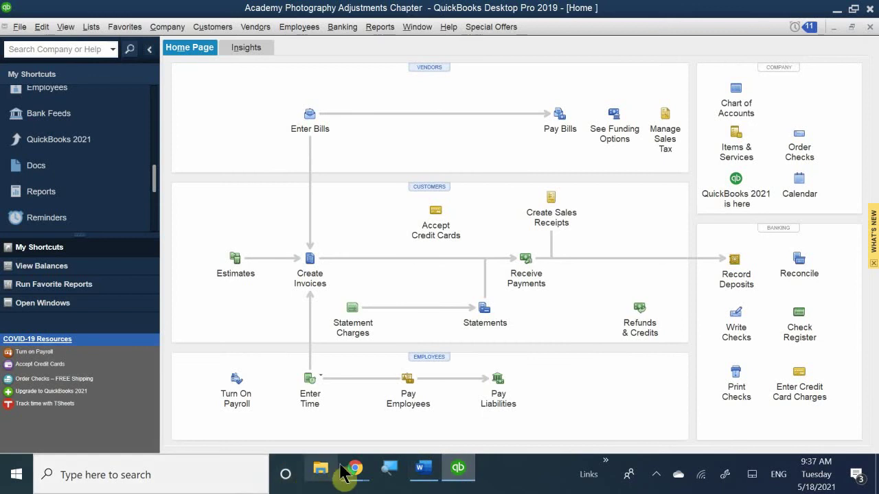
mouse_move(360, 477)
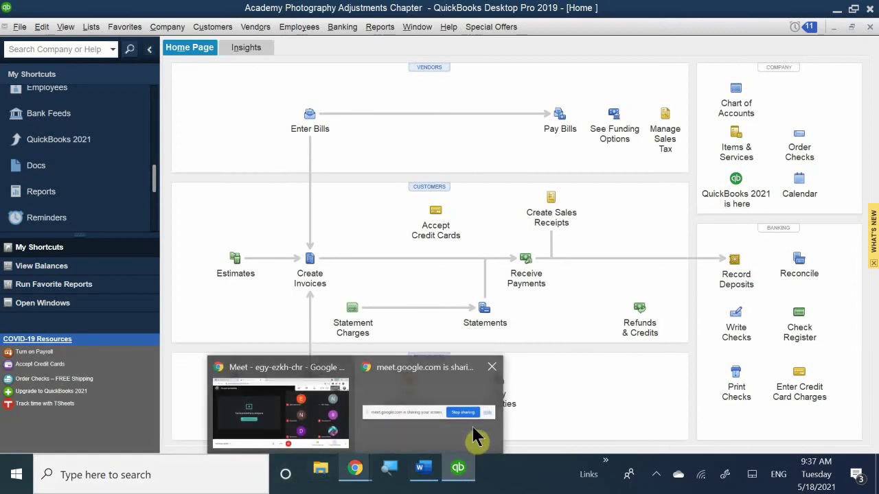
mouse_move(421, 470)
click(438, 433)
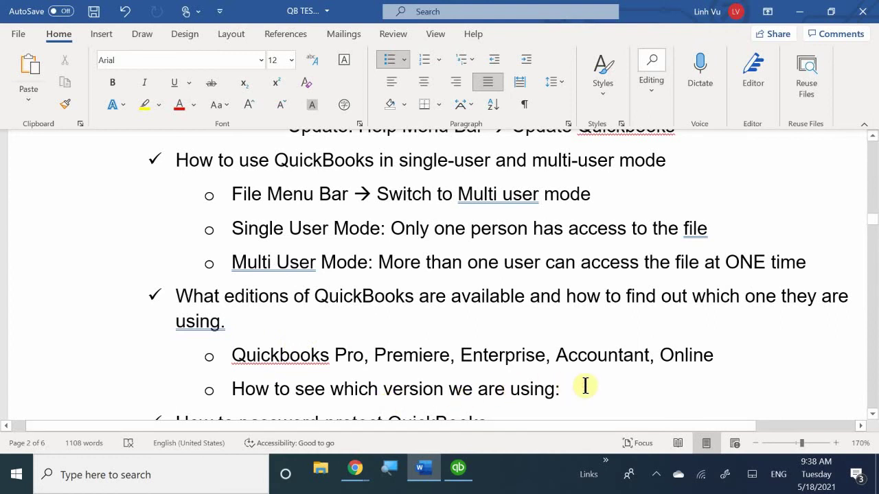
Step: Complete the sub-bullet about seeing the version in use with "F2 , or at Top of the Title Bar (Blue Bar)"
text(F2 )
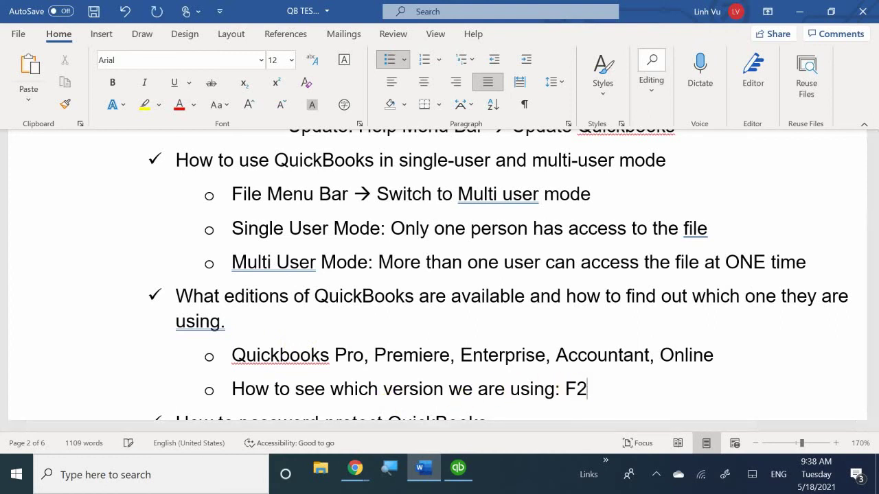
text(, or at Top of)
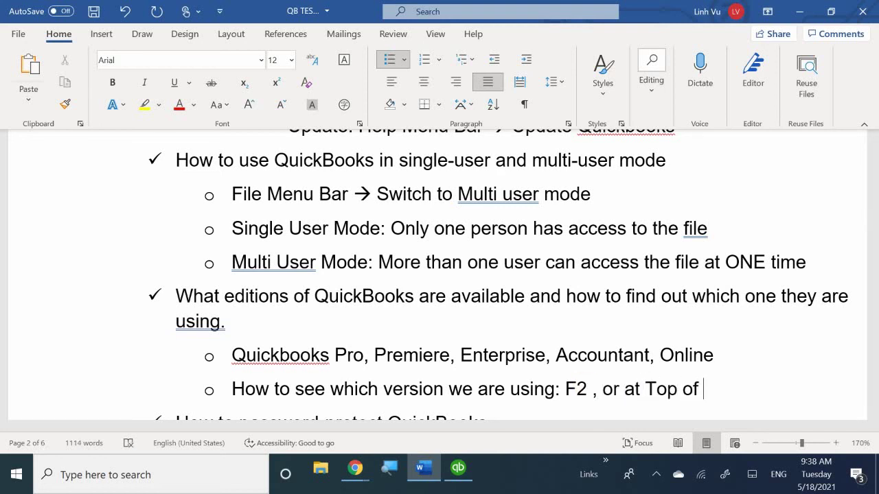
text( tge)
key(BackSpace)
key(BackSpace)
key(BackSpace)
text(g)
key(BackSpace)
key(BackSpace)
text(tge)
key(BackSpace)
key(BackSpace)
key(BackSpace)
text(he Titke)
key(BackSpace)
key(BackSpace)
key(BackSpace)
key(BackSpace)
text(u)
key(BackSpace)
key(BackSpace)
text(itke)
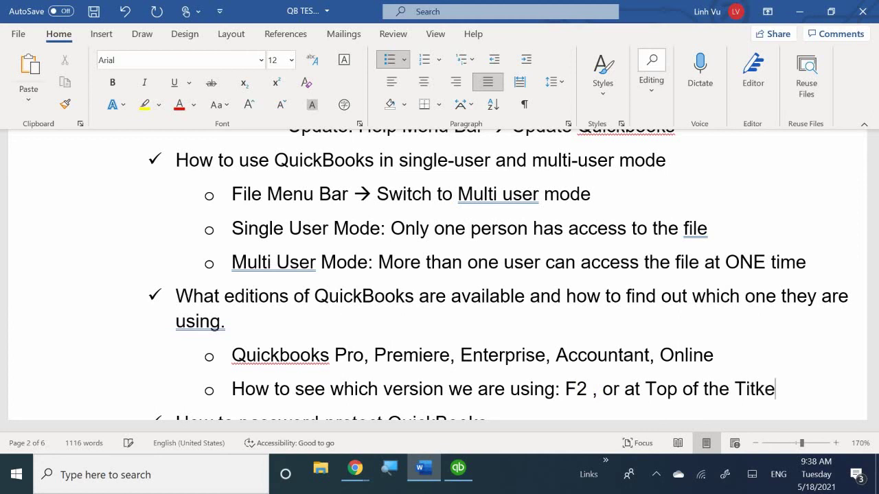
key(BackSpace)
key(BackSpace)
text(le B)
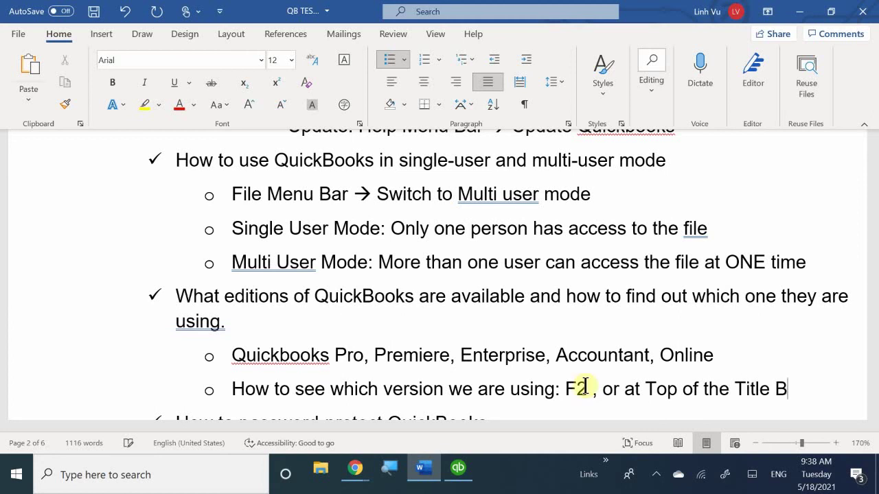
text(ar ()
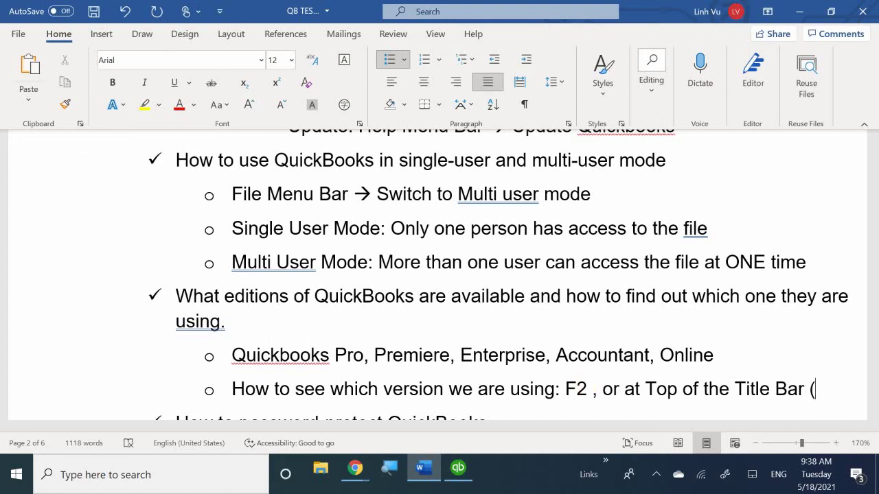
text(Blue Bar))
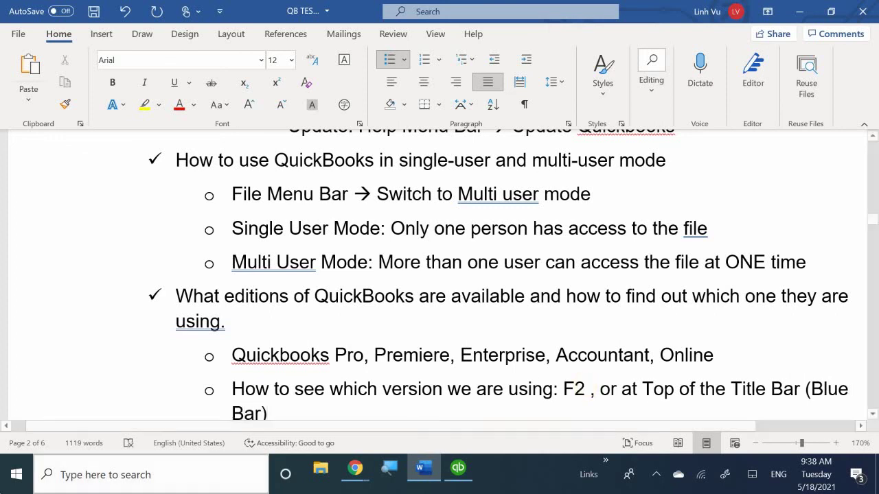
Step: Add an empty sub-bullet under "How to password-protect QuickBooks" and push that topic line onto the next page with its sub-bullet
scroll(227, 344, down, 3)
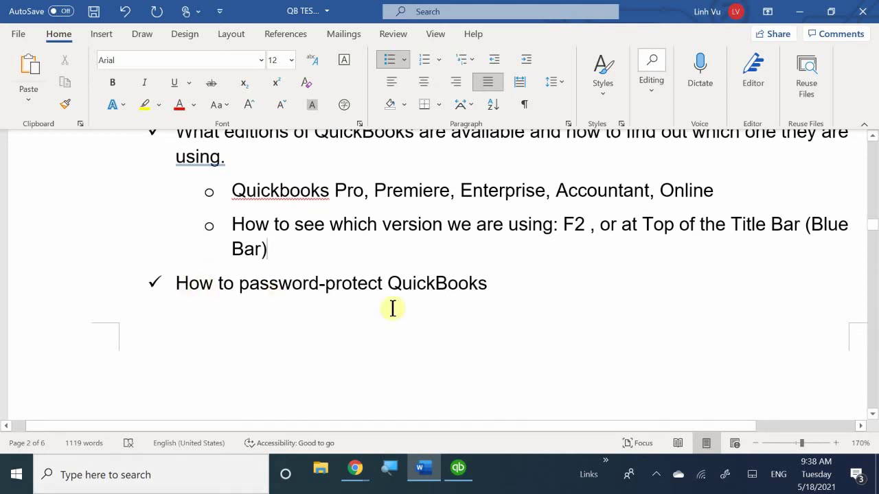
click(506, 287)
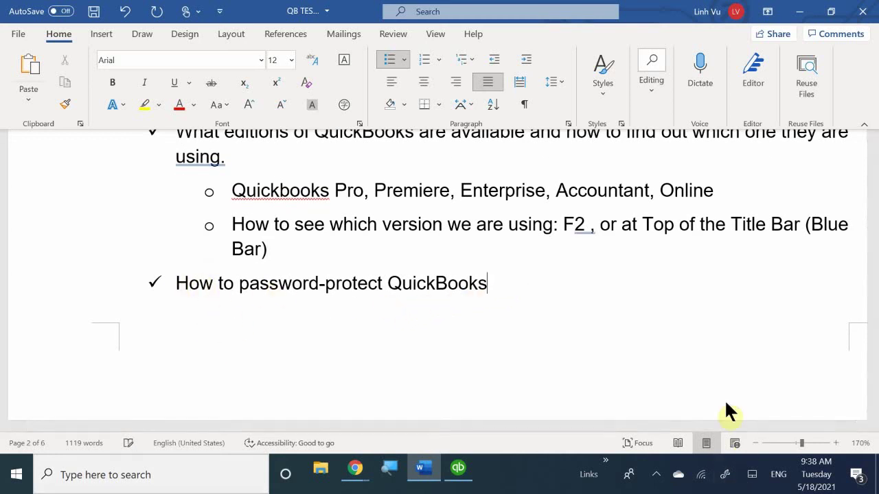
key(Return)
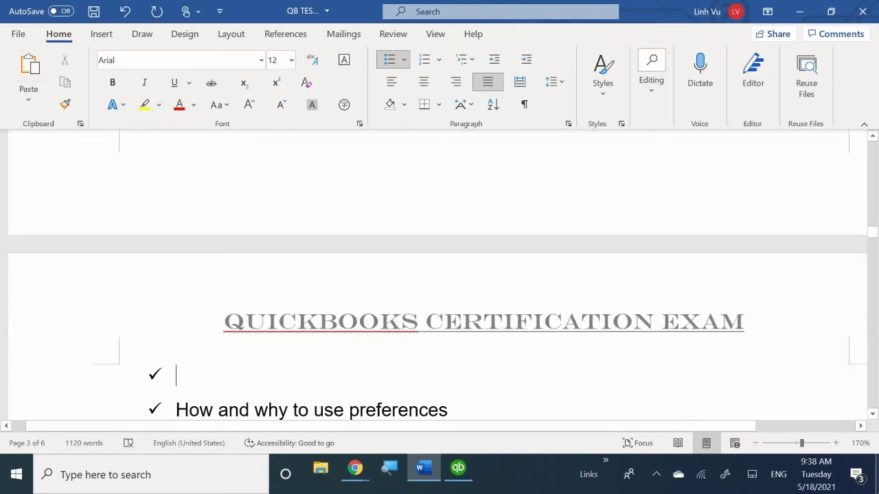
key(Tab)
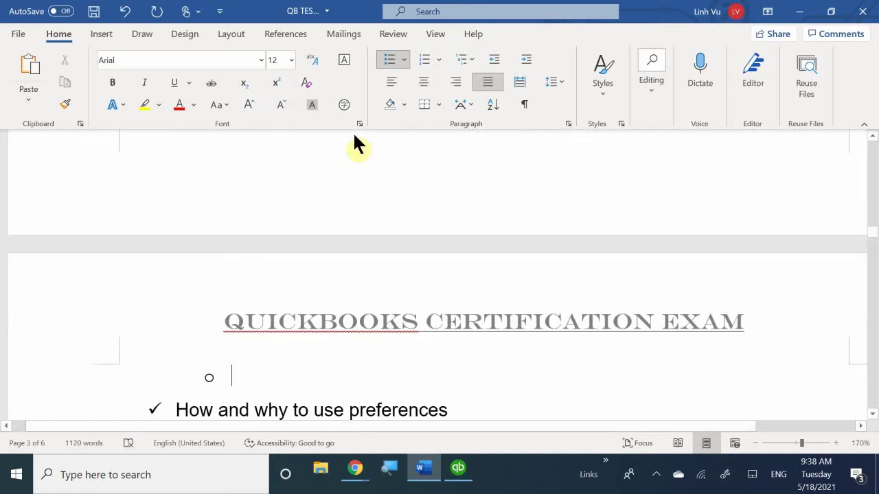
scroll(210, 210, up, 4)
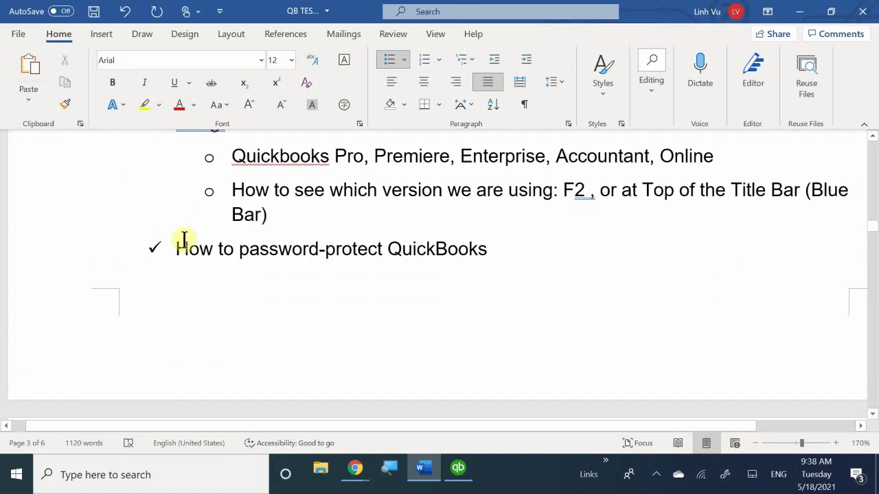
key(Return)
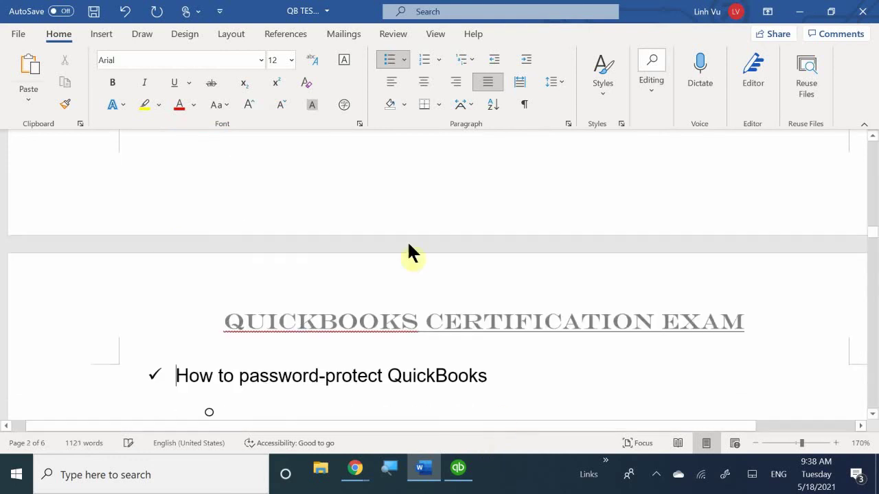
Step: Enter "Easy Step Interview → You can set your password" in the sub-bullet under "How to password-protect QuickBooks"
scroll(122, 96, down, 3)
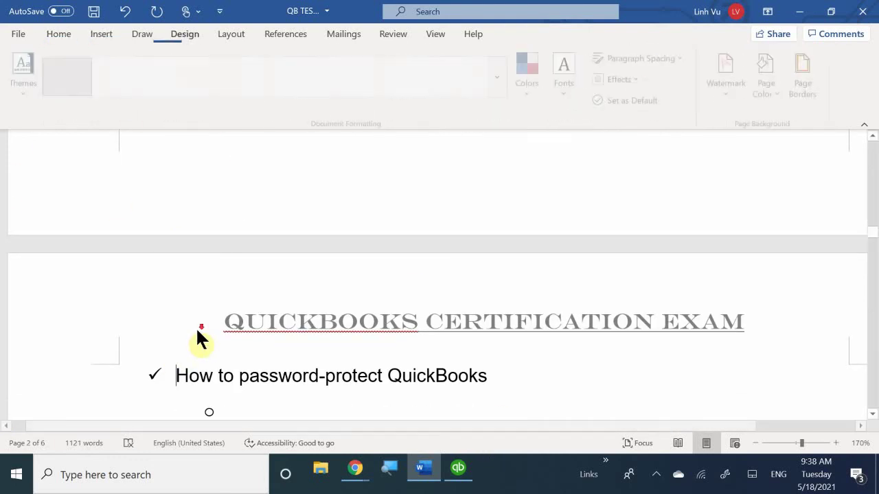
scroll(206, 336, down, 3)
scroll(219, 264, up, 1)
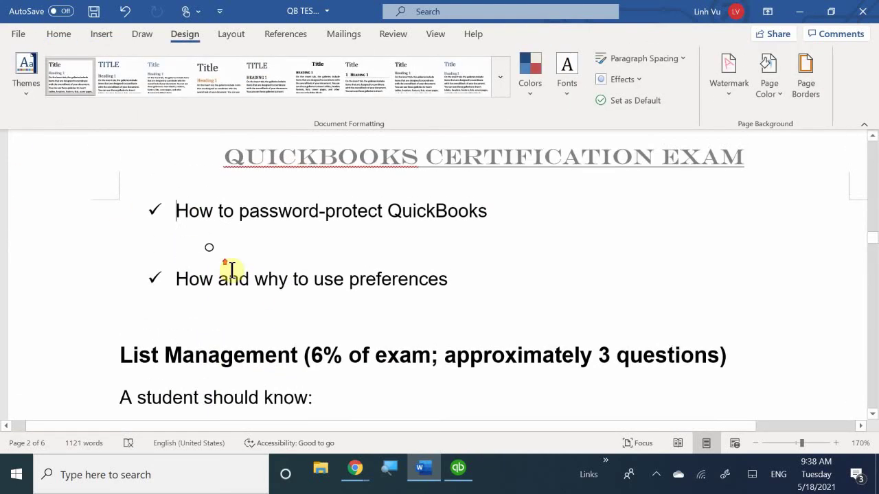
click(267, 249)
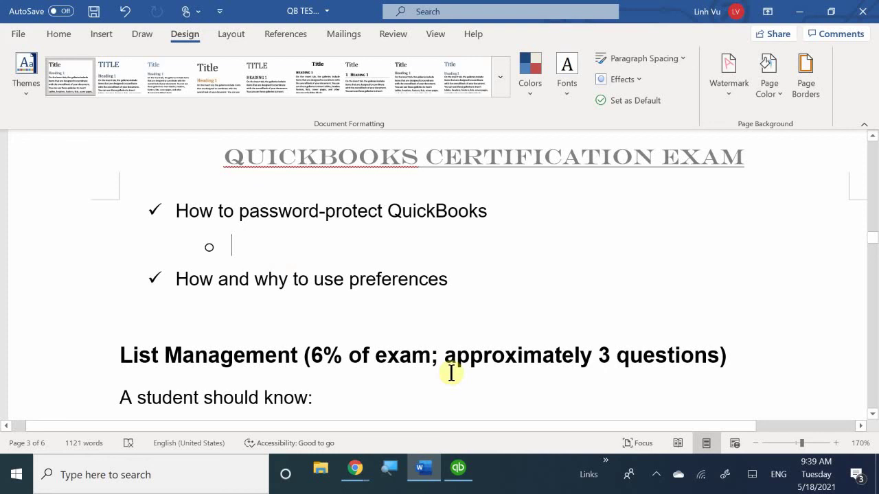
text(Eas)
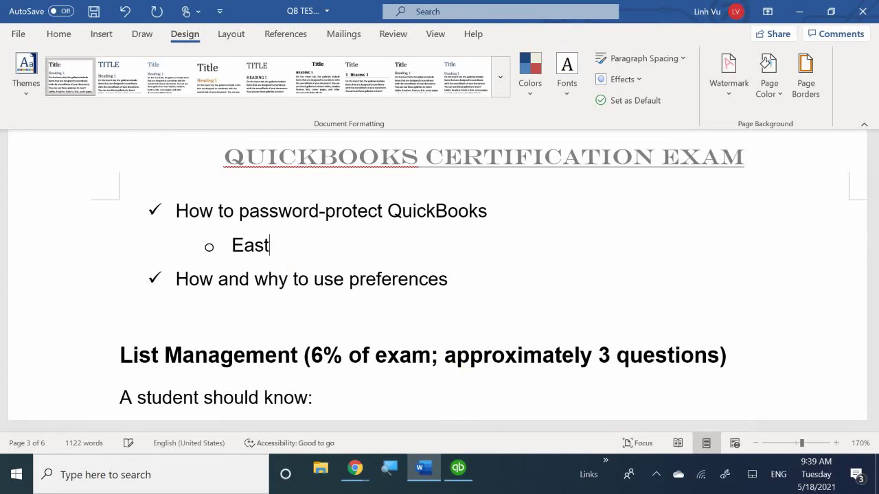
key(BackSpace)
text(y Step Int)
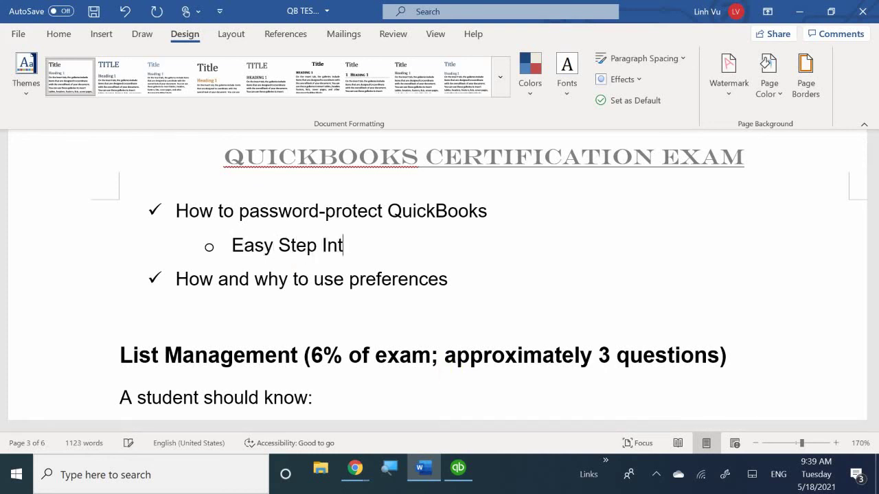
text(erview --)
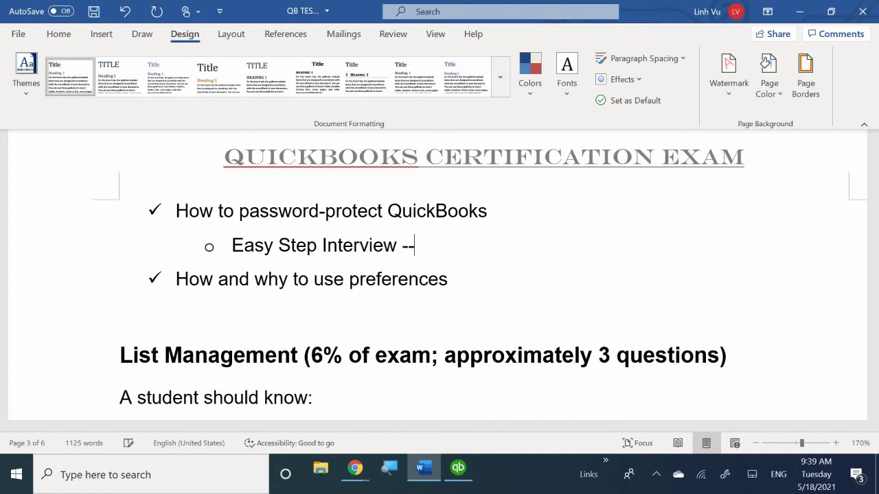
text(> You can set your)
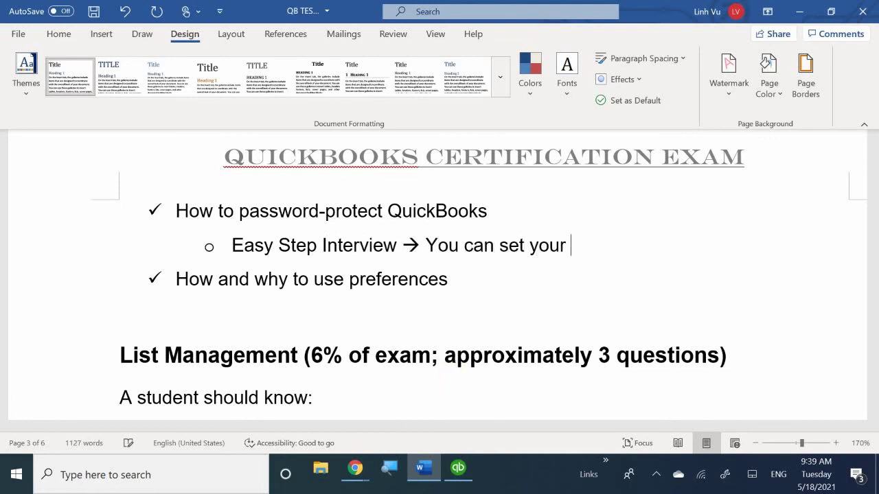
key(BackSpace)
key(BackSpace)
key(BackSpace)
text(ur password)
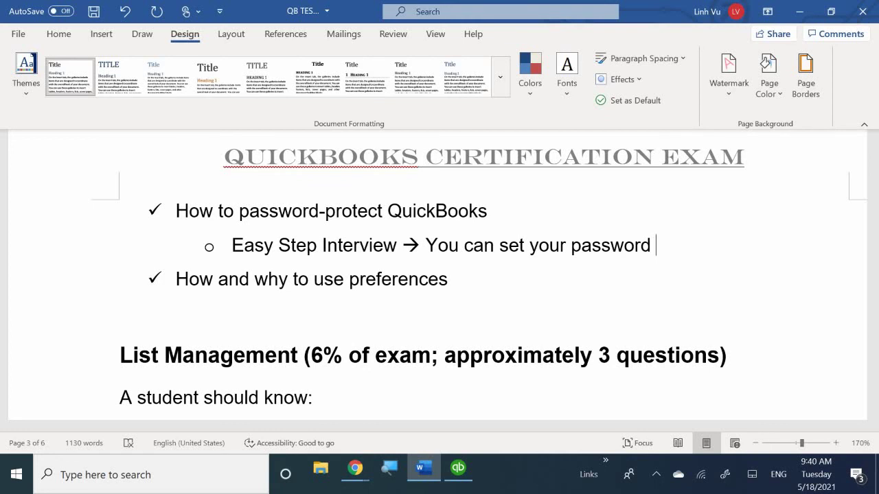
Step: Add a second sub-bullet under "How to password-protect QuickBooks", check QuickBooks for the "Set Up Users and Passwords" options, and return to the Word document
key(Return)
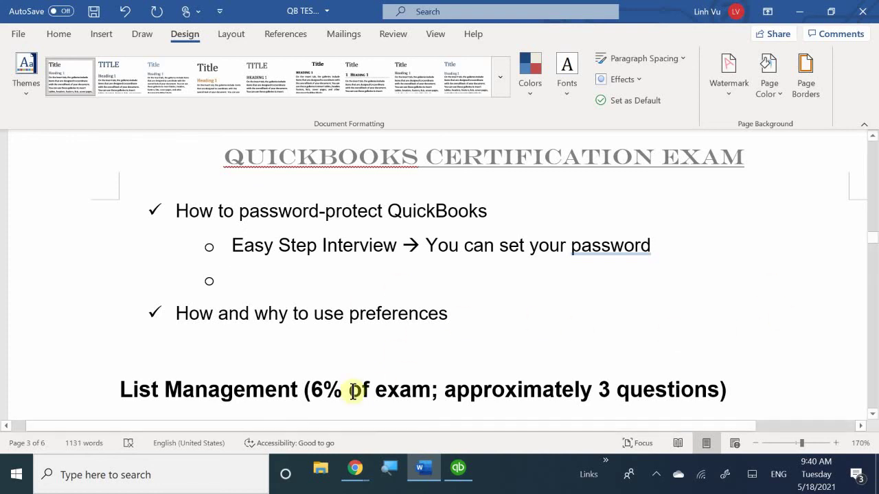
click(457, 471)
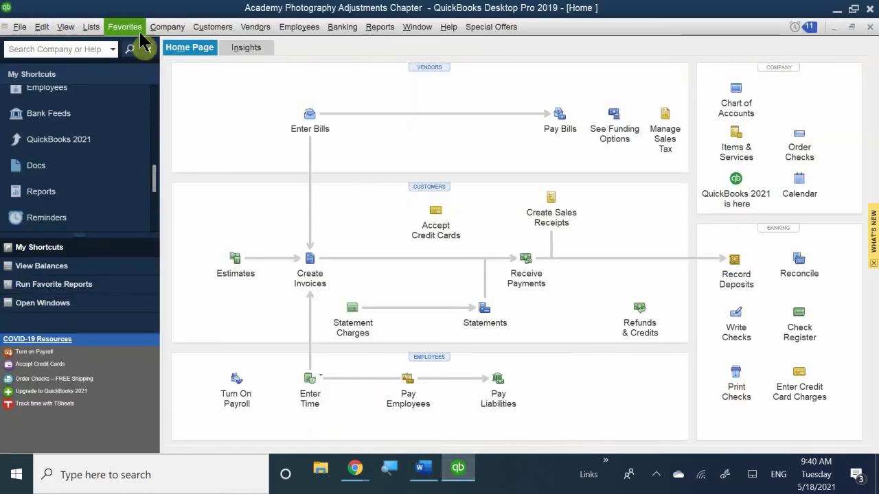
click(172, 27)
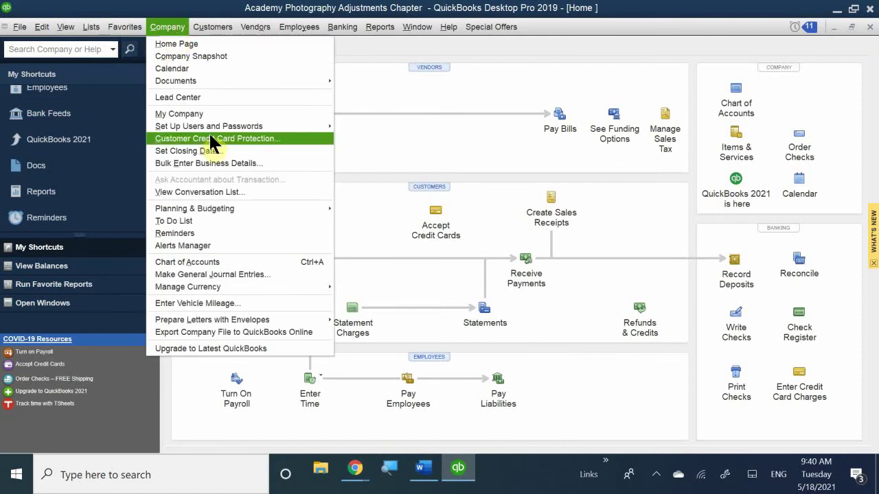
mouse_move(210, 126)
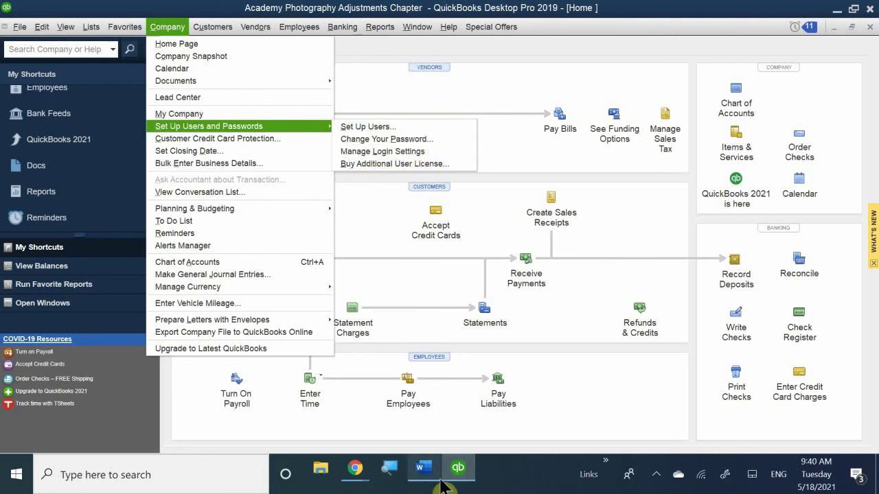
click(441, 386)
right_click(457, 473)
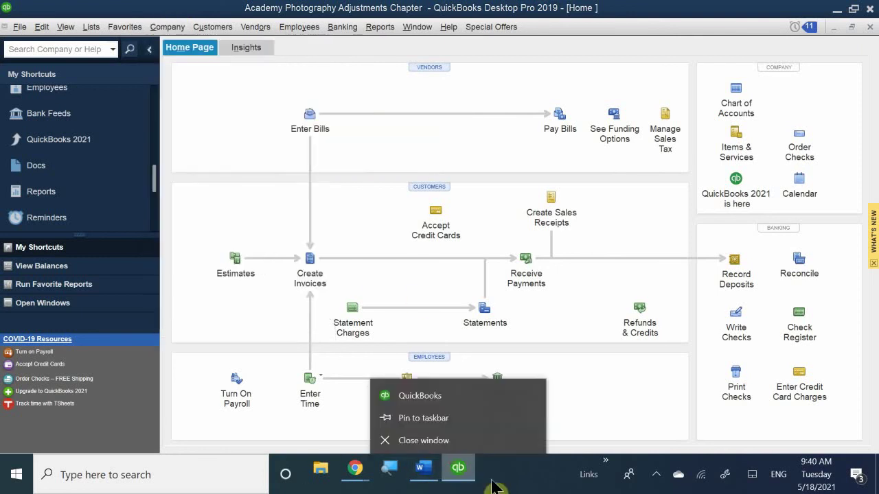
click(421, 470)
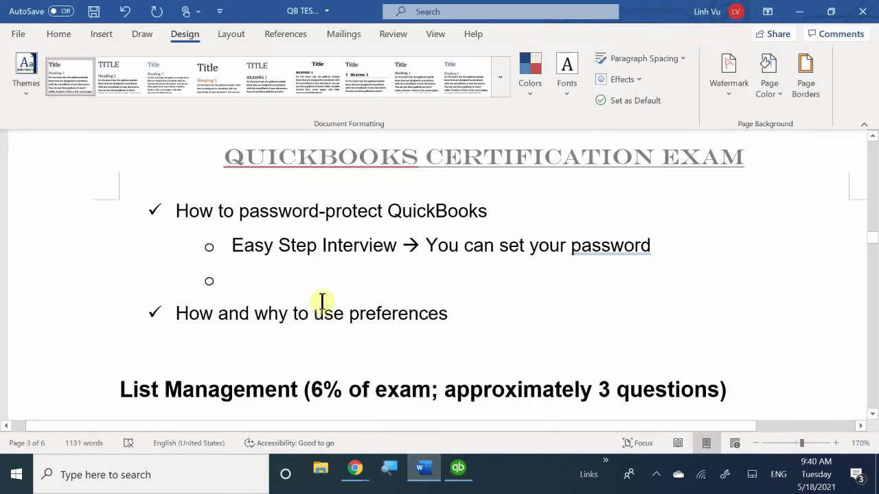
Step: Enter "Company Menu Bar → Set Up Users and Passwords" in the empty sub-bullet under "How to password-protect QuickBooks"
text(C)
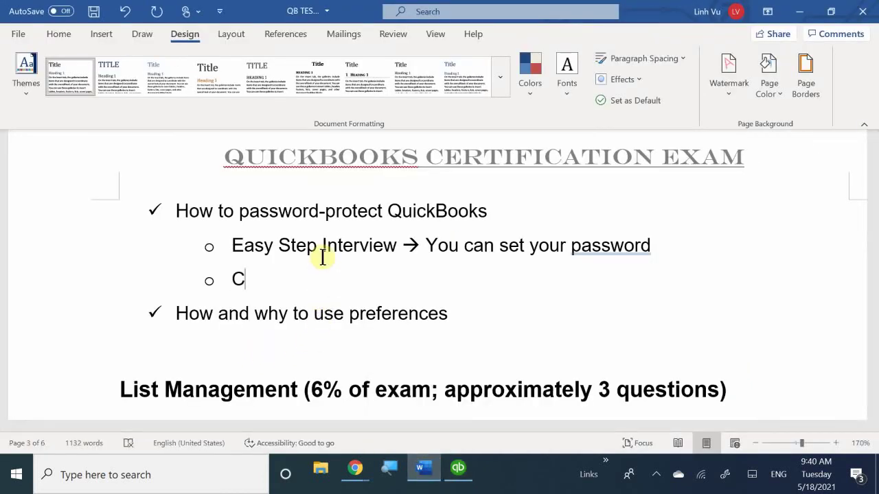
text(ompany)
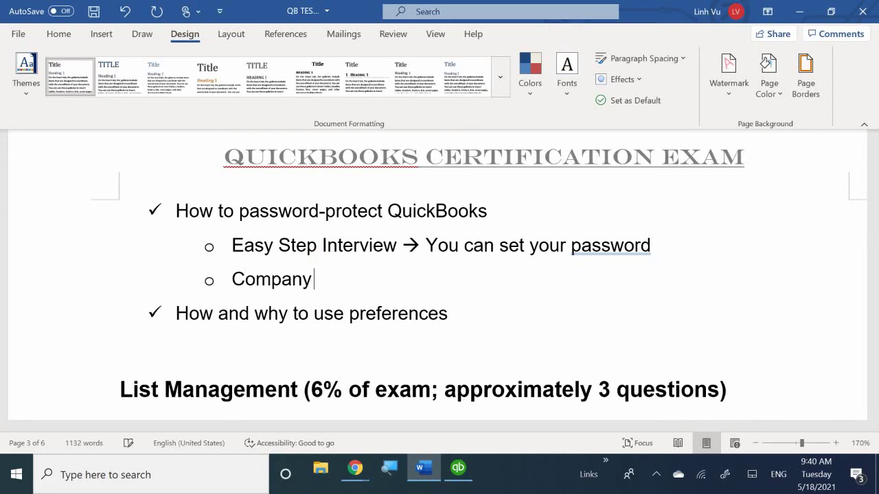
text( Meny)
key(BackSpace)
key(BackSpace)
text(u Bar)
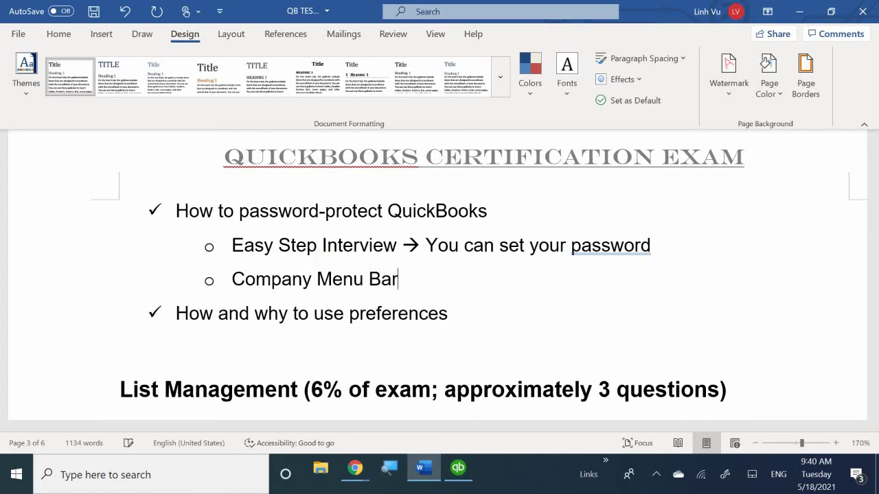
text( --> Set yo)
key(BackSpace)
key(BackSpace)
text(U)
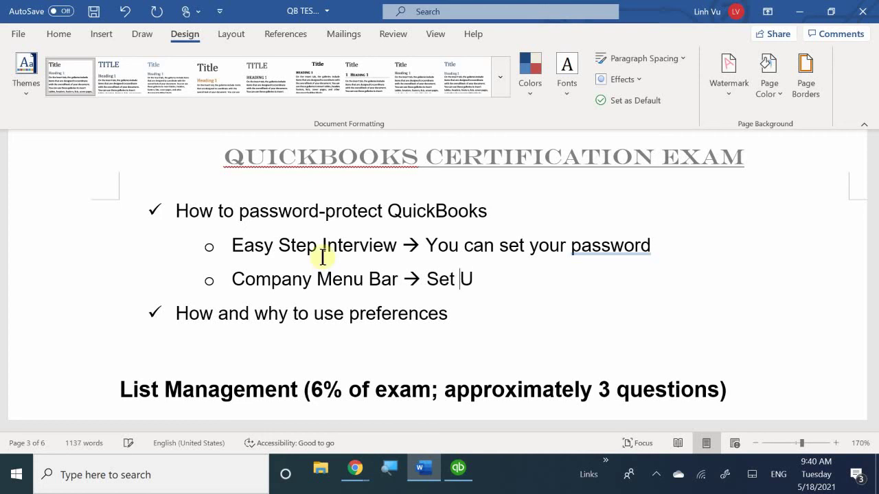
text(p Users abd)
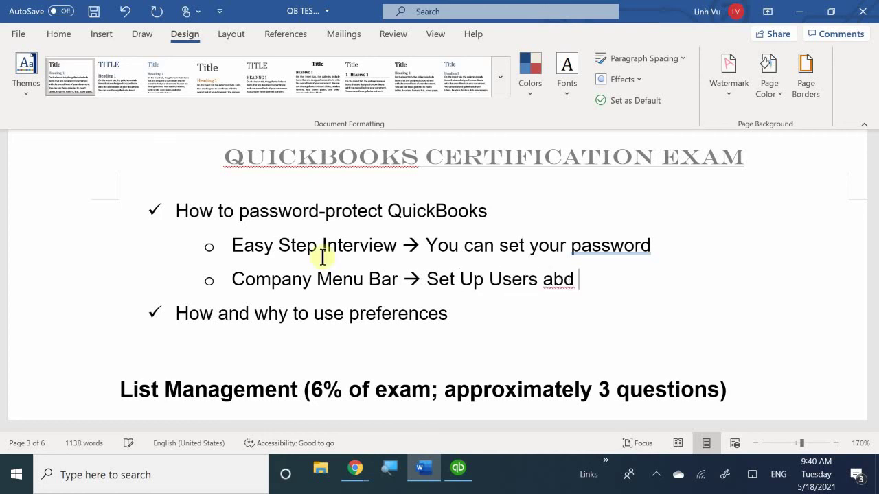
key(BackSpace)
text(nd Password)
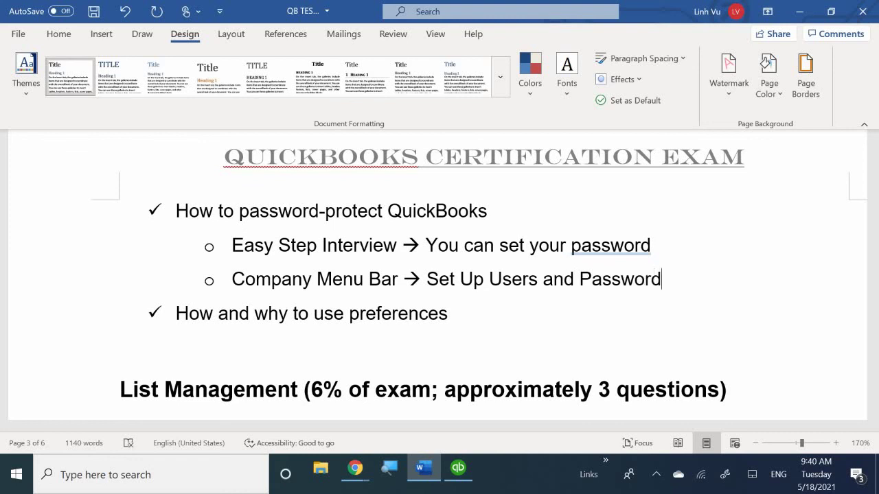
text(s)
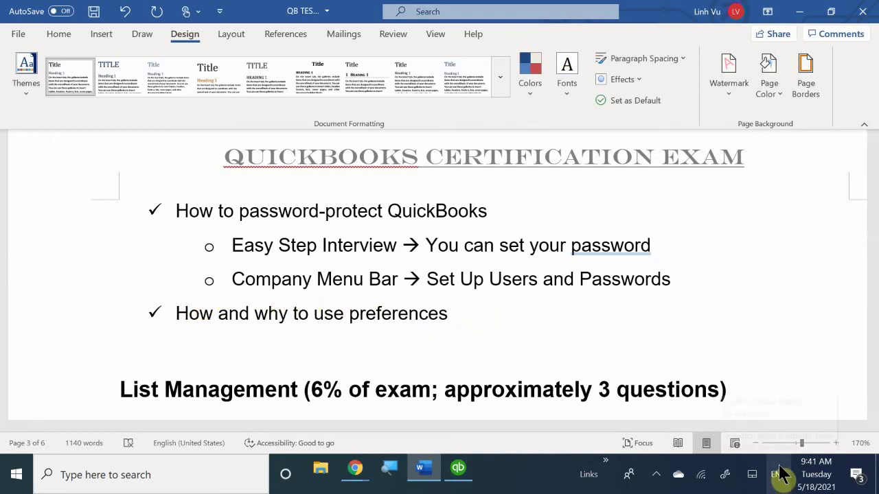
Step: Add two sub-bullets, "Why:" and "How:", under "How and why to use preferences"
key(Return)
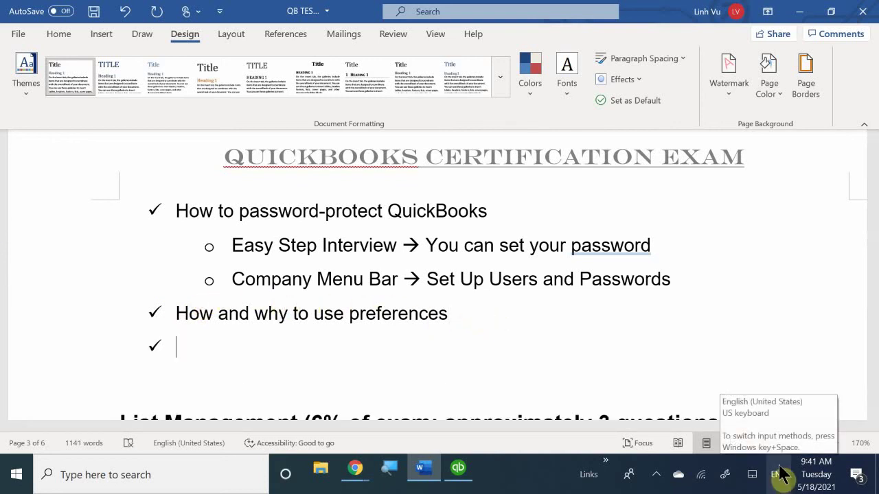
key(Tab)
text(Why:)
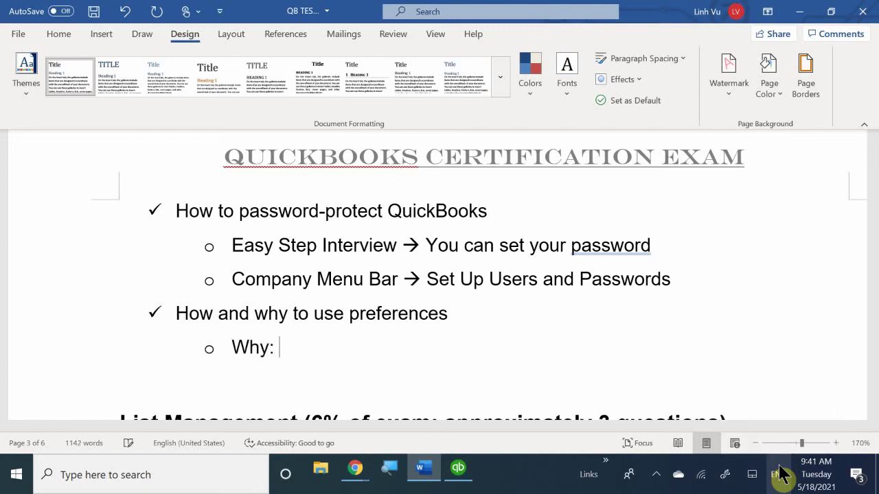
key(Return)
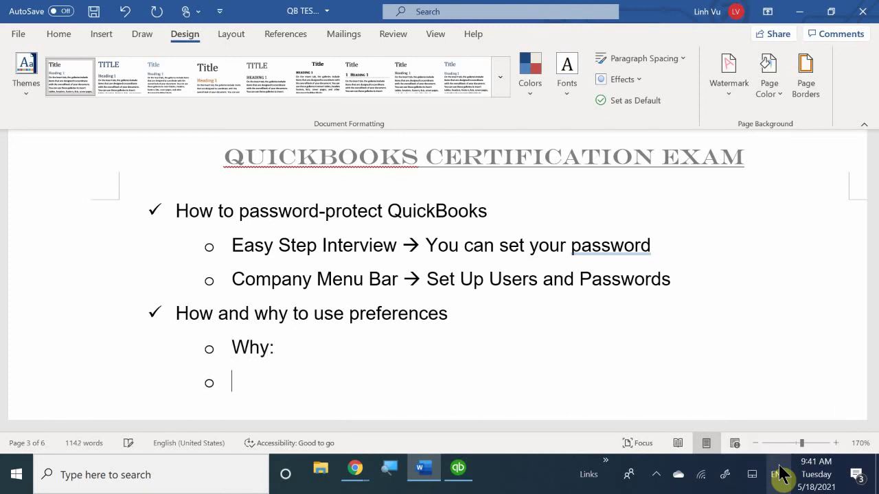
text(How)
text(")
key(BackSpace)
text(l)
text(:)
Step: Fill in the "Why:" sub-bullet with "Easy to access/ quicker to access"
key(Up)
text(Easy to)
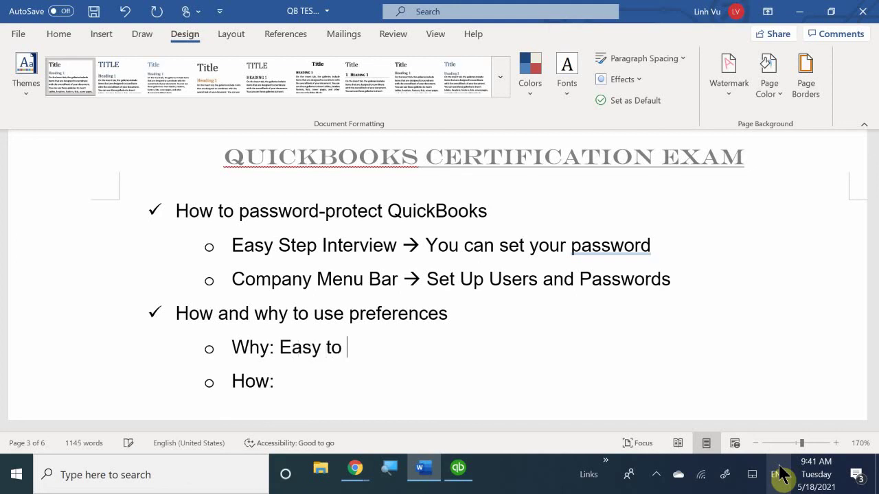
key(BackSpace)
key(BackSpace)
key(BackSpace)
text(to access/ )
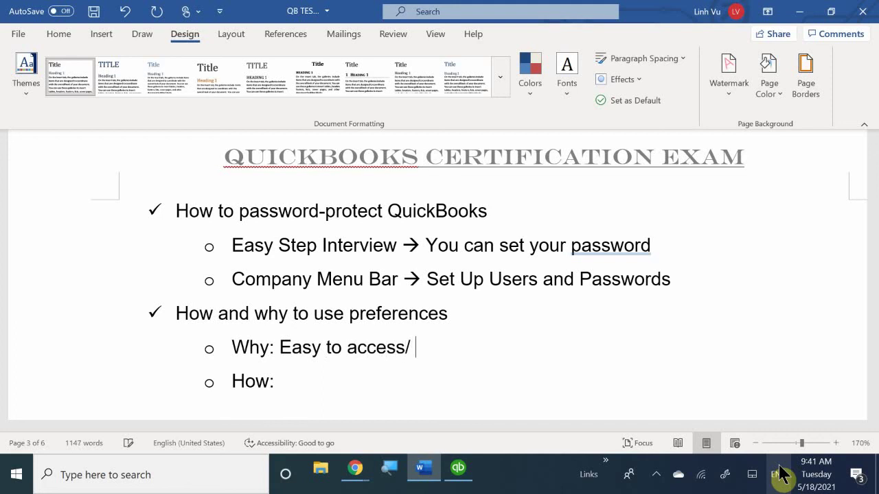
text(quicker to access)
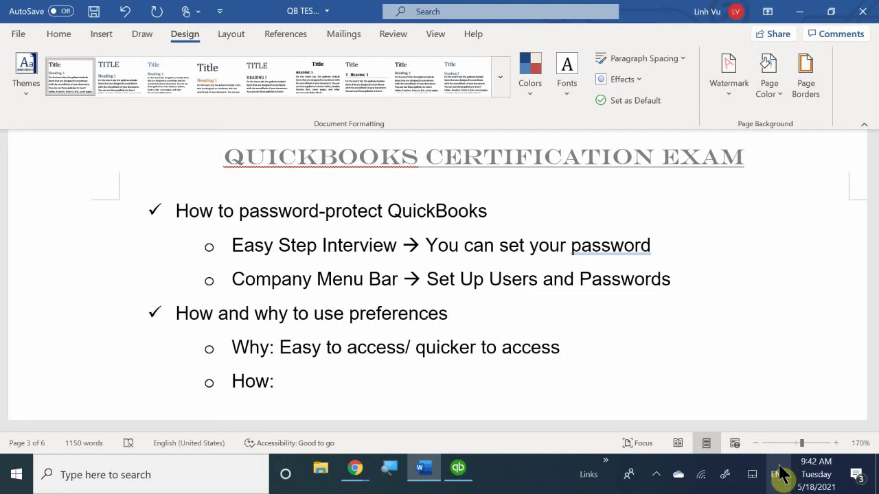
Step: Extend the "Why:" sub-bullet with a third reason, "/ Easy to enter a transaction"
key(BackSpace)
text(/ Eas)
text(u)
key(BackSpace)
key(BackSpace)
text(y tp )
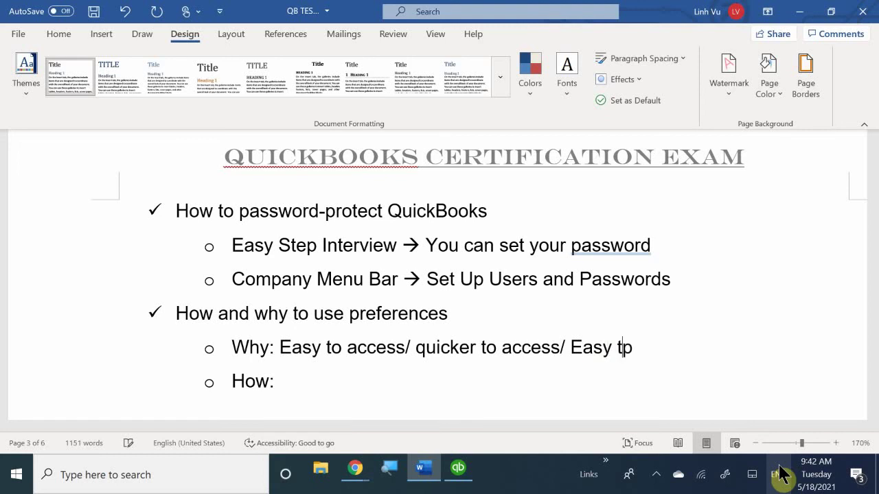
text(e)
key(BackSpace)
key(BackSpace)
key(BackSpace)
text(o )
text(enter a)
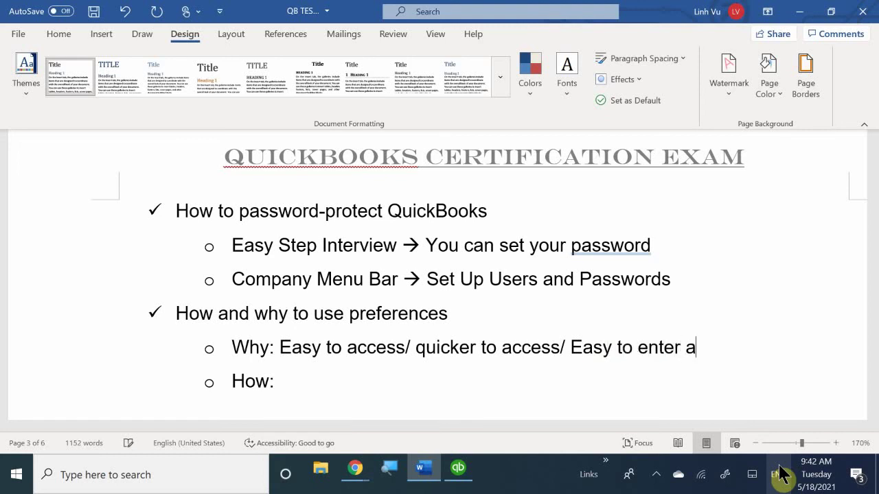
text( transaction)
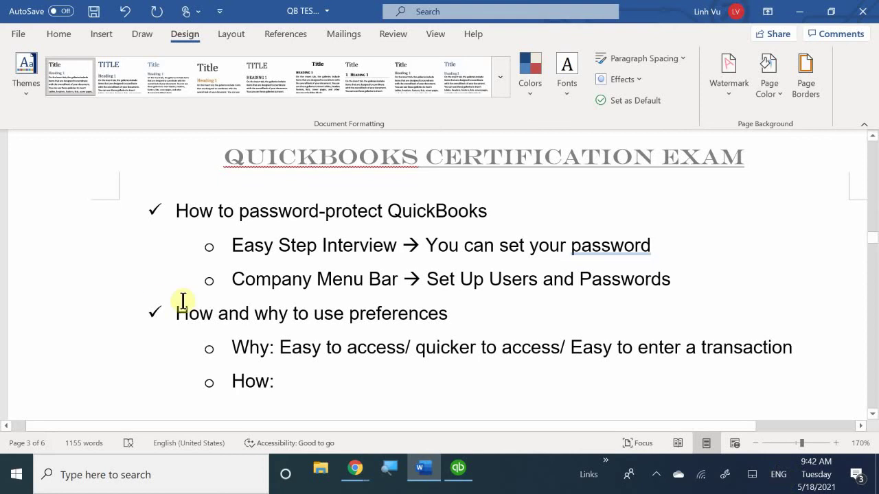
Step: Switch to QuickBooks to view the personal and company preferences for Items & Inventory, and go back to the Word document
mouse_move(462, 476)
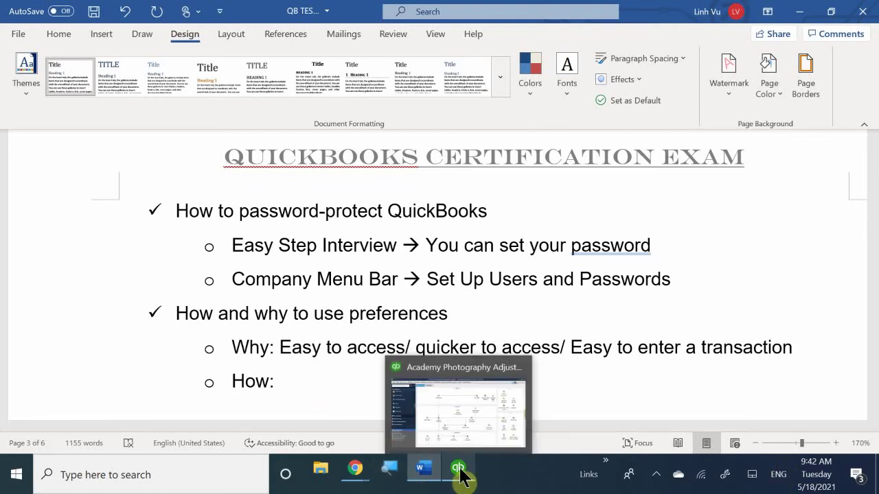
click(448, 415)
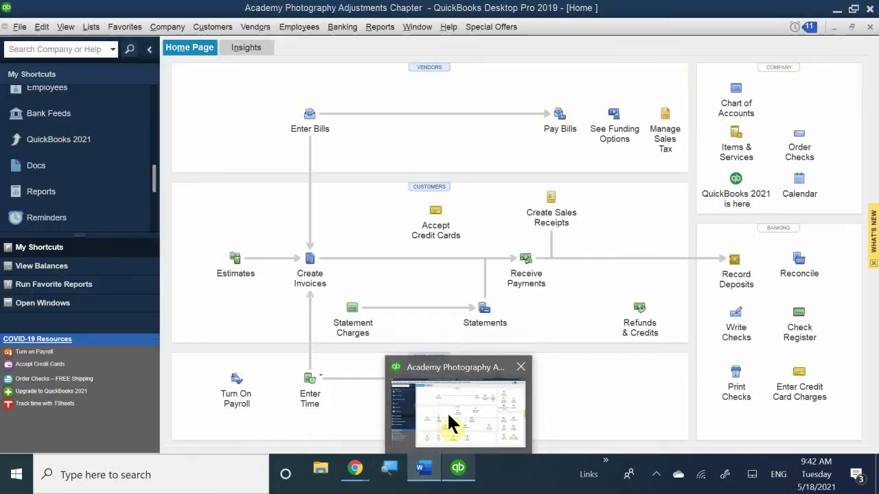
click(42, 27)
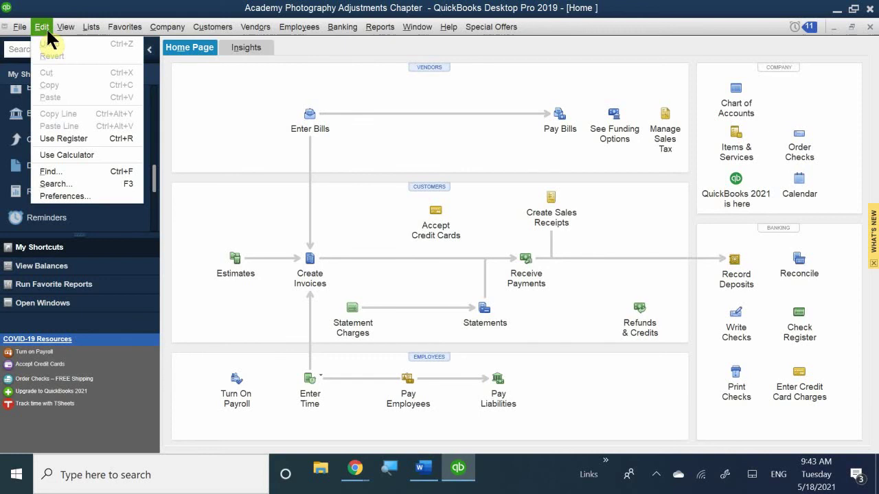
click(103, 197)
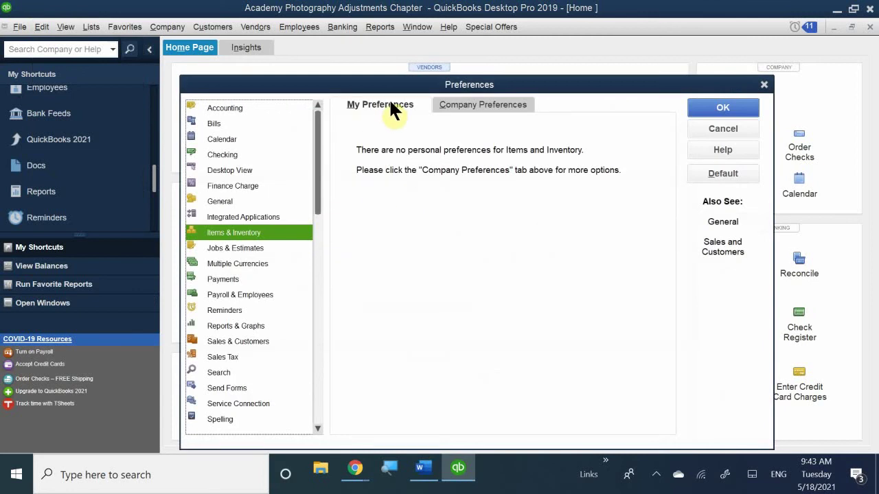
click(472, 105)
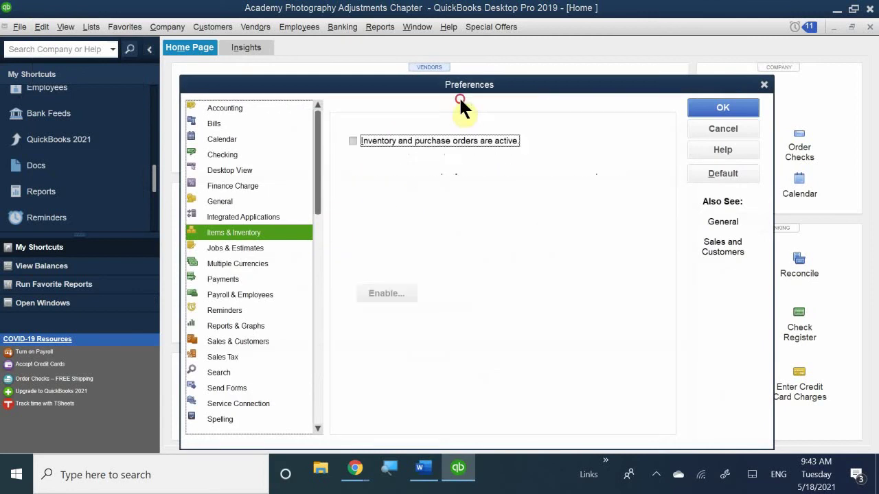
click(424, 472)
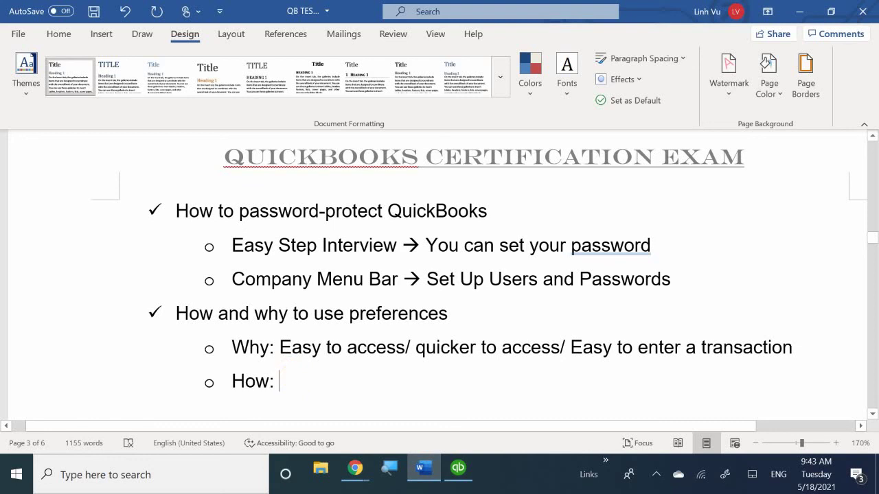
Step: Complete the "How:" sub-bullet with "Edit Menu Bar → Preferences"
text(Edut)
key(BackSpace)
key(BackSpace)
text(it Meny)
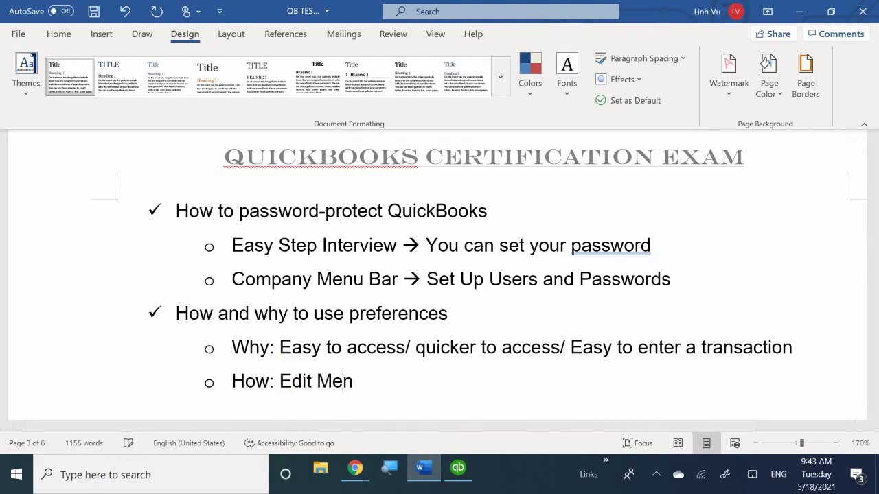
key(BackSpace)
key(BackSpace)
text(u Bar -->)
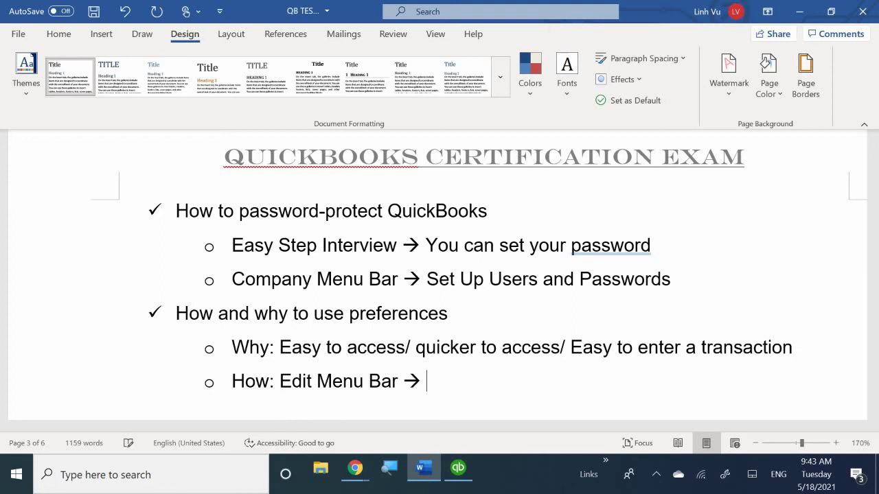
text( Preferen)
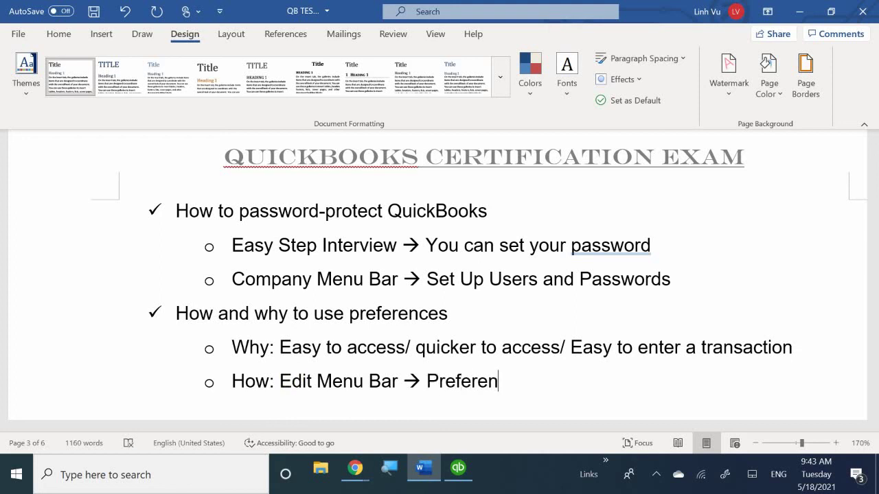
text(ces)
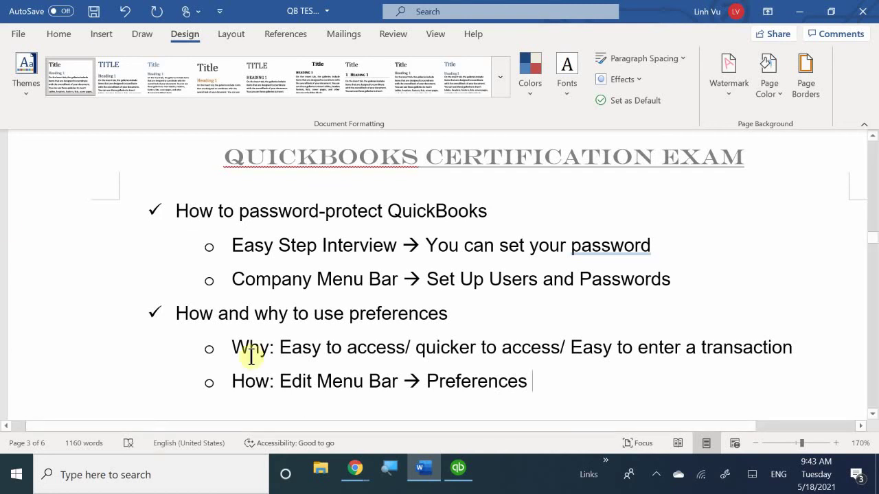
Step: Review the List Management section and its topics on managing list entries
scroll(263, 318, down, 5)
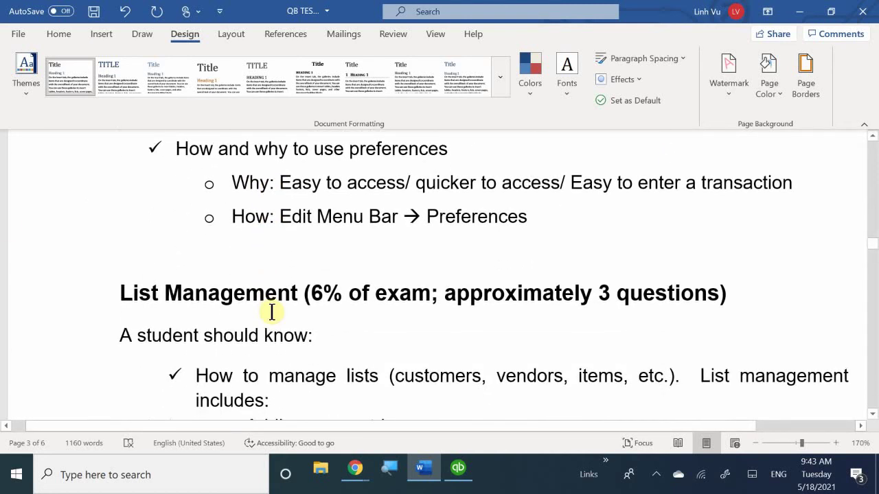
scroll(272, 312, down, 3)
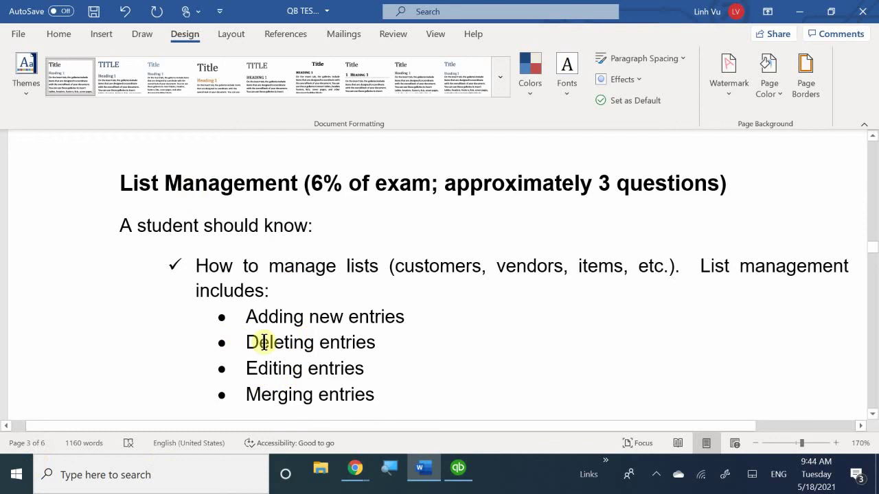
scroll(275, 343, down, 2)
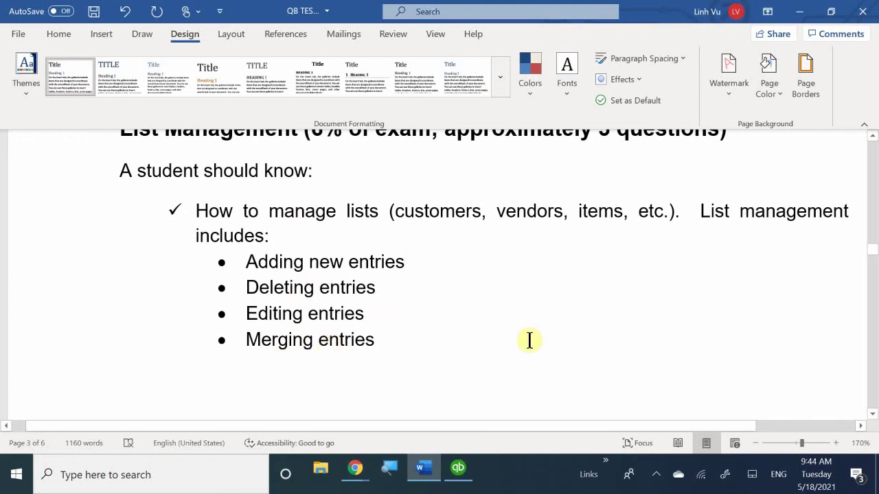
Step: Add two sub-bullets, "People:" and "Items:", under the "Adding new entries" bullet
key(Return)
key(Tab)
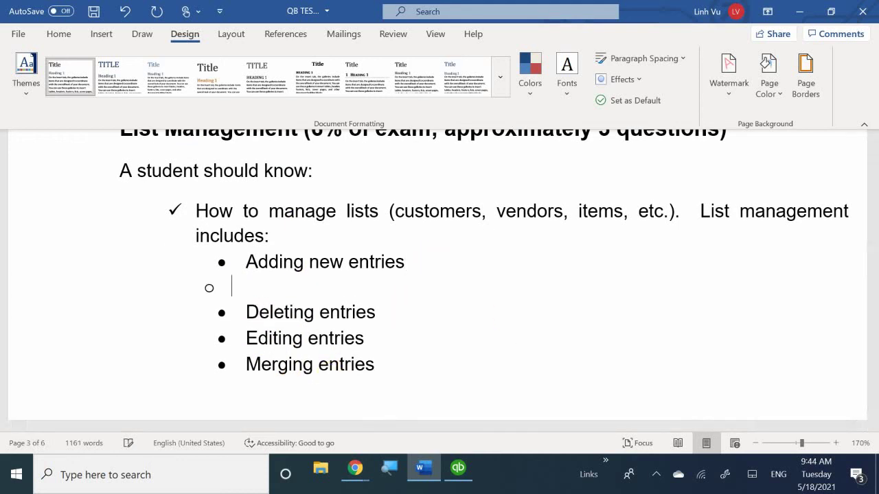
key(Tab)
text(Per)
key(BackSpace)
text(ople:)
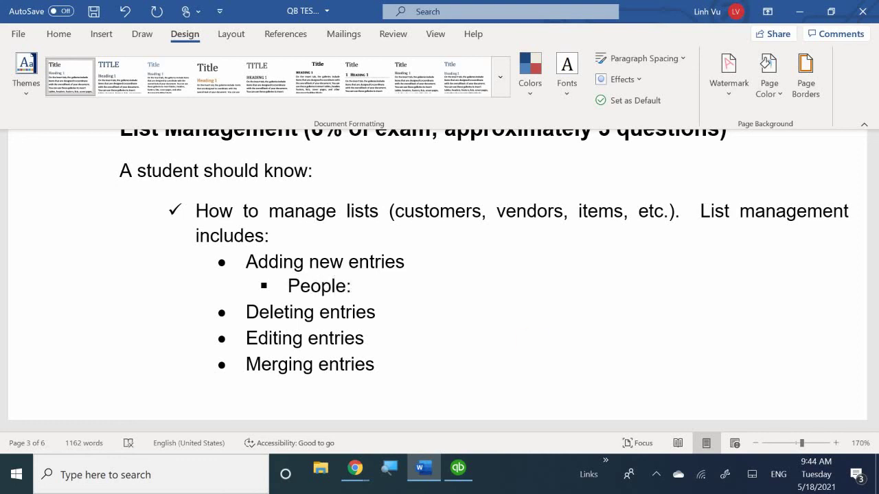
key(Return)
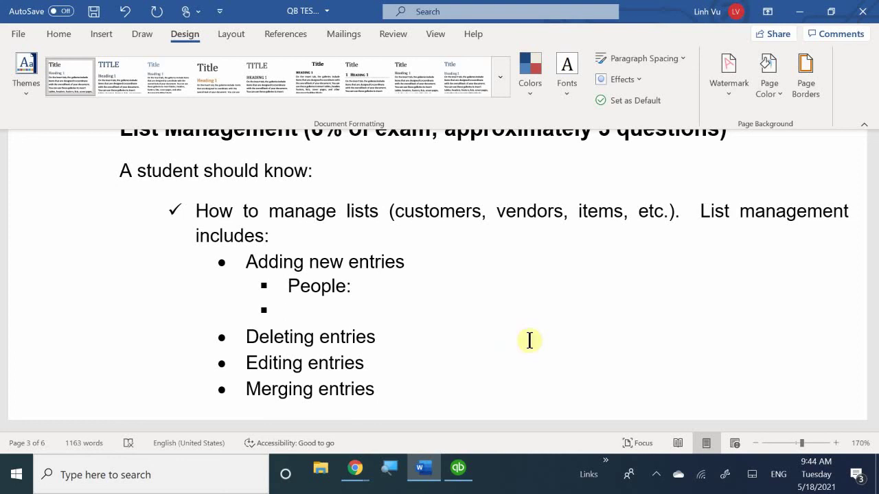
text(Items:)
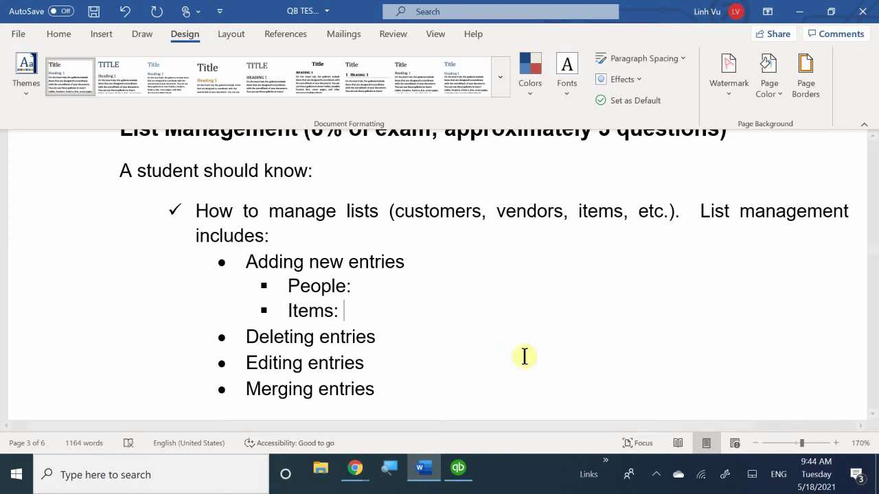
Step: Begin the "People:" sub-bullet's instructions with "Centers →"
click(384, 280)
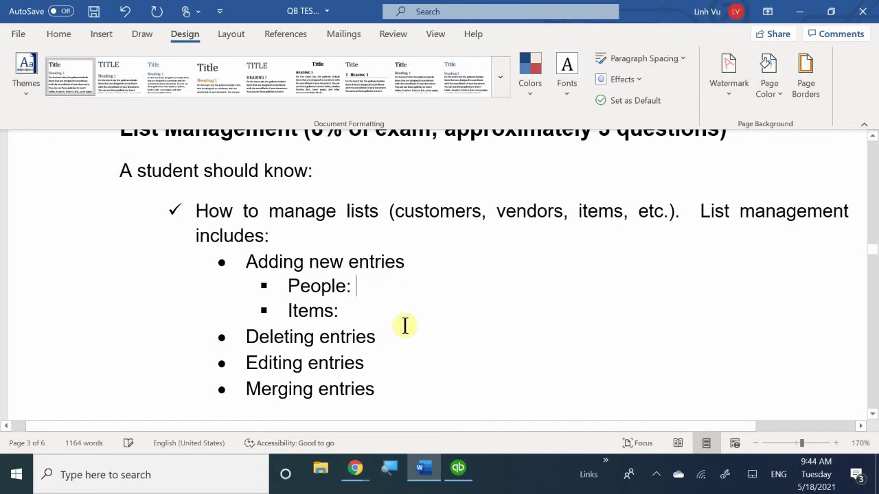
text(Centers )
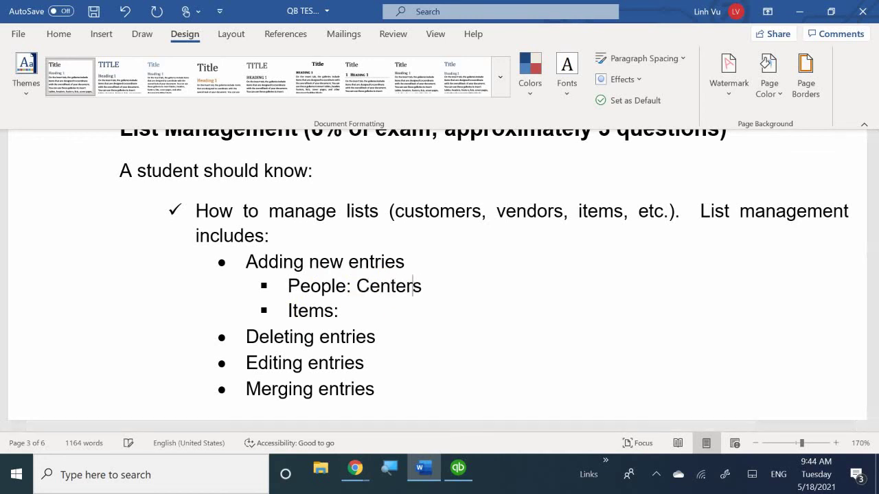
text(--)
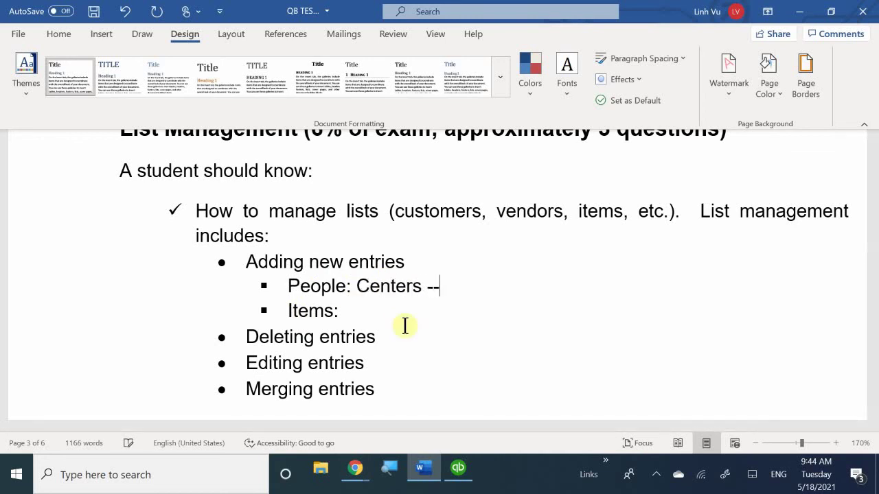
text(/)
key(BackSpace)
text(>)
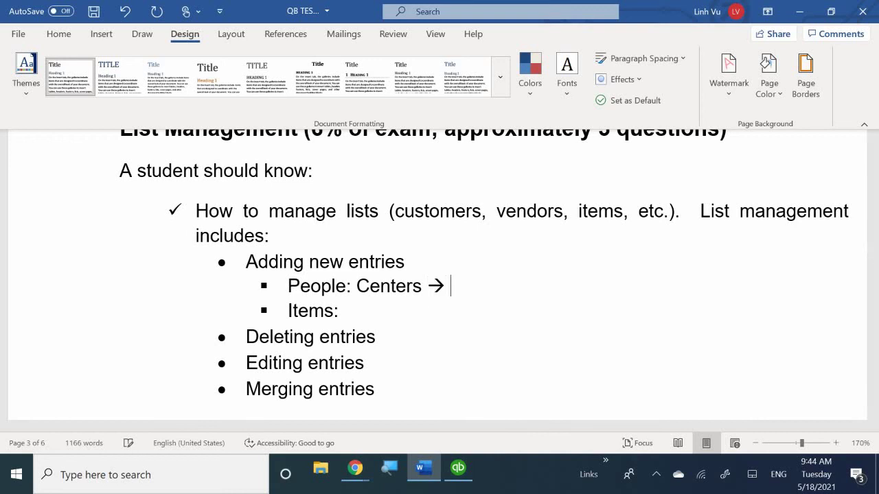
Step: Switch to QuickBooks, close the preferences and examine the Customer Center's options for managing customers, and return to the Word document
click(457, 470)
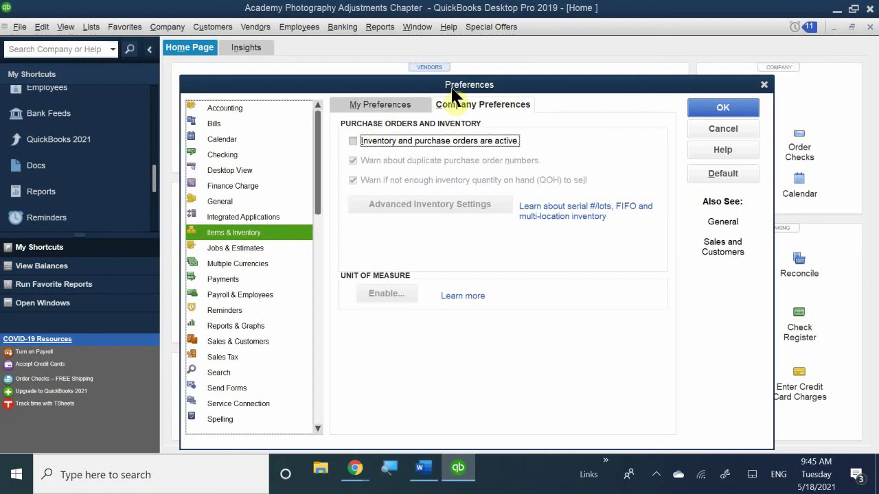
click(701, 111)
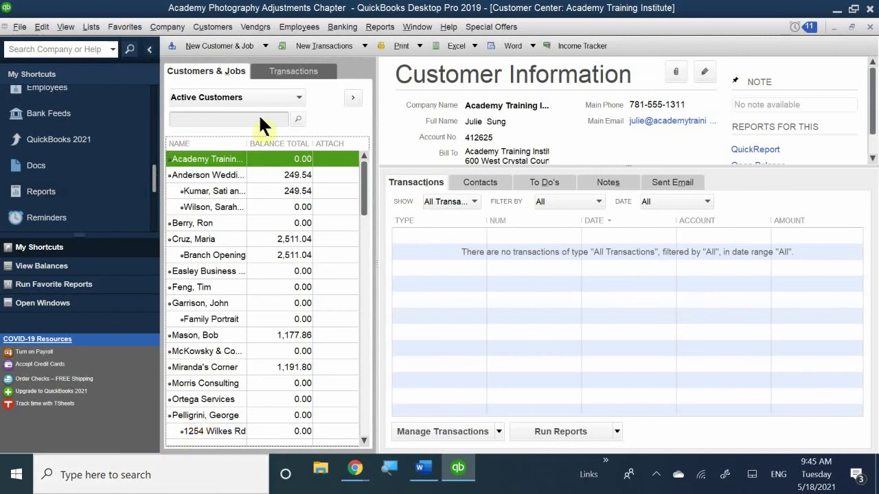
click(498, 431)
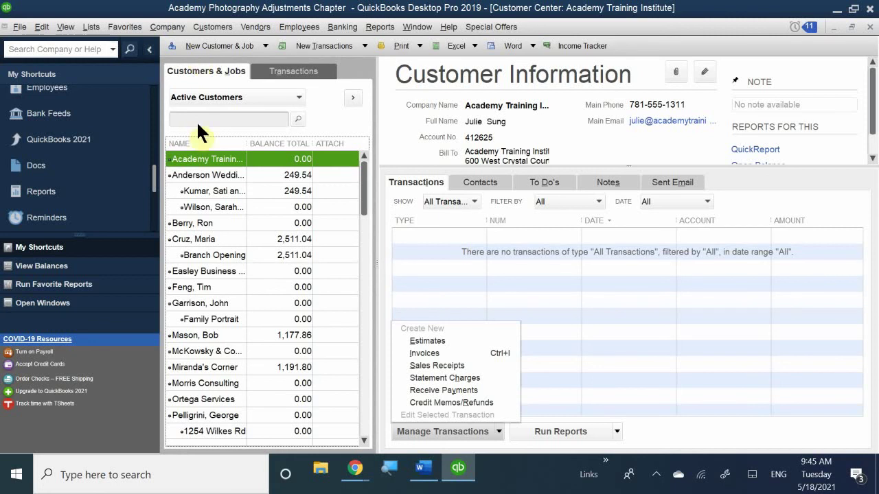
right_click(250, 269)
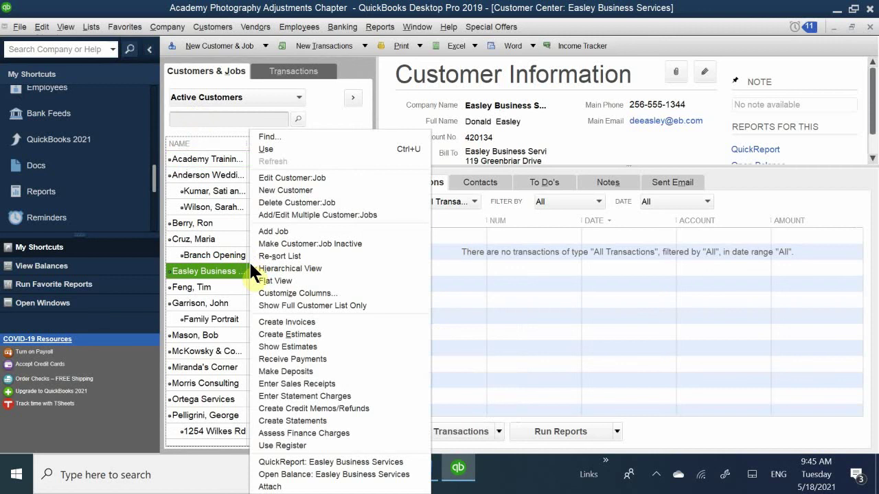
click(490, 472)
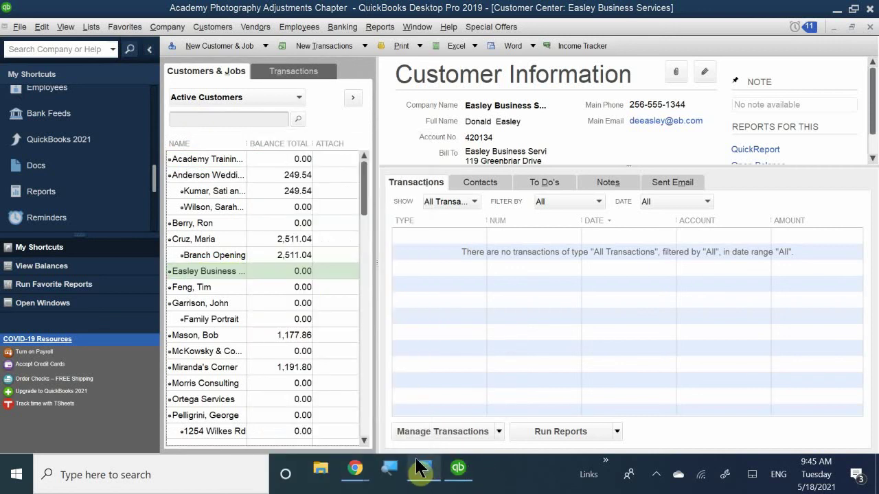
click(423, 468)
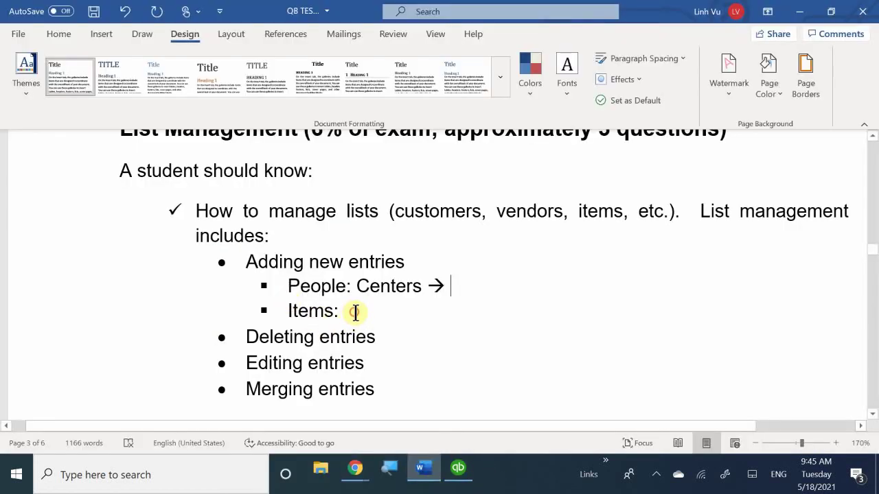
Step: Continue the "People:" sub-bullet with "Top of the Center → New"
click(470, 285)
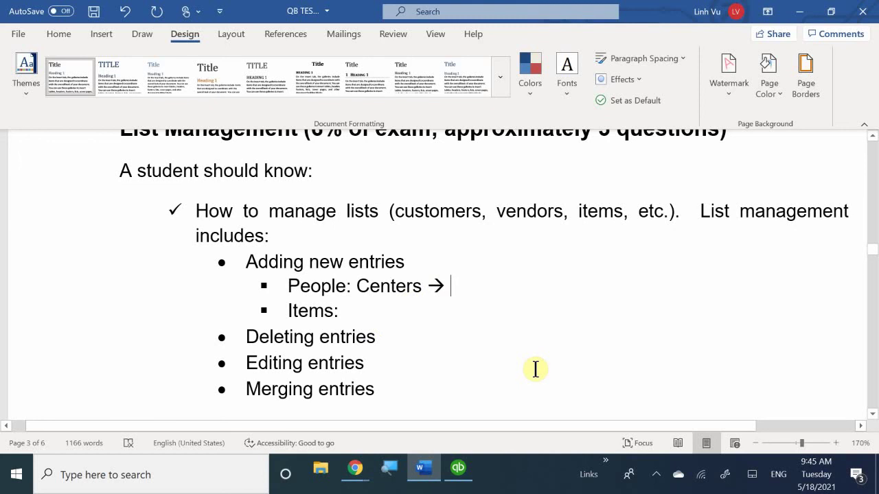
text(B)
key(BackSpace)
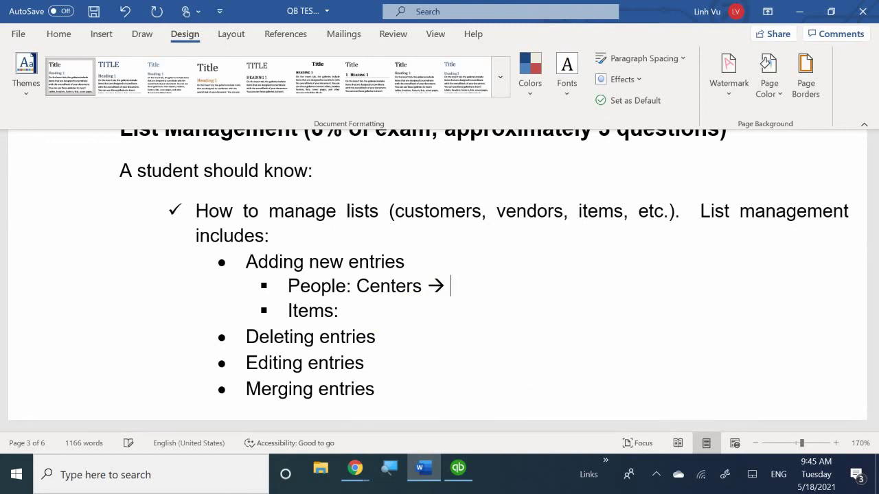
text(A)
key(BackSpace)
text(T)
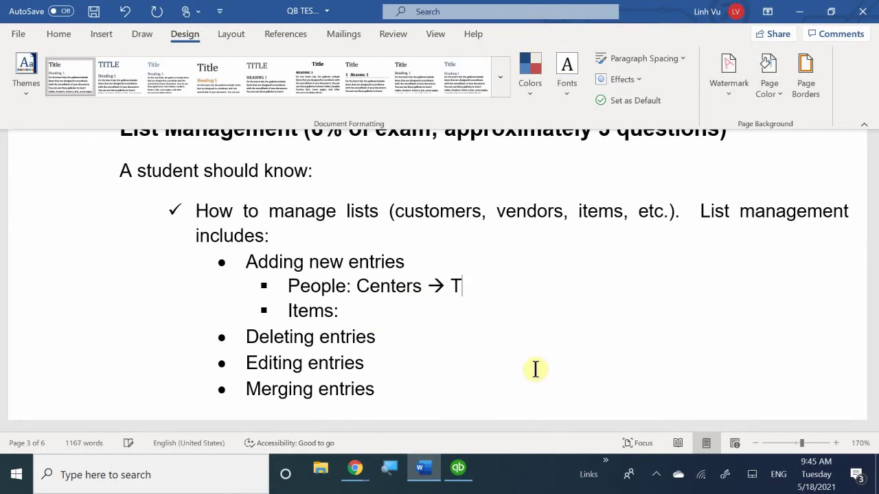
text(io)
key(BackSpace)
key(BackSpace)
text(op )
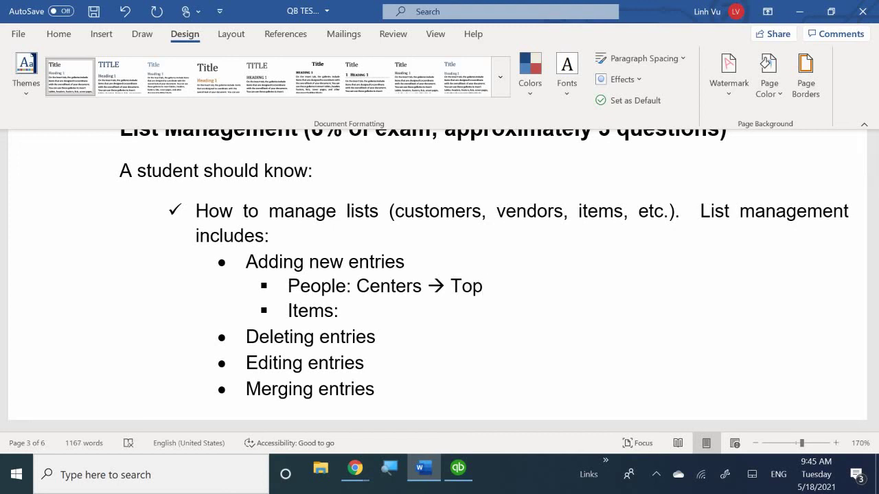
text(of the Cente)
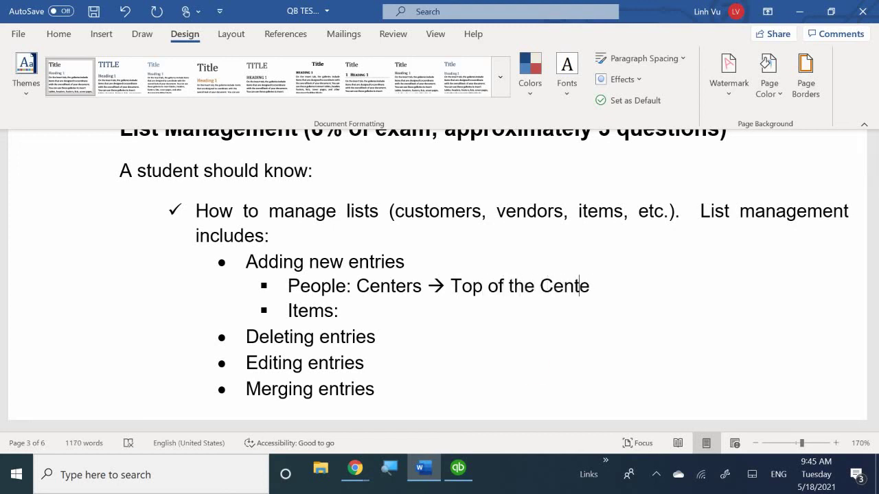
text(r--)
key(BackSpace)
key(BackSpace)
text(-0)
key(BackSpace)
text(-> New )
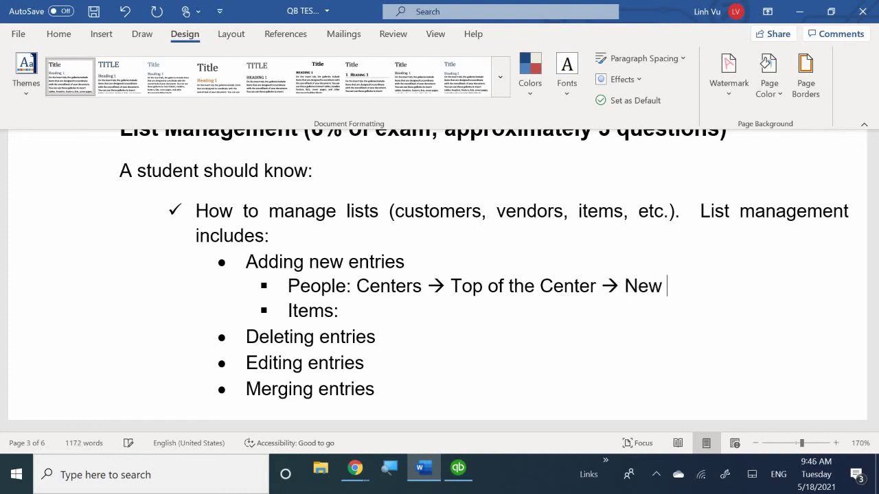
Step: Add the alternative "or Right-Click" at the end of the "People:" sub-bullet
text(or Rick)
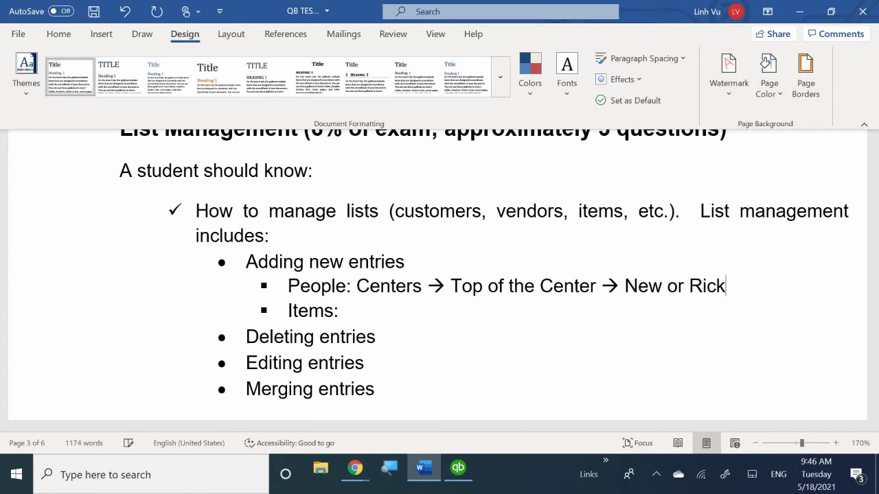
key(BackSpace)
key(BackSpace)
text(ght)
text(-Ck)
text(u)
key(BackSpace)
key(BackSpace)
text(lick)
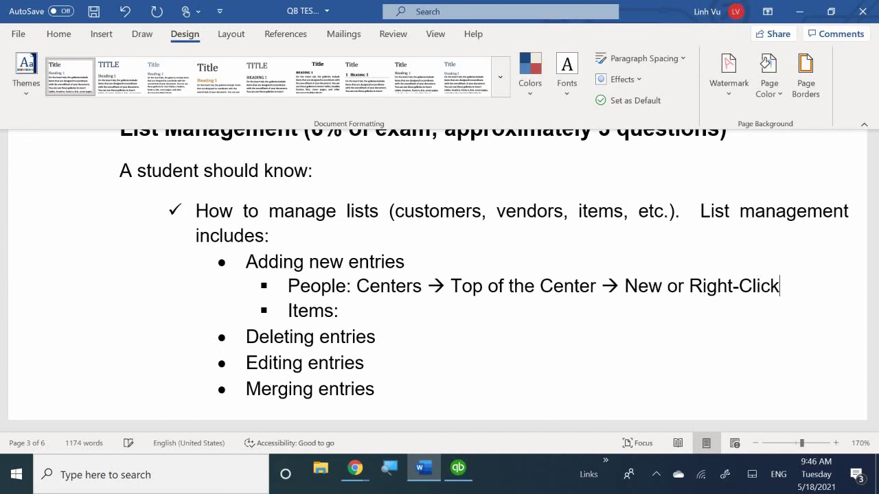
Step: Switch to QuickBooks to examine the Item List and its commands for managing items, and return to the "Items:" sub-bullet in Word
click(344, 310)
click(458, 468)
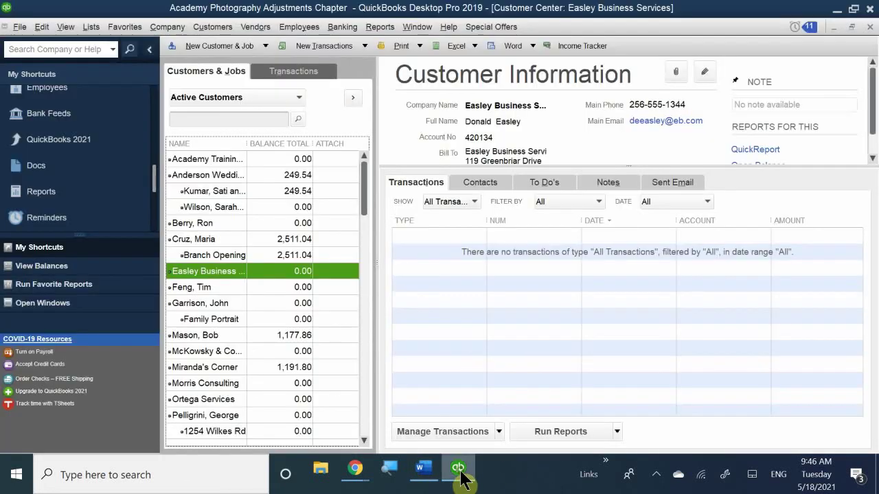
click(100, 26)
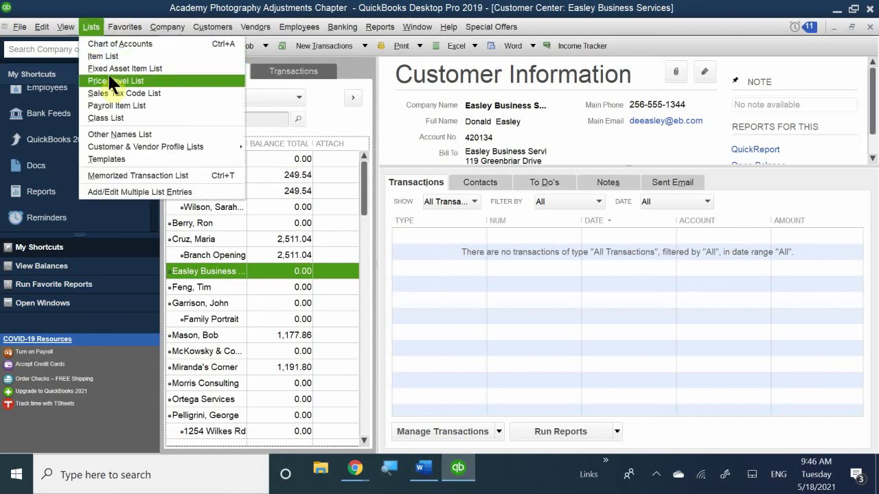
click(111, 57)
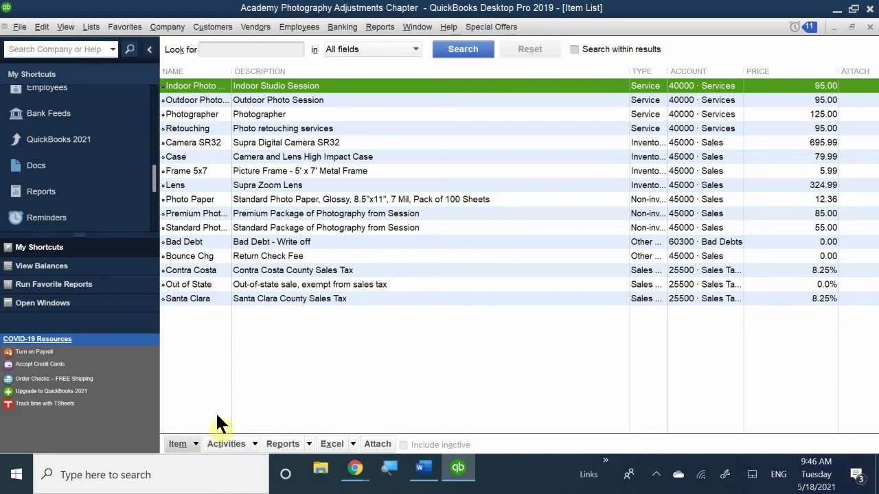
click(211, 26)
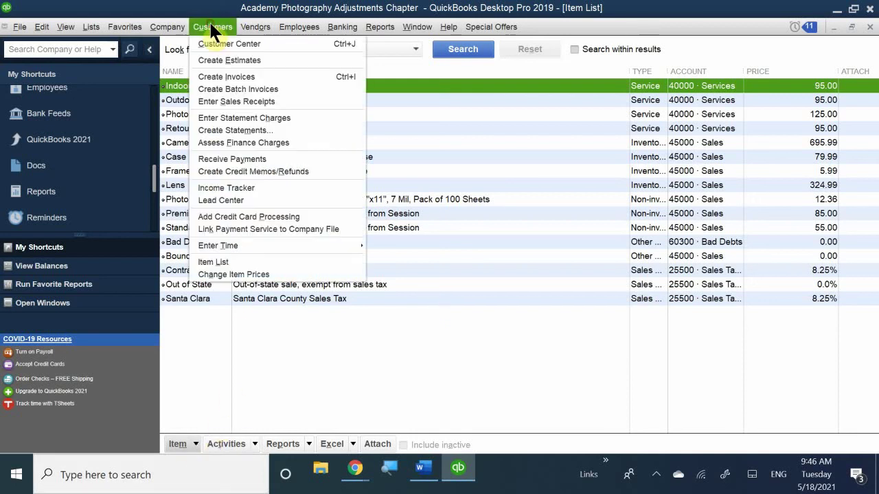
mouse_move(248, 30)
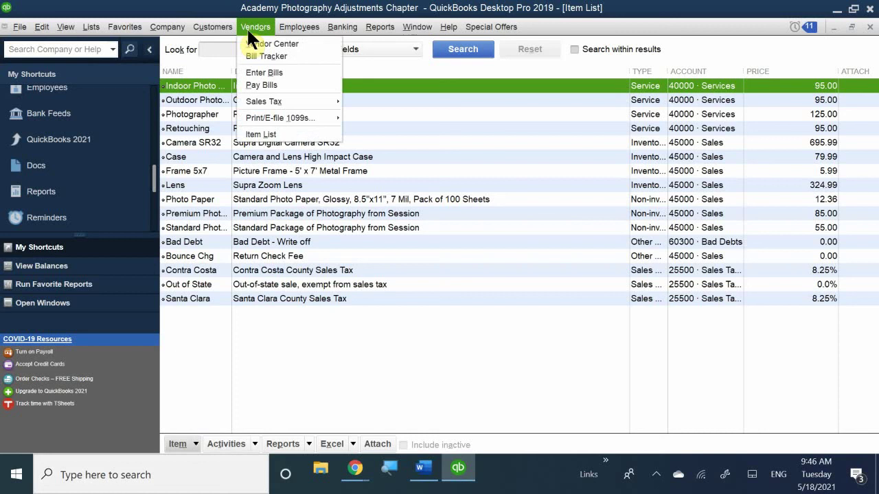
mouse_move(111, 29)
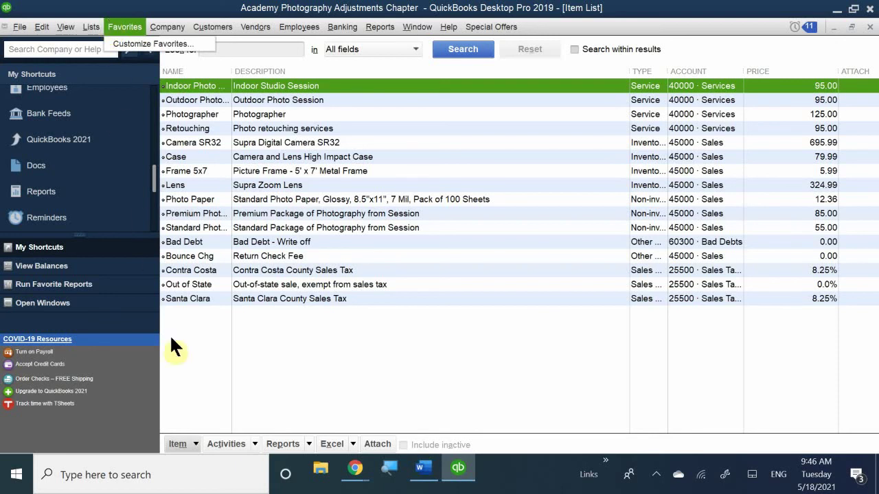
click(196, 444)
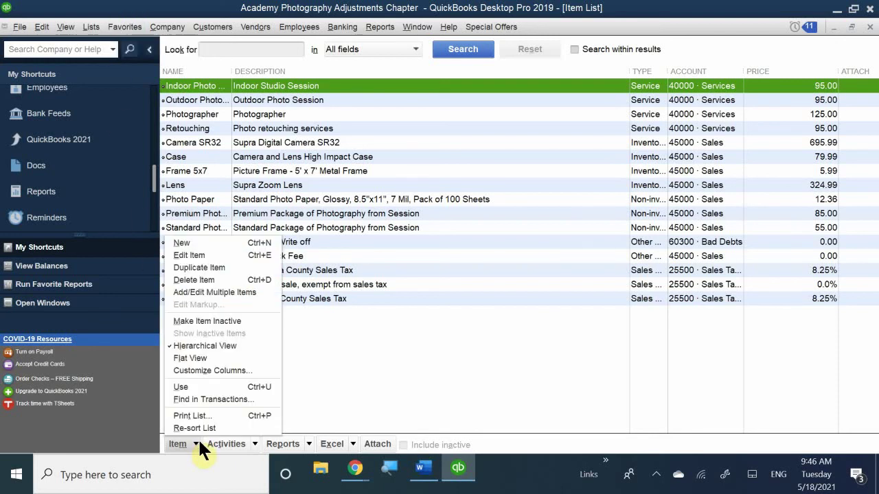
right_click(343, 336)
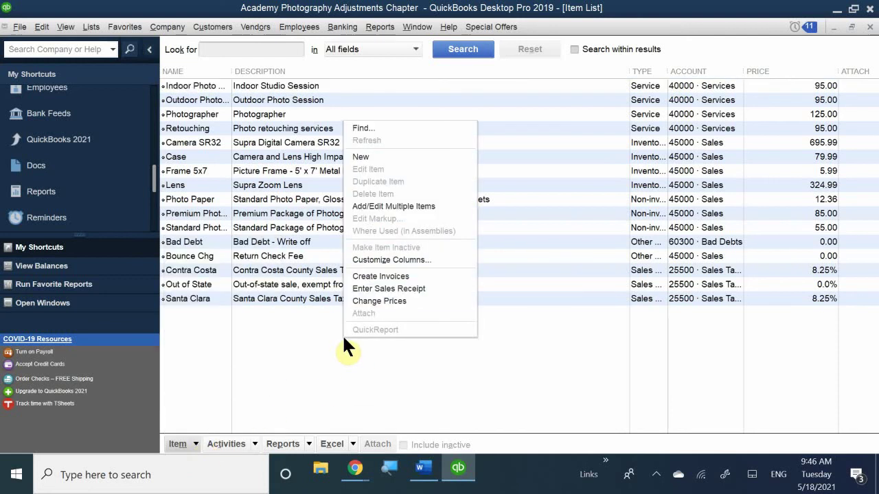
click(465, 468)
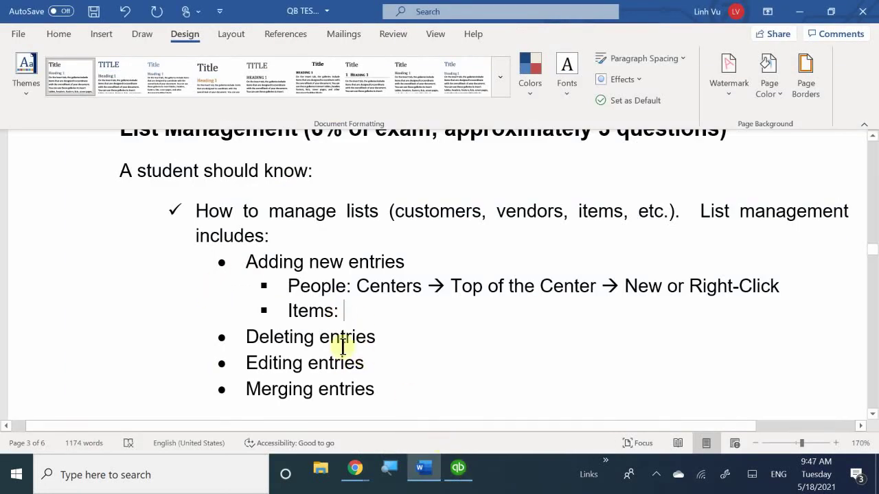
Step: Complete the "Items:" sub-bullet under "Adding new entries" with "Bottom Window → Select New or Right Click"
text(B)
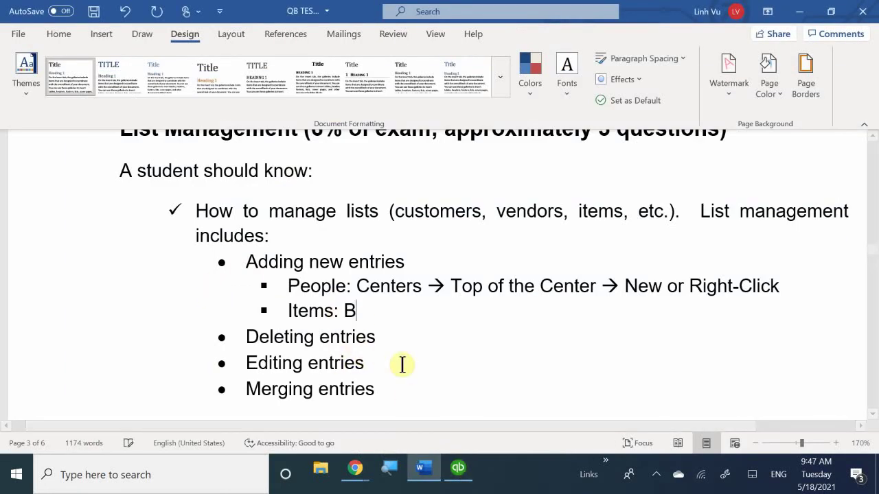
text(ottom W)
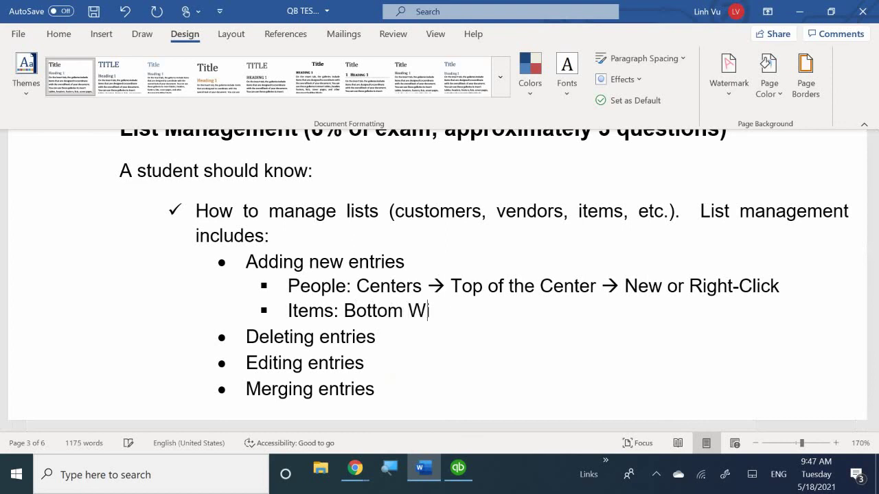
text(indow ->)
text( Select)
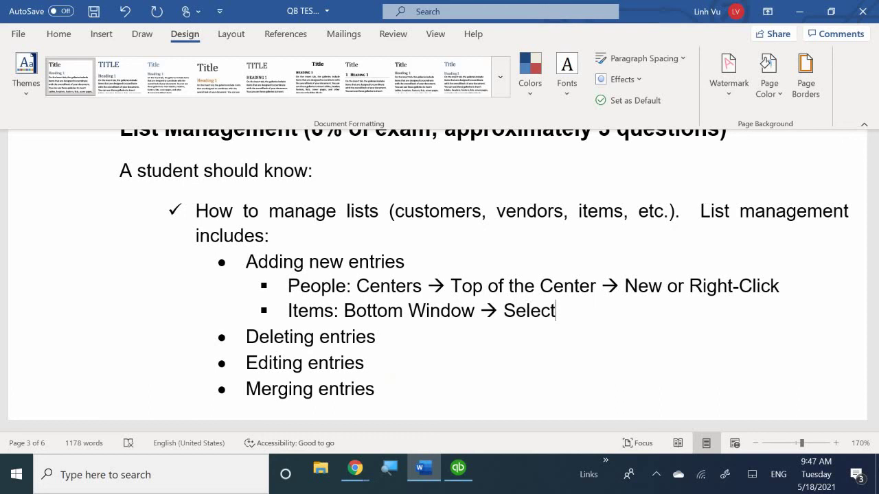
text( New or Ri)
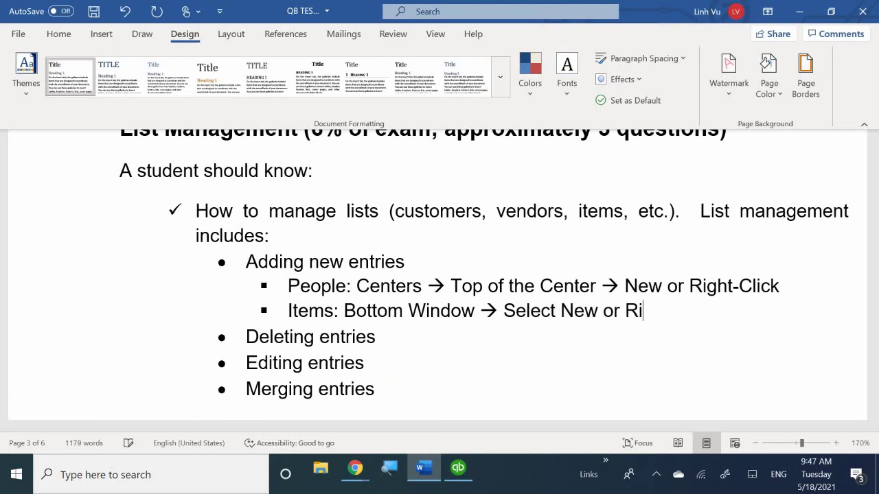
text(ck)
key(BackSpace)
key(BackSpace)
text(ght Click)
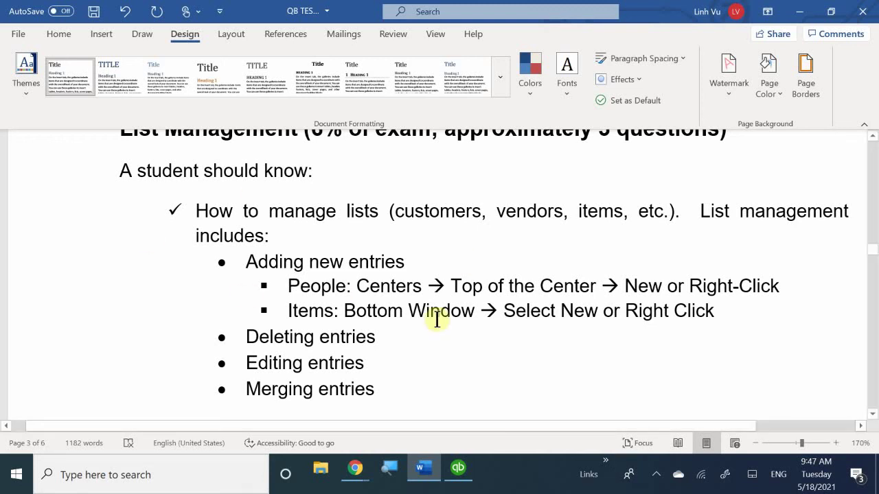
Step: Add a sub-bullet under "Deleting entries" reading "Delete ONLY if item has never been used"
click(399, 335)
key(Return)
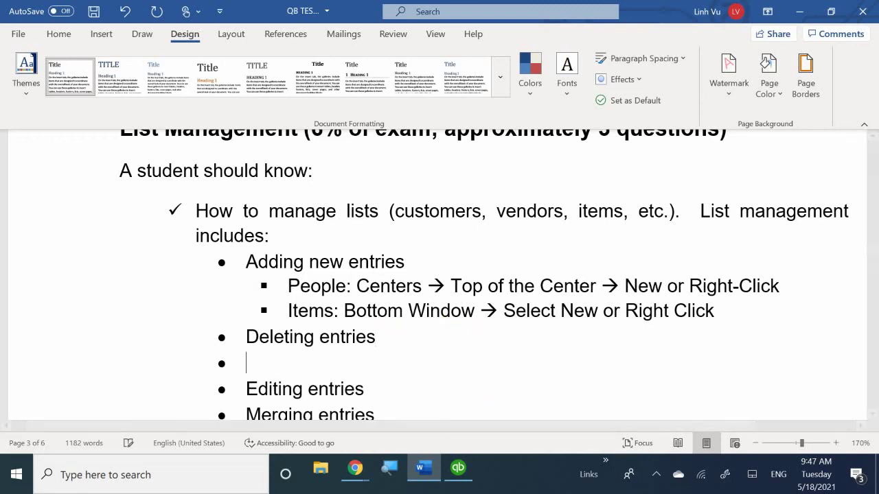
key(Tab)
key(Tab)
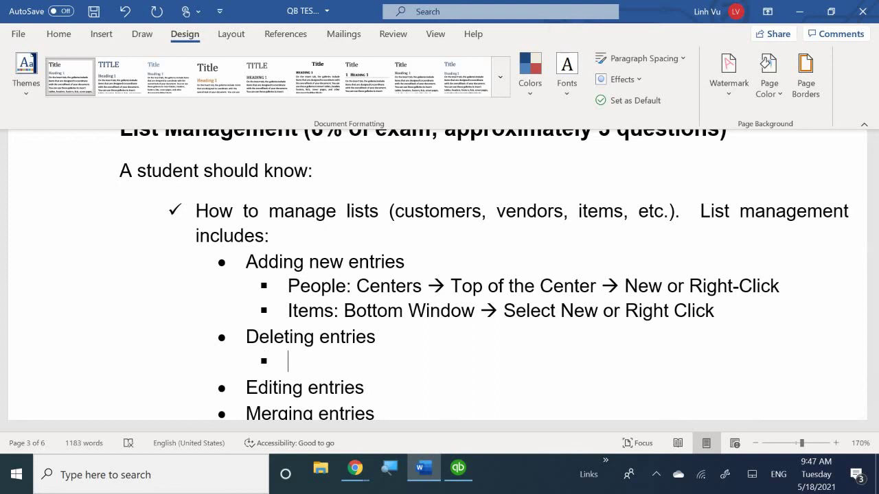
text(Delete ONLT)
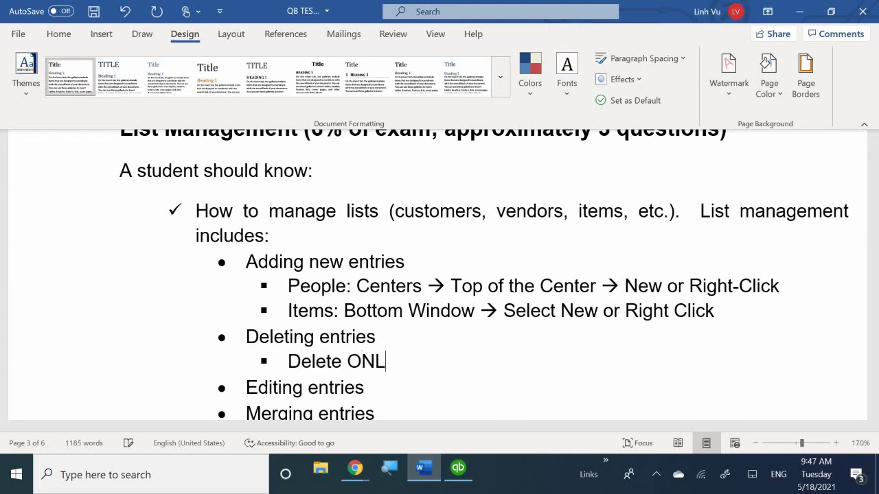
key(BackSpace)
text(Y if item/a)
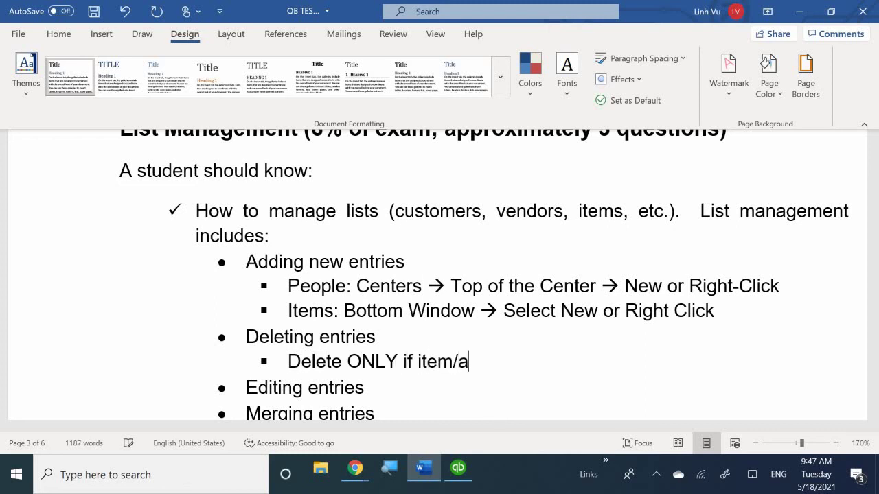
key(BackSpace)
key(BackSpace)
text(has no)
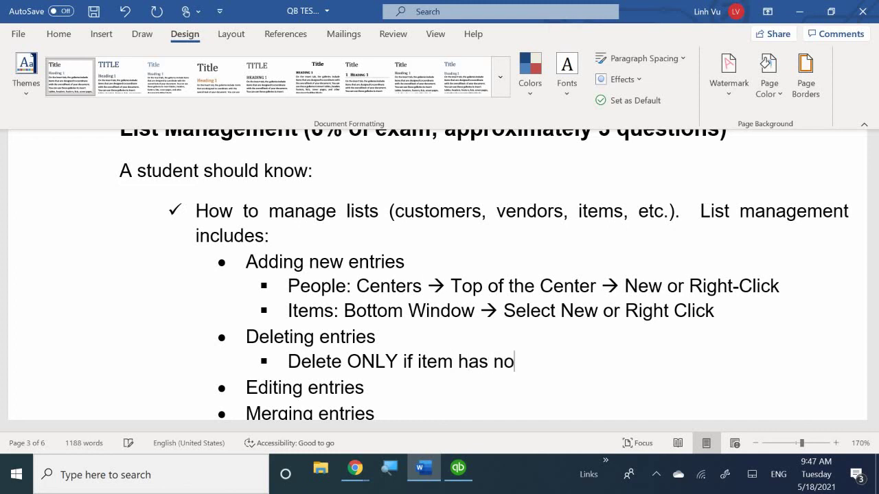
key(BackSpace)
text(ever been )
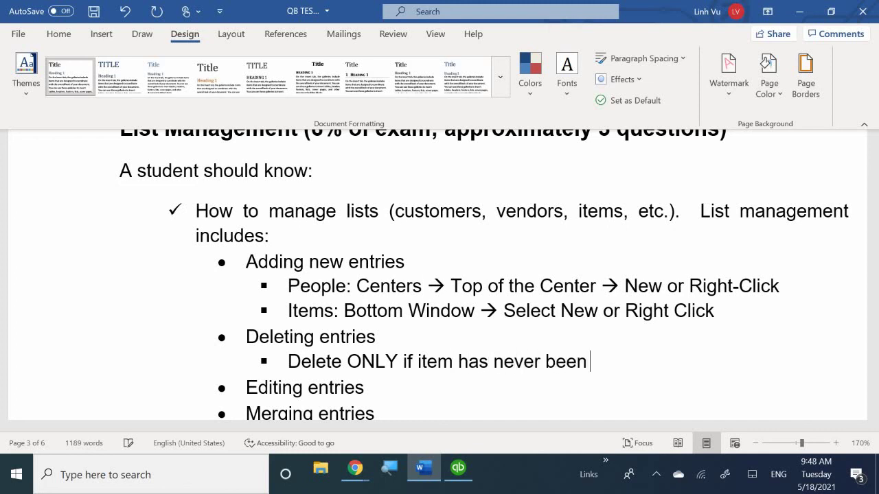
text(used)
Step: Add a second sub-bullet under "Deleting entries" reading "NEVER delete if item has been used"
key(Return)
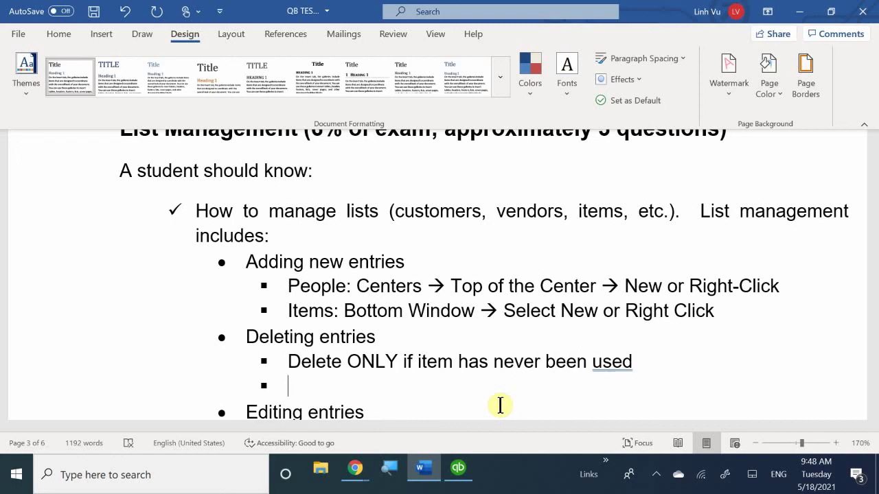
text(N)
key(BackSpace)
text(NEV)
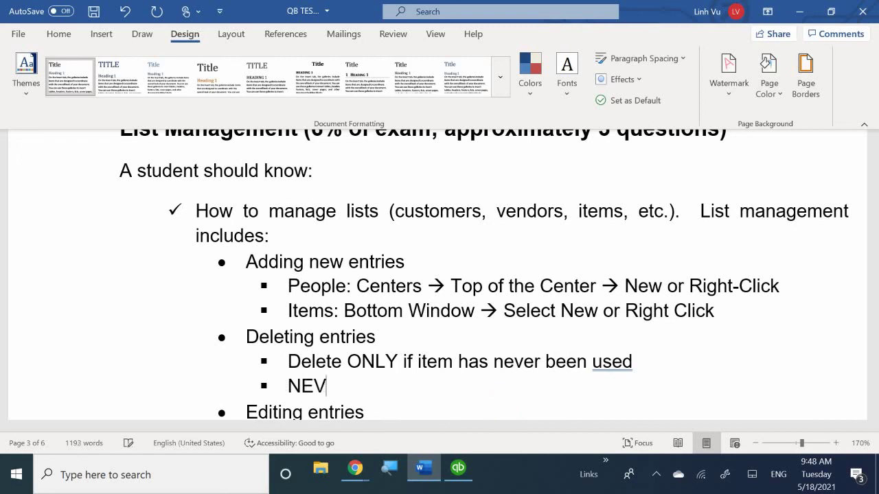
text(ER dele)
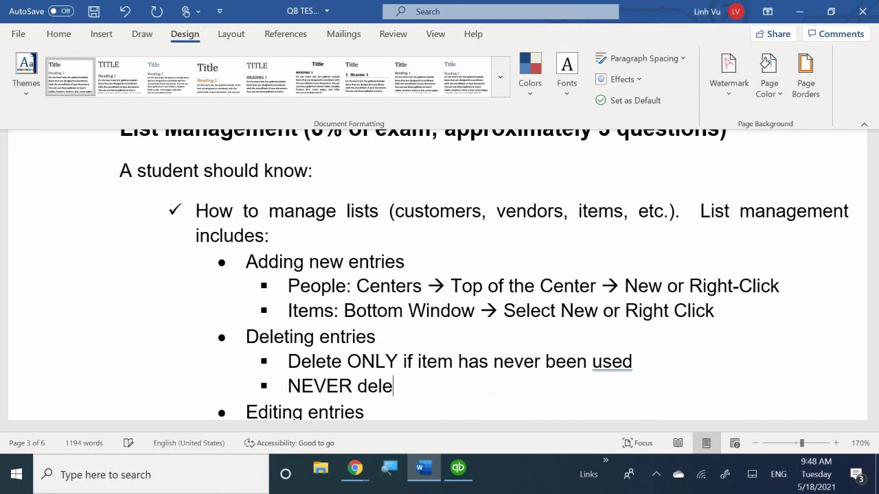
text(te if item)
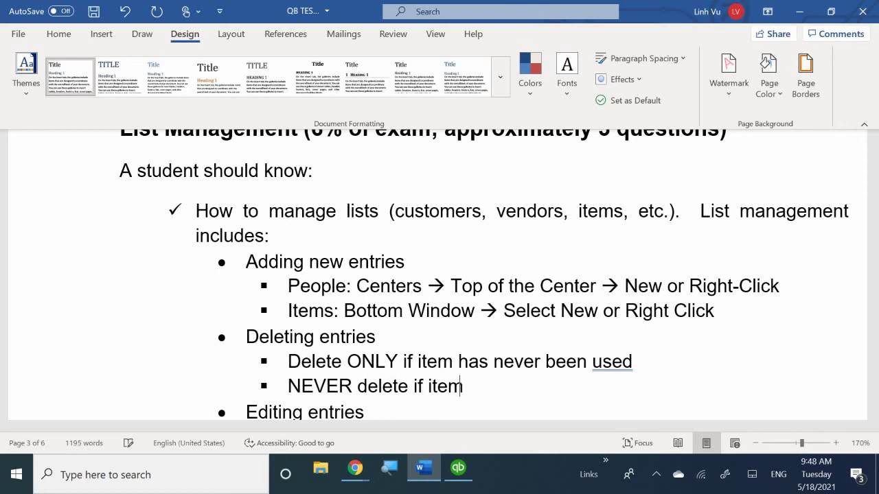
text( has been)
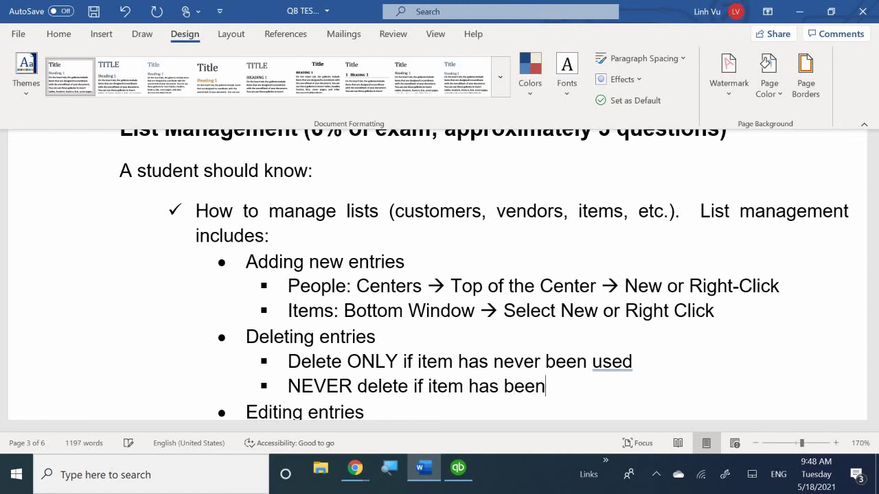
text( used)
key(BackSpace)
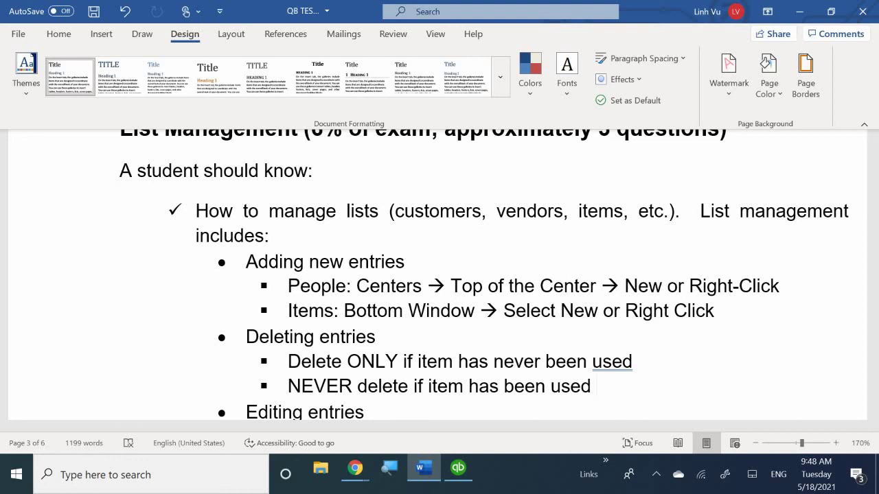
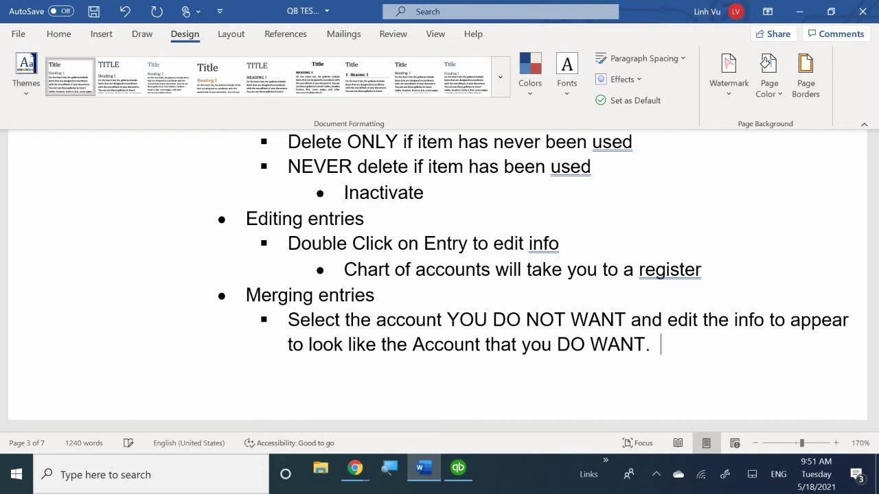
Step: Continue the "Merging entries" sub-bullet after "DO WANT." with "A message will pop up to say that"
key(BackSpace)
text(A message will )
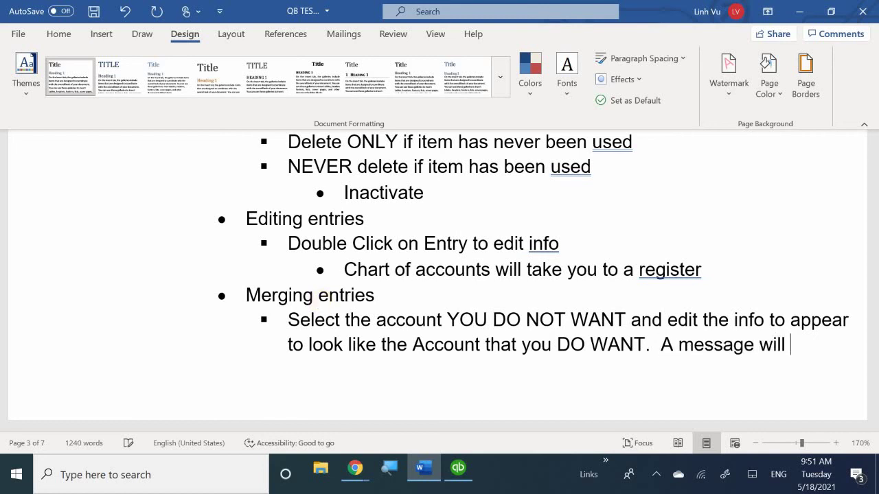
text(pop up )
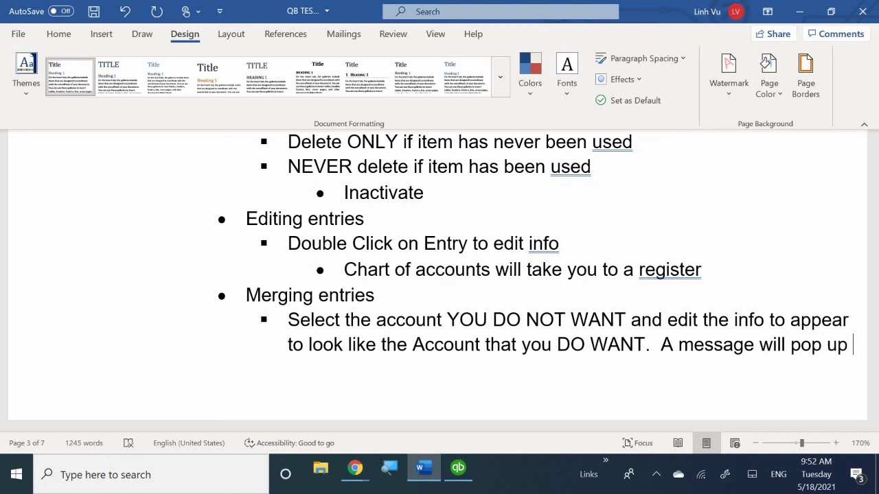
text(to say )
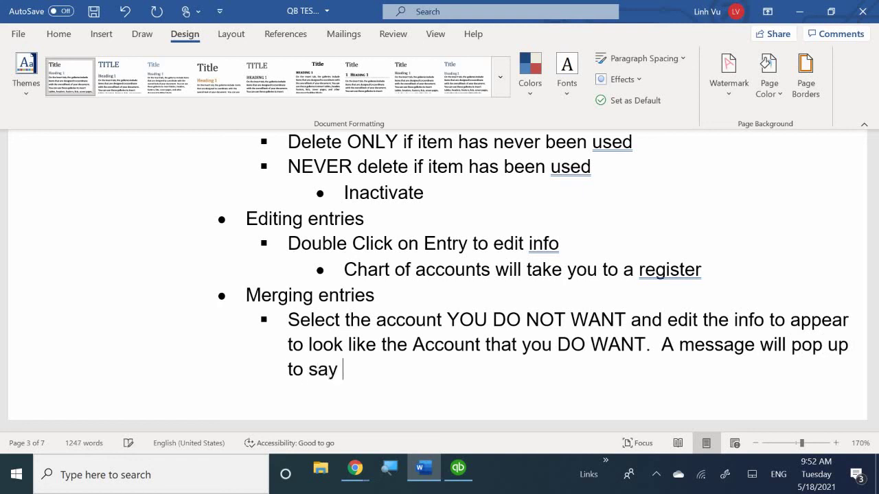
text(that This a)
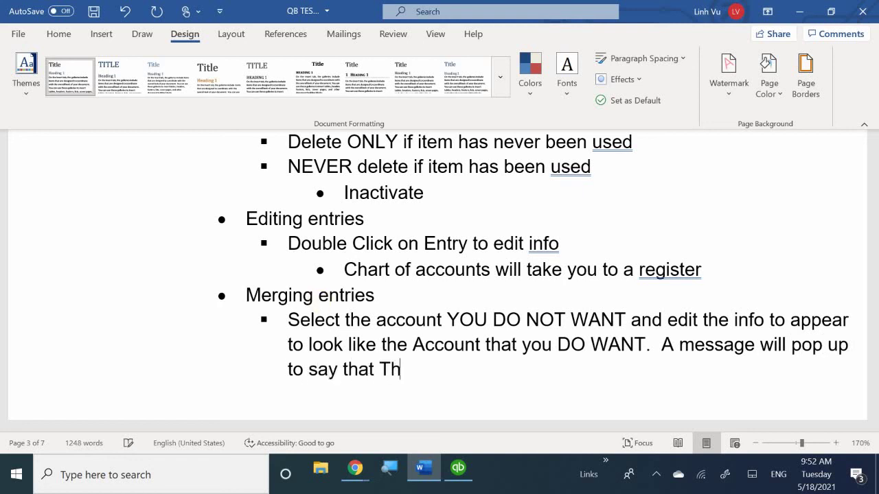
key(BackSpace)
key(BackSpace)
key(BackSpace)
key(BackSpace)
key(BackSpace)
key(BackSpace)
key(BackSpace)
Step: Finish the "Merging entries" sub-bullet with the quoted message 'This Accounts already exist would you like to Merge?'
text('This Acco)
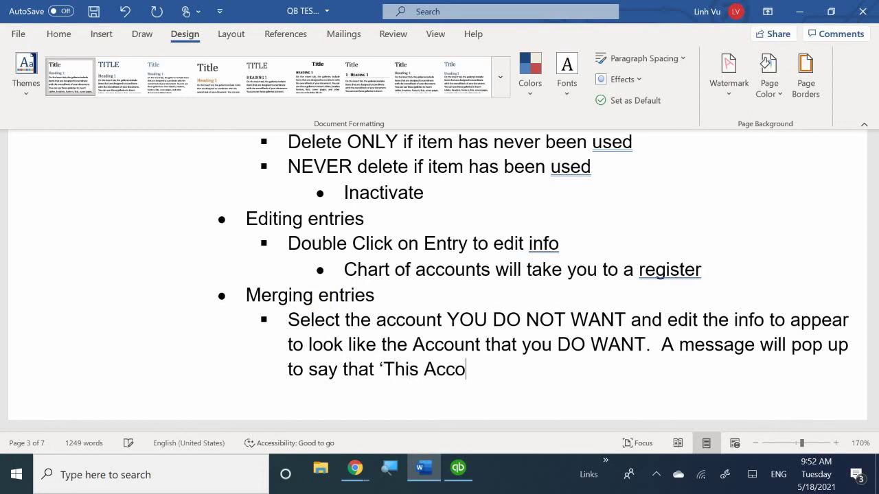
text(unts already)
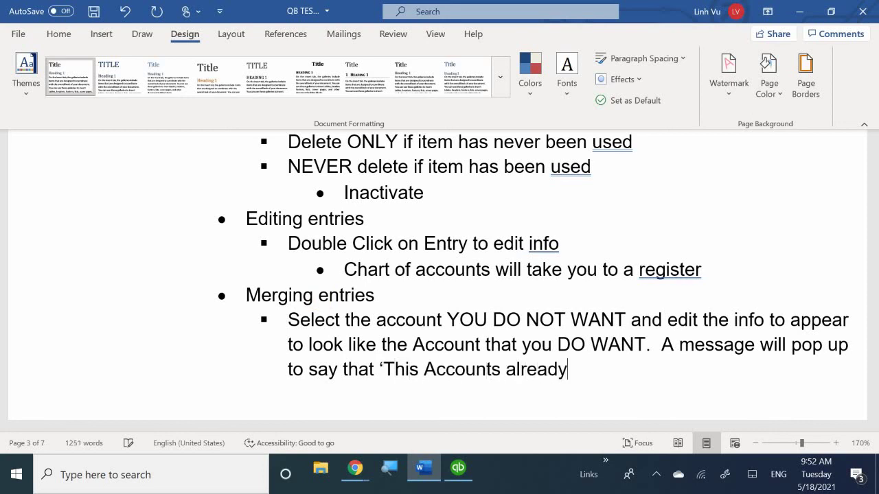
key(BackSpace)
text(y d)
key(BackSpace)
text(exist)
key(BackSpace)
text(,)
key(BackSpace)
key(BackSpace)
text(wou)
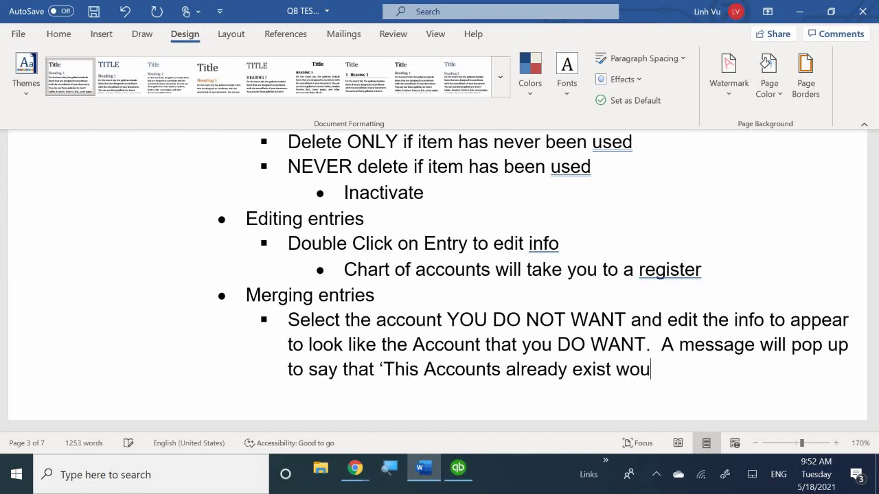
text(ld you like to)
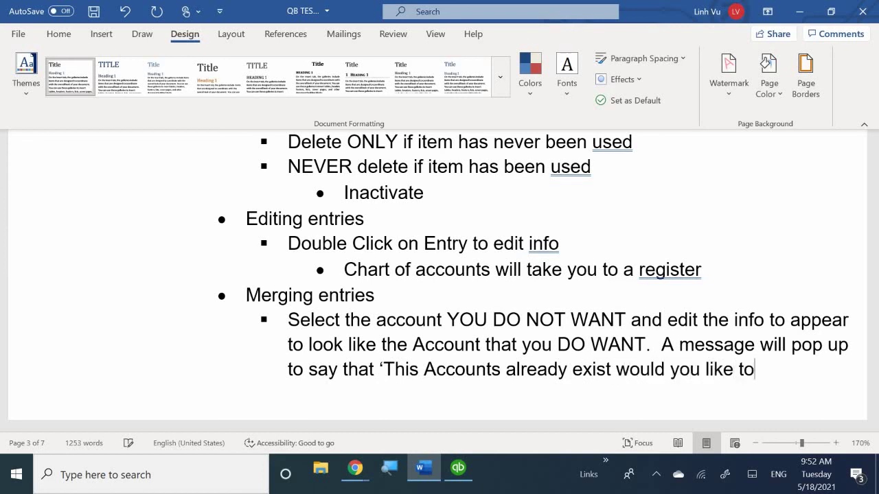
text( Merge?)
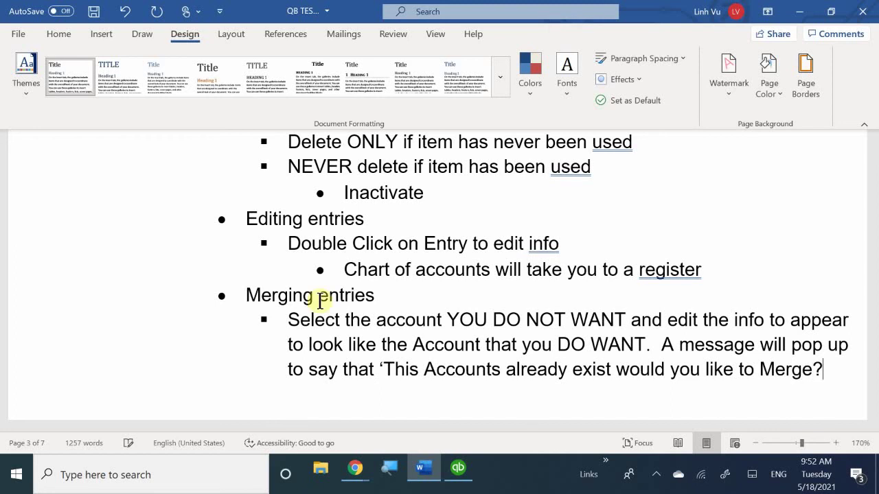
text(')
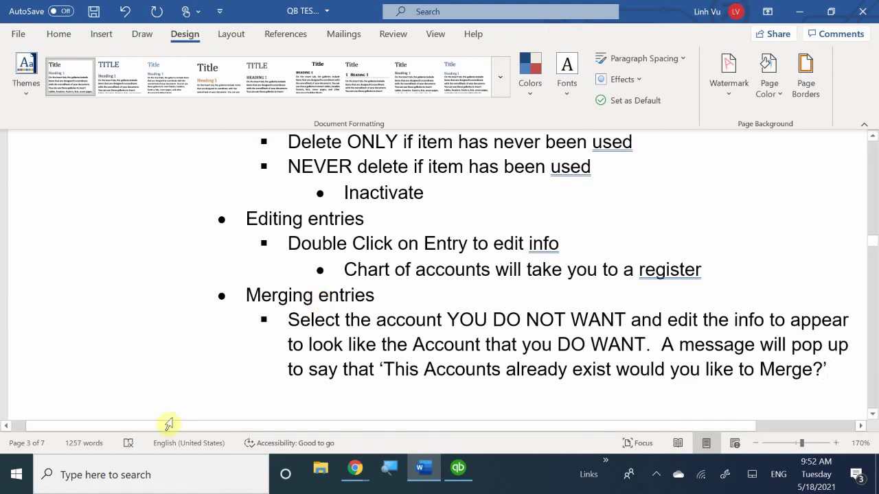
Step: Review the List Management notes on adding, deleting, editing and merging entries, and look over the topics of the following Items section
scroll(244, 291, down, 5)
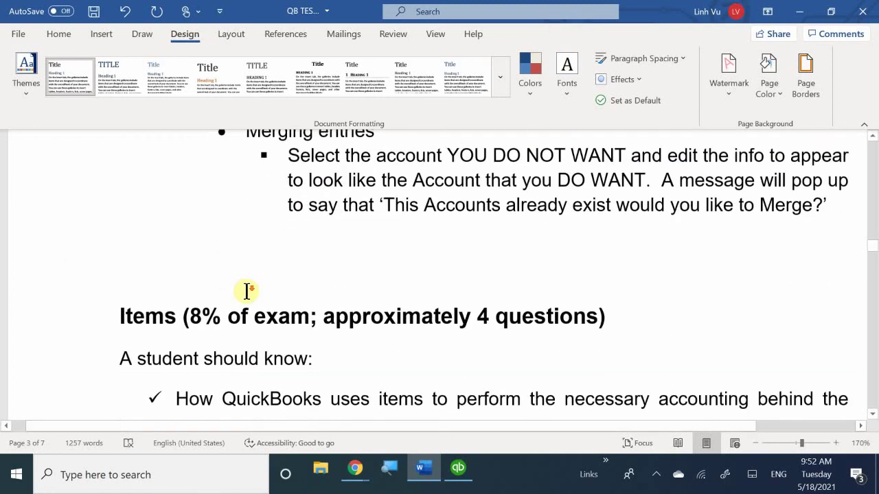
scroll(254, 291, down, 1)
scroll(254, 291, up, 8)
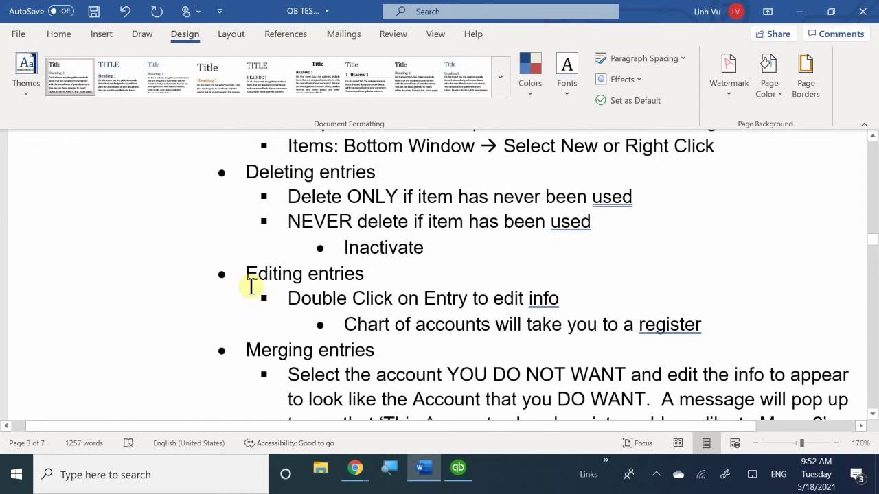
scroll(251, 287, down, 2)
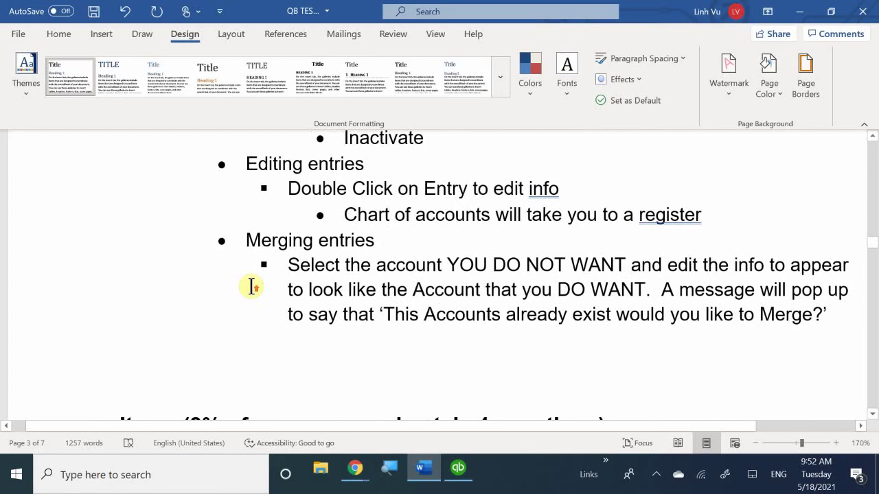
scroll(252, 287, up, 3)
scroll(252, 287, up, 4)
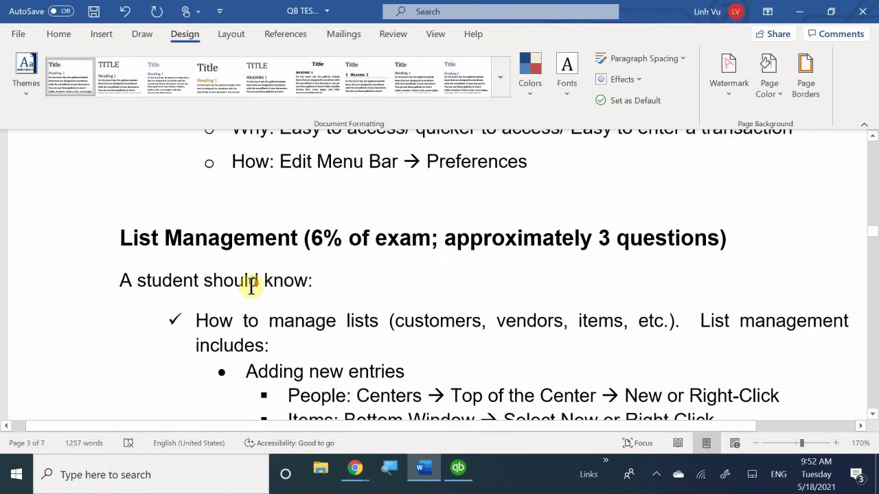
scroll(251, 287, down, 9)
scroll(251, 287, down, 3)
scroll(251, 287, up, 3)
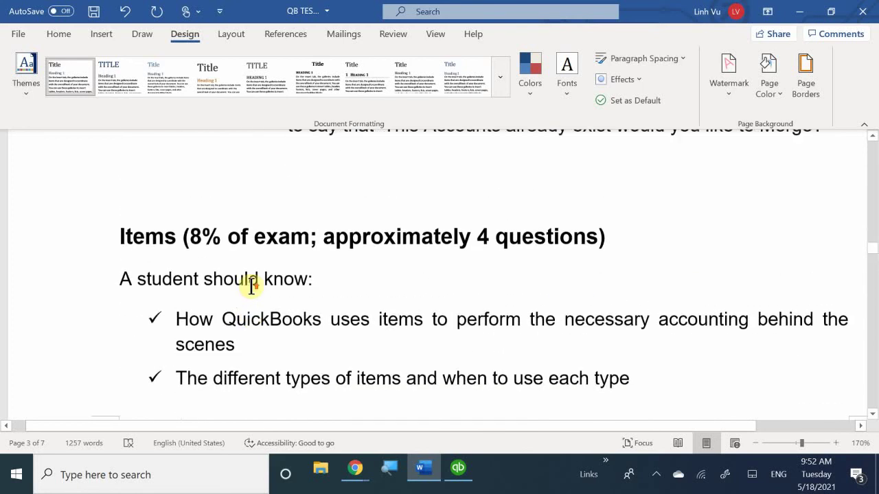
scroll(252, 287, up, 6)
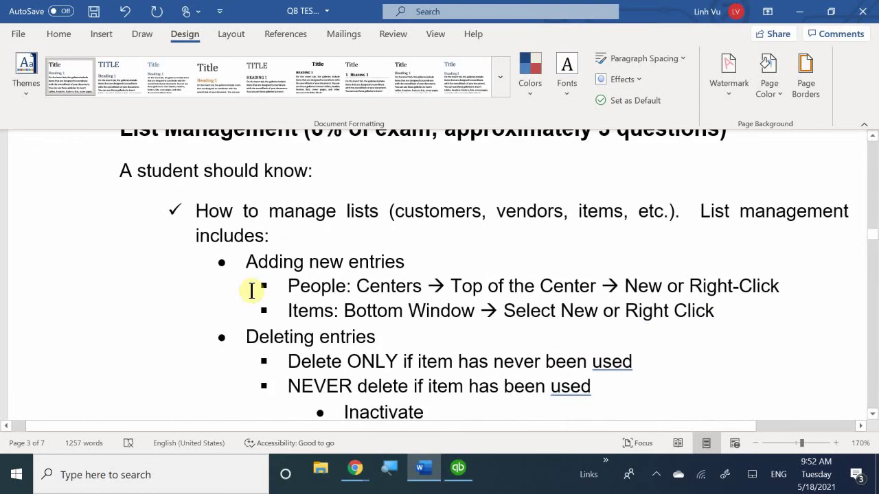
scroll(251, 291, down, 5)
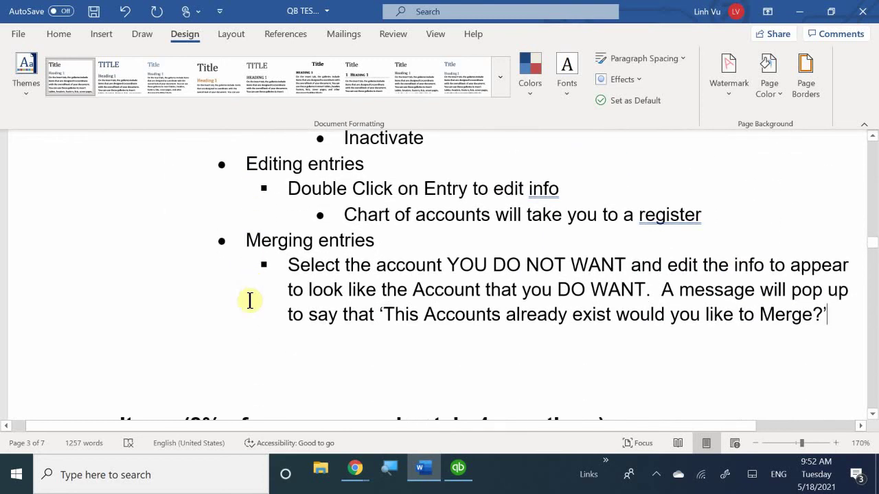
Step: Switch to QuickBooks Desktop, open the Chart of Accounts and look through its expense accounts
click(466, 477)
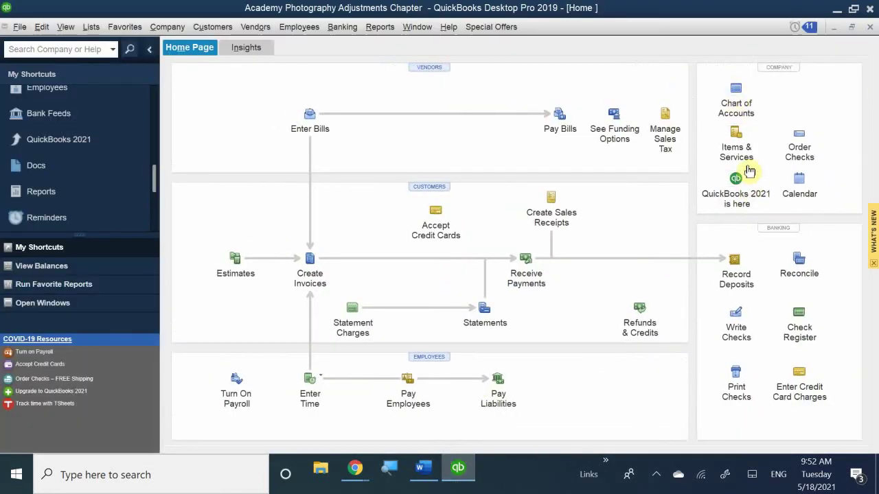
click(736, 89)
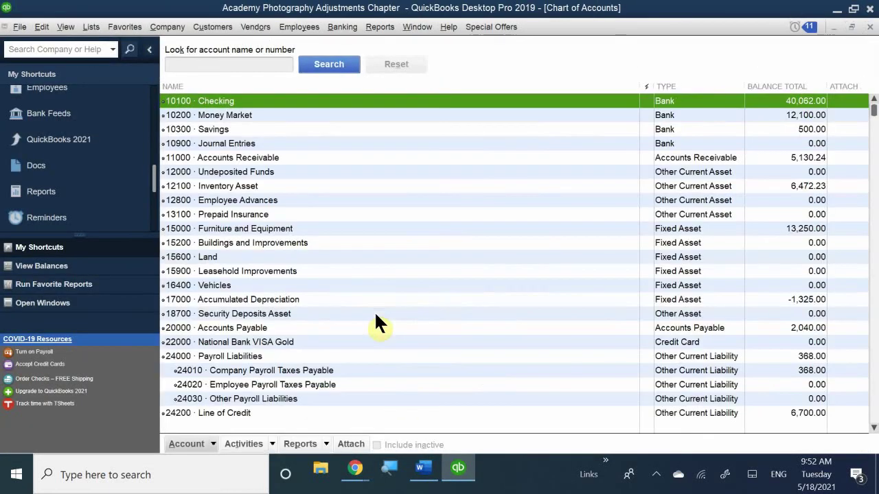
scroll(246, 300, down, 15)
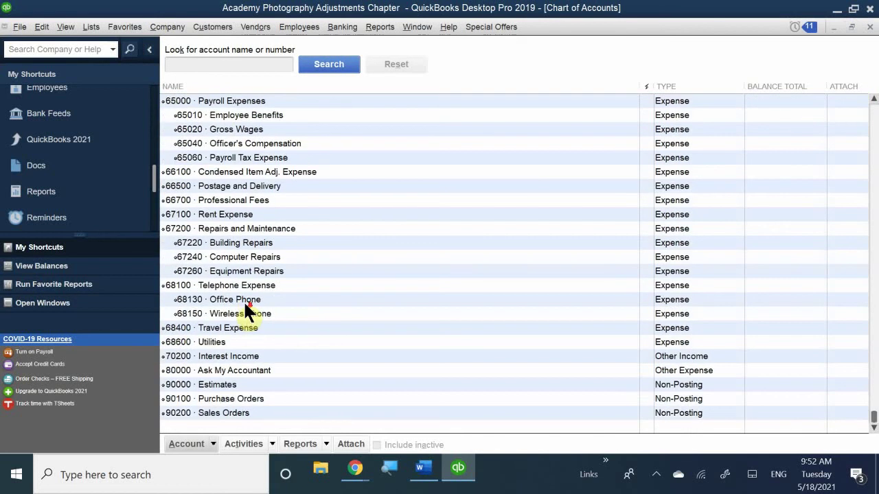
click(194, 443)
click(194, 440)
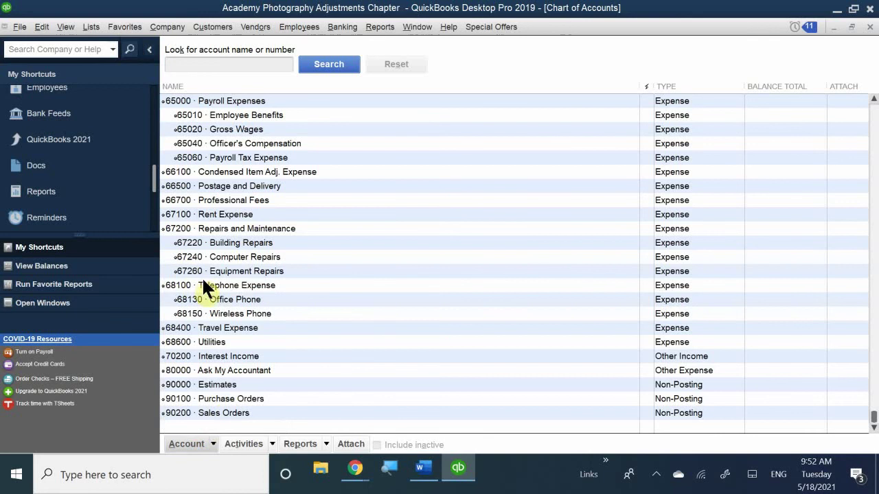
scroll(221, 290, up, 3)
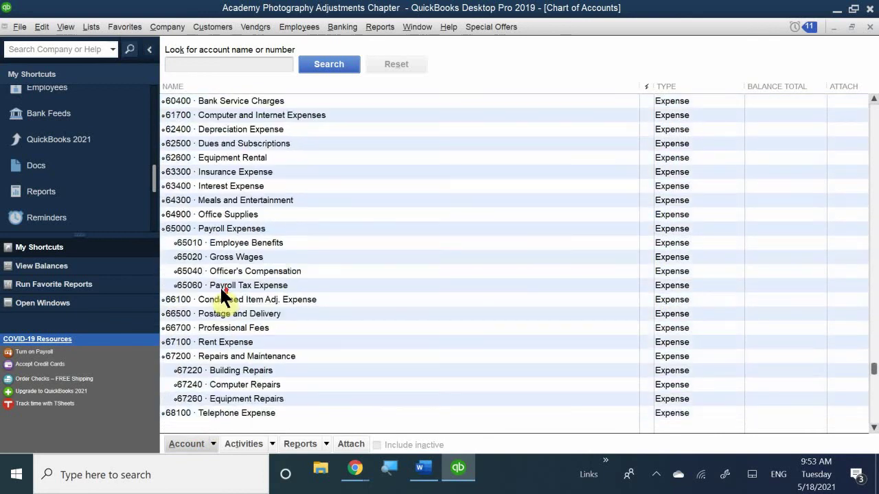
scroll(224, 302, up, 3)
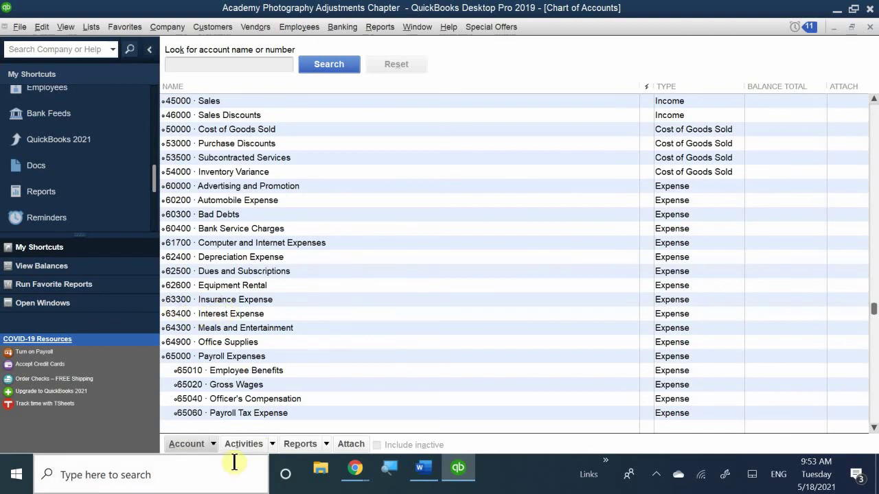
Step: Start adding a new account of type Expense to the Chart of Accounts
click(210, 443)
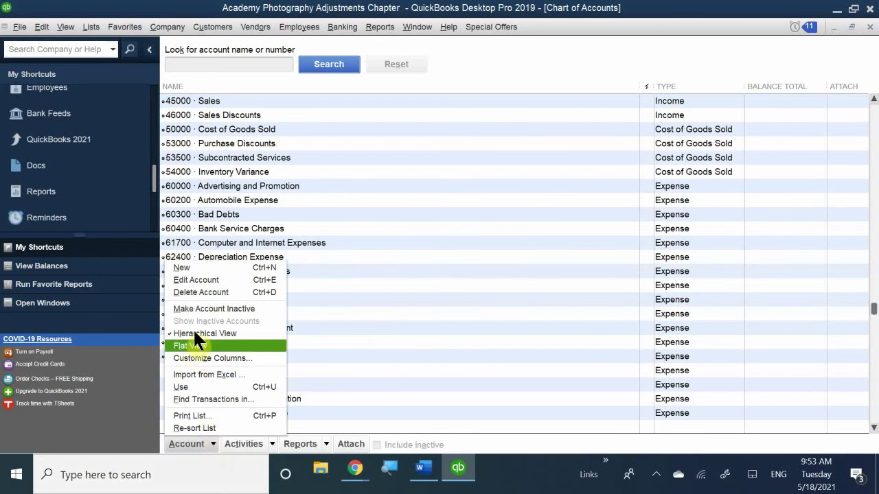
click(227, 268)
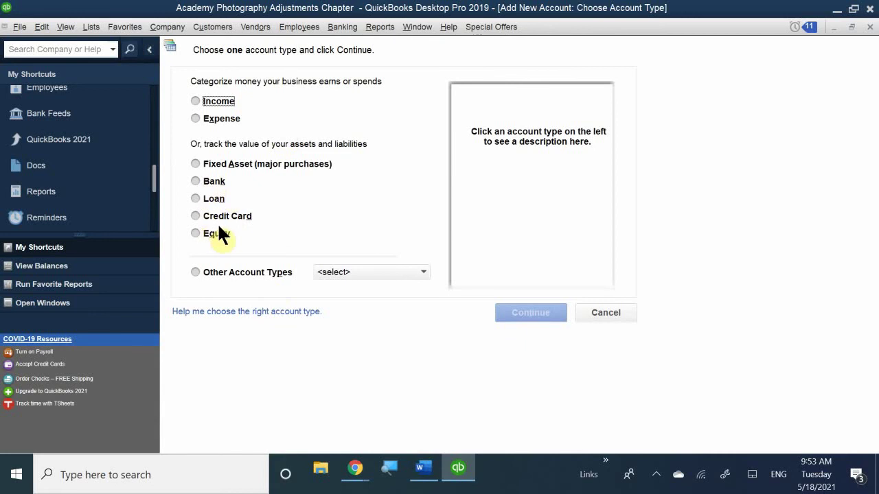
click(208, 119)
click(532, 312)
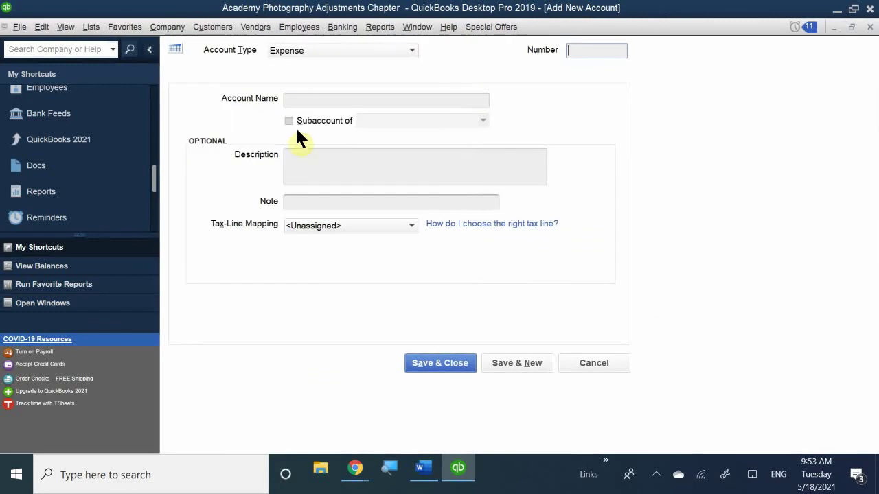
Step: Name the new expense account "Venue Rental"
click(300, 98)
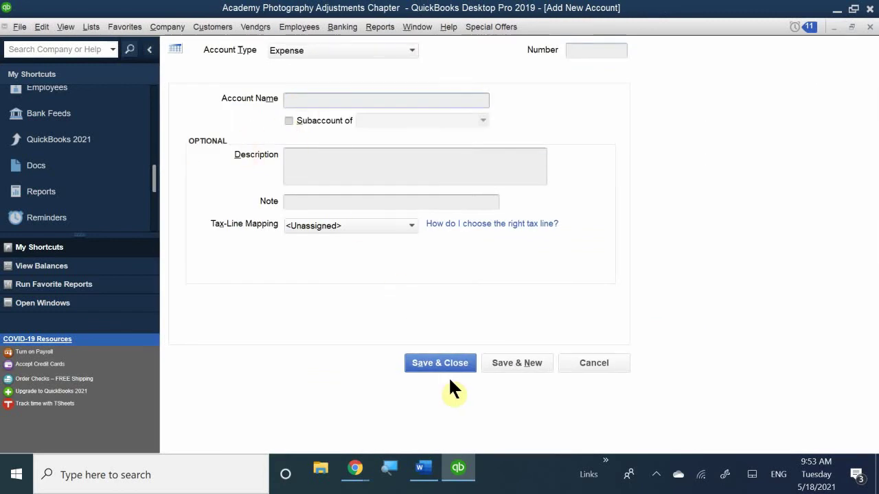
text(Ven)
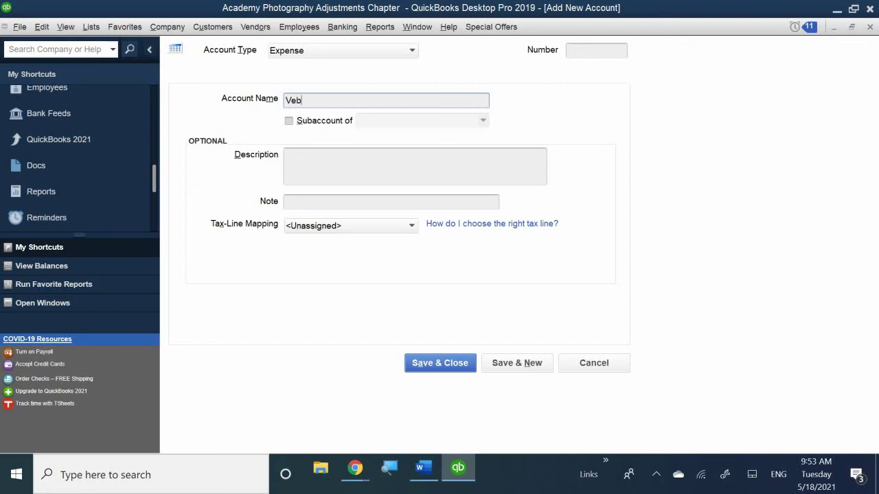
text(ue Rental)
Step: Enter "Renting our the Venue" as the new expense account's description
click(346, 164)
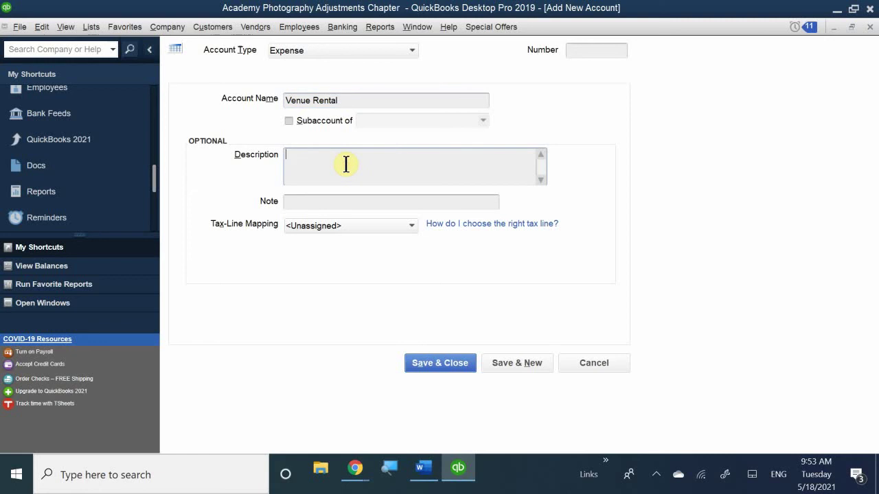
click(346, 164)
text(Re)
text(nting)
text( out)
key(BackSpace)
text(r the Venue)
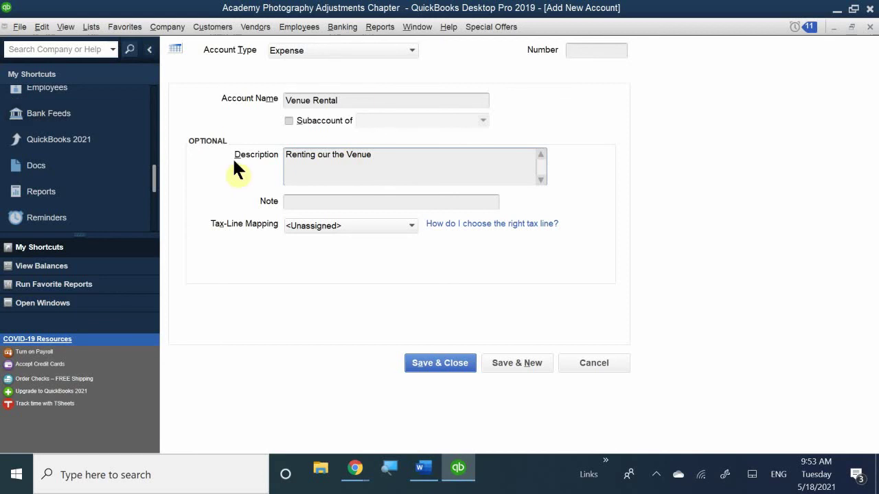
Step: Extend the new account's name to "Venue Rental and Equipment"
click(345, 100)
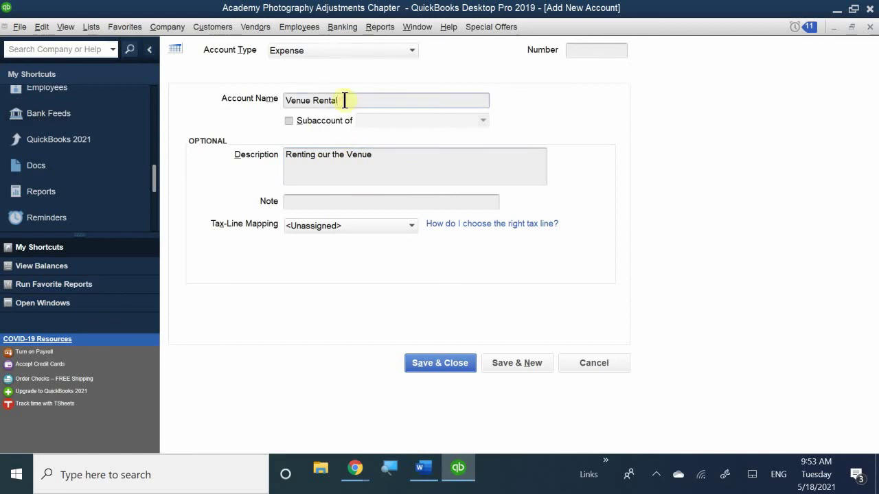
text(and Equip)
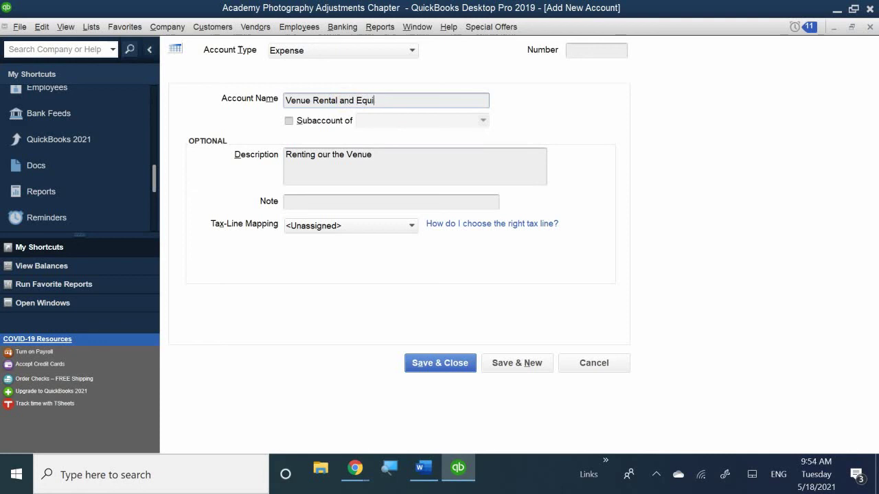
text(pment)
Step: Give the new expense account the number 65120 and save it
click(572, 49)
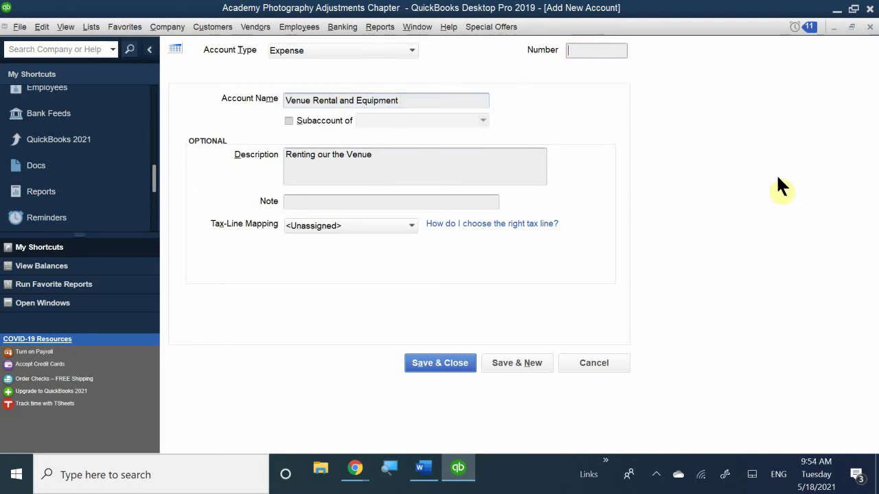
text(65120)
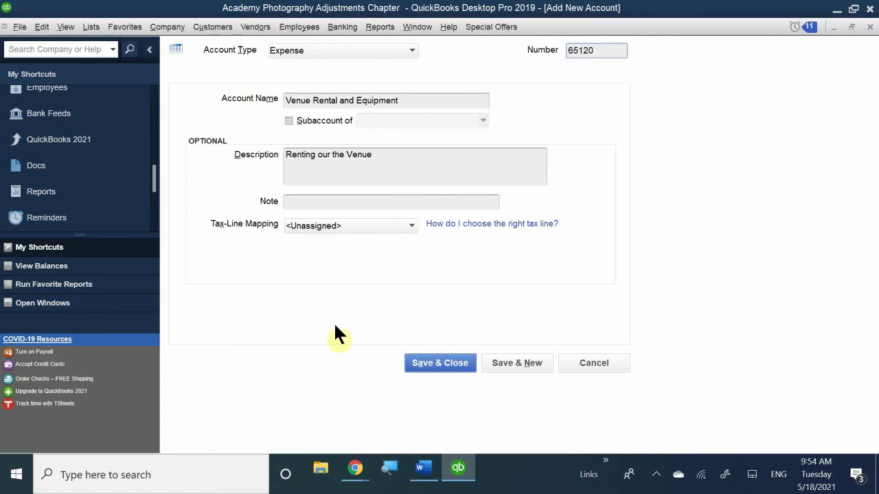
click(440, 364)
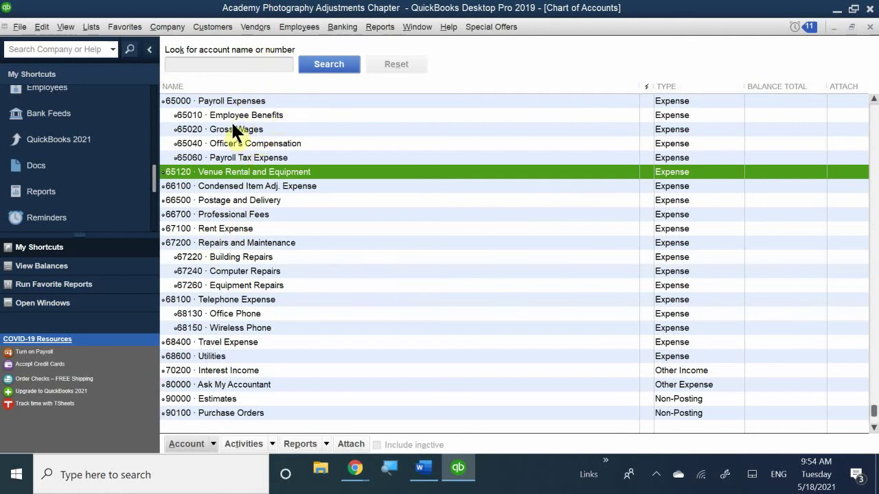
Step: Open the Equipment Rental expense account for editing from the Chart of Accounts
scroll(233, 140, up, 1)
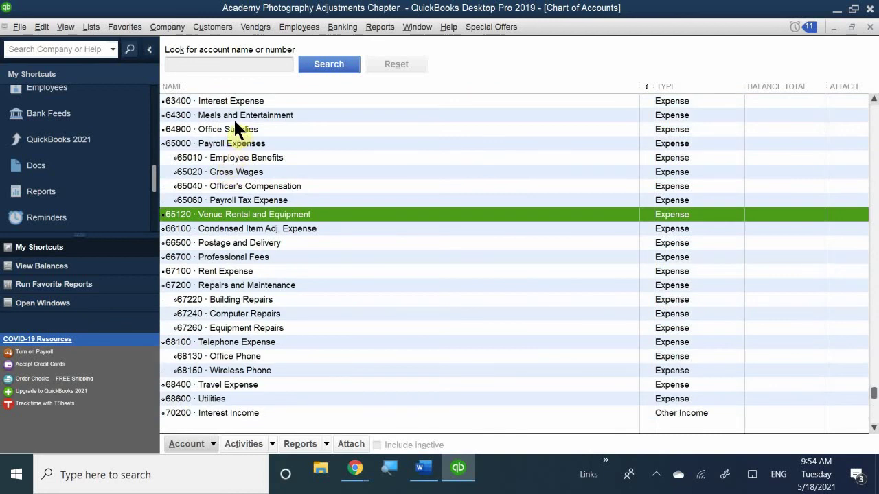
scroll(235, 127, up, 1)
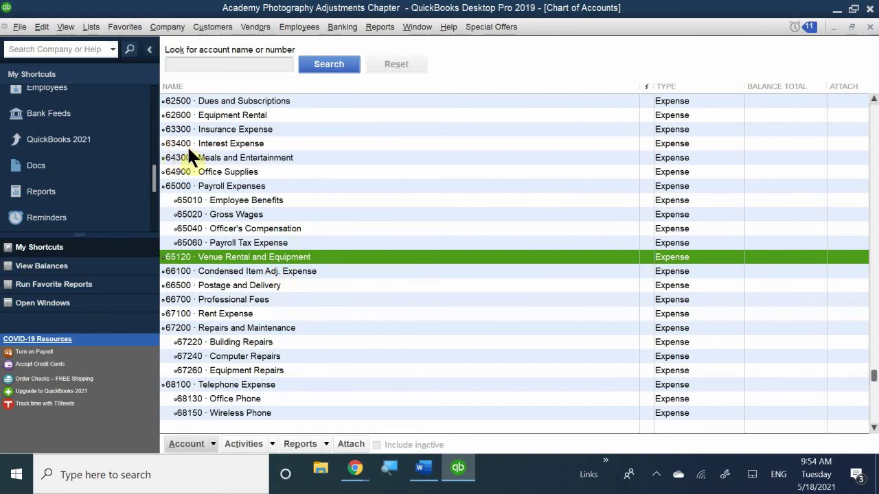
click(248, 114)
right_click(248, 114)
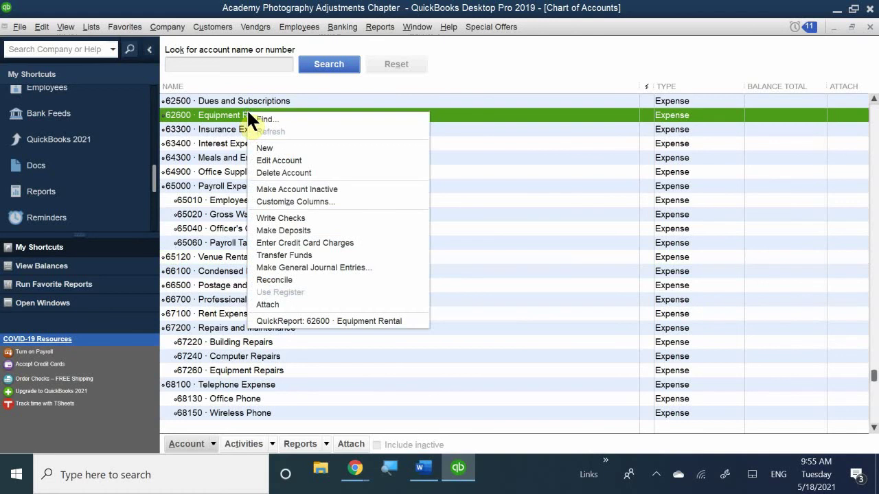
click(261, 160)
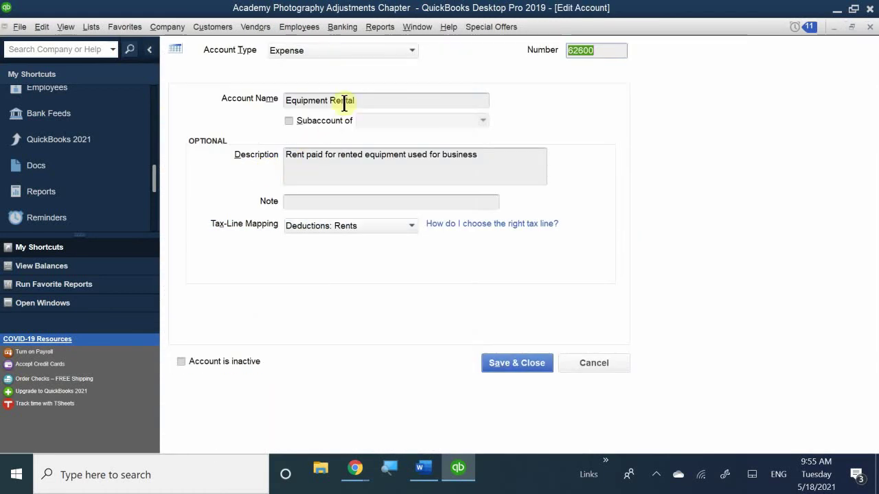
Step: Rename the Equipment Rental account as "Venue Rental and Equipment"
drag(372, 100, 247, 98)
key(BackSpace)
text(Venye)
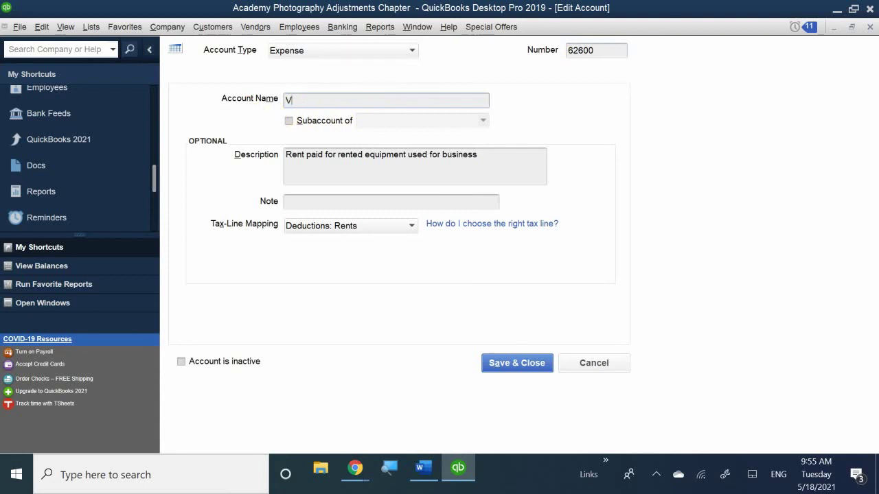
key(BackSpace)
key(BackSpace)
text(ue Rent)
text(and Q)
key(BackSpace)
text(W)
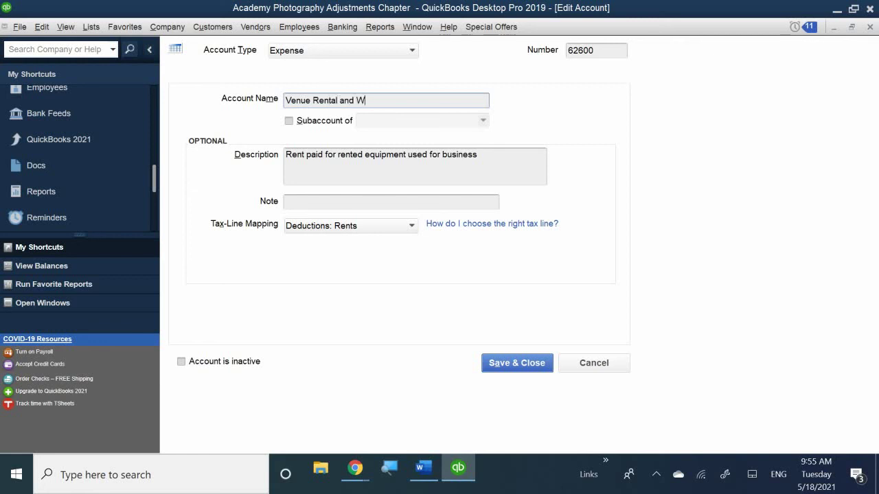
key(BackSpace)
text(Equipment)
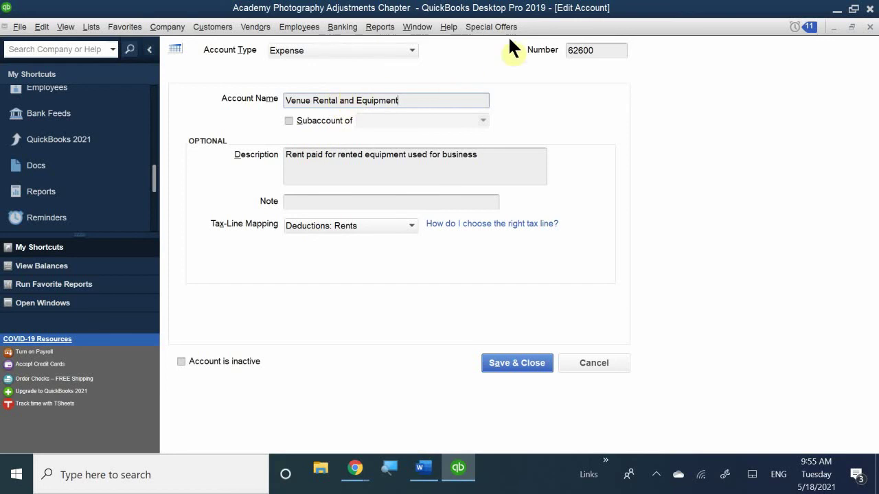
Step: Set the edited account's number to 65120, merge it into the matching account, and check the expense accounts in the list
double_click(604, 49)
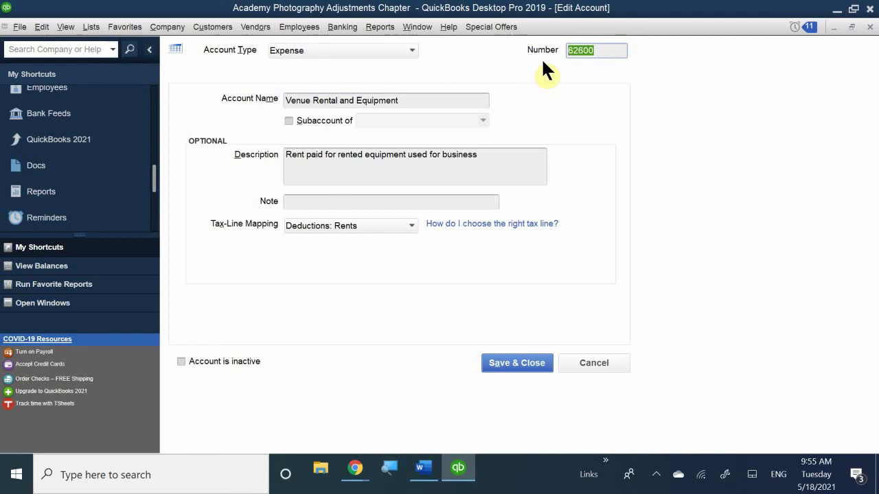
text(65120)
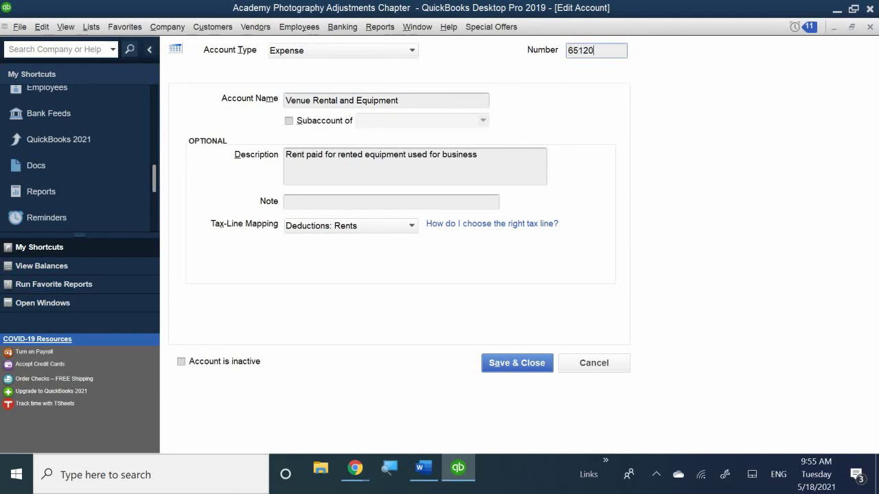
key(Return)
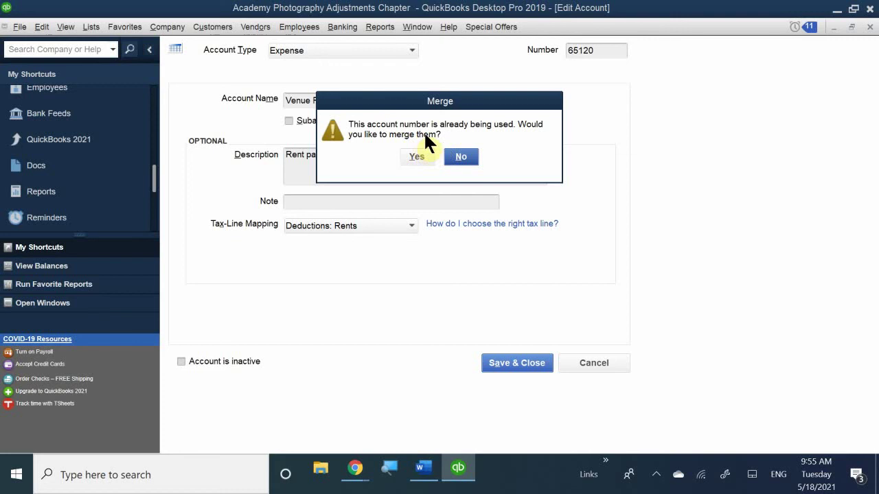
click(420, 157)
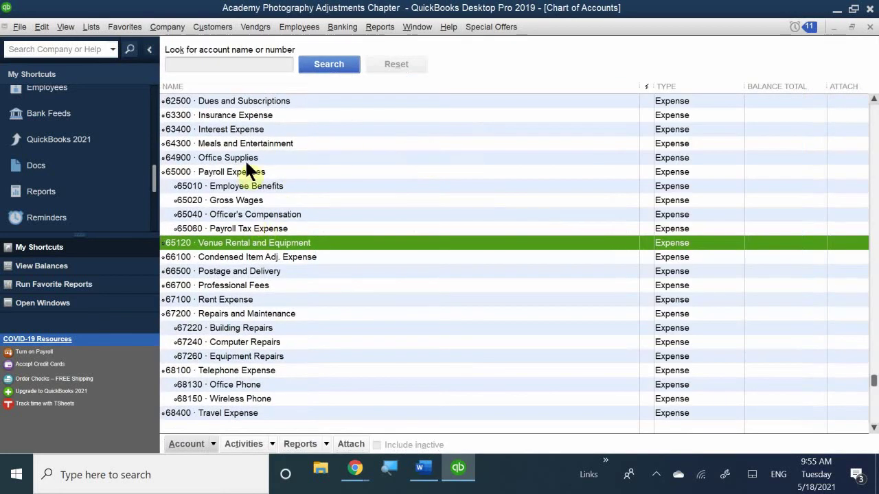
scroll(217, 129, up, 1)
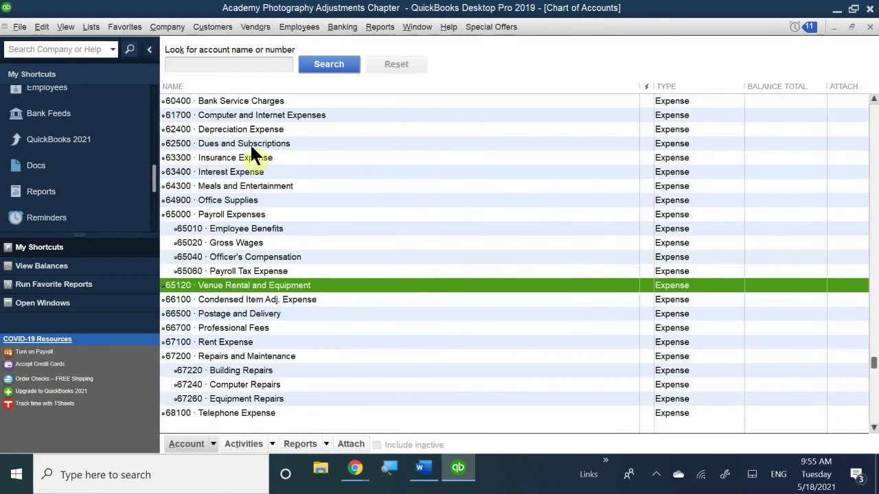
scroll(250, 147, down, 1)
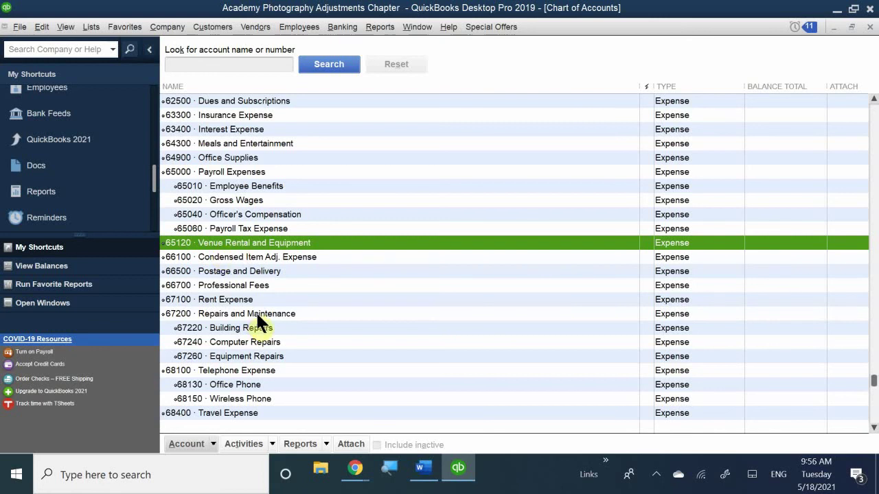
Step: Switch back to the Word study guide and review the "Merging entries" note and the Items section that follows
click(421, 474)
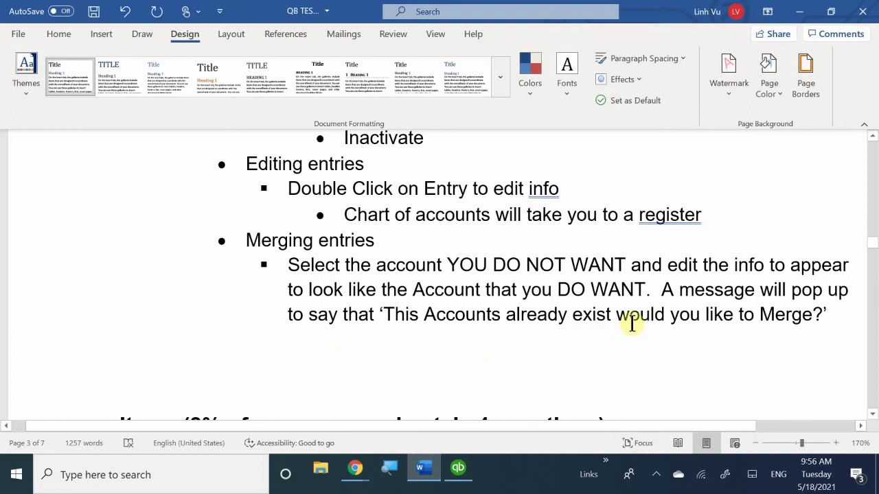
scroll(271, 268, down, 5)
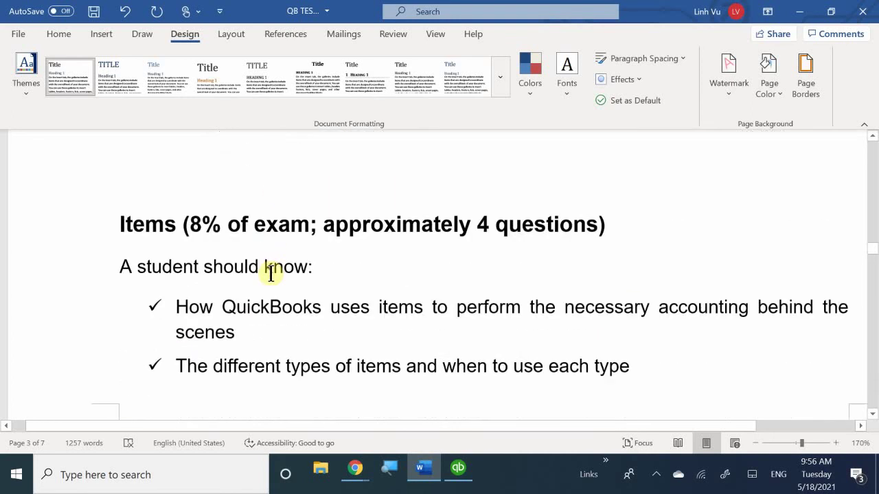
scroll(271, 272, down, 2)
scroll(271, 272, up, 7)
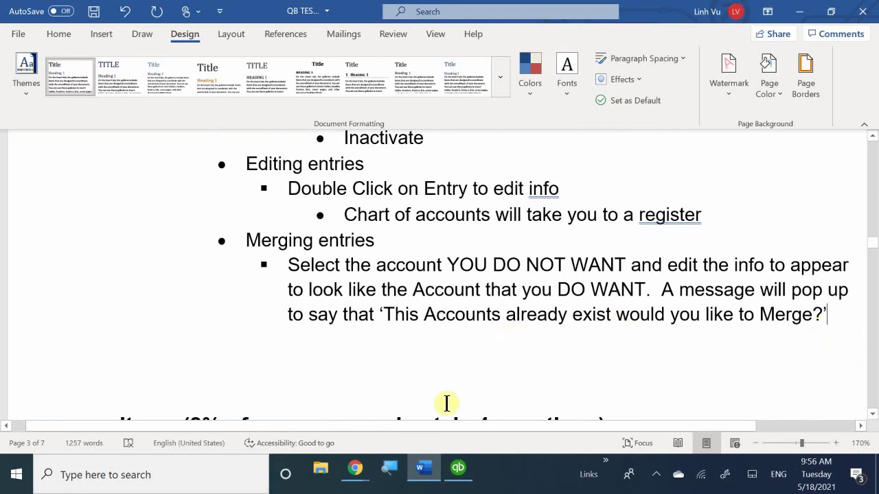
drag(341, 425, 489, 481)
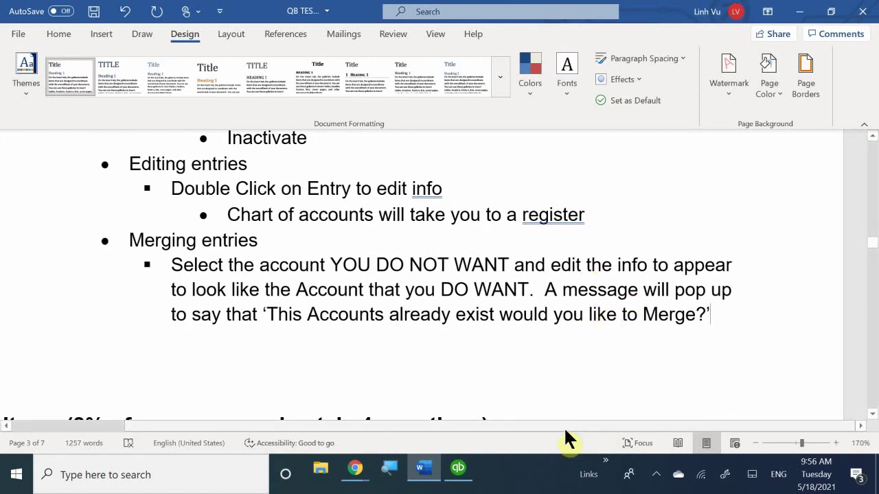
Step: Remove the extra blank space above the "Items (8% of exam; approximately 4 questions)" heading, keeping one empty unbulleted line before it
drag(553, 424, 423, 445)
scroll(404, 323, down, 5)
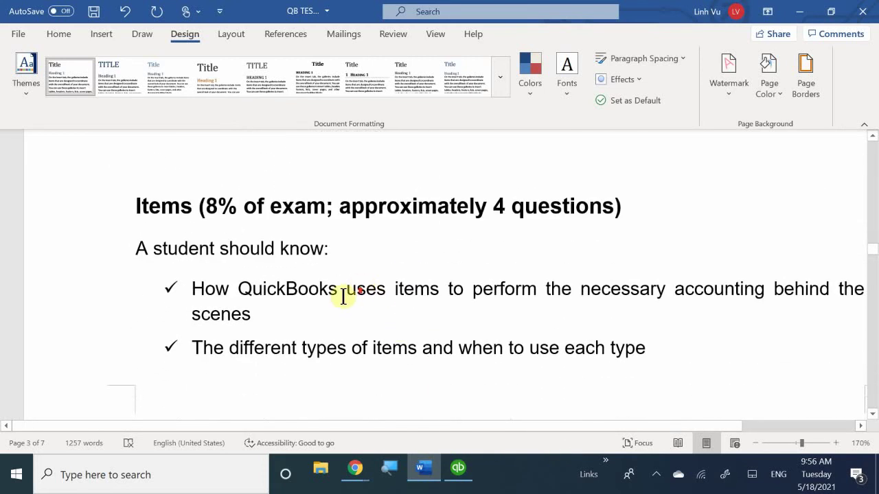
scroll(323, 294, up, 3)
click(171, 282)
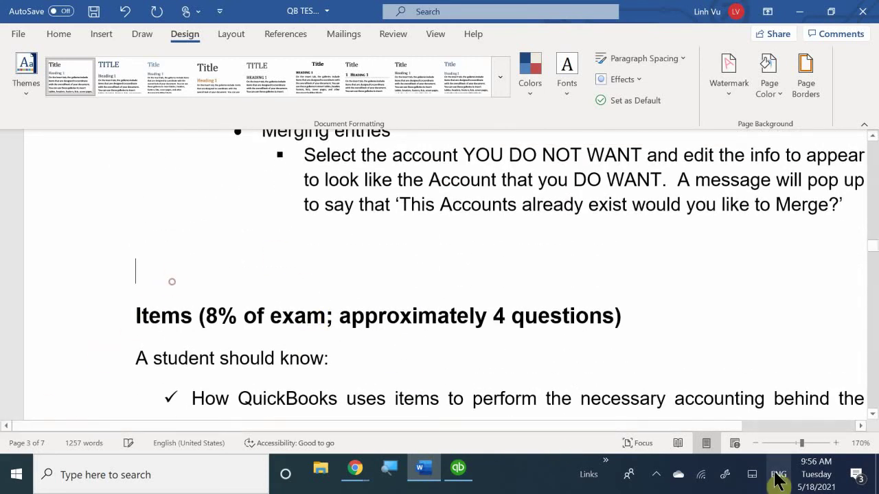
key(BackSpace)
key(BackSpace)
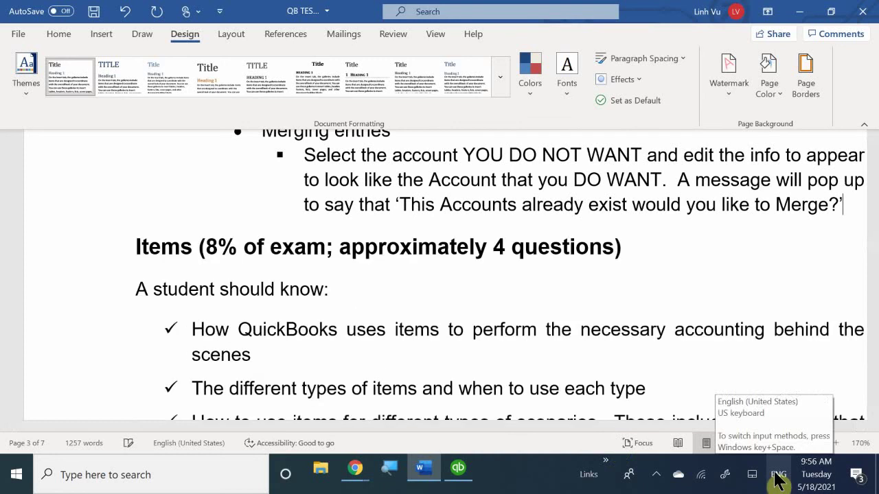
key(Return)
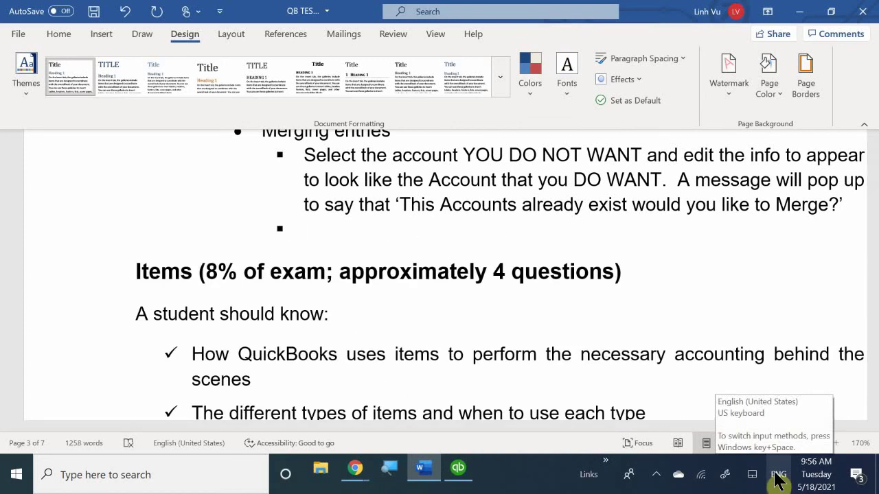
key(BackSpace)
key(BackSpace)
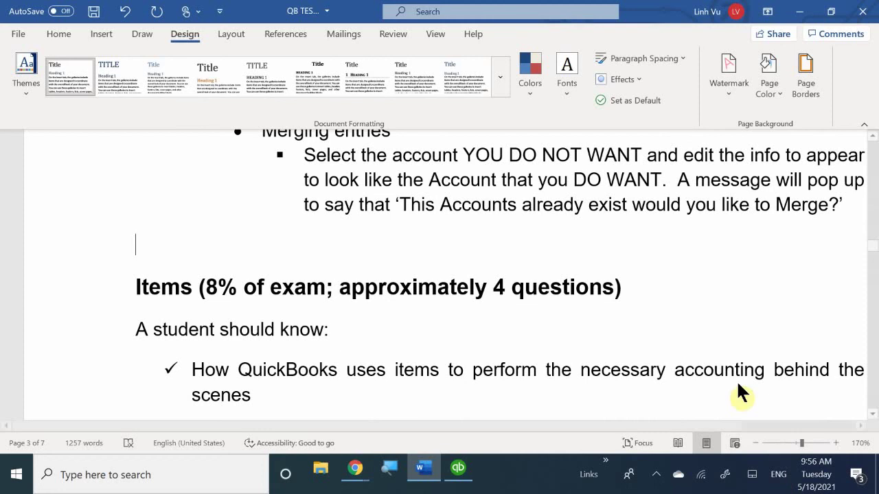
Step: Extend the "Accounting" sub-bullet in the Items section to read "Accounting Model ; Chapter 1"
scroll(152, 245, down, 2)
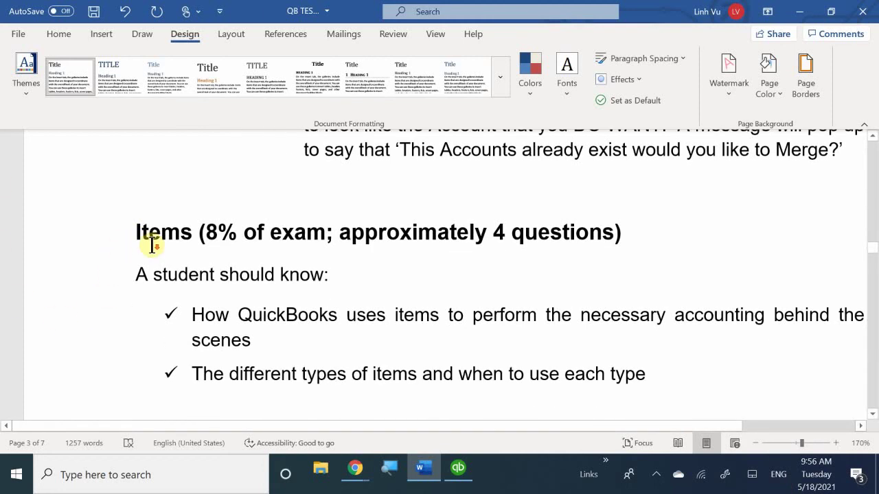
scroll(151, 245, down, 3)
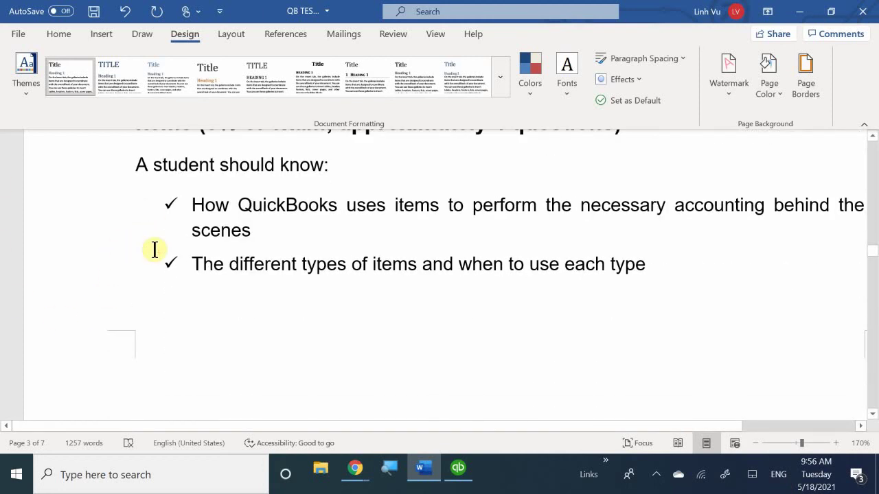
scroll(154, 249, down, 10)
scroll(155, 250, up, 14)
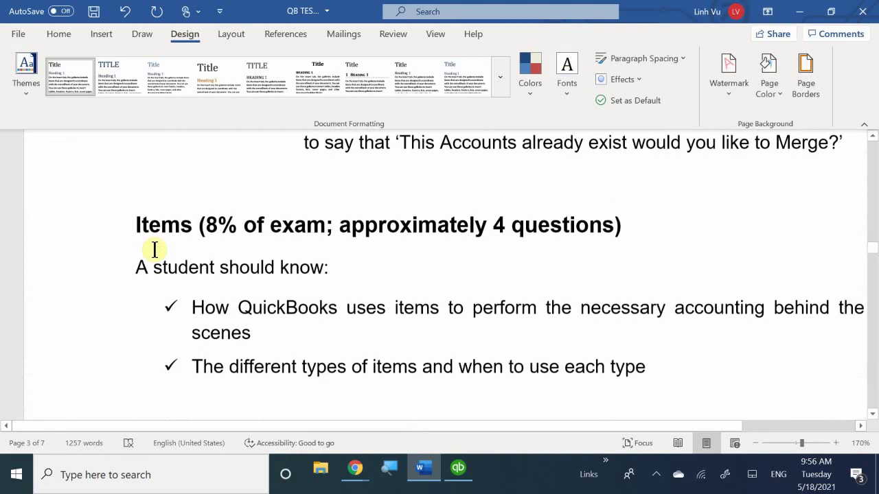
scroll(154, 250, down, 2)
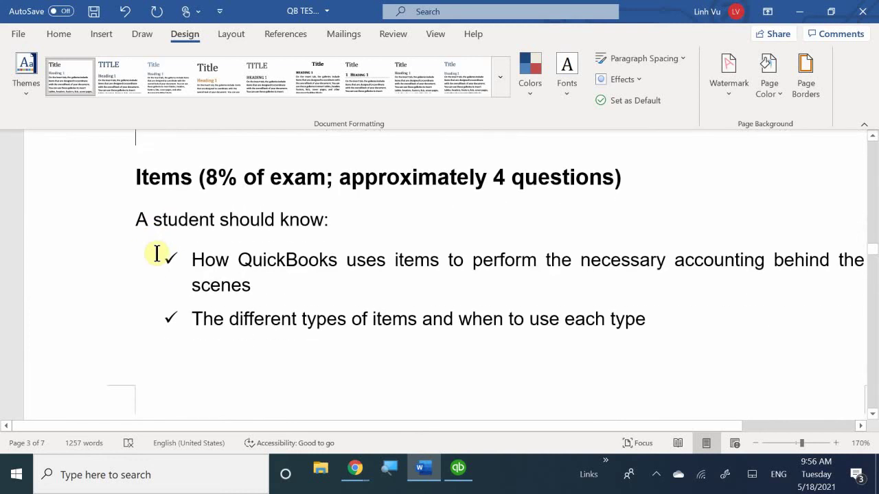
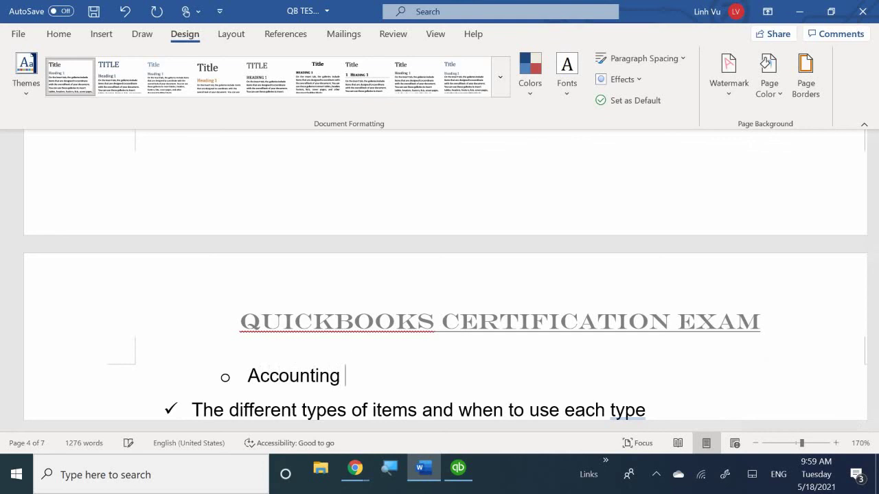
text(Me)
key(BackSpace)
text(odel )
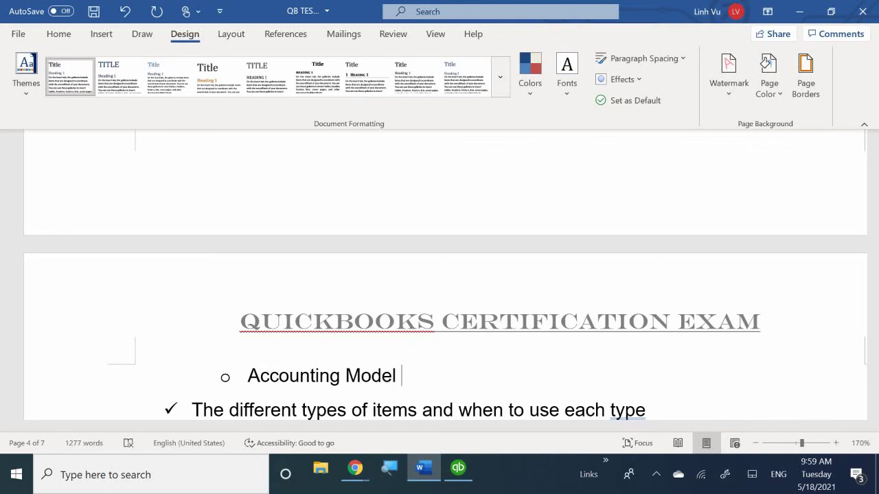
text(;)
text(Ch)
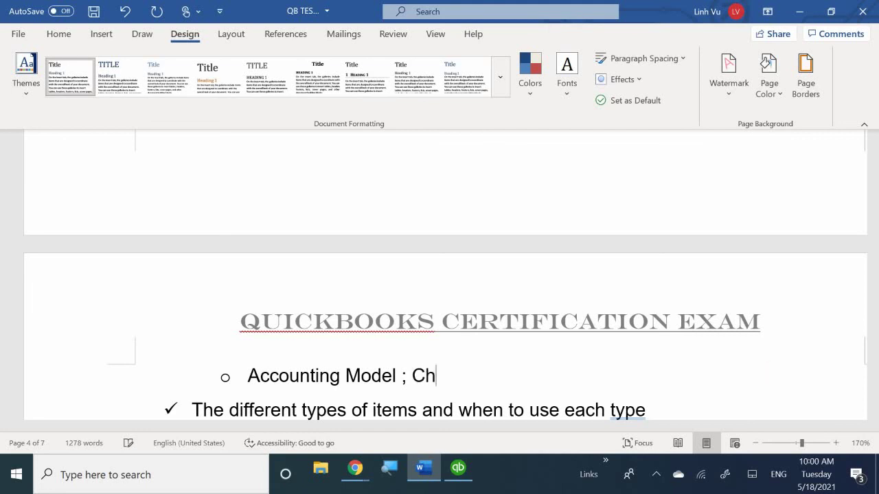
text(apter 1 )
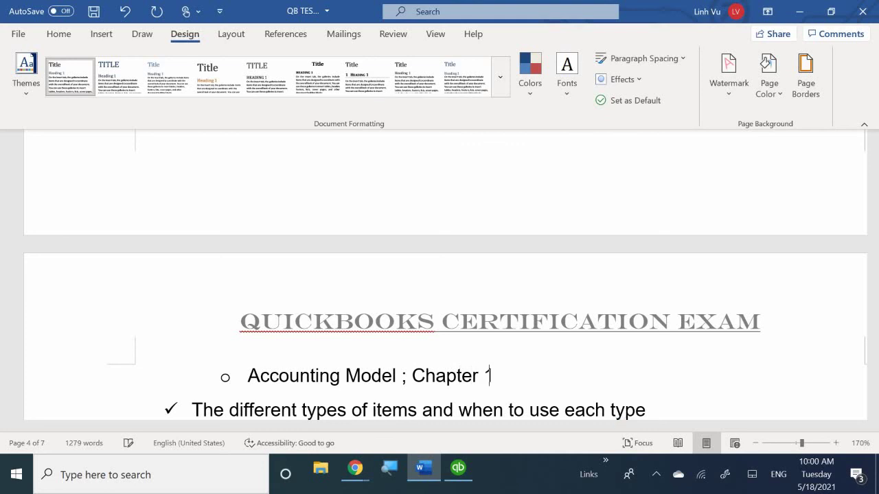
Step: Add "(Understanding how a transaction increase/decreases an account type)" after "Chapter 1" in the Accounting Model sub-bullet
text((Und)
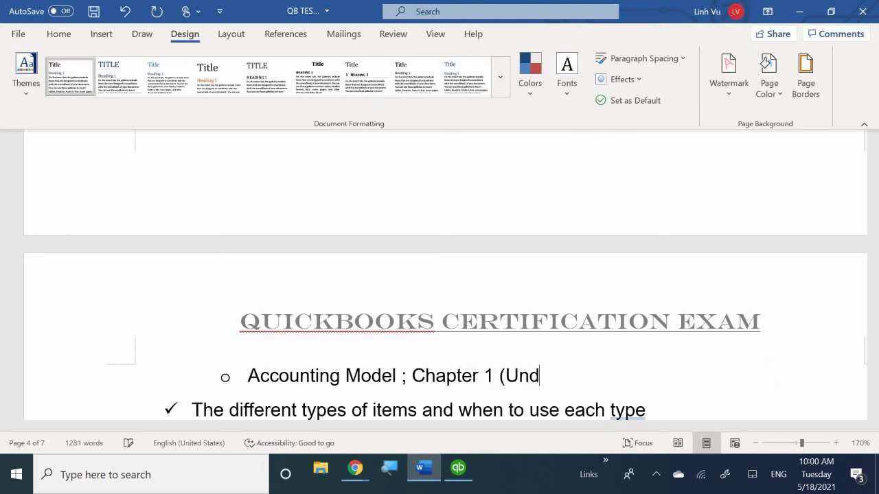
text(erstan)
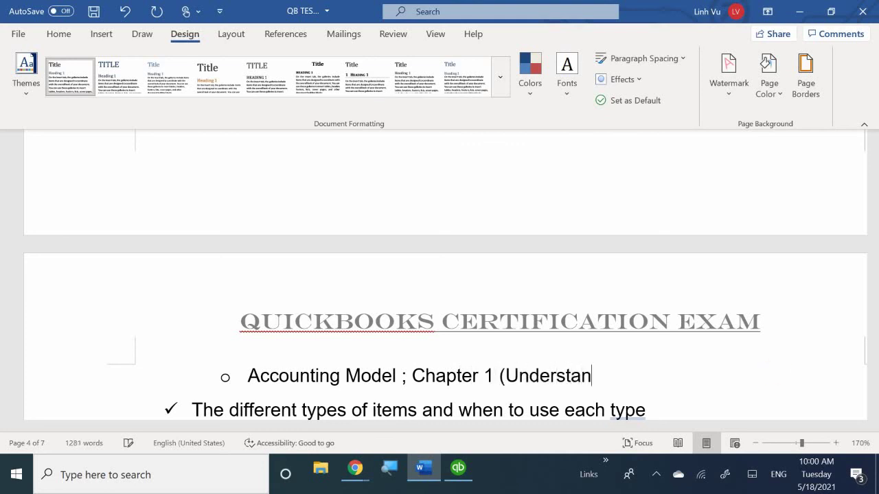
text(ding a)
key(BackSpace)
text(j)
key(BackSpace)
text(how a )
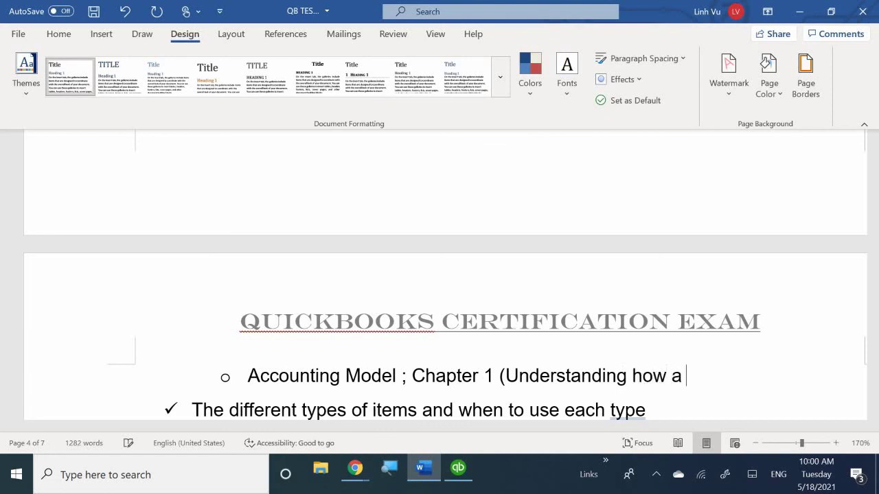
text(transactio)
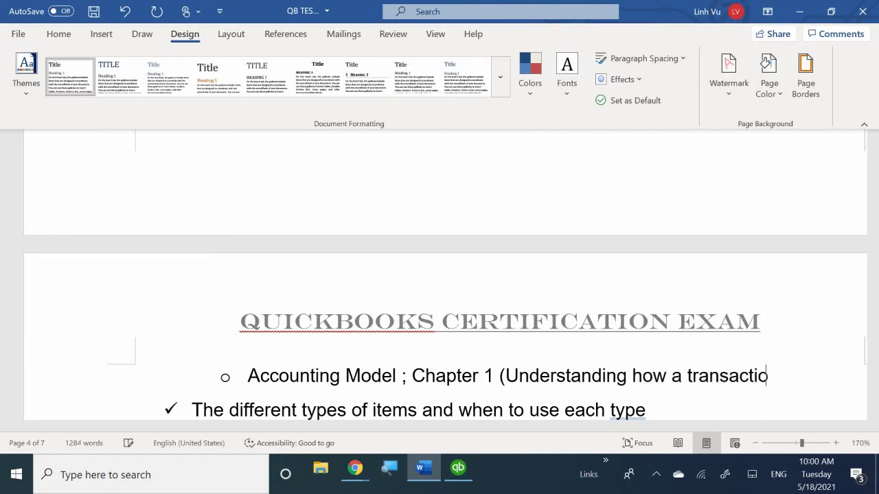
text(n increase)
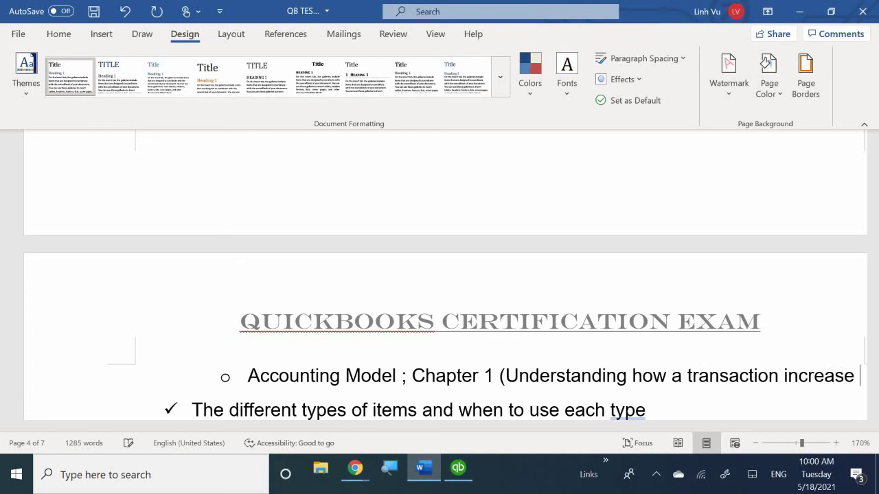
key(BackSpace)
text(/dec)
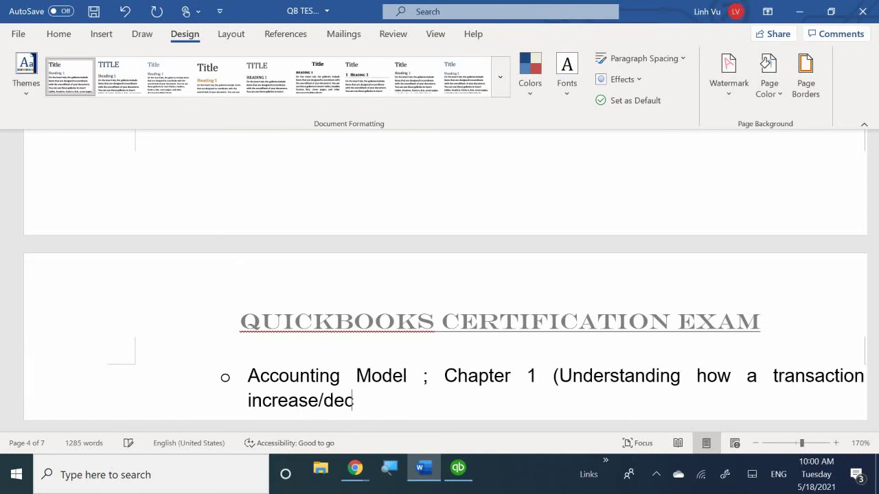
text(reases )
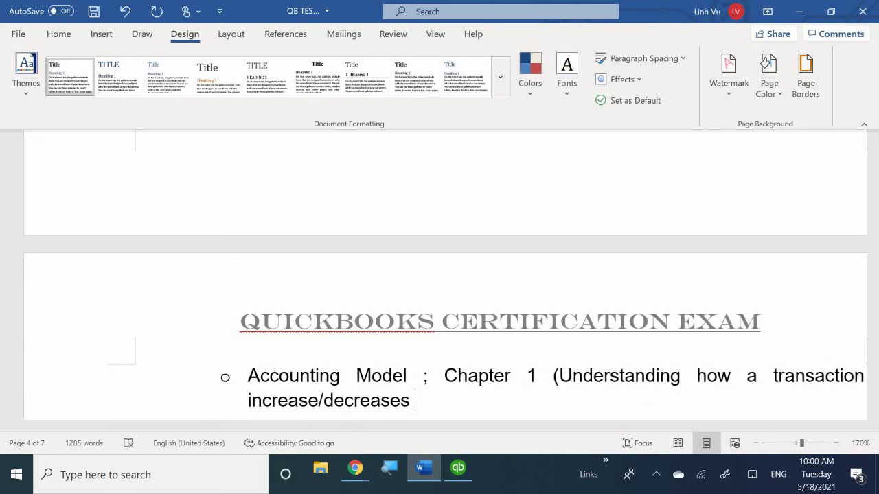
text(an acc)
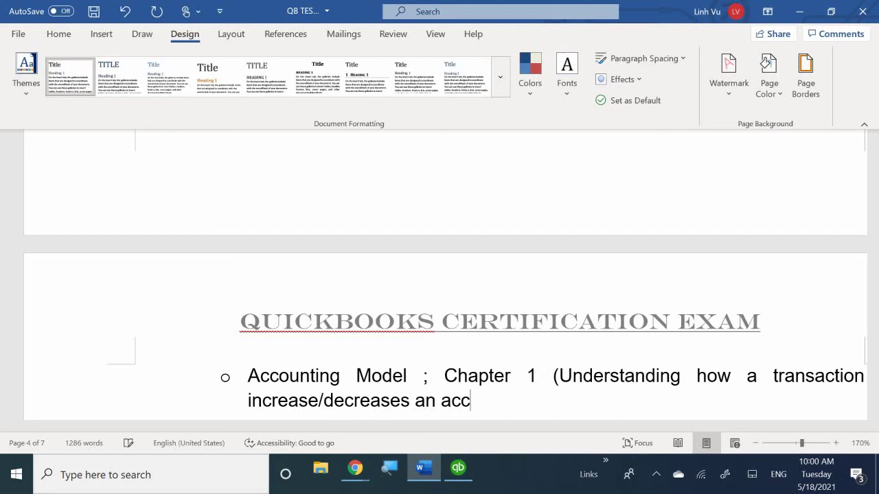
text(ount type)
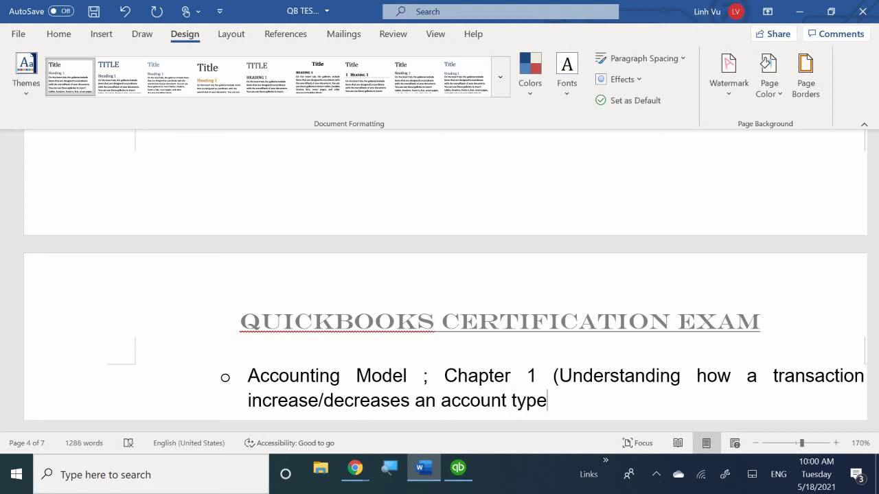
text())
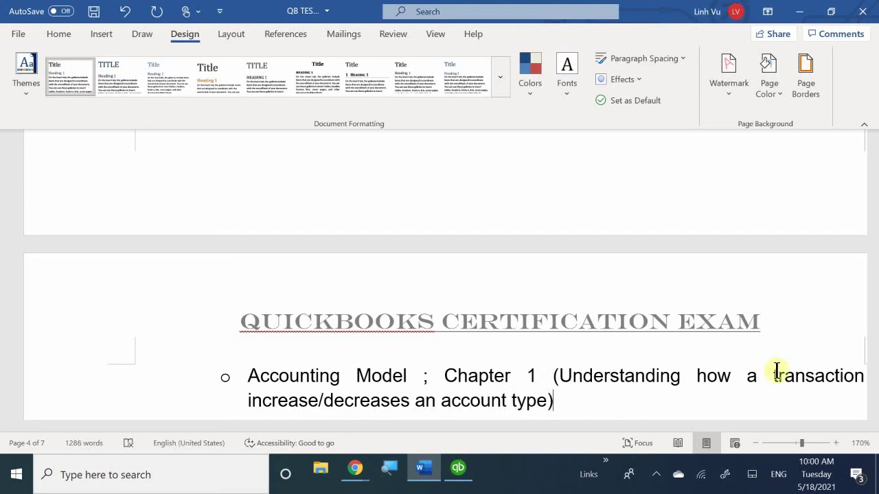
Step: Insert an empty indented sub-bullet under "The different types of items and when to use each type"
scroll(189, 343, down, 1)
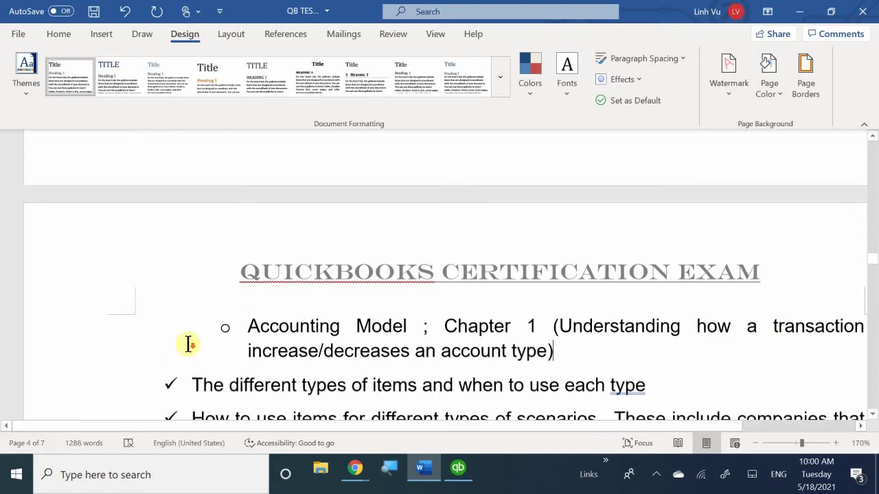
scroll(188, 343, down, 3)
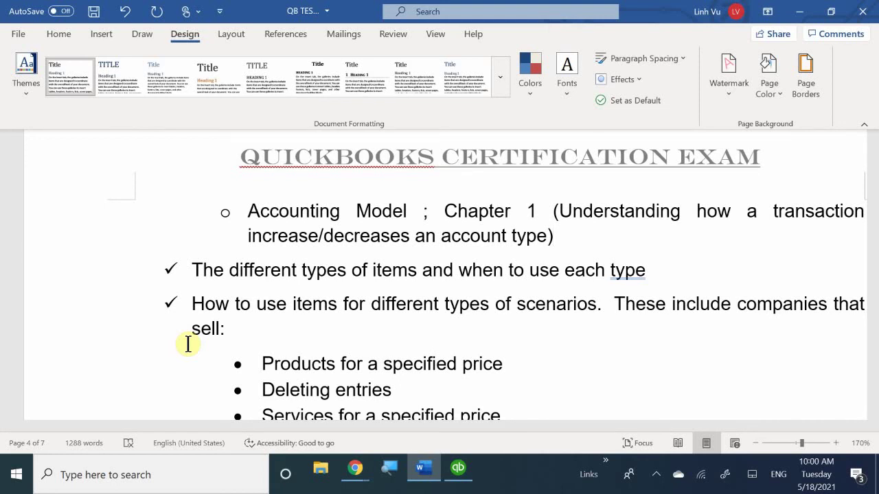
click(699, 279)
key(Return)
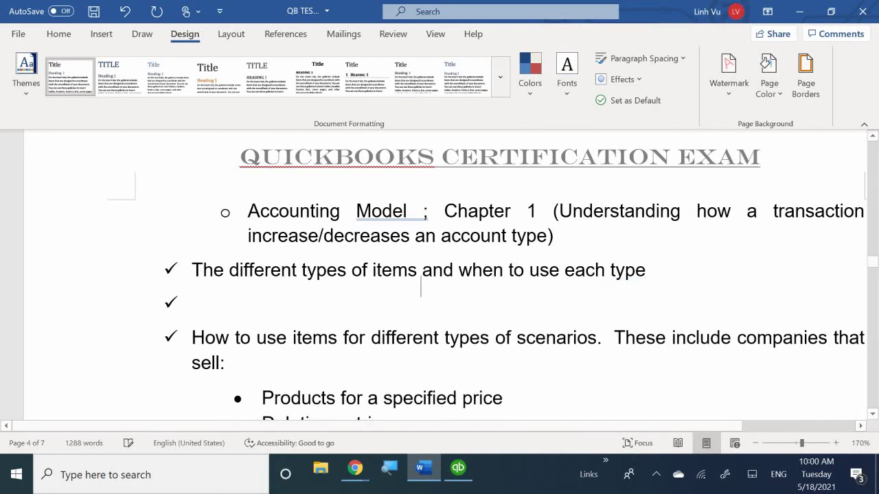
key(Tab)
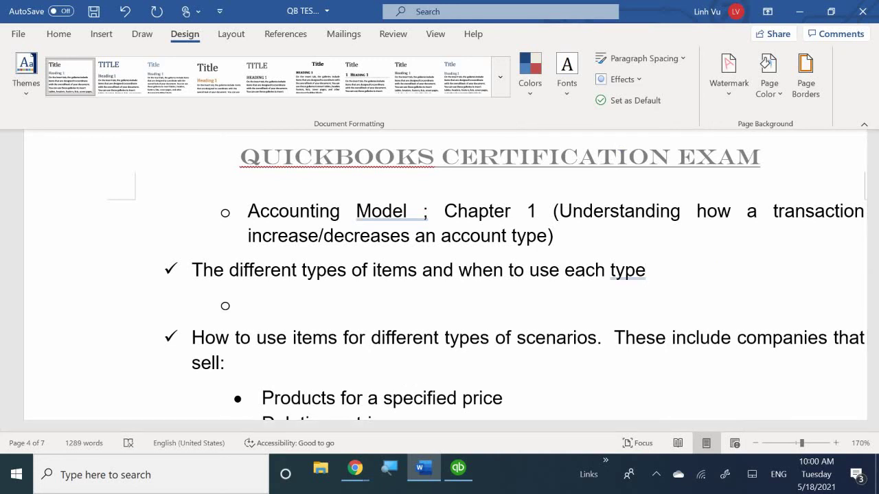
Step: Begin the new sub-bullet about item types with the reference "Chapter 7:"
text(Chaote)
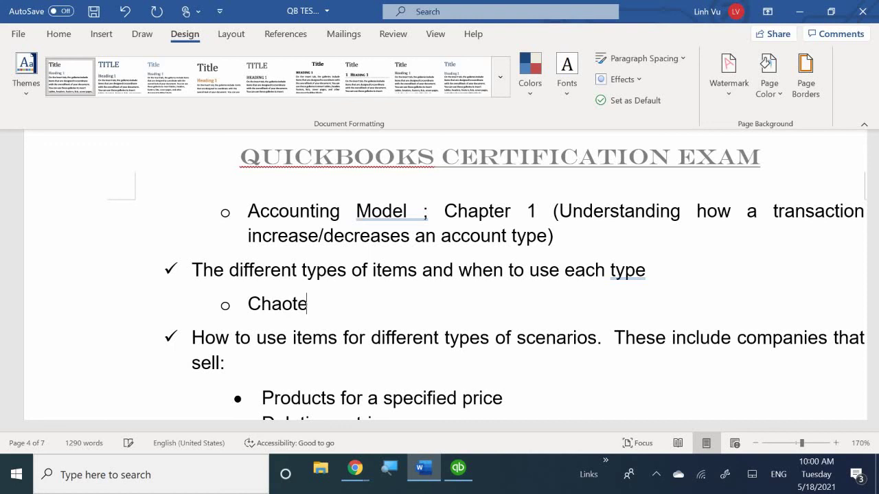
text(r 7)
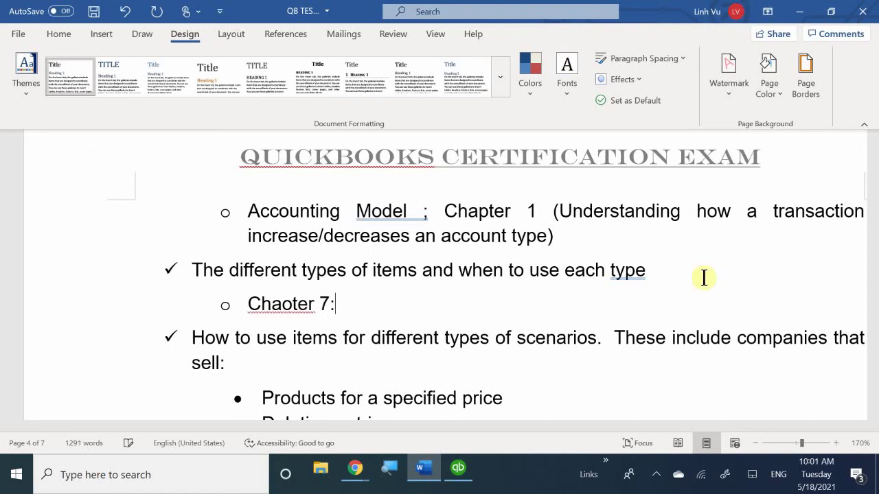
key(BackSpace)
key(BackSpace)
key(BackSpace)
key(BackSpace)
key(BackSpace)
key(BackSpace)
key(BackSpace)
text(p)
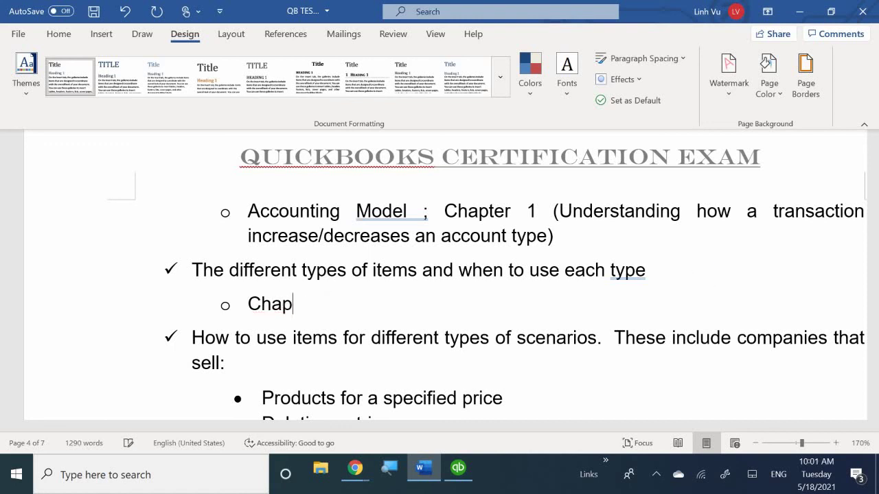
text(ter )
text(7:)
Step: Continue the "Chapter 7:" sub-bullet about item types with the text "list of all 10 Items you can create ("
text( Kist)
key(BackSpace)
key(BackSpace)
key(BackSpace)
key(BackSpace)
key(BackSpace)
text(list of all )
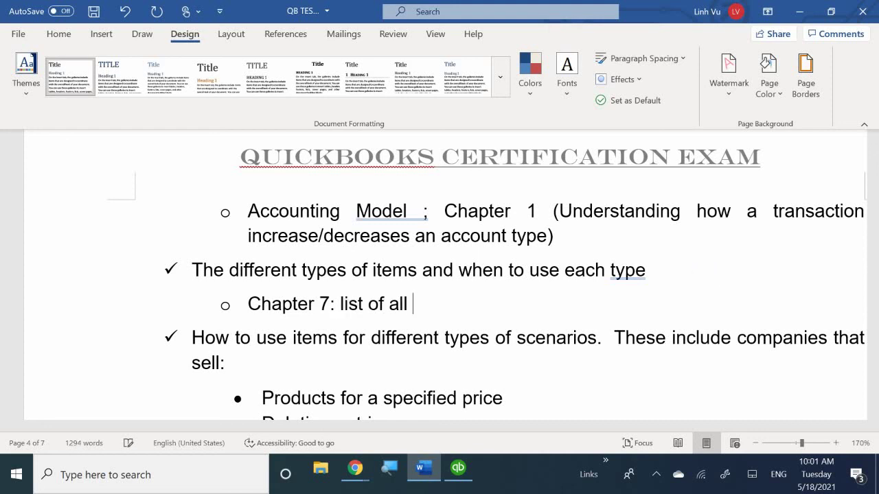
text(10 Items )
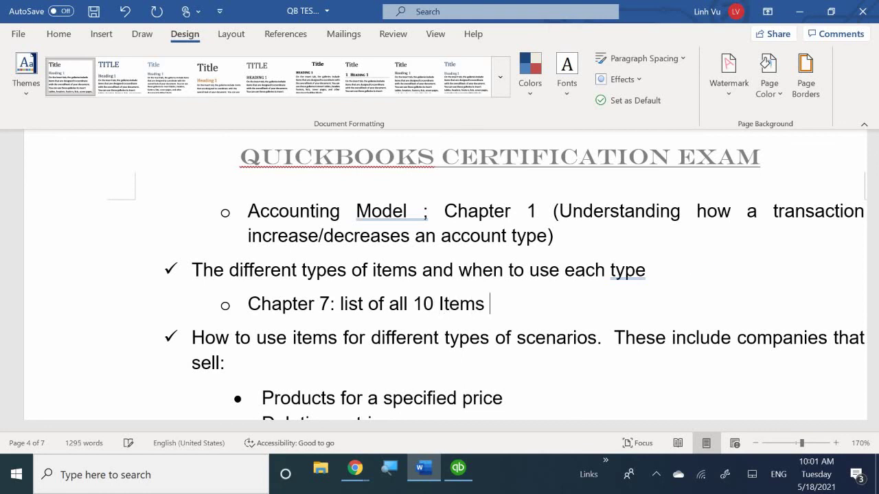
text(you can c)
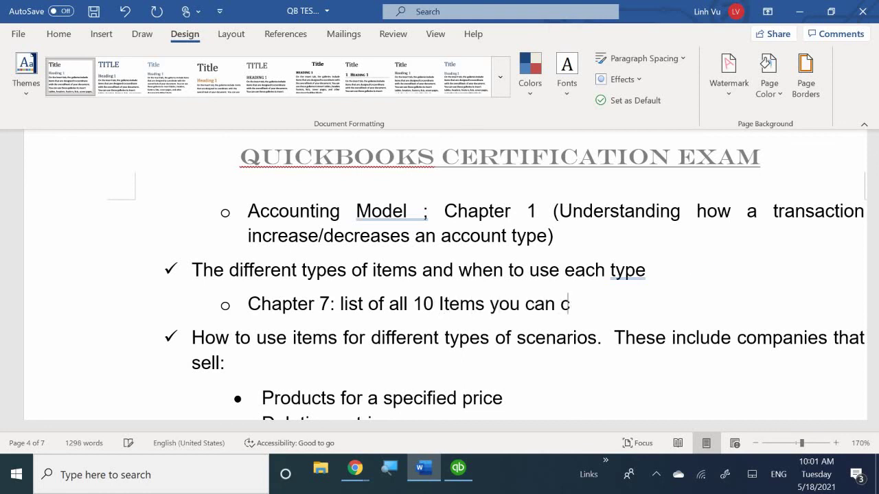
text(reate )
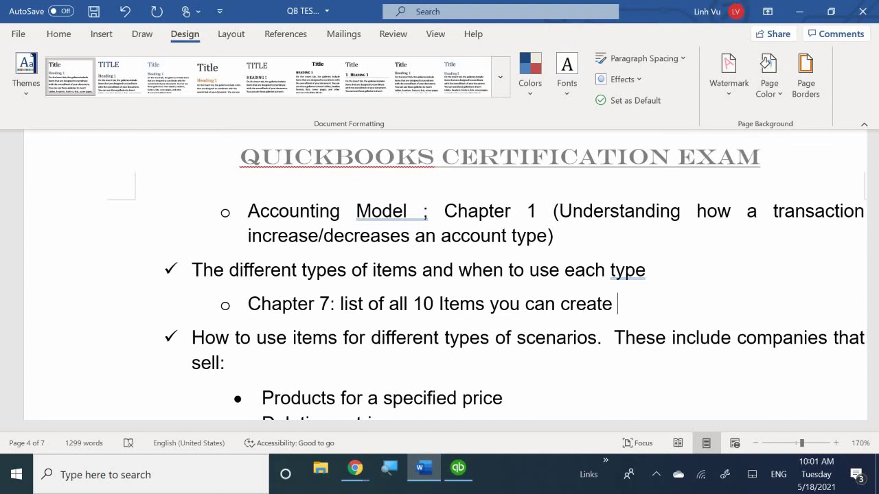
text(")
key(BackSpace)
text(()
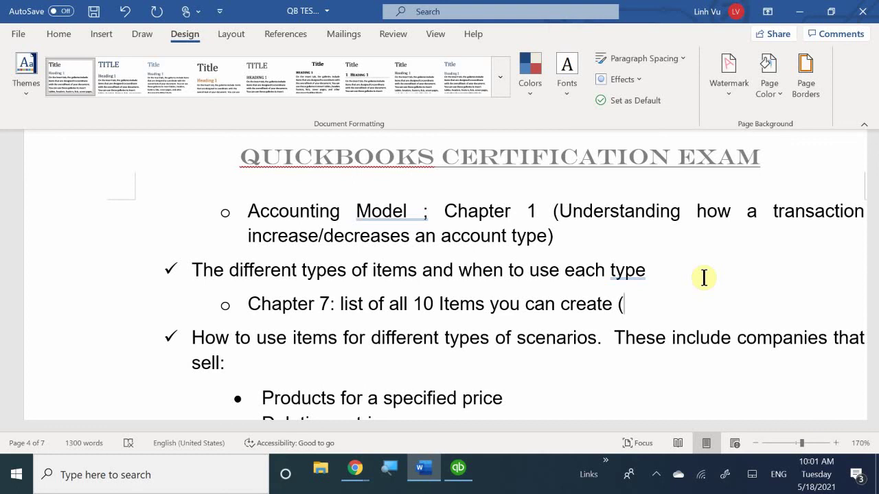
Step: Add a further-indented bullet reading "Service:" under the Chapter 7 sub-bullet
key(Return)
key(Tab)
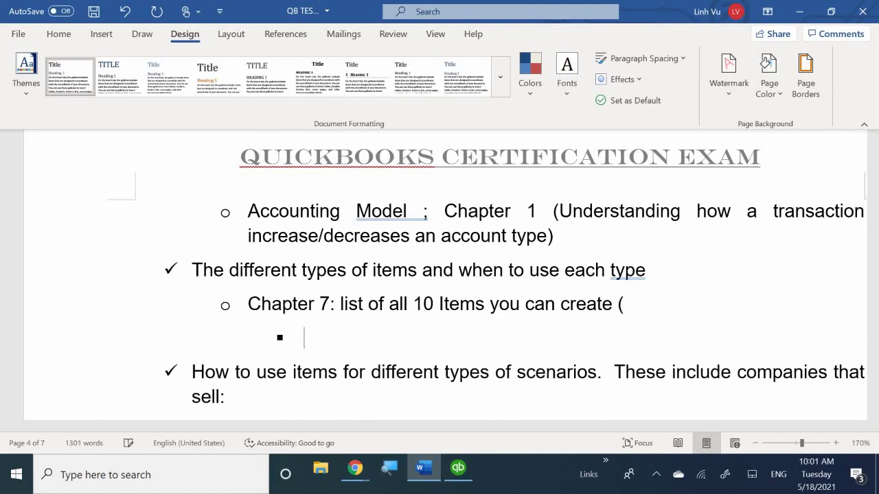
text(Servic)
text(e:)
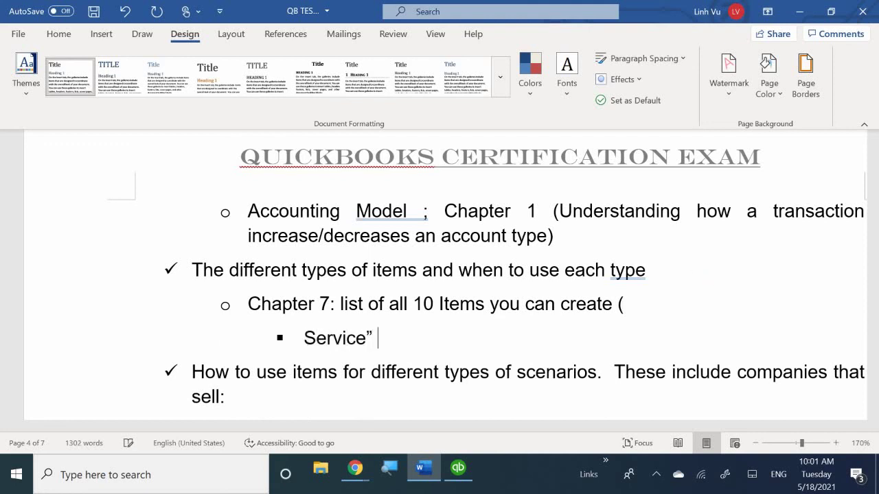
key(BackSpace)
key(BackSpace)
text(:)
Step: Add the bullet "Sales Tax Item;" below "Service:" at the same level of the item types list
key(Return)
text(Salte t)
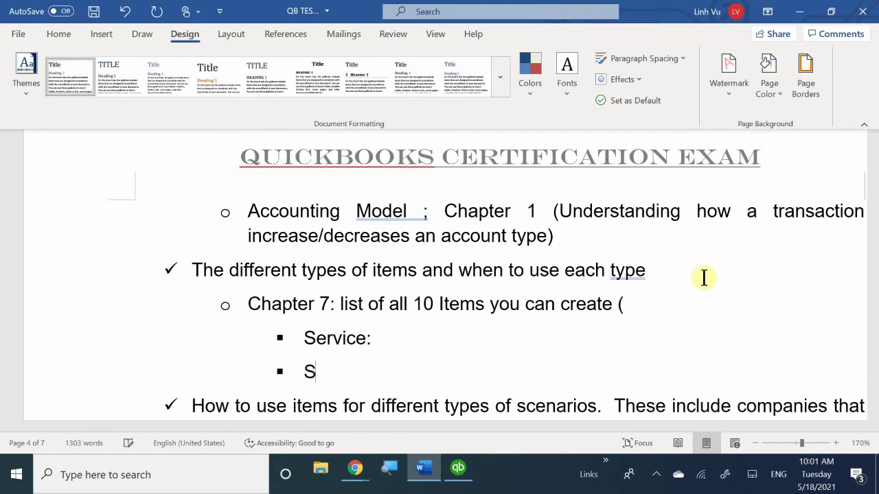
key(BackSpace)
key(BackSpace)
key(BackSpace)
key(BackSpace)
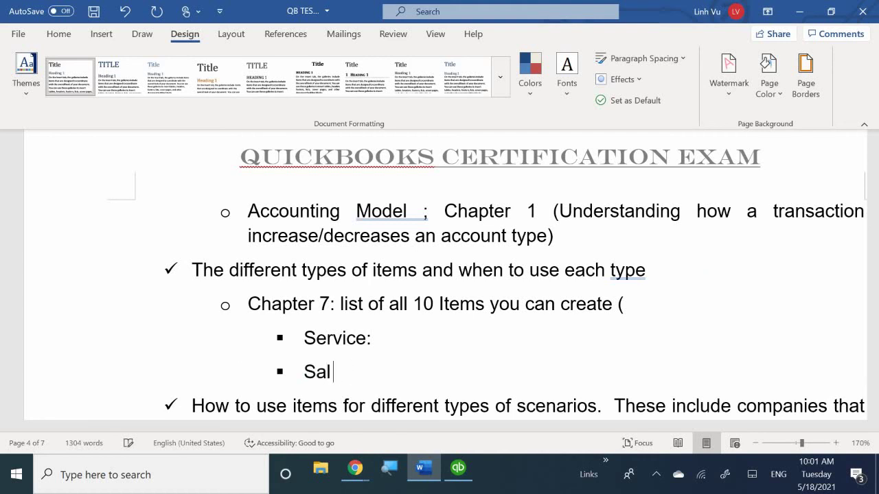
text(es Tax PI)
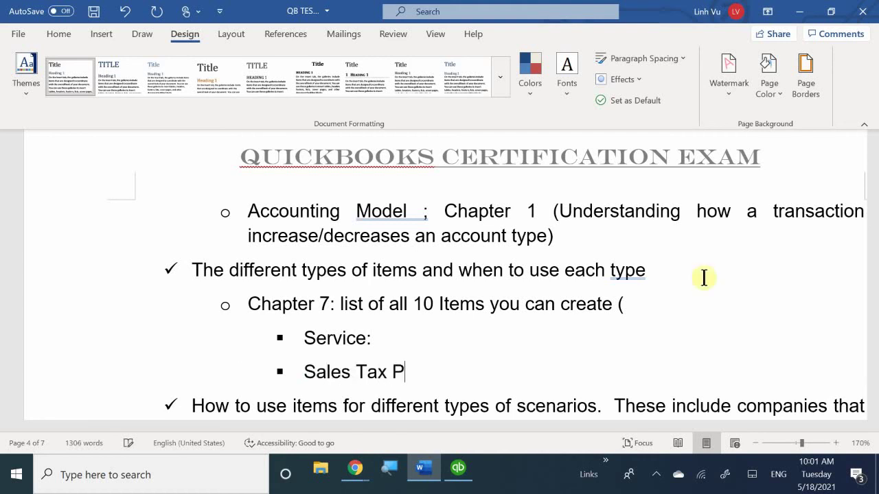
key(BackSpace)
key(BackSpace)
text(Ite)
text(m')
key(BackSpace)
text(;)
Step: Add the bullet "Inventory Part:" below "Sales Tax Item;" in the item types list
key(Return)
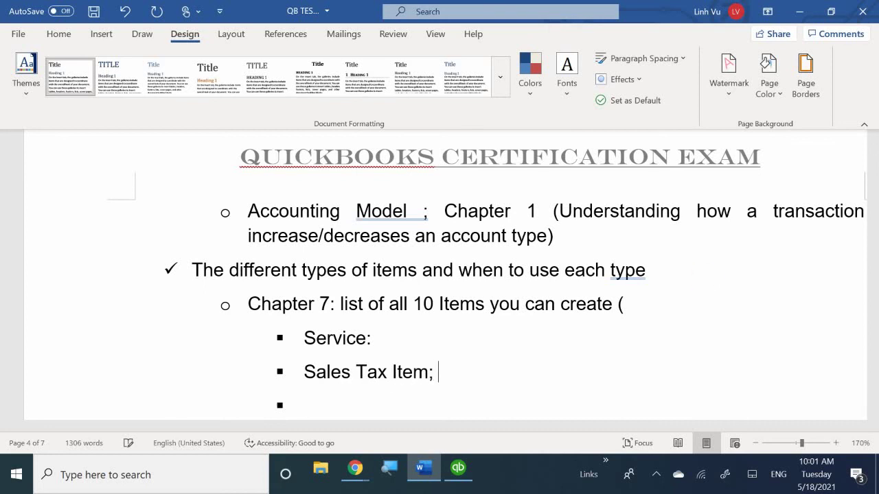
text(Inven)
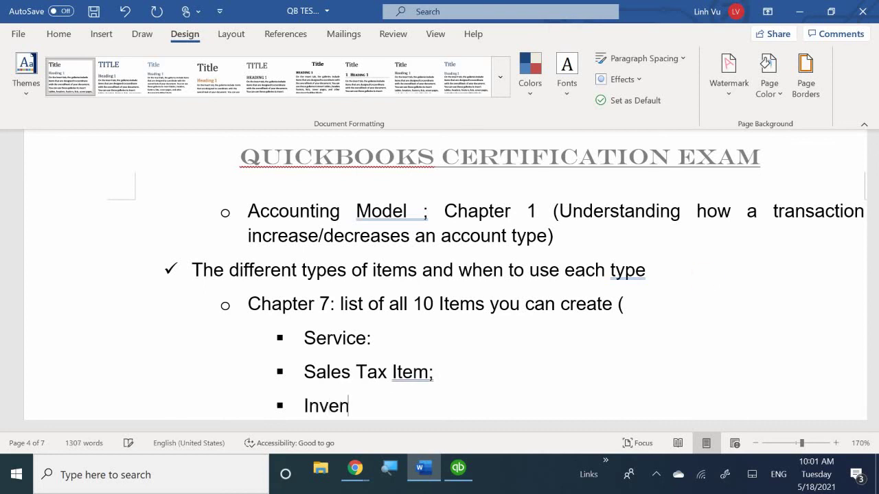
text(tory Item:)
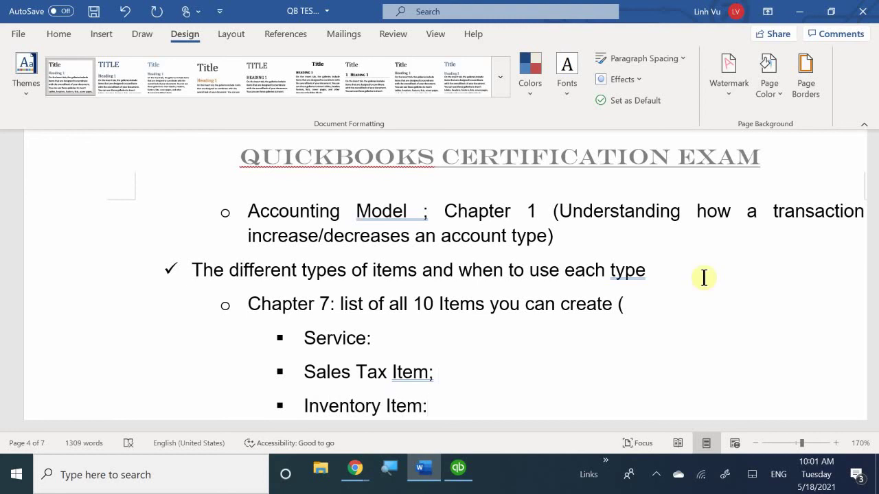
key(BackSpace)
key(BackSpace)
key(BackSpace)
key(BackSpace)
key(BackSpace)
text(Part:)
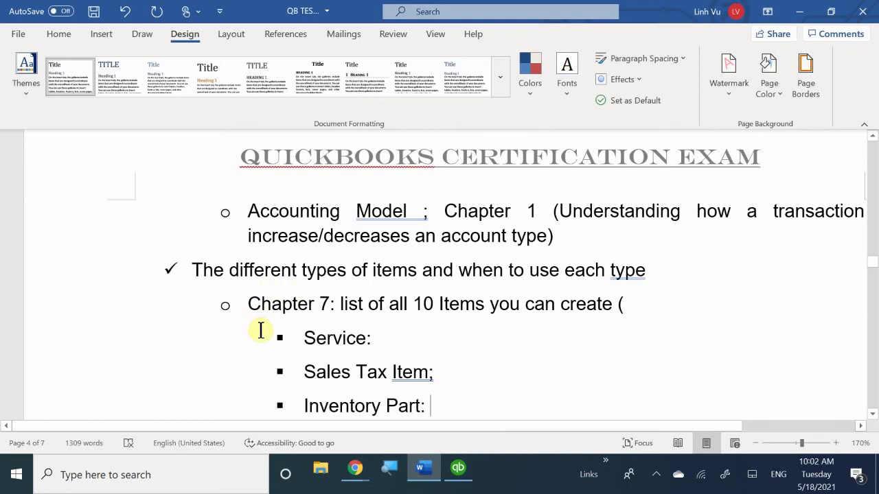
Step: Insert an empty indented sub-bullet under "Products for a specified price" in the item scenarios list
scroll(261, 331, down, 1)
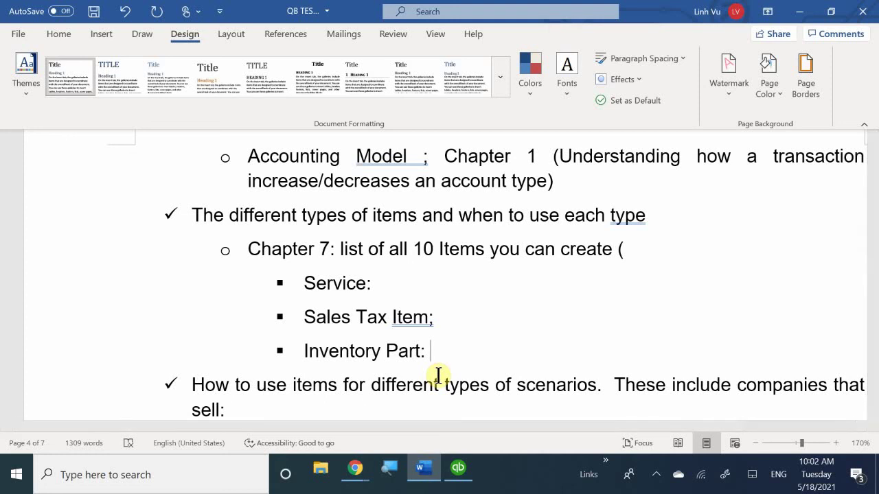
scroll(427, 329, down, 3)
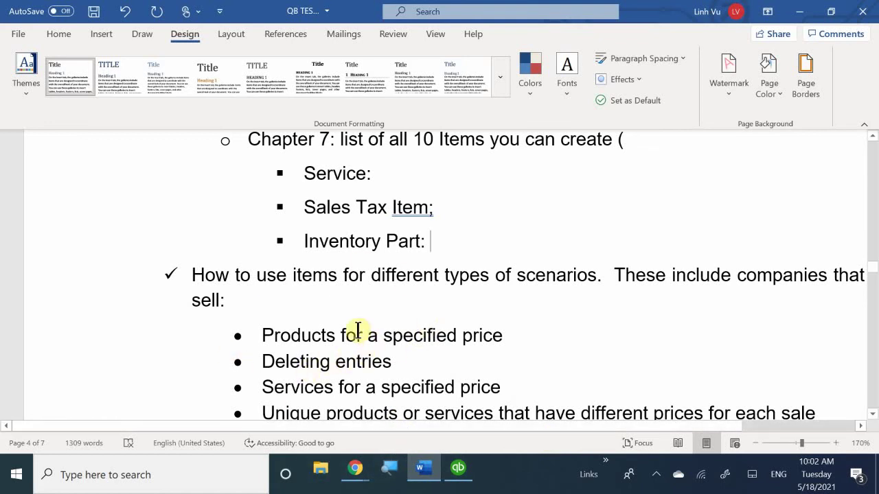
scroll(360, 328, down, 1)
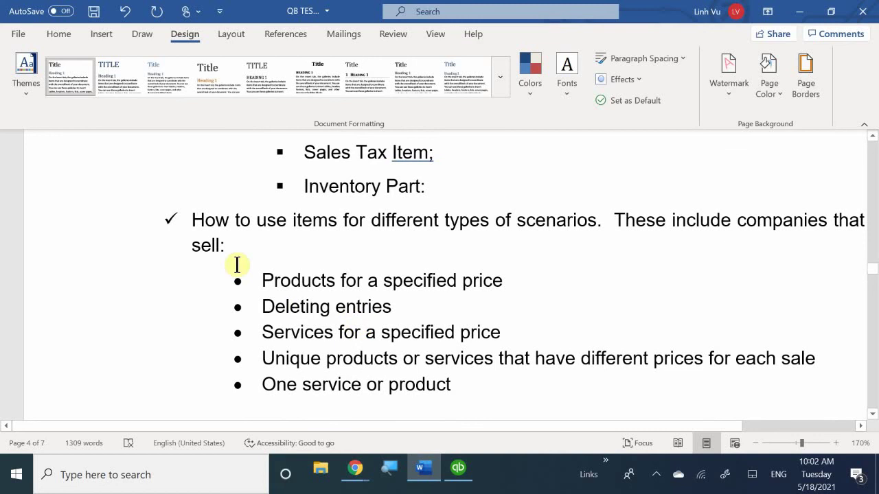
scroll(206, 304, up, 2)
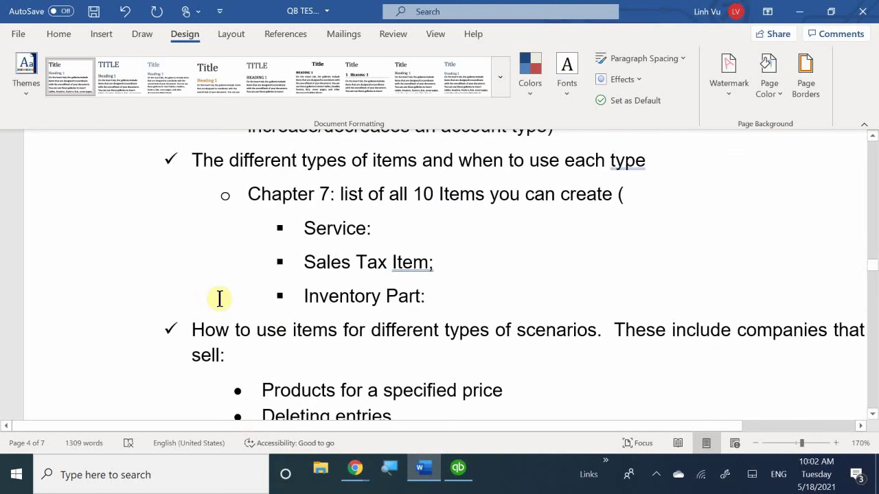
scroll(301, 294, down, 1)
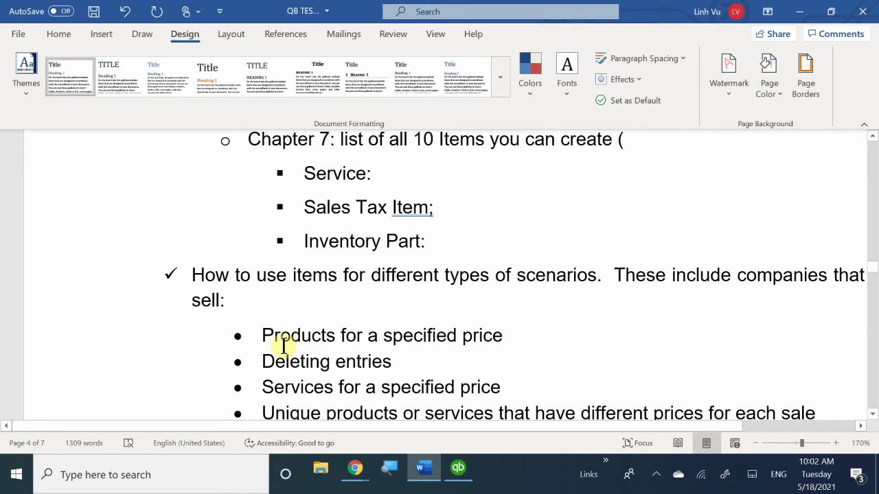
scroll(288, 337, down, 1)
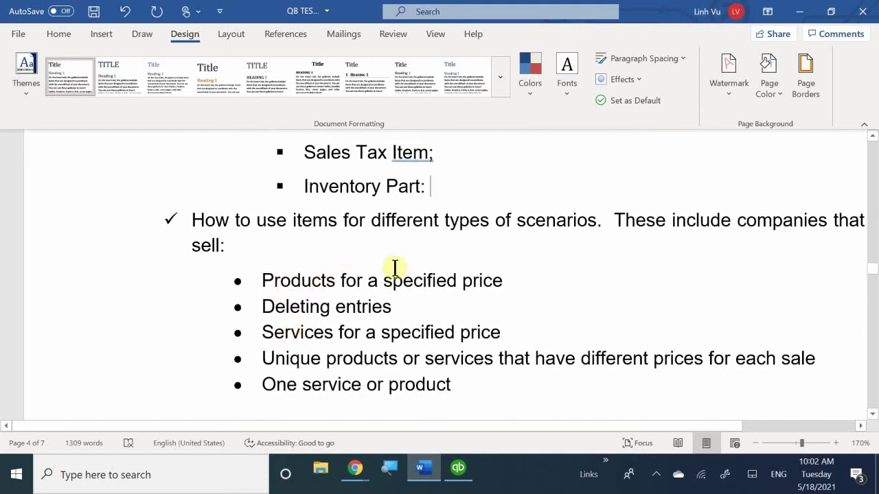
click(524, 278)
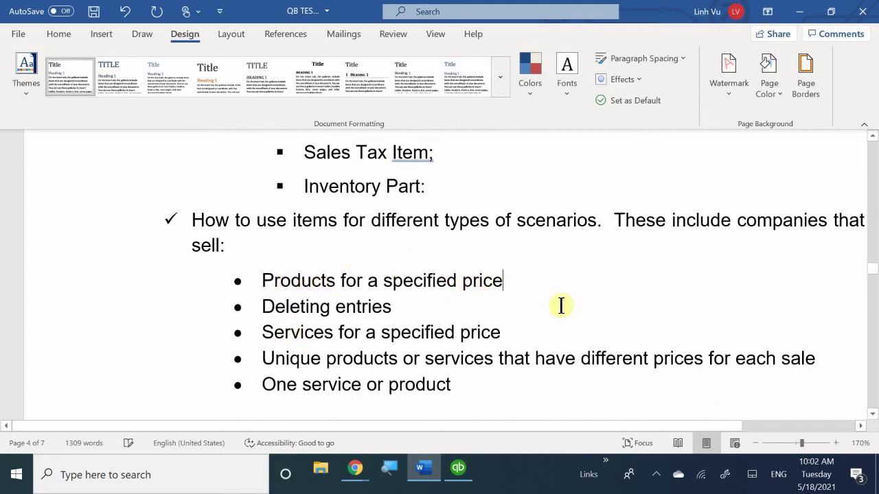
key(Return)
key(Tab)
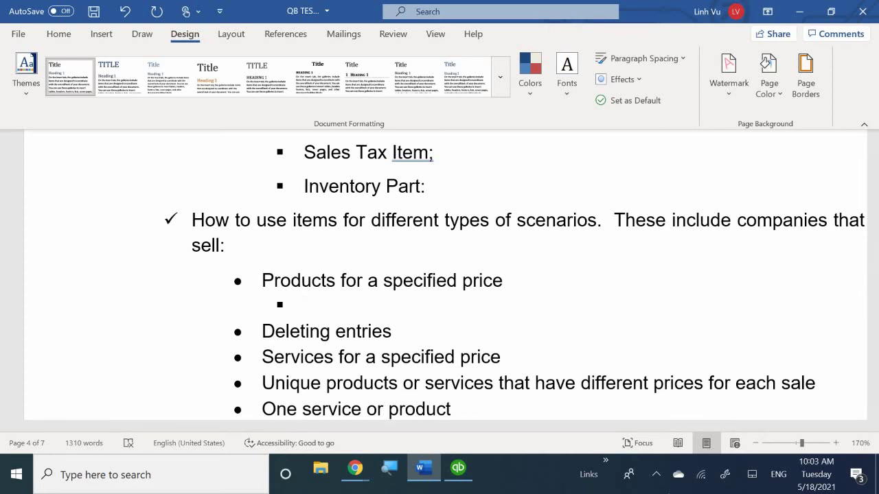
Step: Switch to QuickBooks, close the Chart of Accounts, and start a new item from the Item List to review the available item types
click(461, 467)
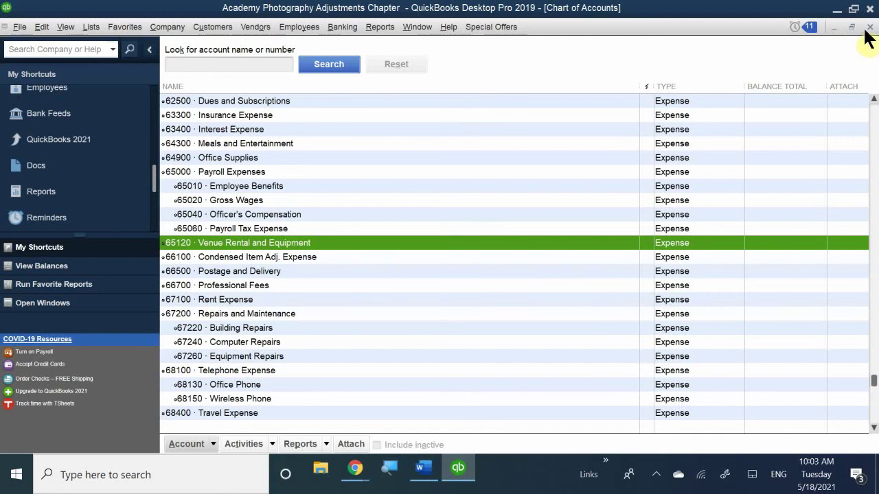
click(869, 26)
click(735, 146)
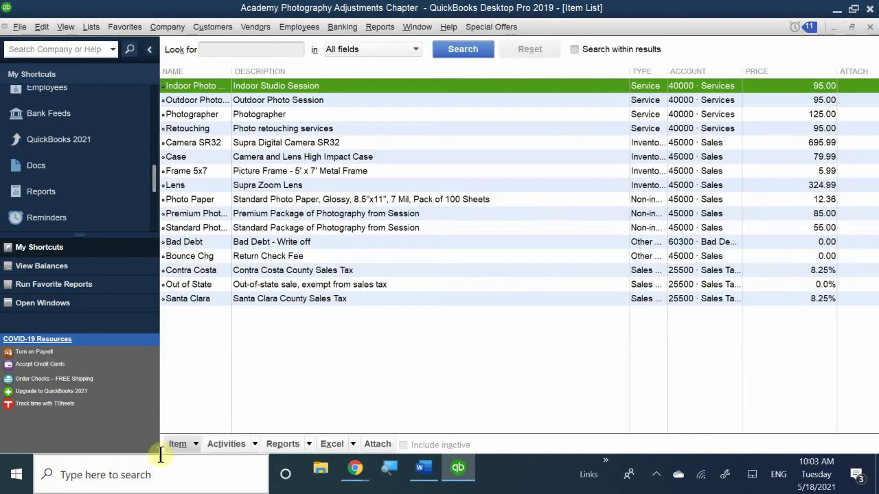
click(178, 445)
click(181, 245)
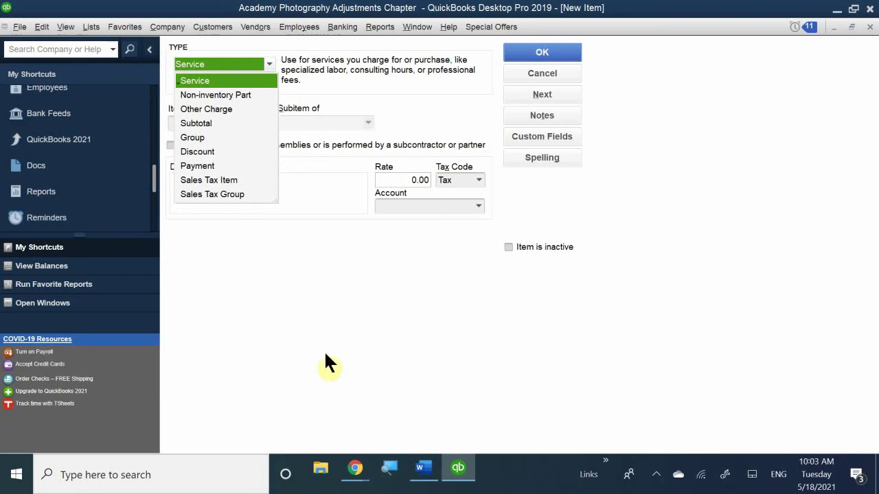
Step: Return to the Word study guide and fill the sub-bullet under "Products for a specified price" with "Group Item (bundles)"
click(458, 471)
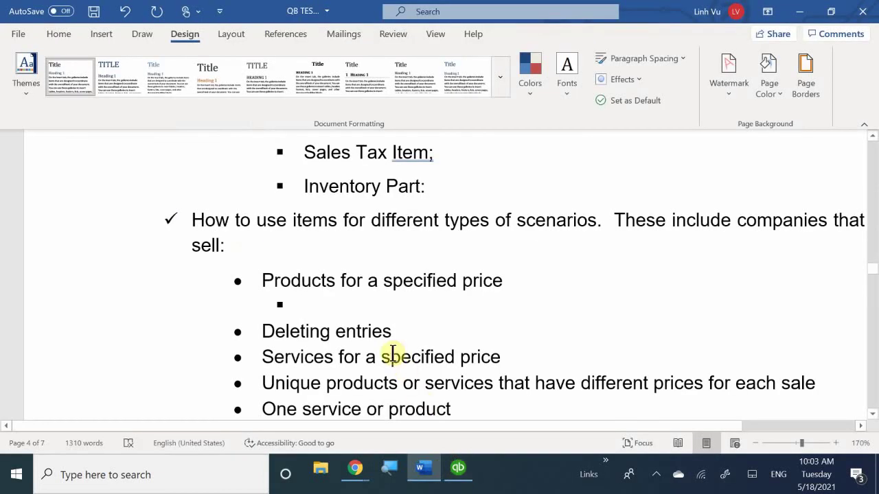
text(Gri)
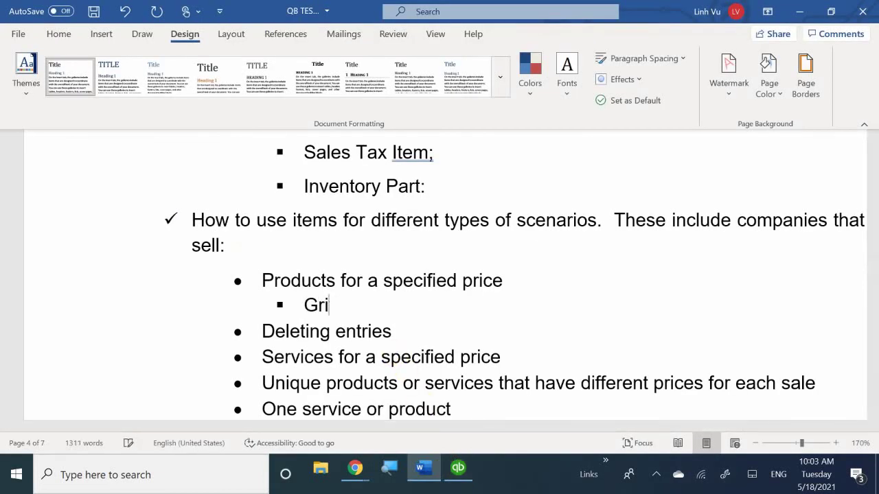
key(BackSpace)
text(ouy)
key(BackSpace)
text(p Itemn)
key(BackSpace)
text((by)
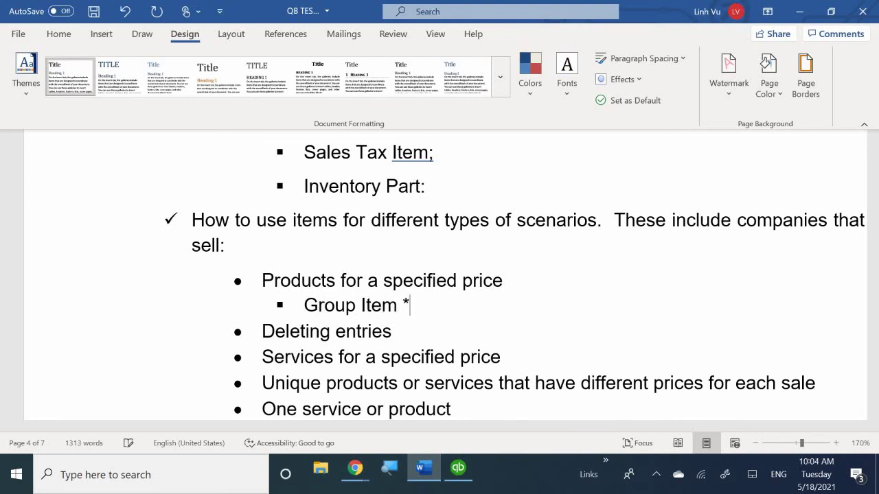
key(BackSpace)
text(undles))
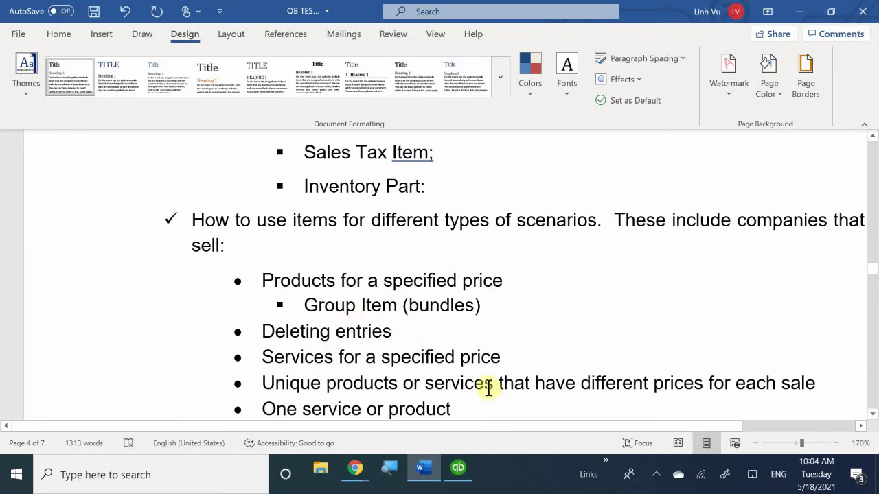
Step: Insert an empty indented sub-bullet under "Deleting entries" and place the cursor at the end of the "Deleting entries" text
key(Return)
key(Tab)
key(Tab)
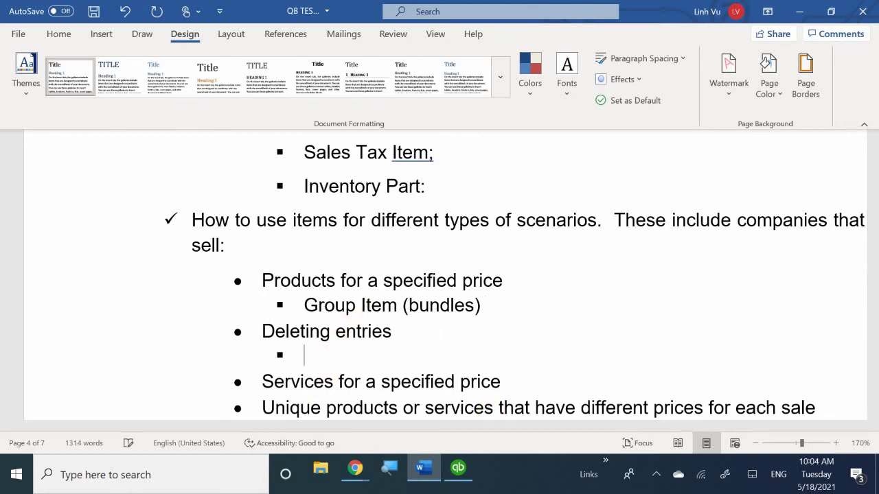
scroll(440, 275, up, 2)
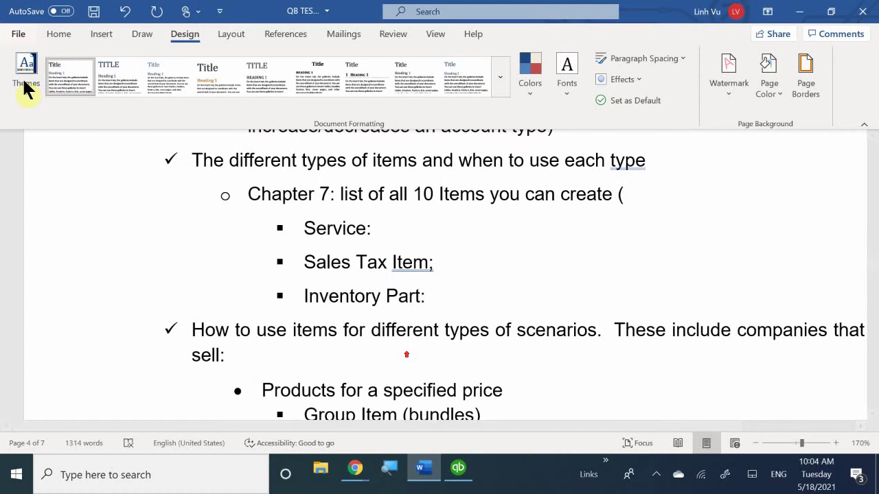
scroll(235, 245, down, 3)
click(408, 276)
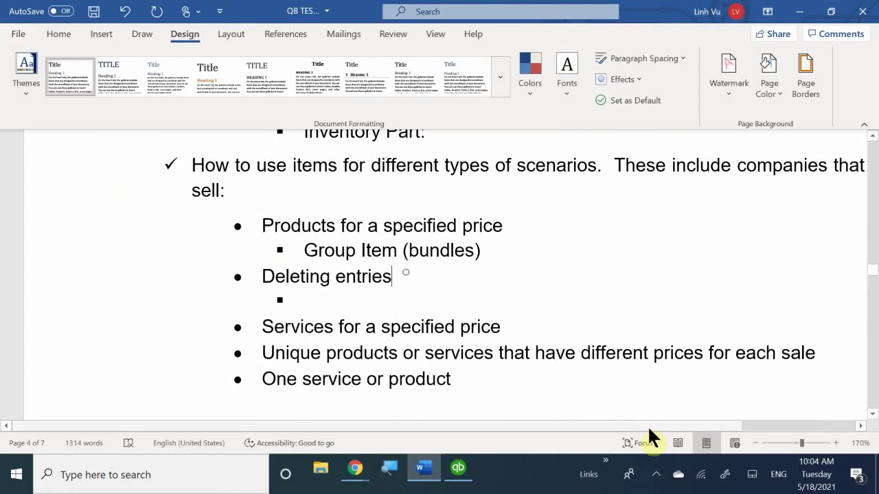